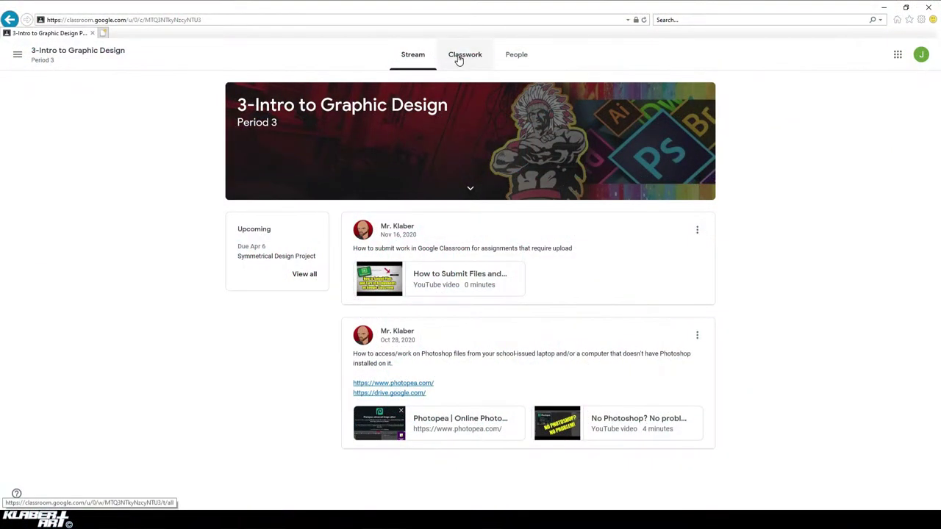
Open the Favorite Song Photoshop Project assignment from the classwork and follow its Adobe blending modes link.
click(460, 55)
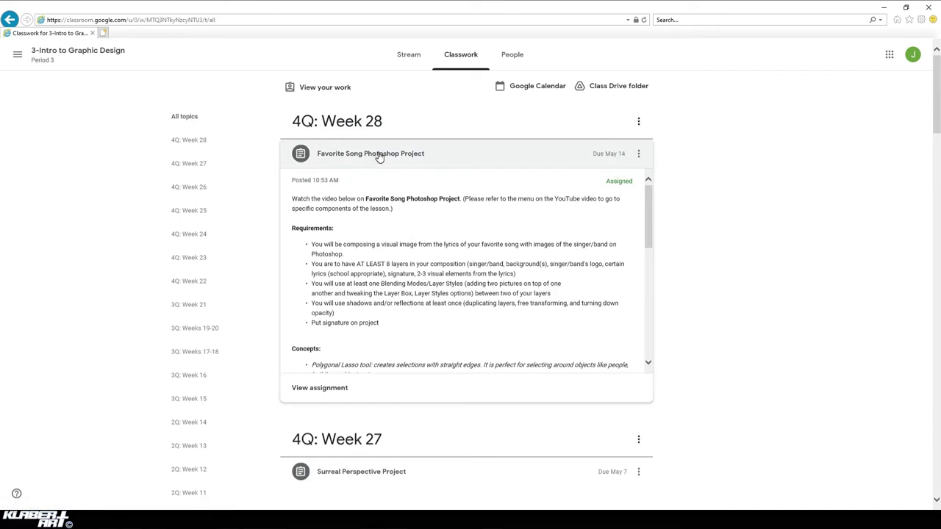
click(319, 388)
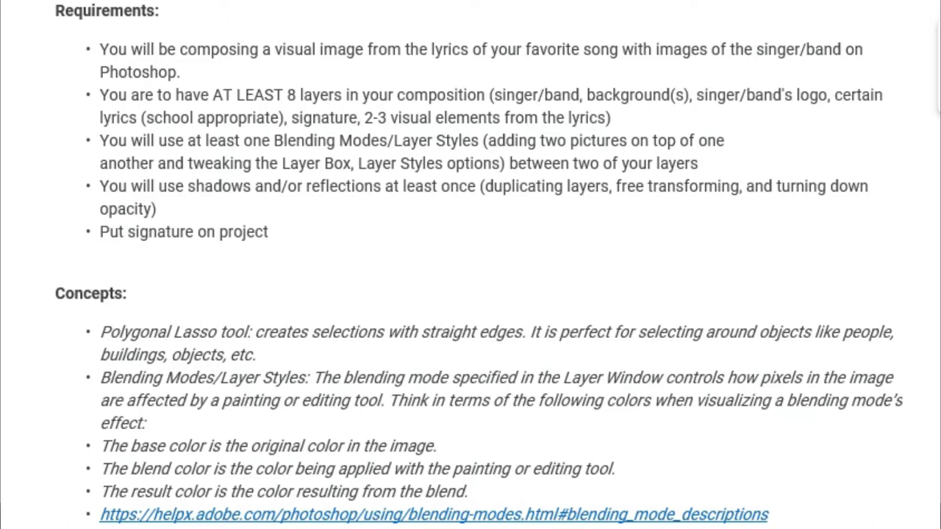
click(653, 514)
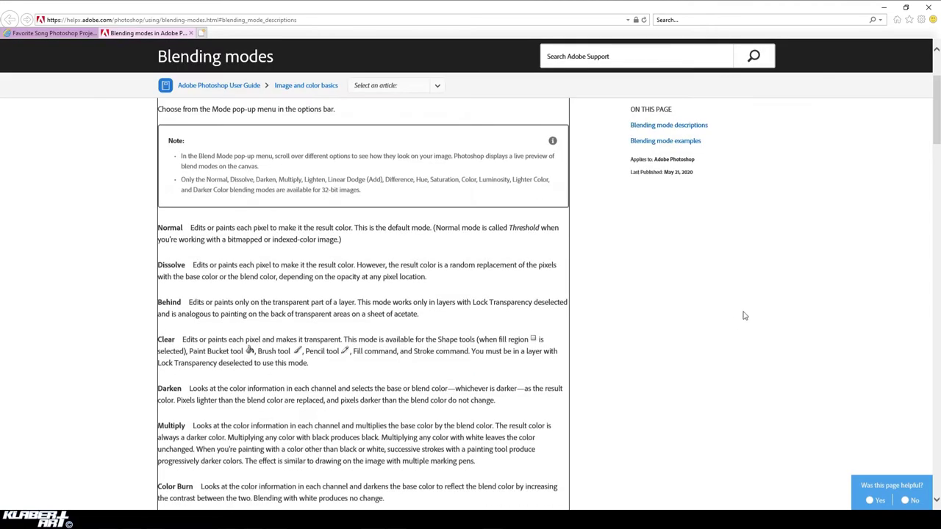
Examine the blending mode descriptions and the example images on the Adobe help page.
scroll(684, 292, up, 3)
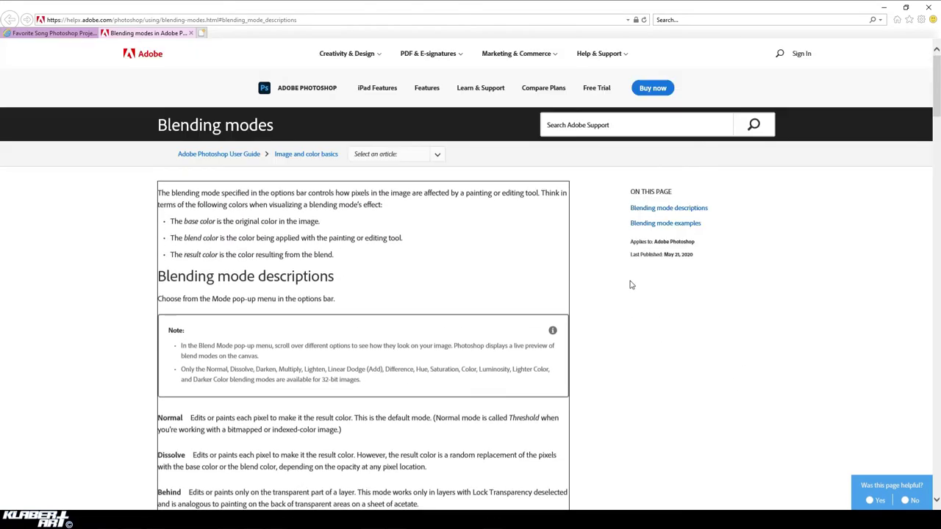
scroll(599, 326, down, 4)
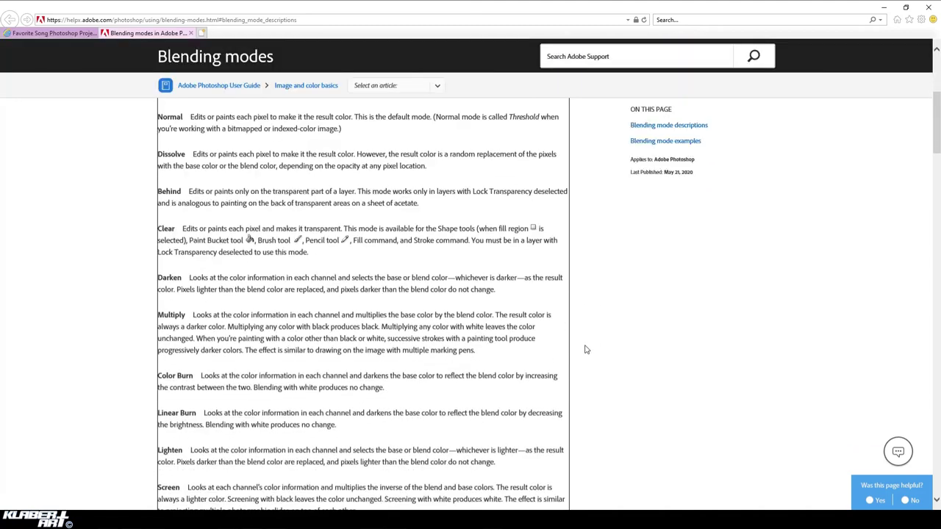
scroll(586, 349, down, 3)
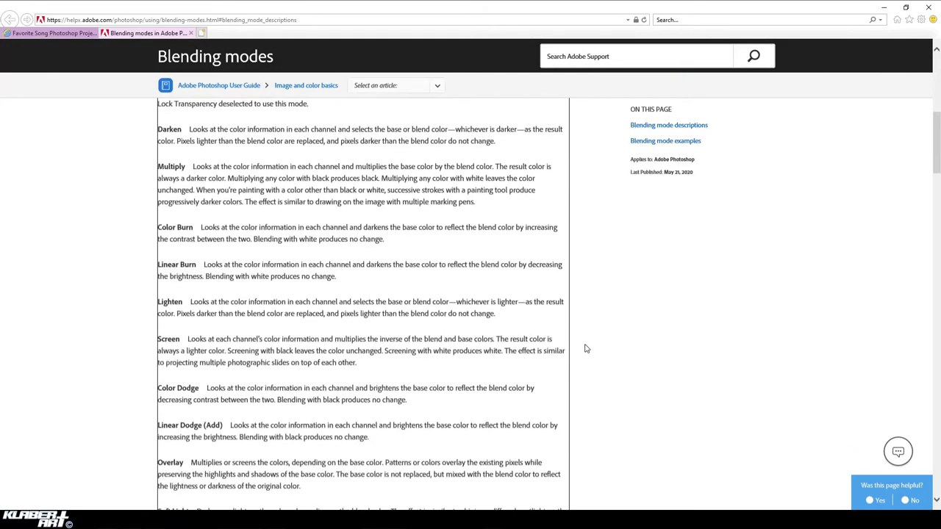
scroll(586, 348, down, 10)
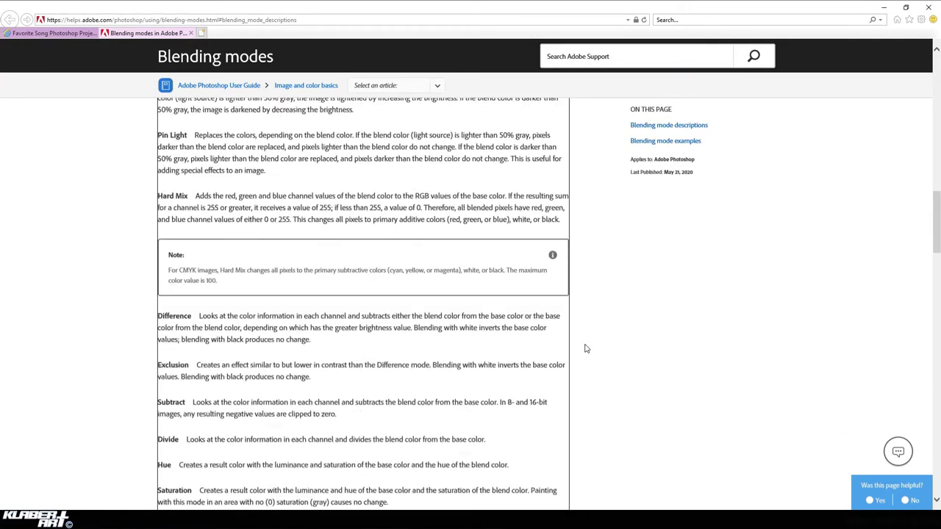
scroll(586, 349, down, 6)
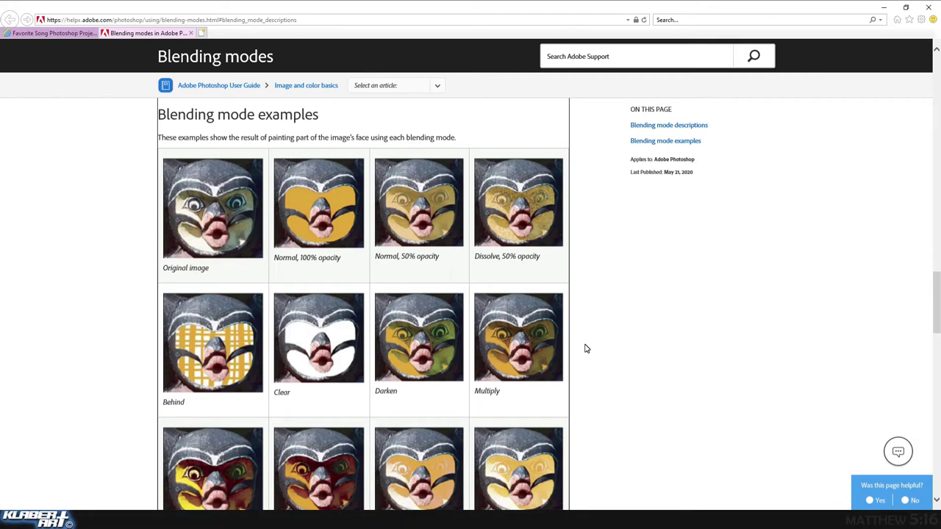
scroll(586, 348, down, 1)
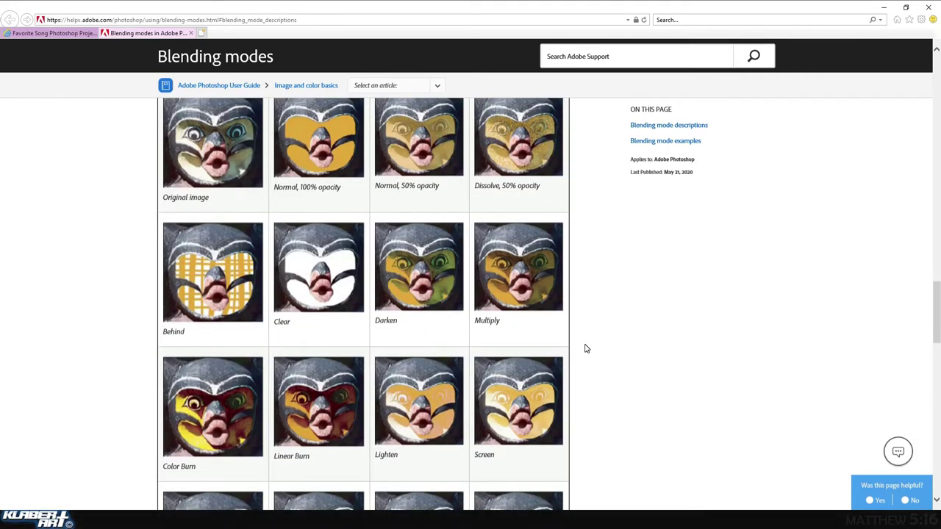
scroll(586, 349, down, 4)
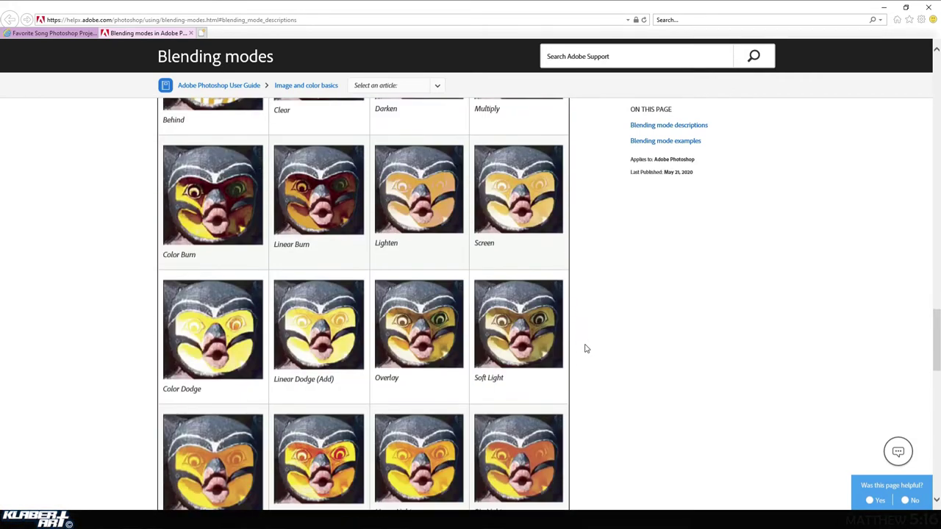
scroll(586, 349, down, 4)
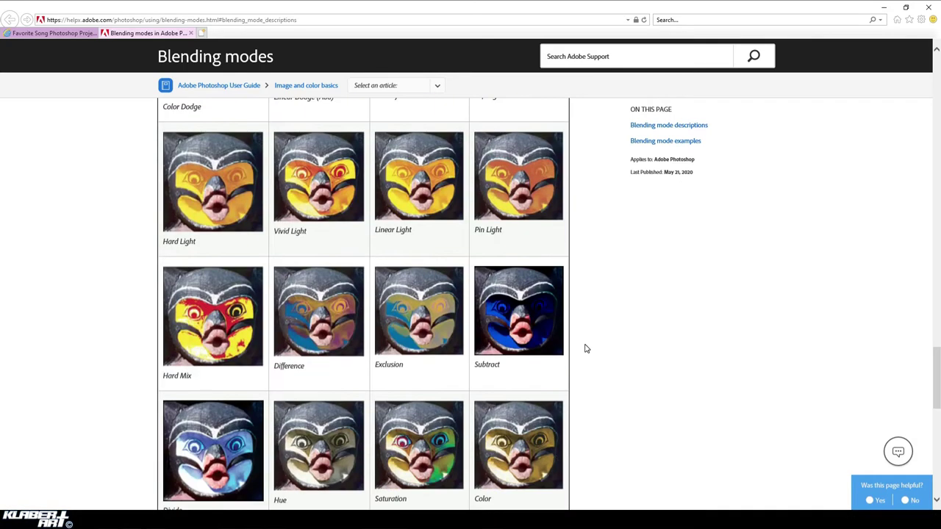
scroll(586, 348, down, 4)
scroll(586, 348, up, 4)
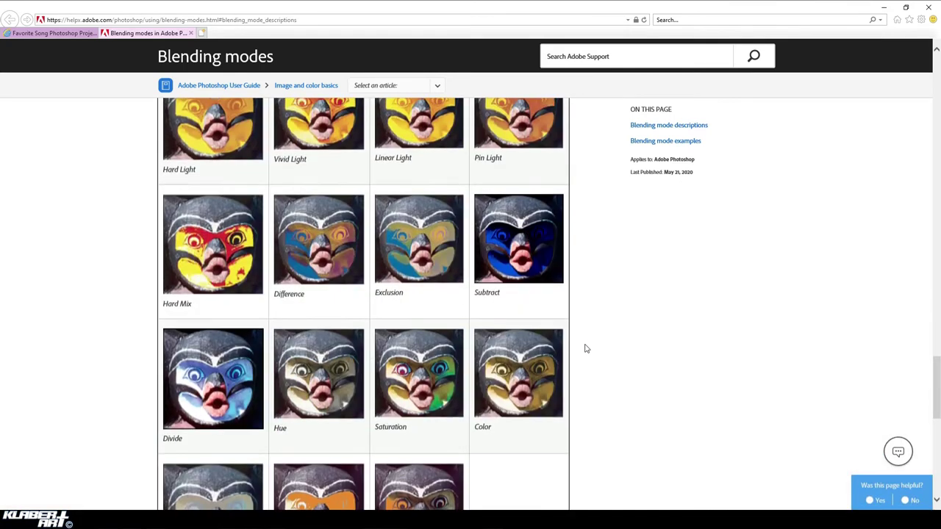
Return to the Favorite Song Photoshop Project assignment and review its attachments and grading rubric.
click(66, 33)
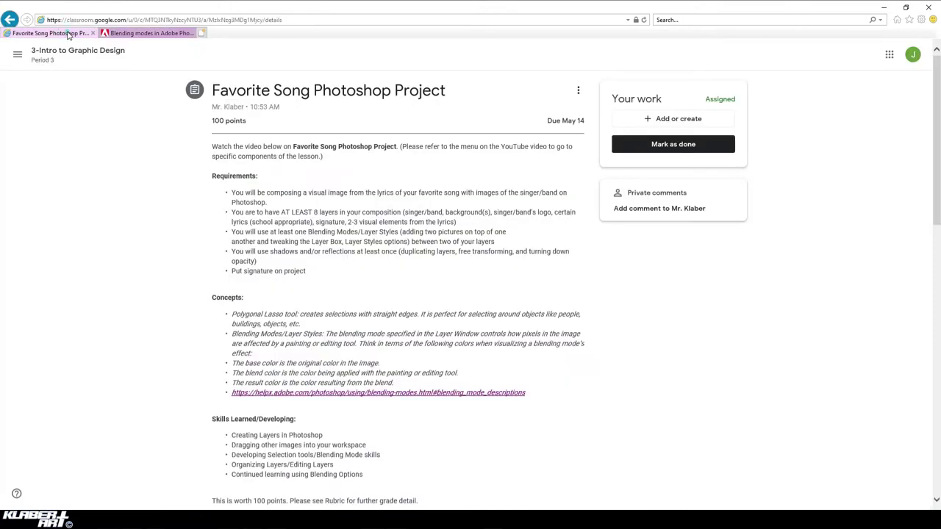
scroll(665, 388, down, 6)
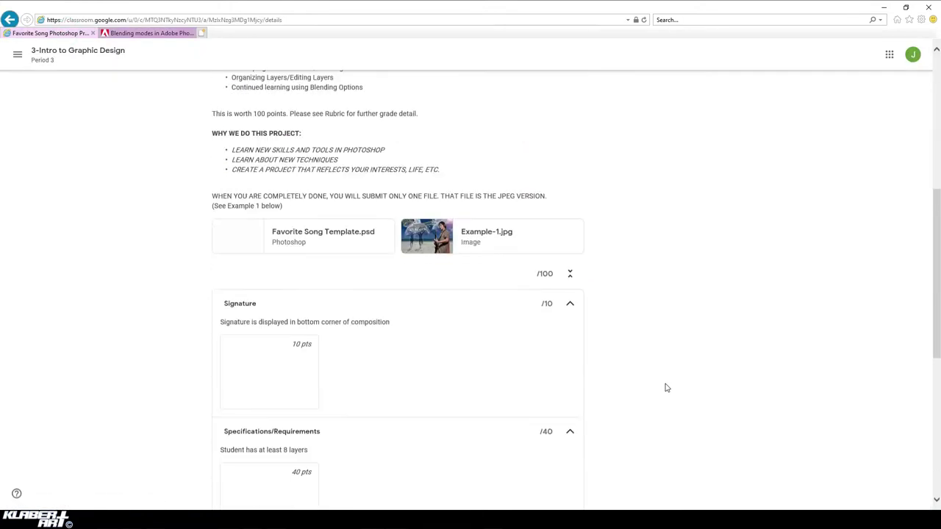
scroll(796, 406, down, 1)
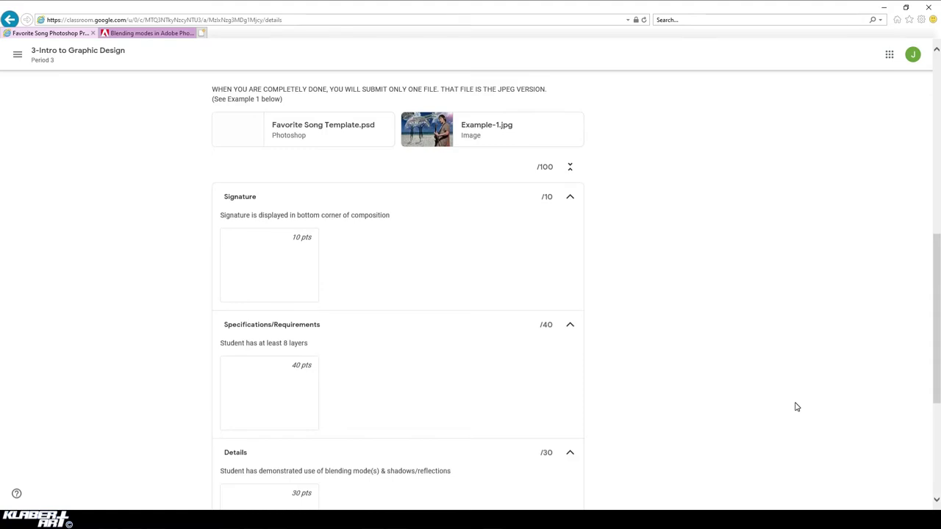
scroll(796, 407, down, 1)
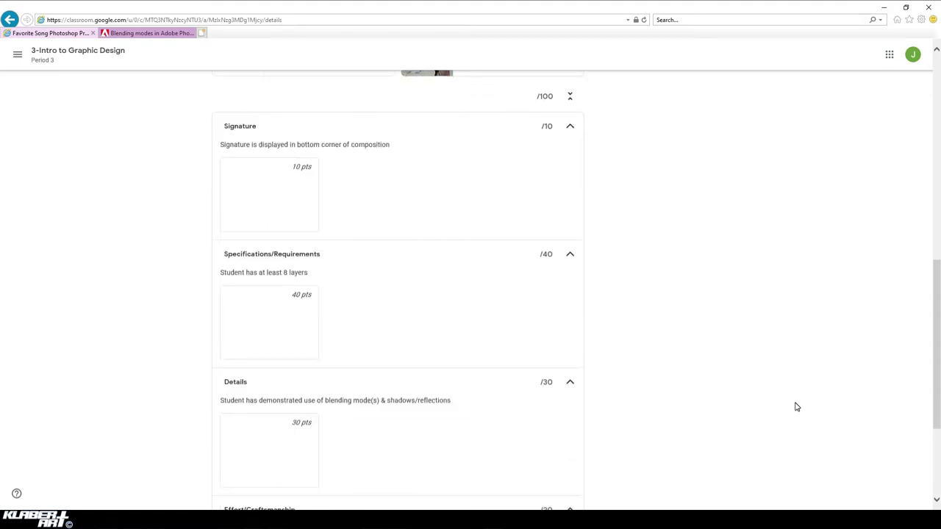
scroll(796, 407, down, 1)
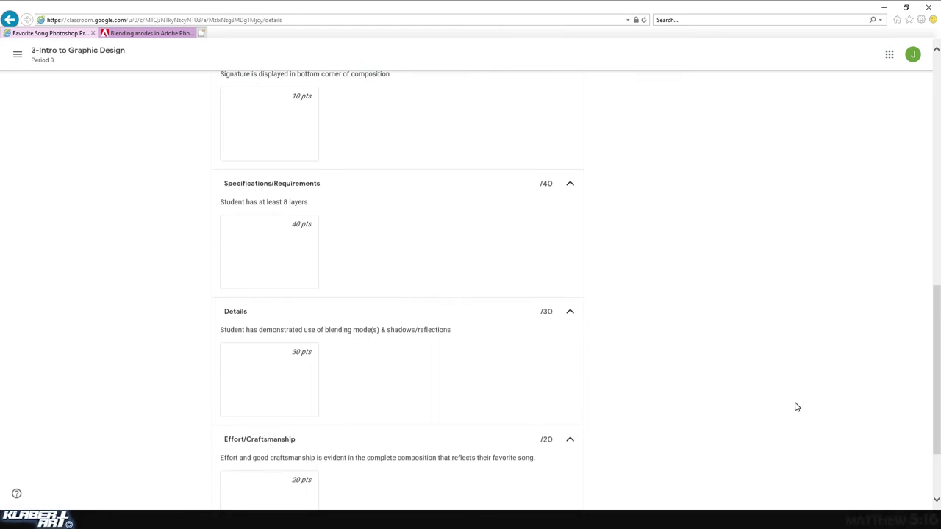
scroll(796, 407, up, 4)
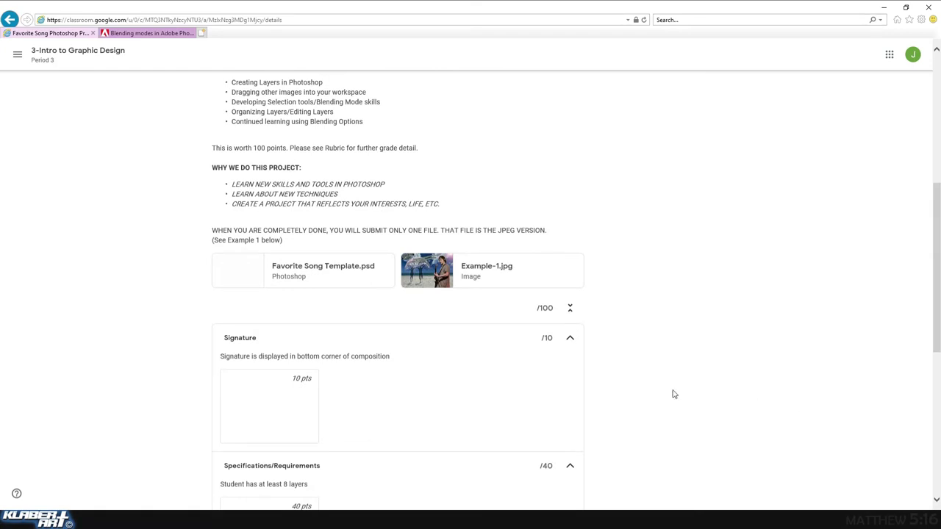
Open the assignment's Favorite Song Template.psd attachment in a new window and download it.
click(243, 280)
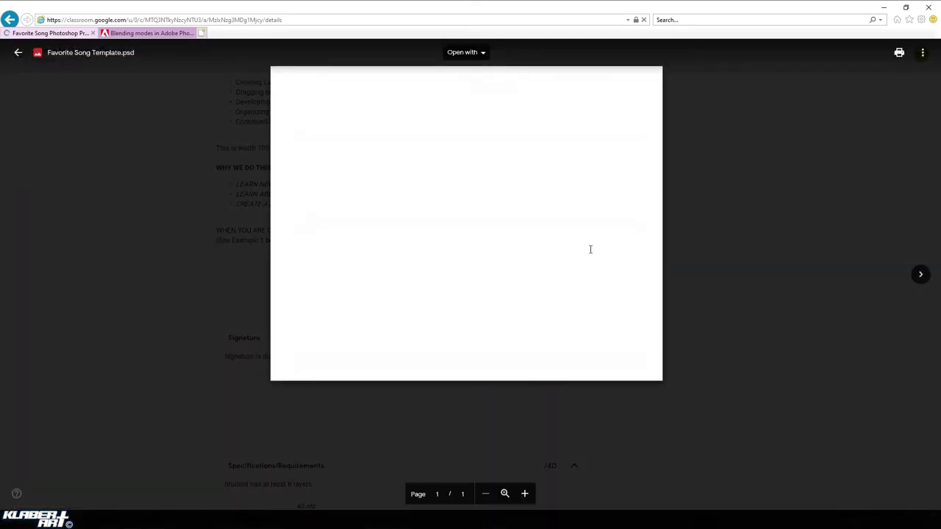
click(923, 52)
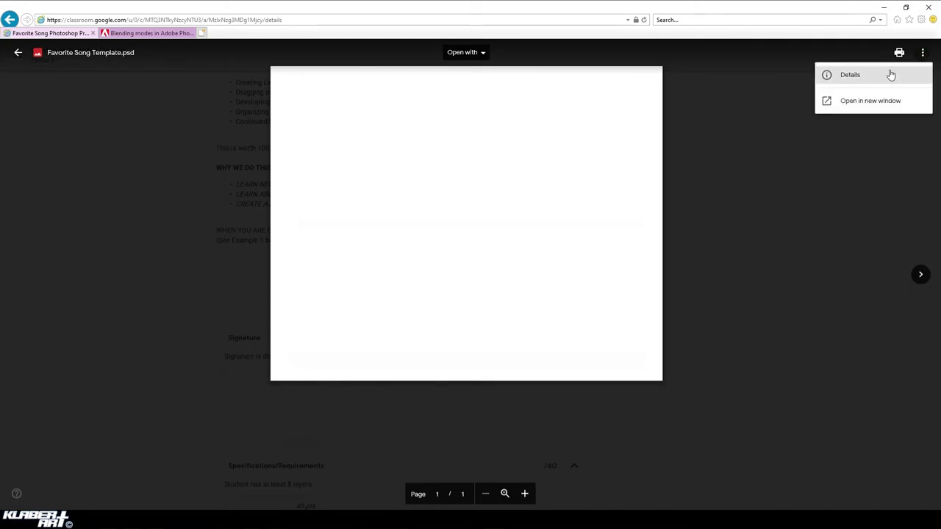
click(869, 101)
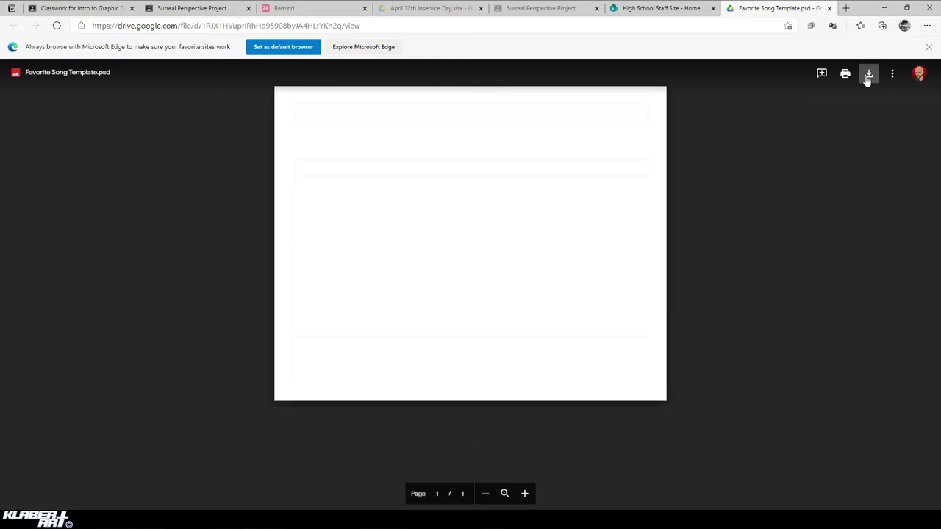
click(868, 76)
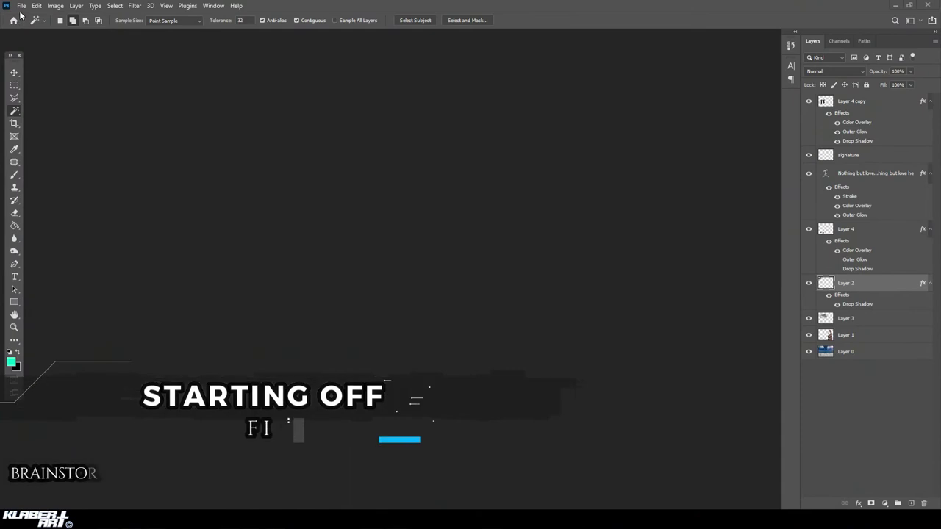
Switch to Photoshop and open the Favorite Song Template file from the Downloads folder.
click(22, 6)
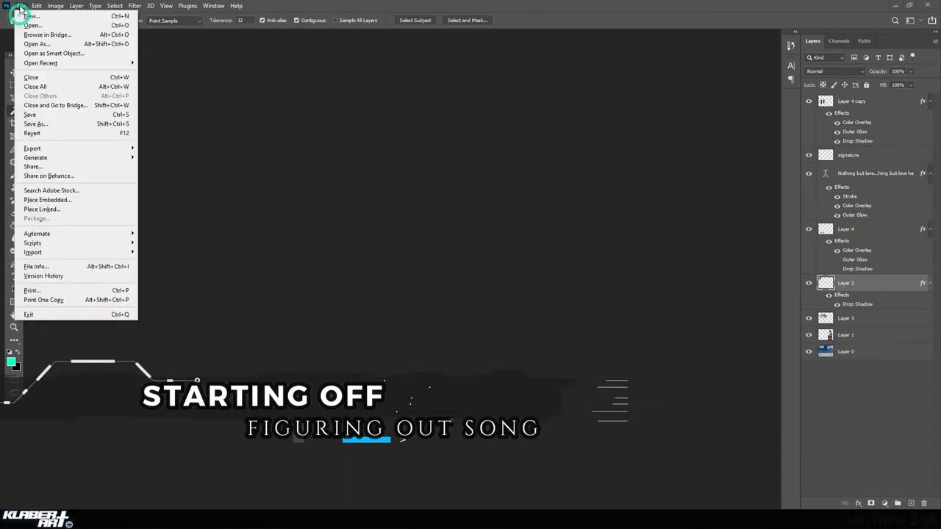
click(31, 29)
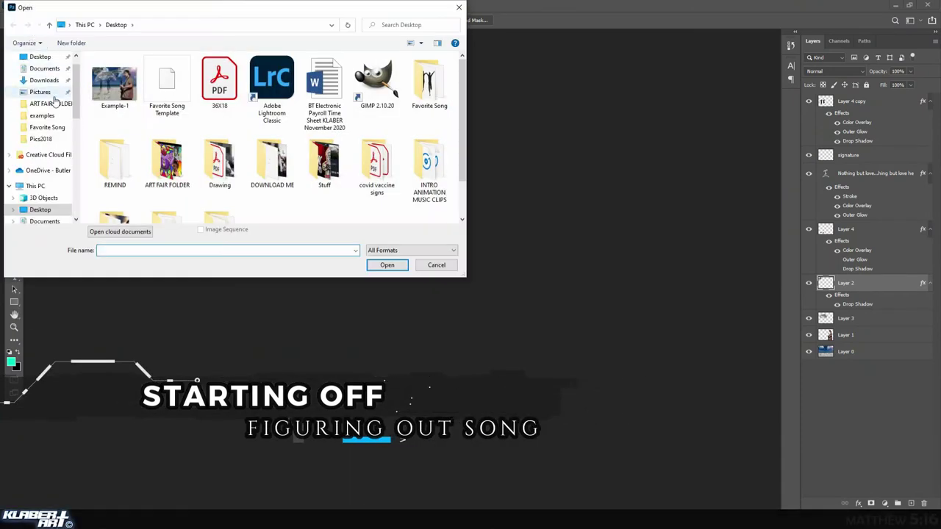
click(44, 81)
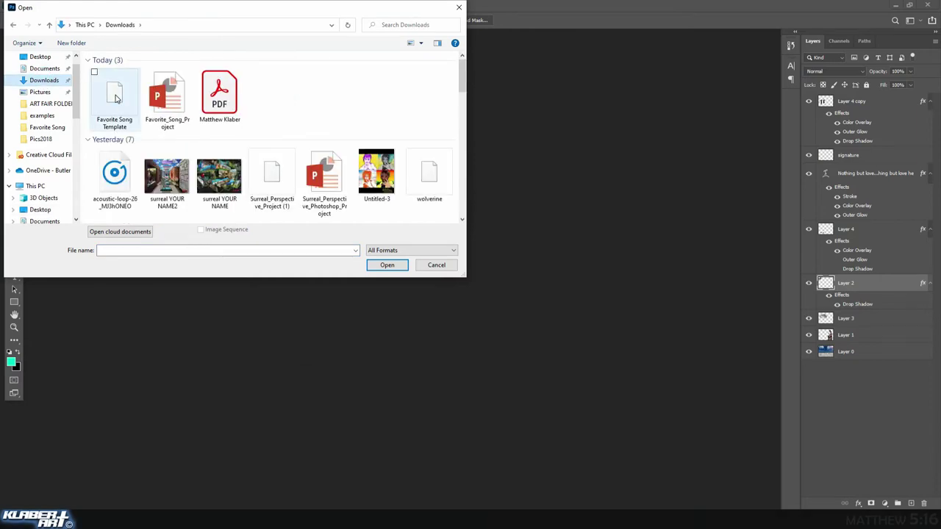
click(116, 91)
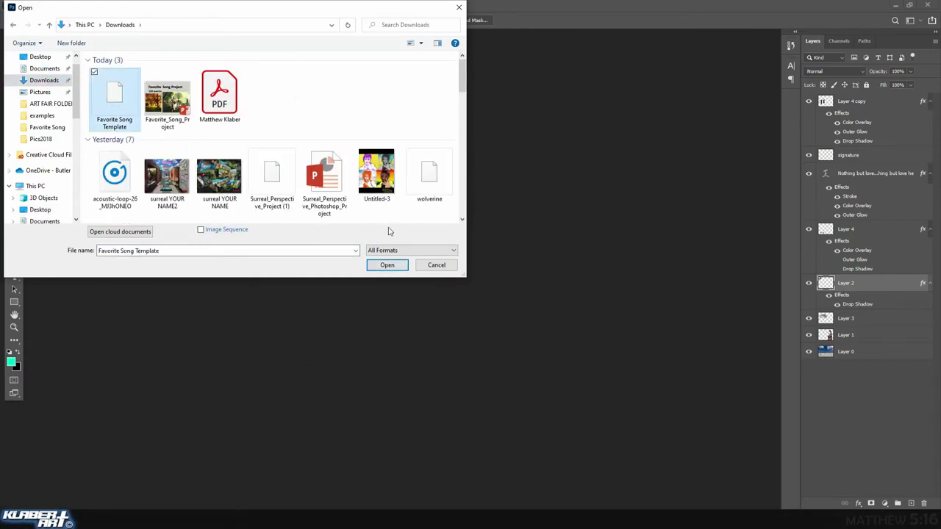
click(387, 266)
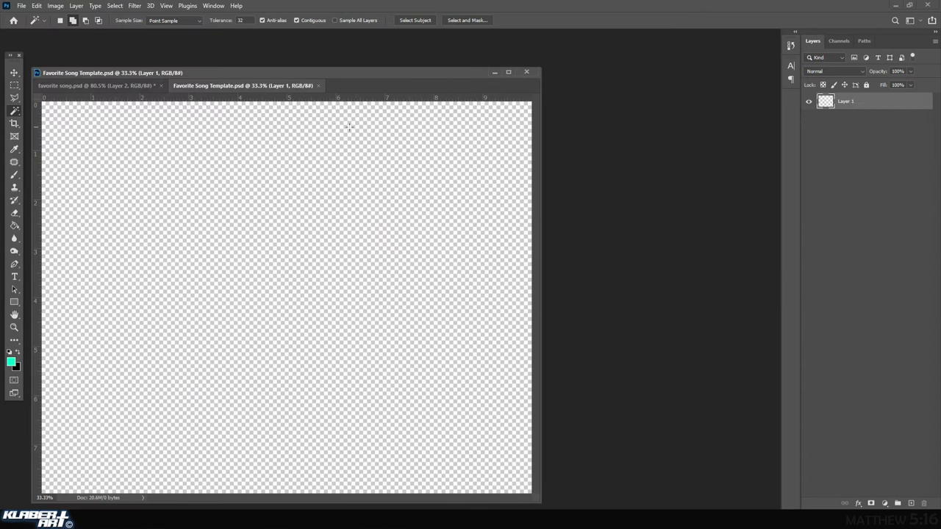
Check the template's width, height and resolution with the Image Size command.
click(266, 87)
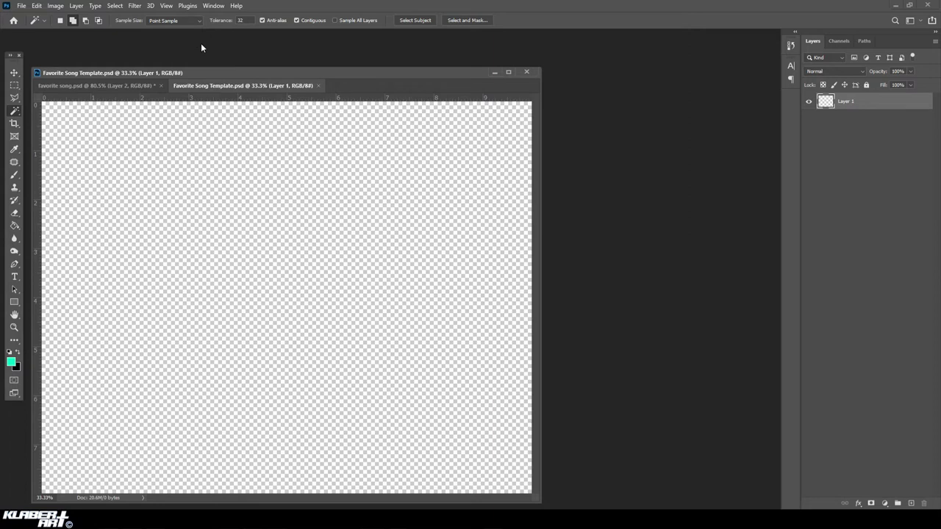
click(56, 6)
click(81, 76)
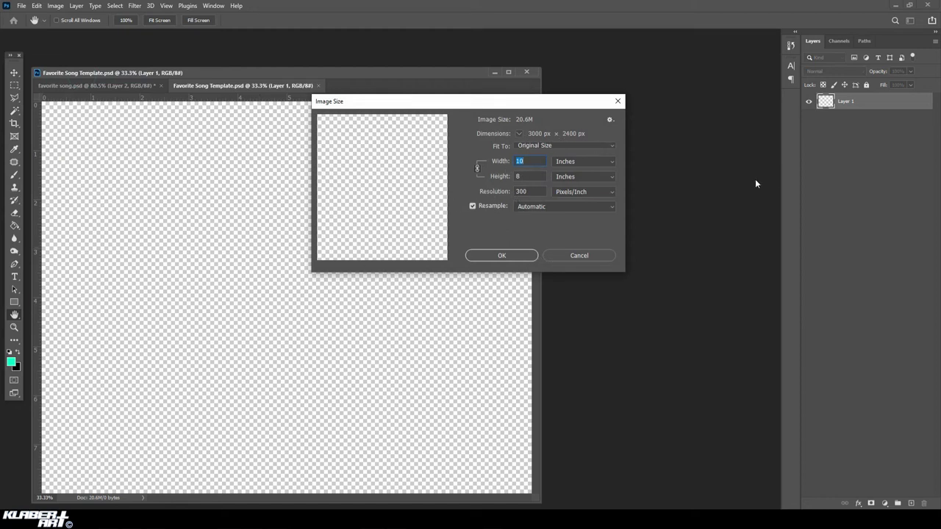
click(520, 257)
drag(264, 70, 331, 55)
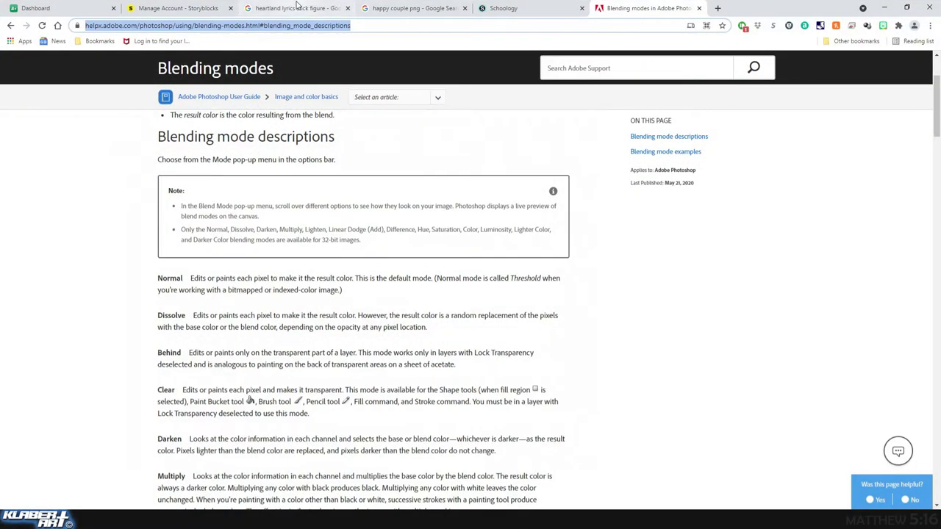
Switch to the browser's search results for the Heartland lyrics by Stick Figure and highlight the complete lyrics for review.
click(297, 7)
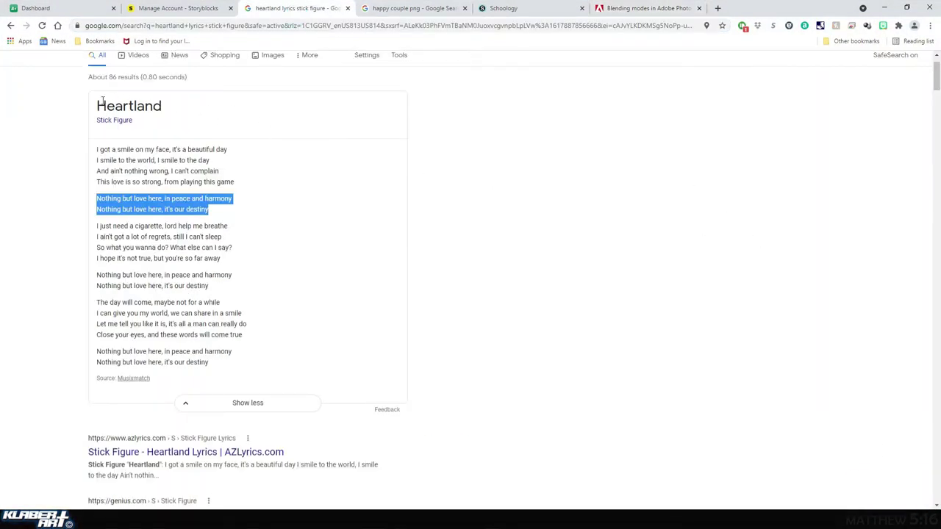
click(560, 188)
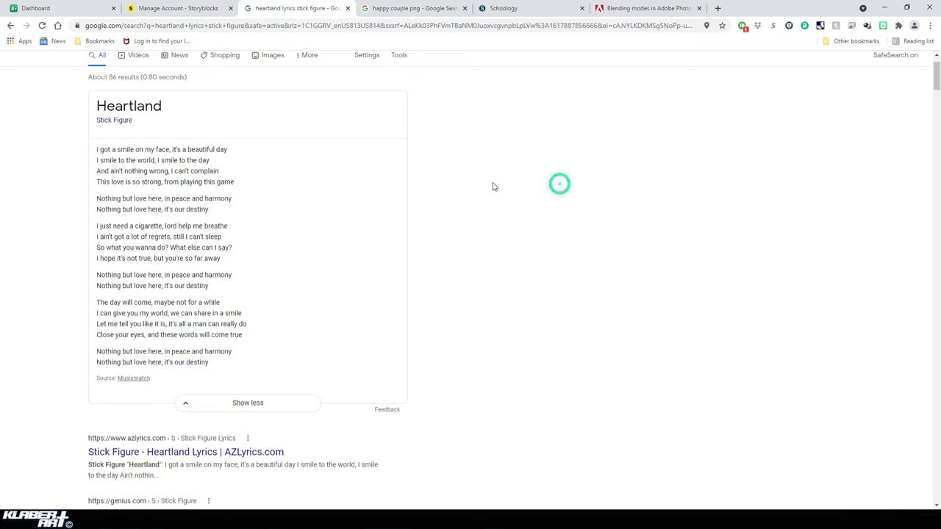
scroll(367, 147, up, 1)
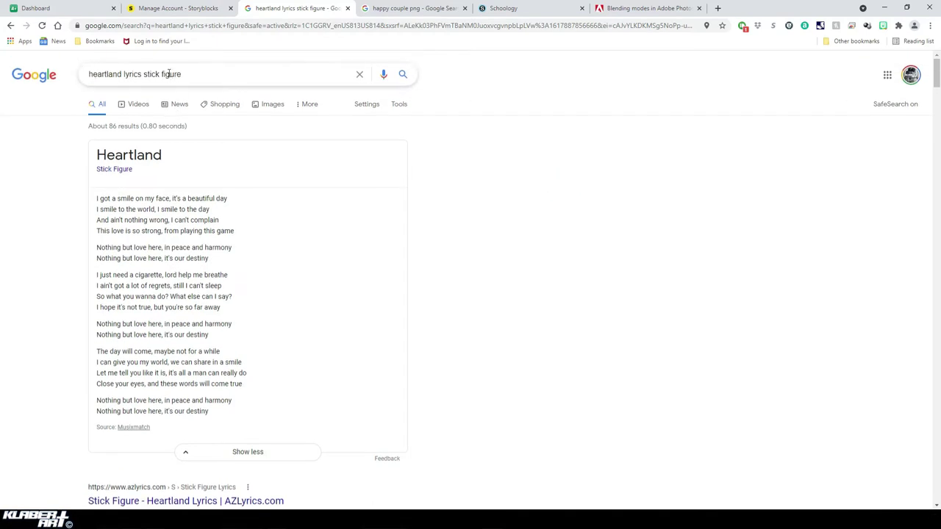
scroll(380, 266, down, 1)
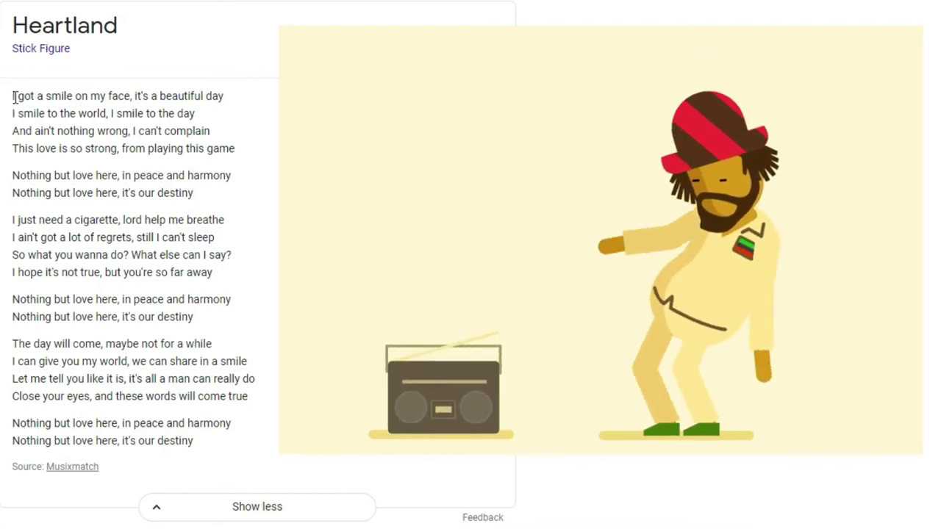
drag(11, 96, 257, 440)
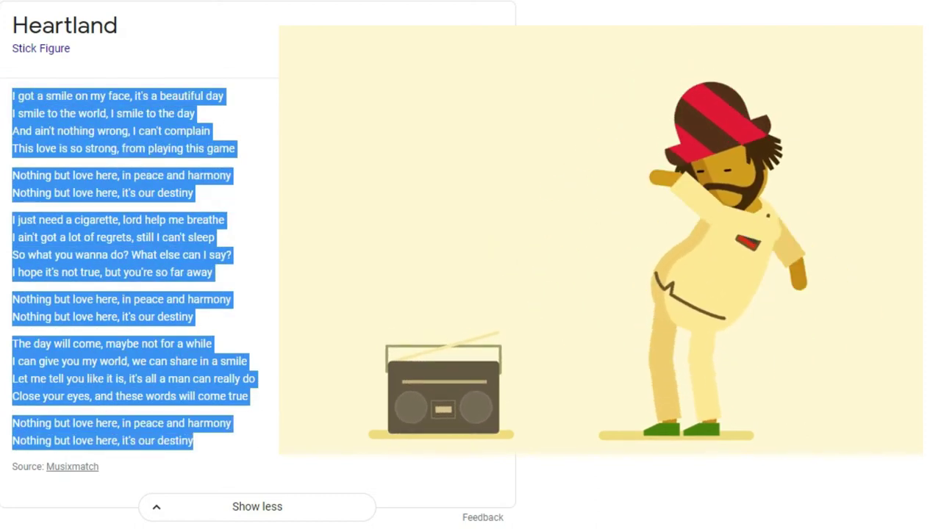
Switch to Photoshop, close the Favorite Song Template document and fit the favorite song.psd composition on screen.
click(225, 154)
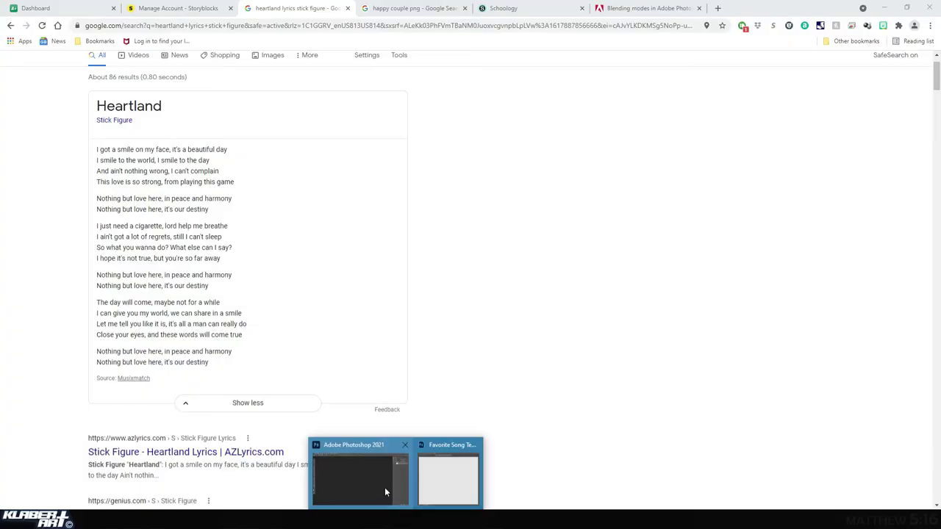
click(387, 491)
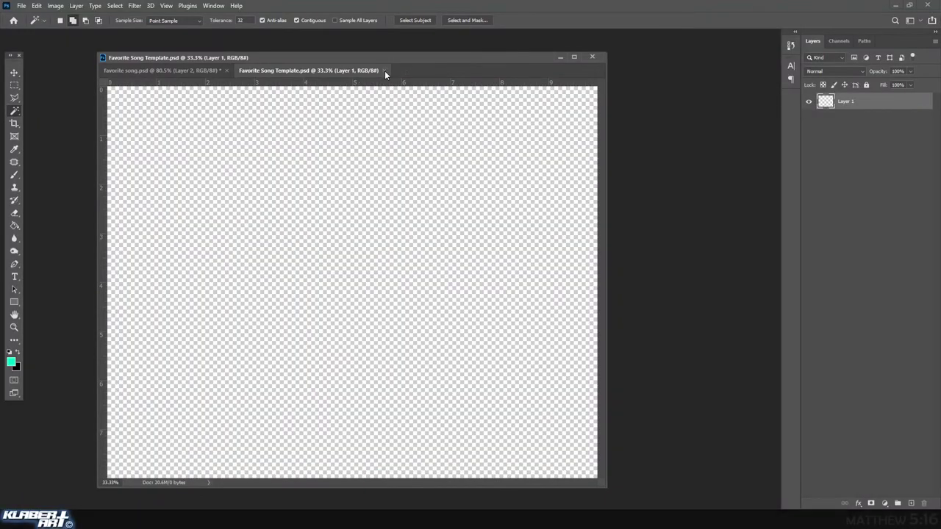
click(385, 70)
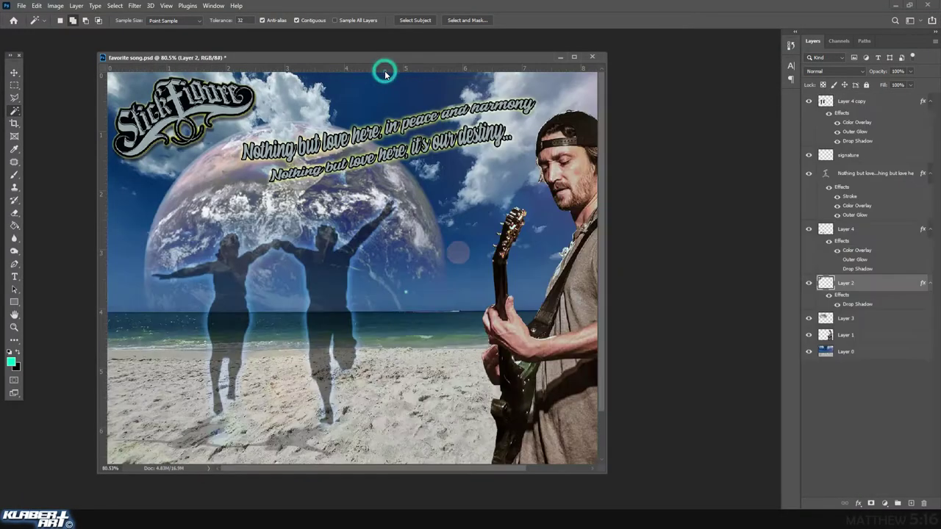
click(167, 6)
click(184, 93)
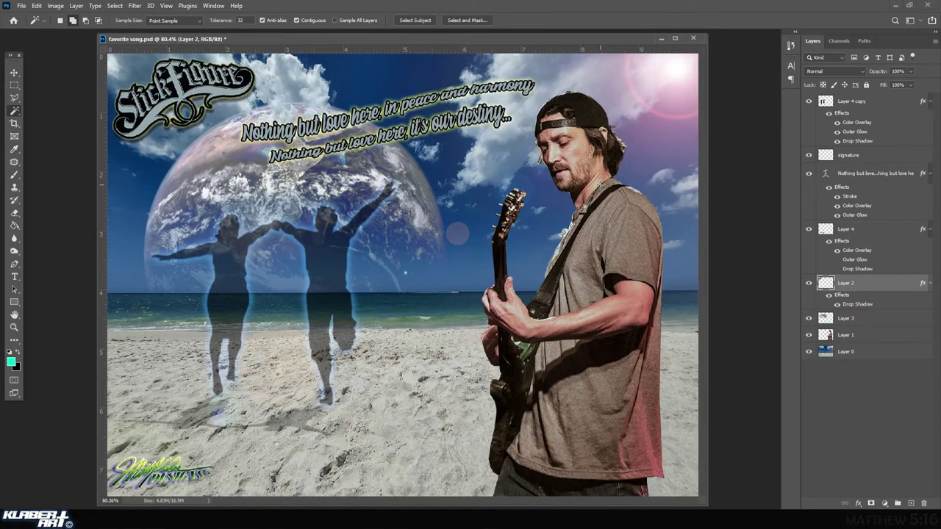
Hide every layer above the beach background Layer 0 in favorite song.psd, including the lyrics, signature and Layer 4 copy.
click(809, 335)
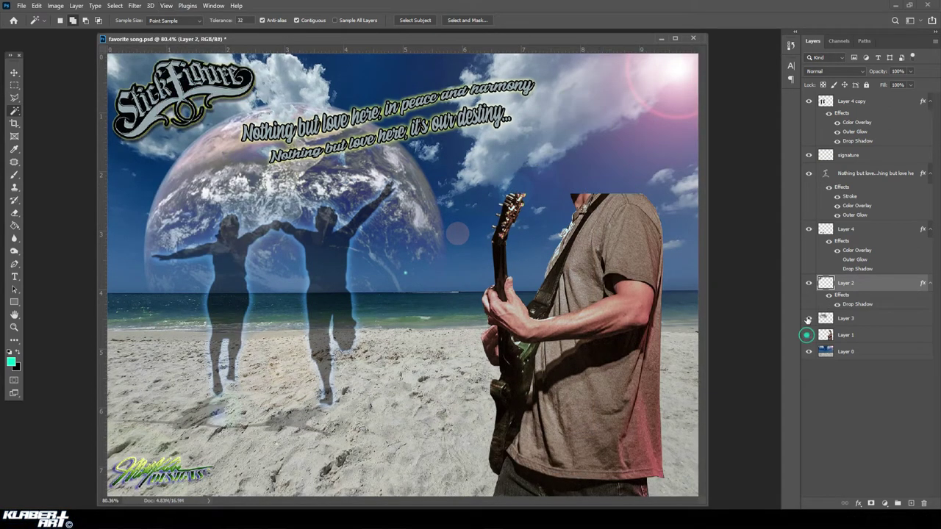
click(808, 317)
click(808, 283)
click(809, 229)
click(809, 174)
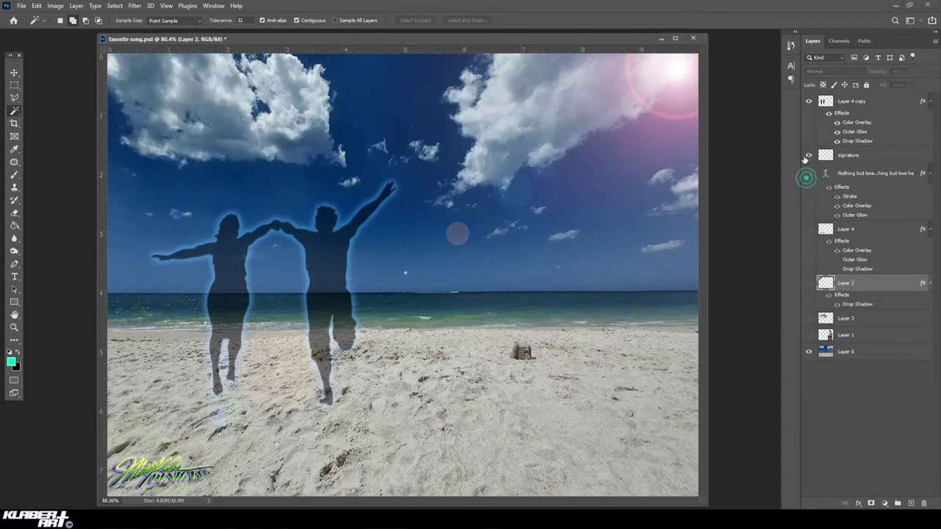
click(809, 155)
click(808, 101)
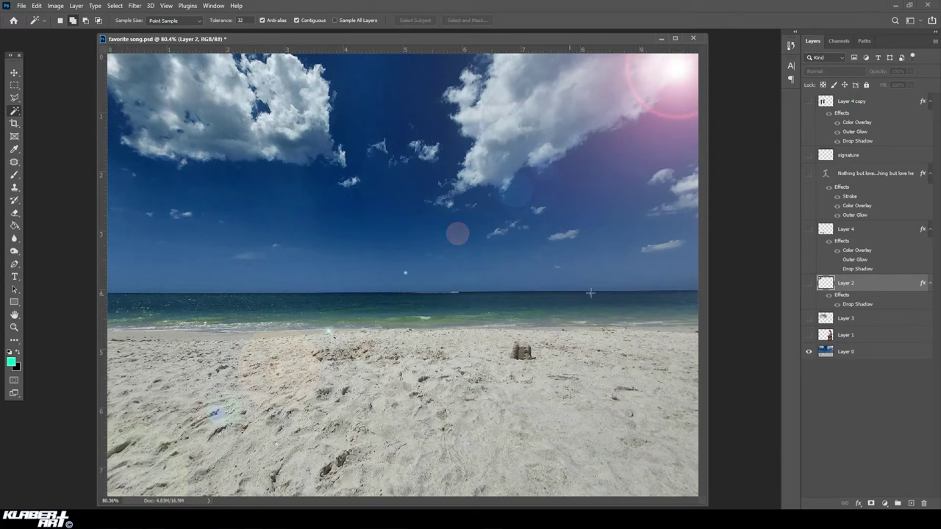
Minimize the Photoshop, browser and examples folder windows and open the Favorite Song folder from the desktop.
click(895, 6)
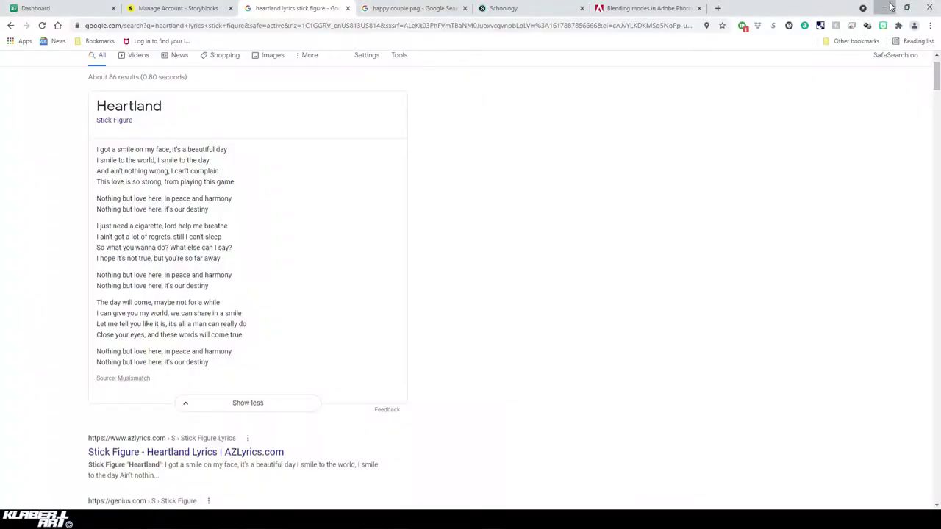
click(886, 8)
click(887, 8)
click(887, 8)
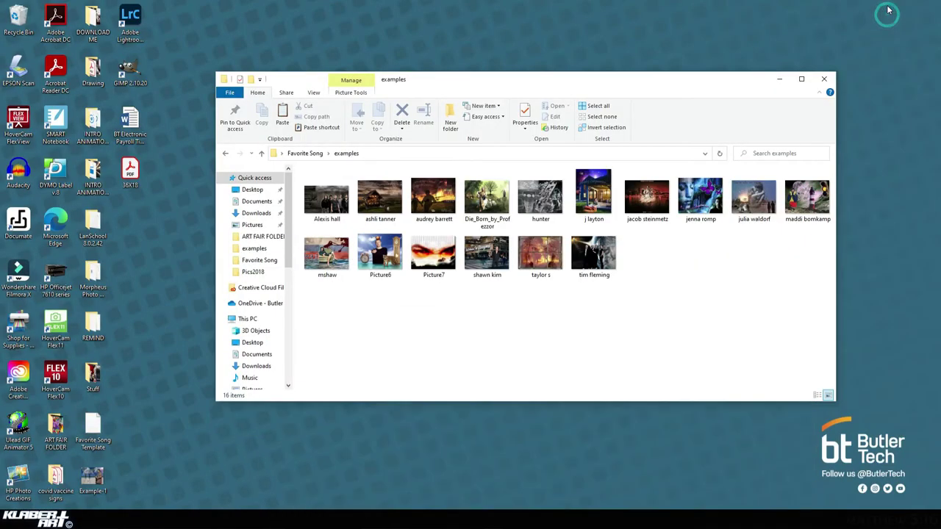
click(779, 78)
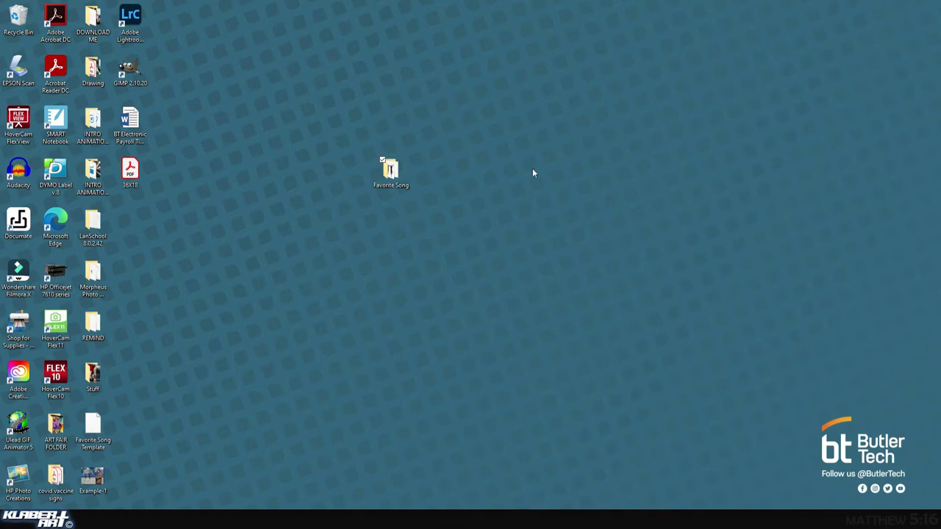
double_click(393, 176)
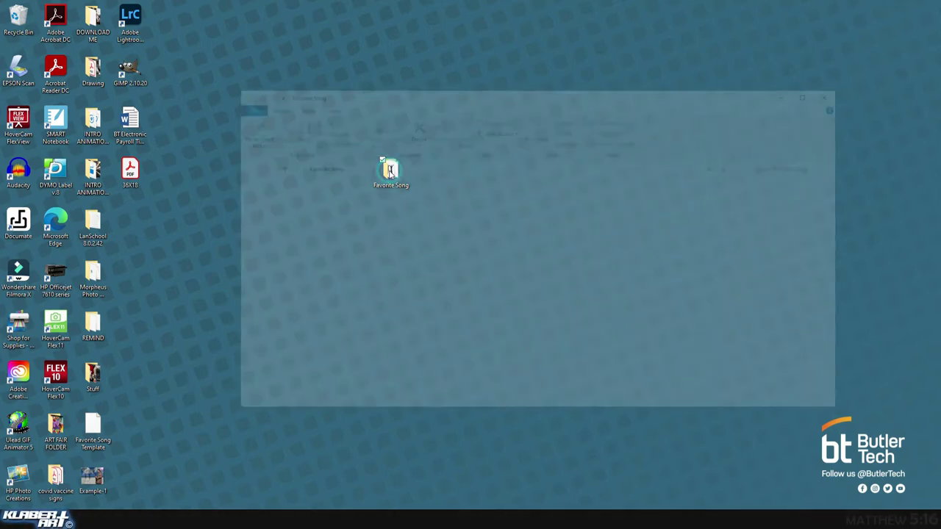
Look through the Favorite Song folder's source images, such as the beach, band logo, couple silhouette and Earth.
scroll(670, 272, down, 3)
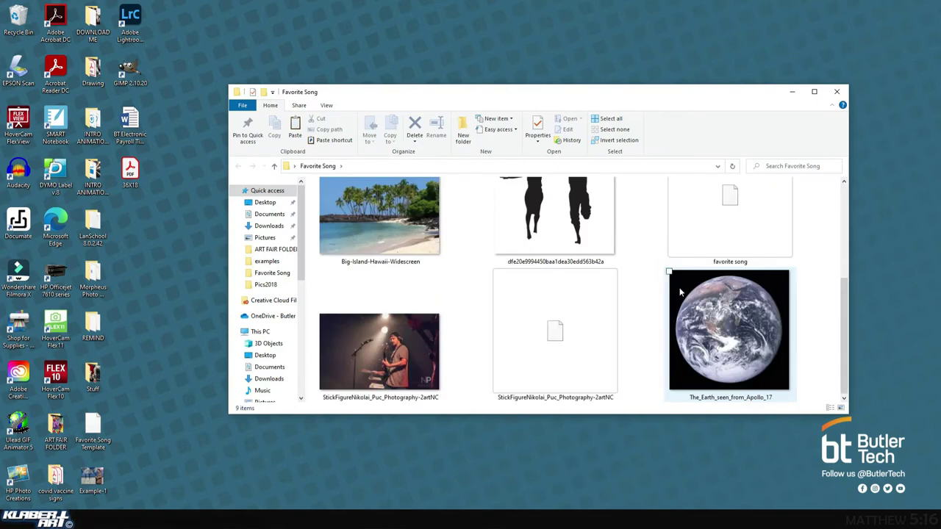
scroll(537, 282, up, 3)
scroll(590, 252, down, 2)
scroll(588, 252, up, 2)
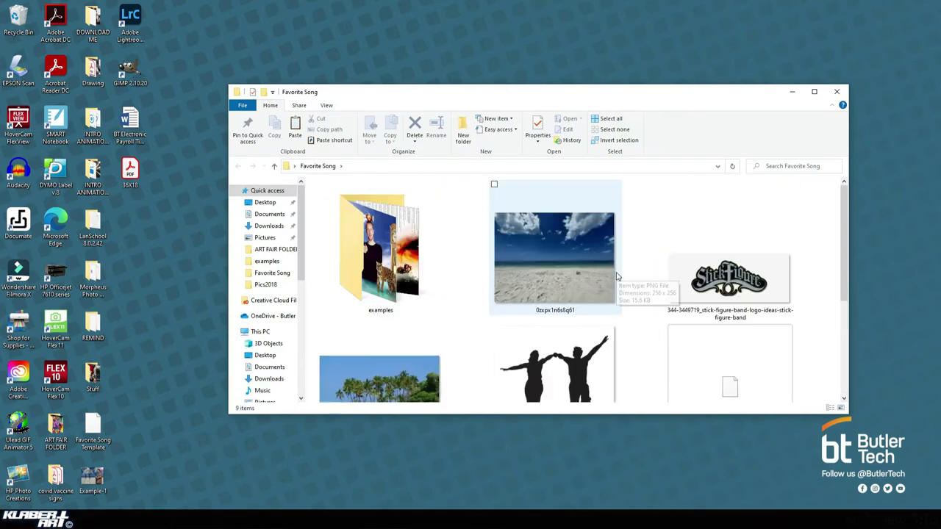
scroll(559, 309, down, 1)
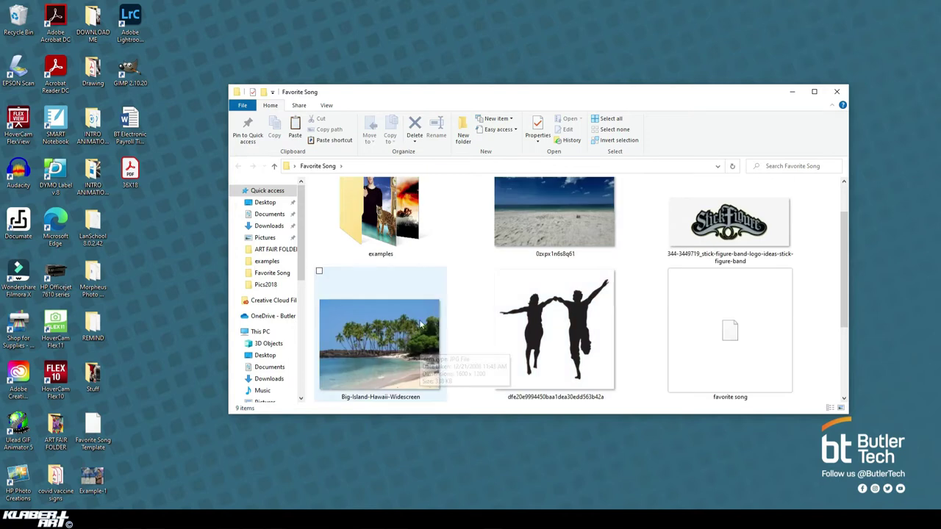
scroll(434, 308, up, 1)
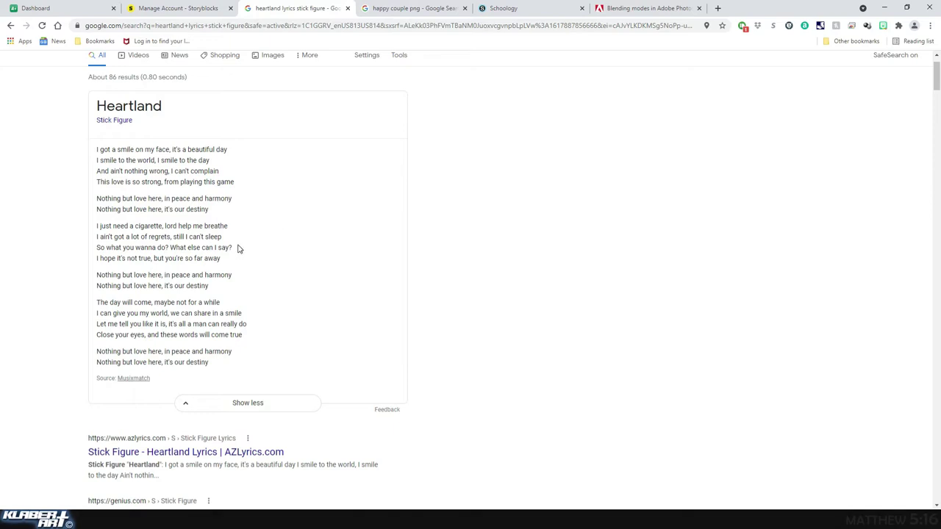
click(886, 9)
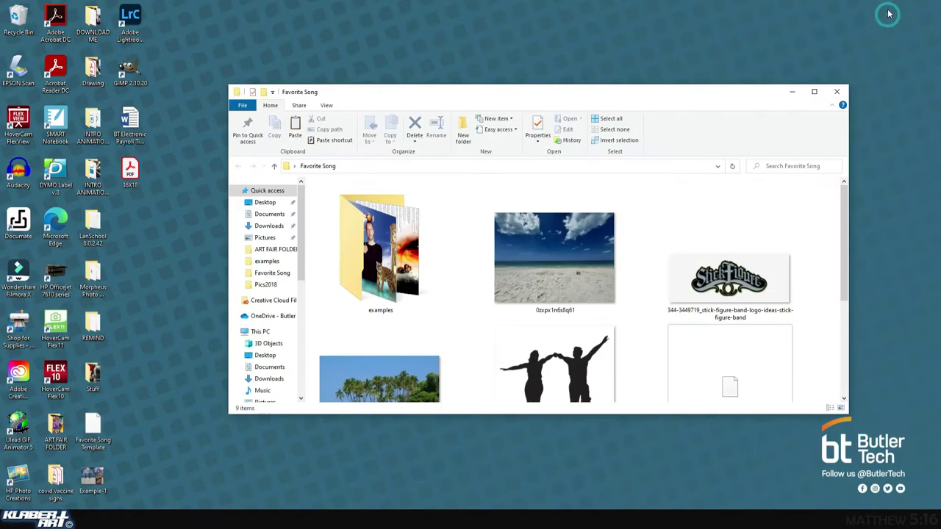
scroll(634, 329, down, 1)
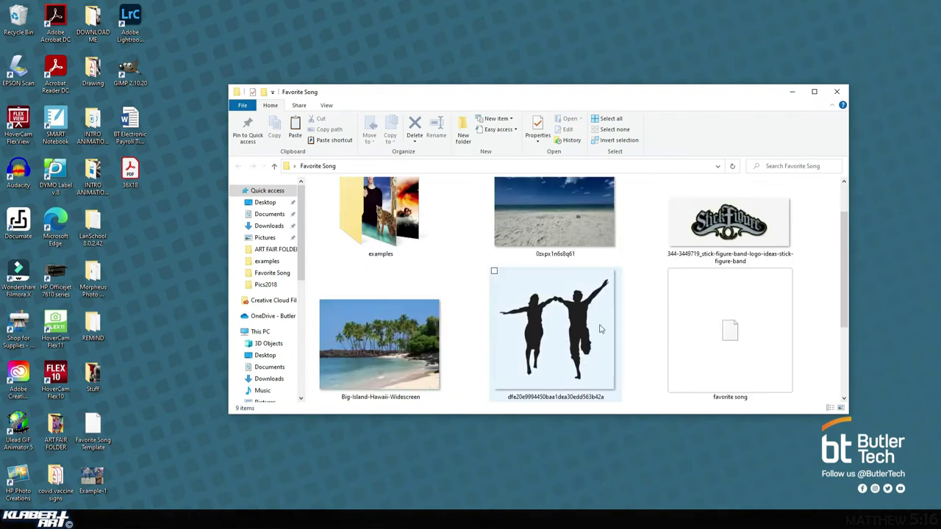
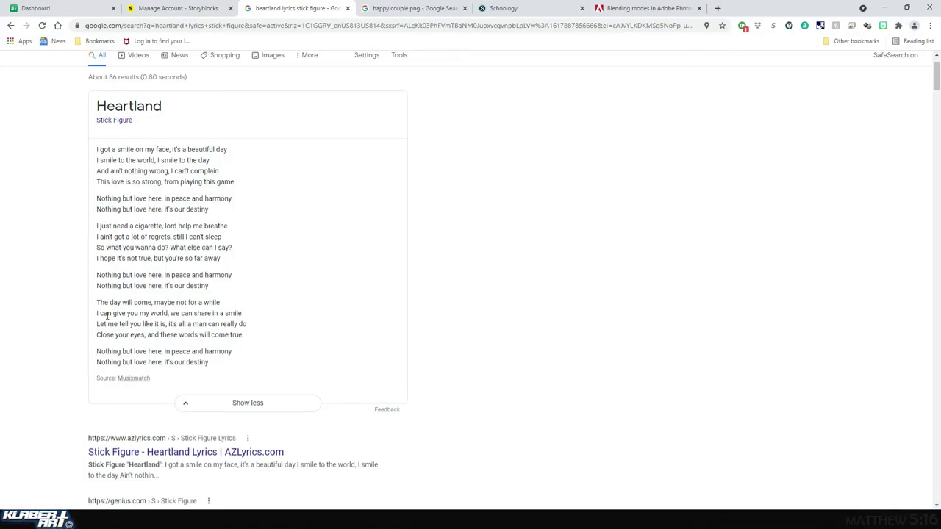
Highlight "can give you my world" in the Heartland lyrics and compare it with the images in the Favorite Song folder.
drag(98, 312, 171, 313)
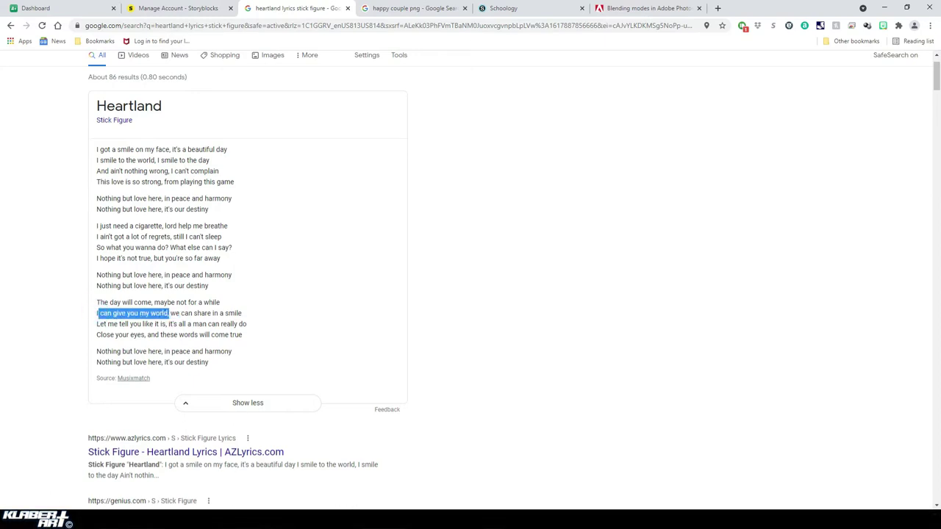
click(372, 475)
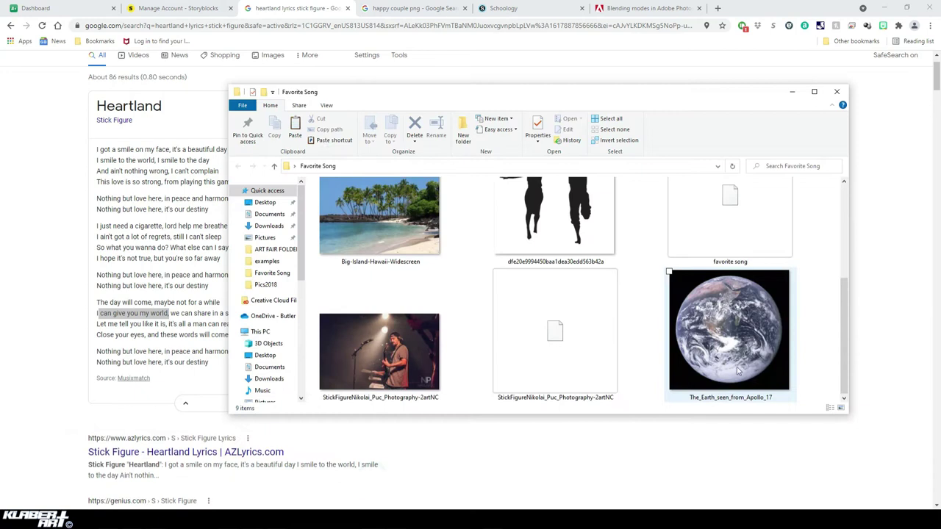
scroll(720, 359, up, 1)
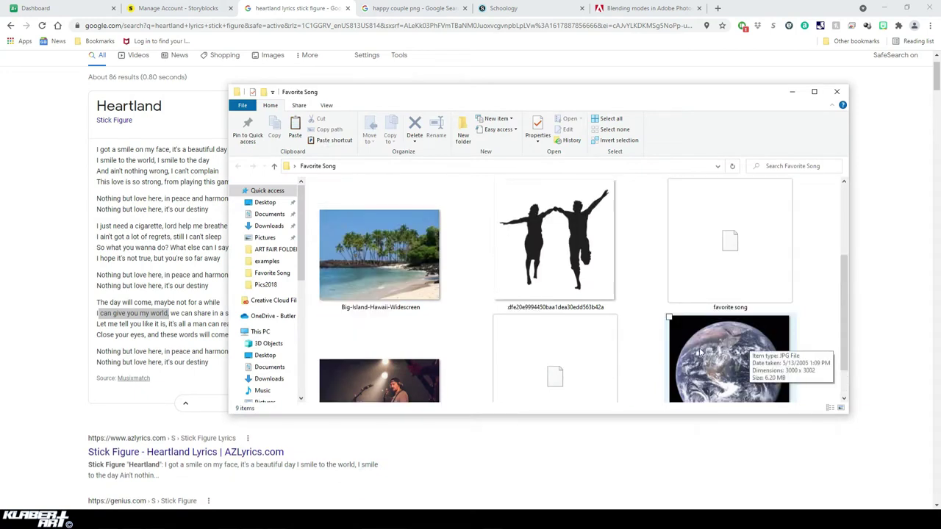
scroll(574, 313, down, 1)
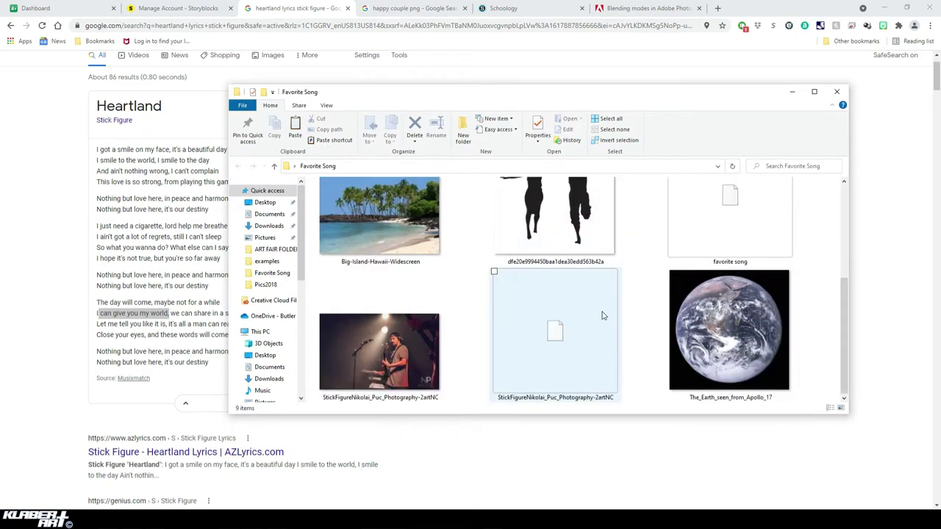
scroll(609, 315, up, 3)
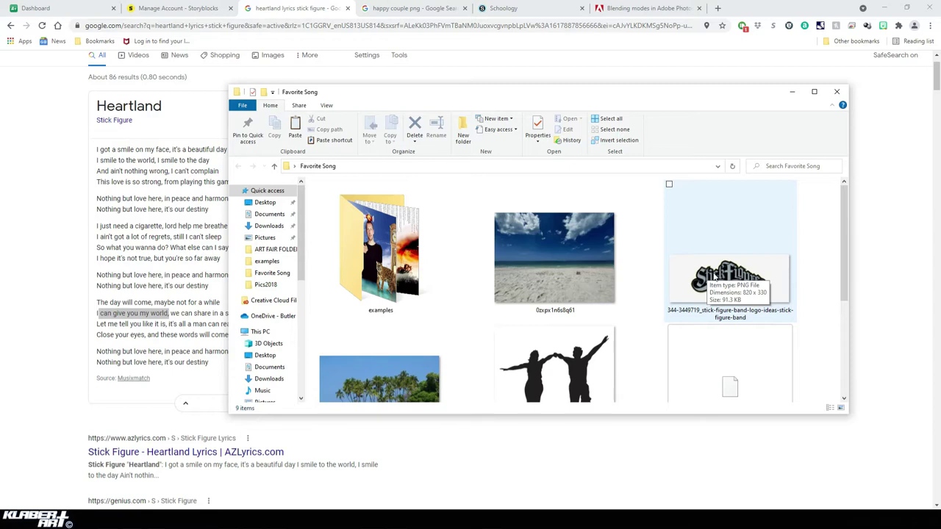
Maximize the Favorite Song folder window and delete the Big-Island-Hawaii-Widescreen image.
click(813, 91)
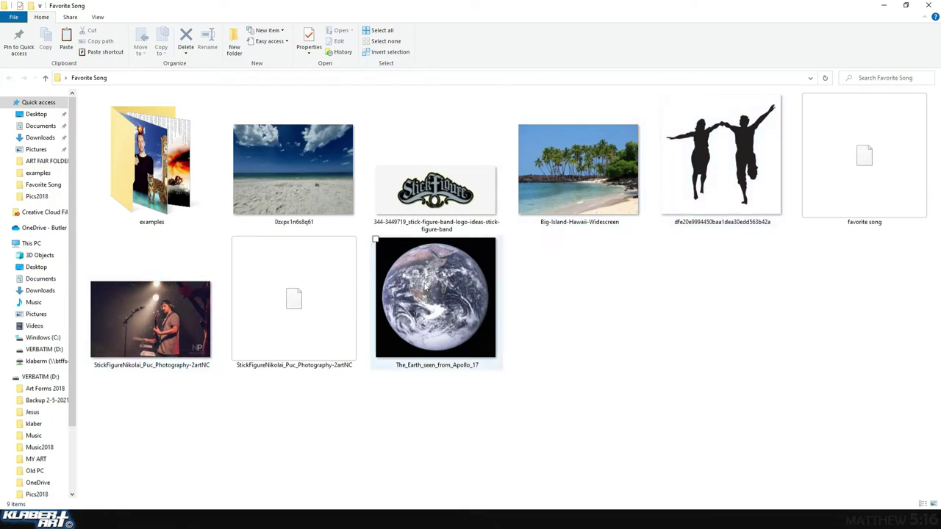
click(588, 185)
right_click(591, 184)
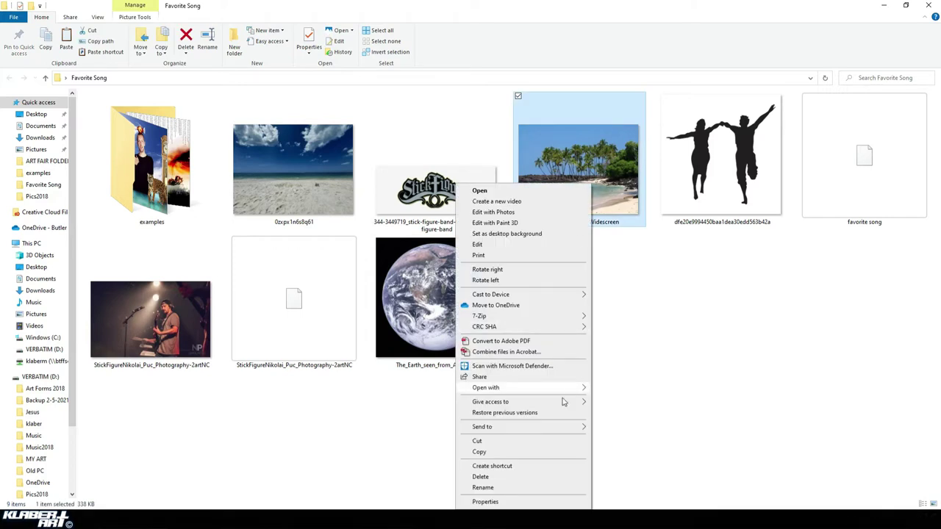
click(519, 476)
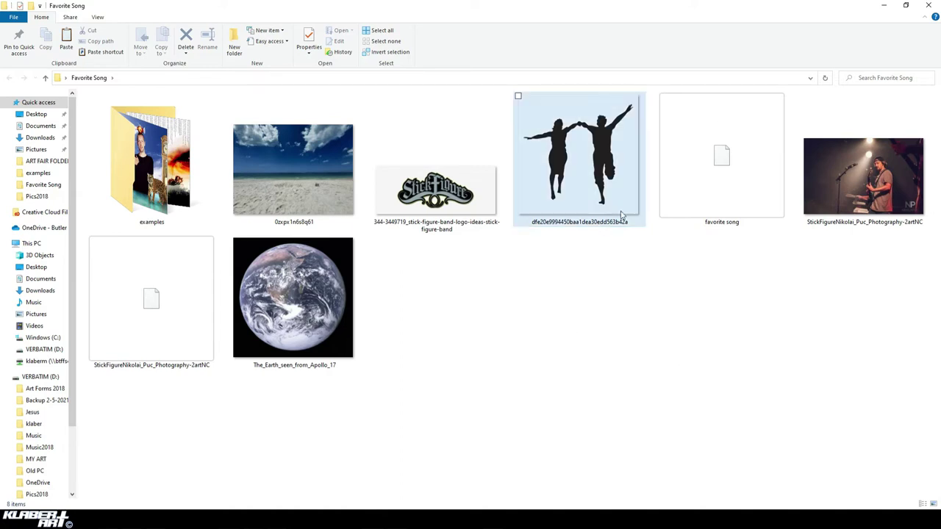
Review the Favorite Song Photoshop Project requirements in Google Classroom and return to the Favorite Song folder.
click(139, 520)
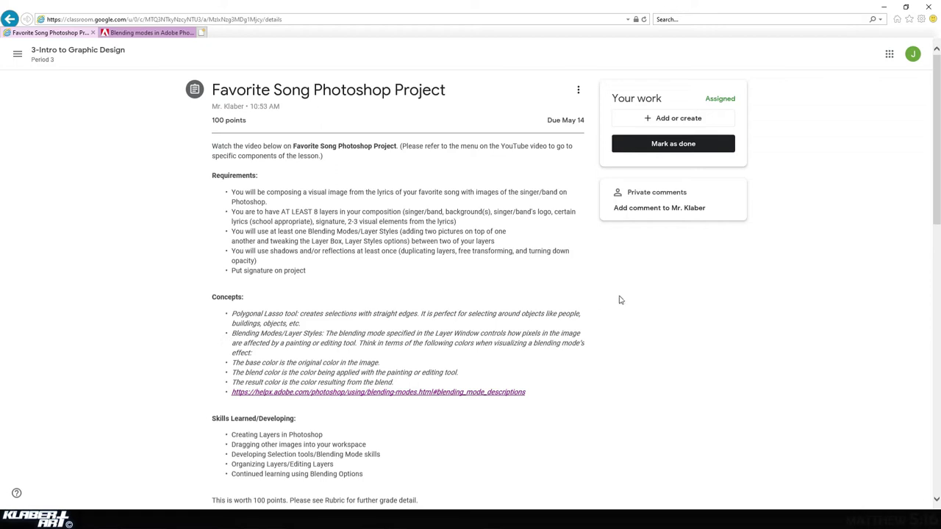
click(884, 7)
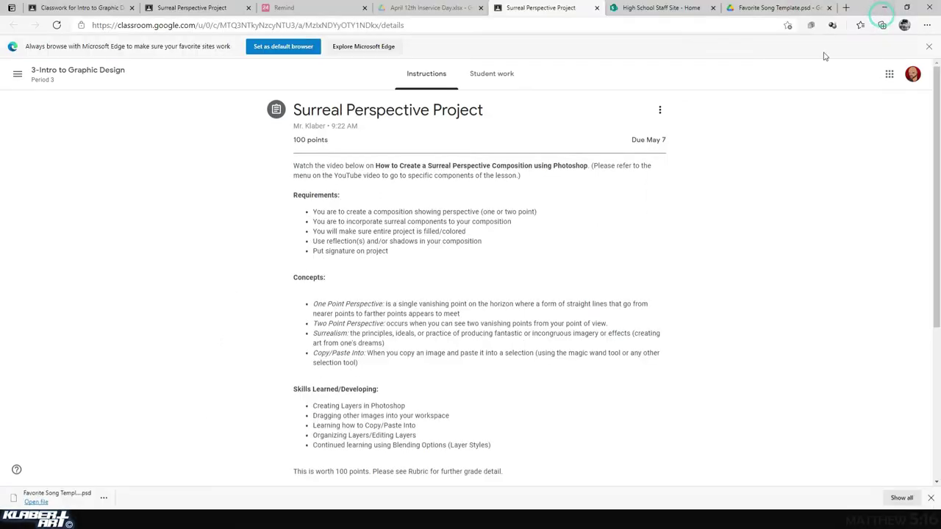
click(884, 12)
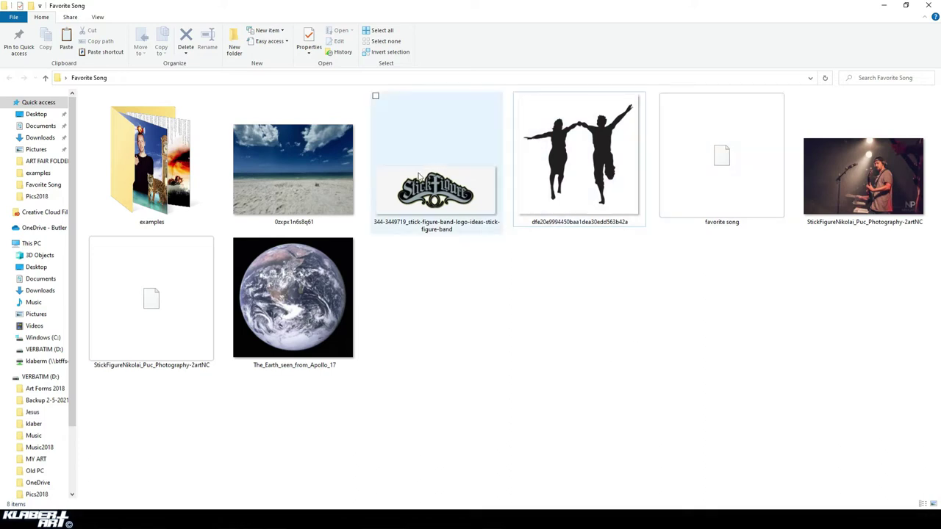
Switch to the browser, highlight part of a Heartland lyric line and view the happy couple png image results.
click(882, 6)
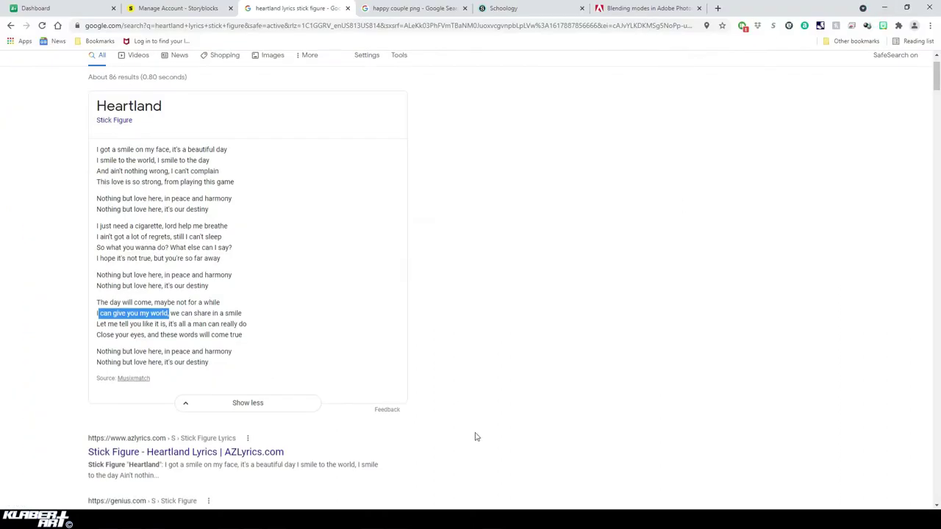
drag(130, 248, 176, 248)
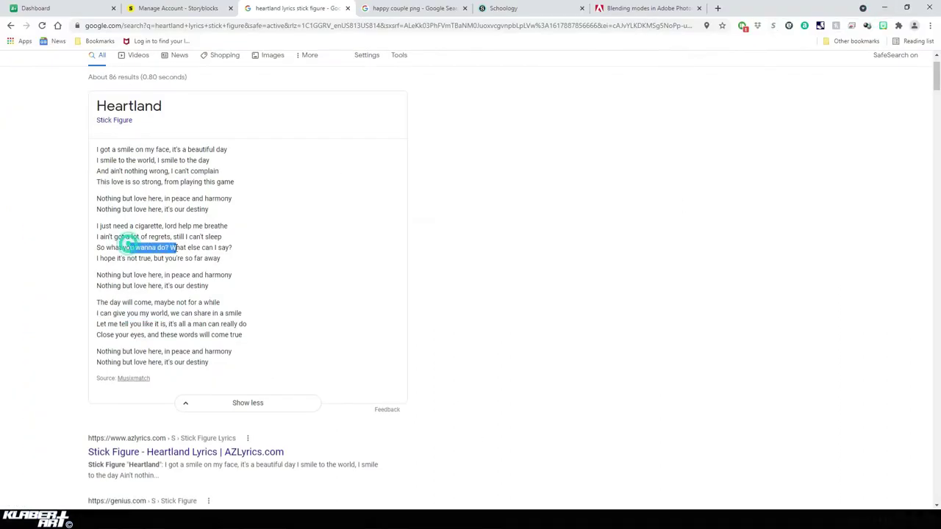
click(434, 11)
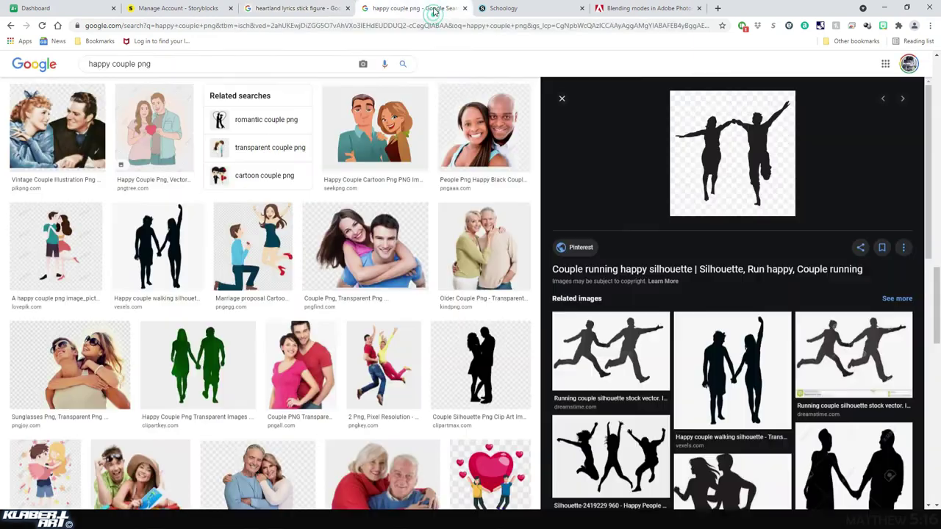
Try to save the running couple silhouette as a PNG image in the Favorite Song folder.
right_click(715, 151)
click(750, 266)
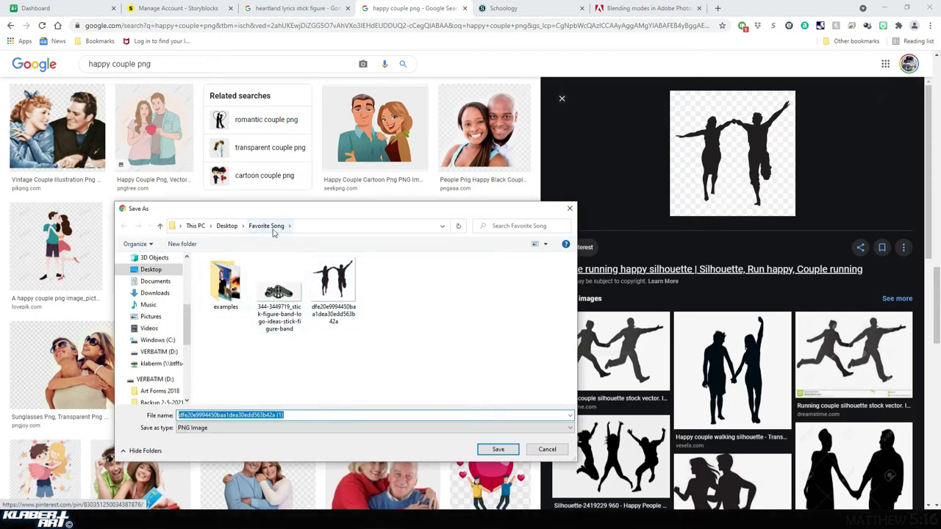
click(546, 450)
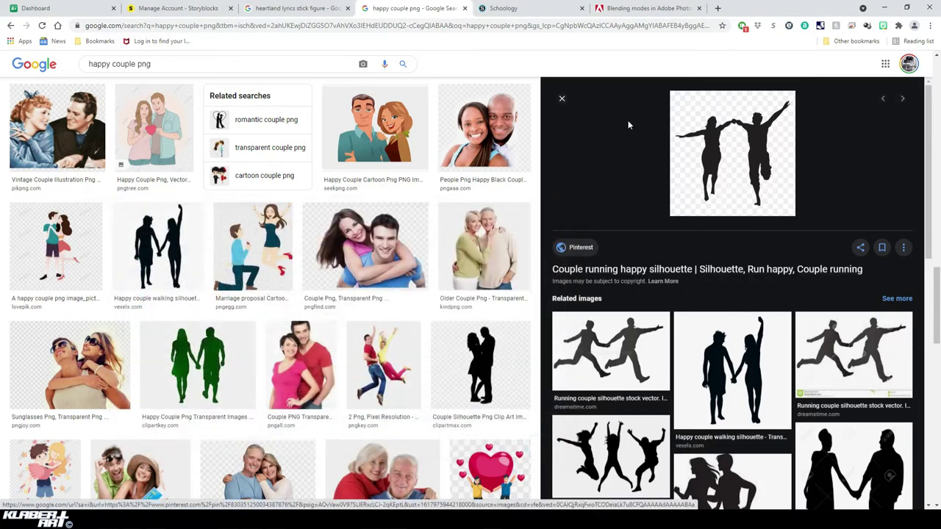
scroll(633, 213, up, 10)
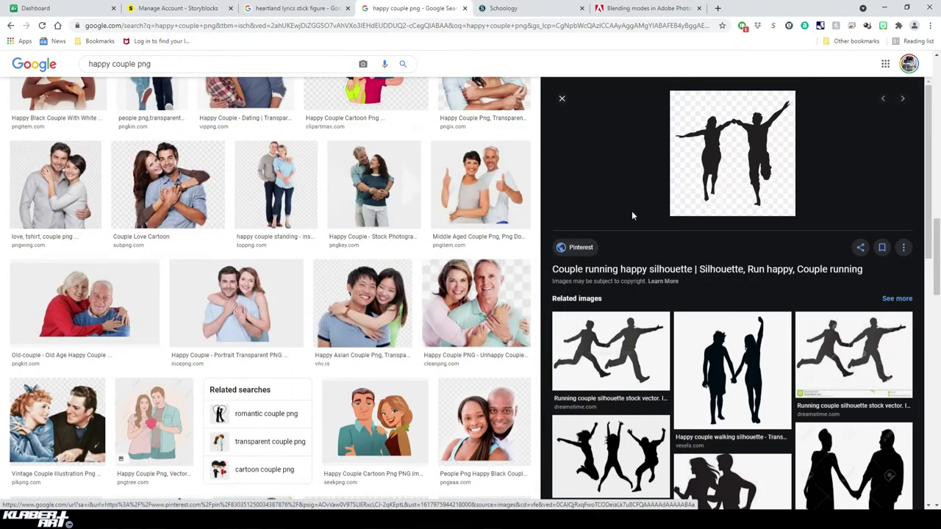
Replace the happy couple png image search with a search for STICK FIGURE LOGO.
scroll(631, 212, up, 5)
drag(157, 64, 53, 67)
text(STICK FIGURE )
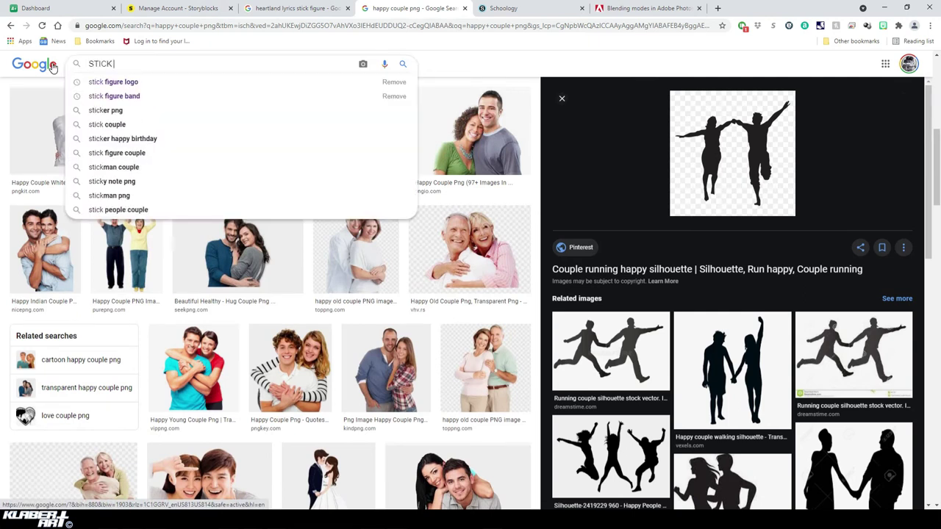
text(LOGO)
key(Return)
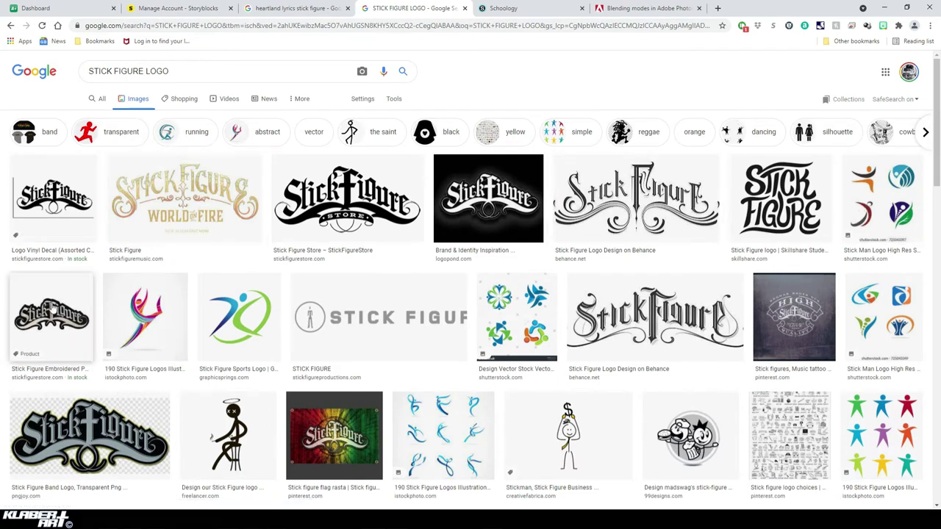
Preview the Stick Figure Embroidered Patch logo result and try to save its image.
click(52, 307)
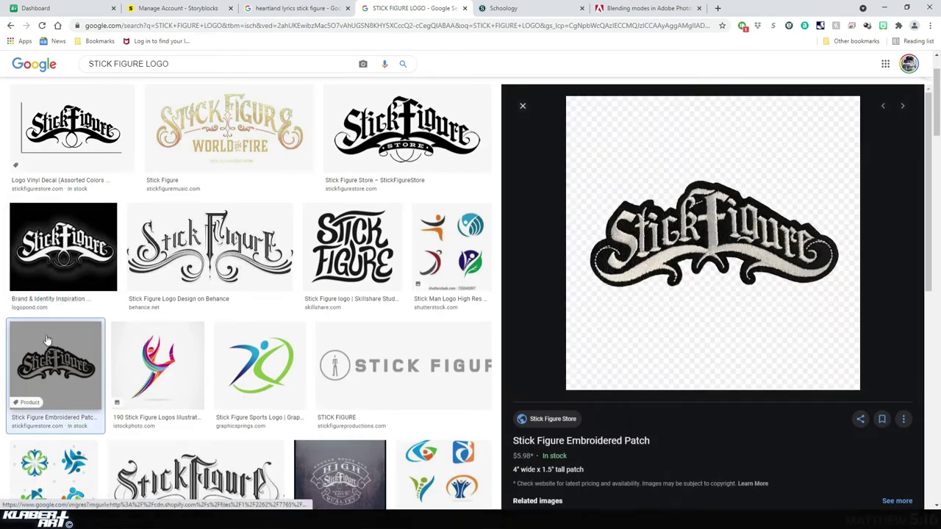
right_click(748, 246)
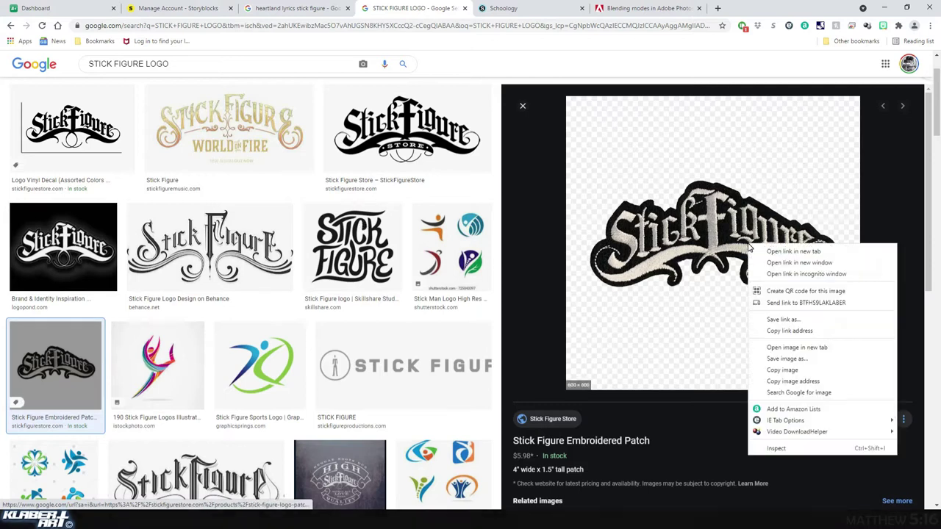
click(812, 365)
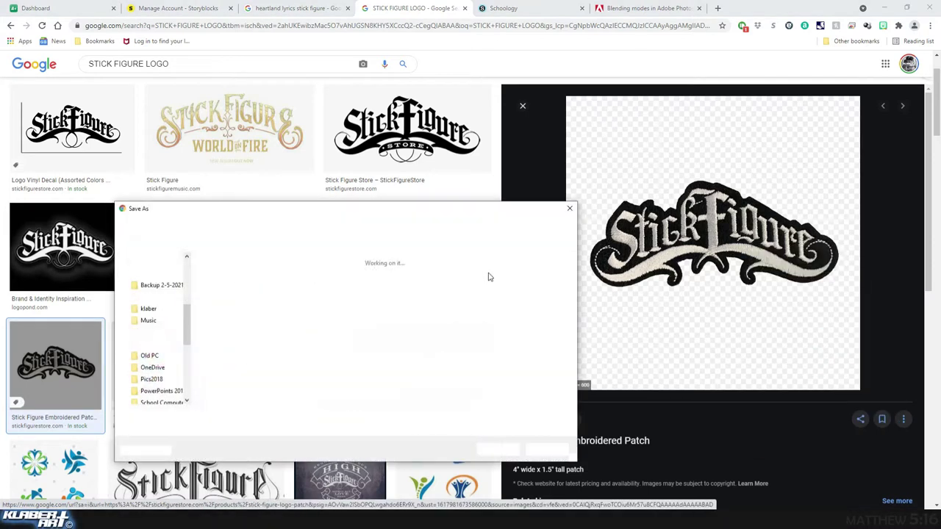
click(556, 446)
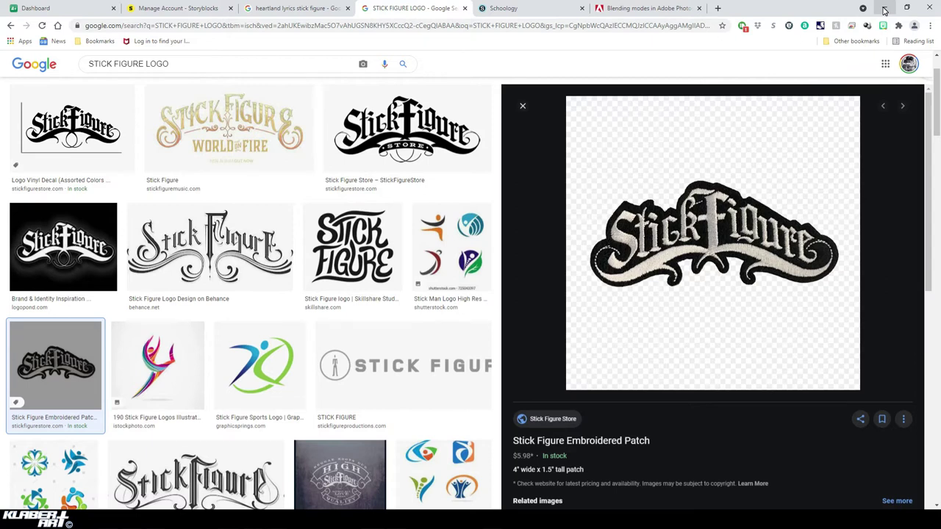
Minimize the browser, switch to Photoshop and minimize the favorite song.psd document window.
click(884, 10)
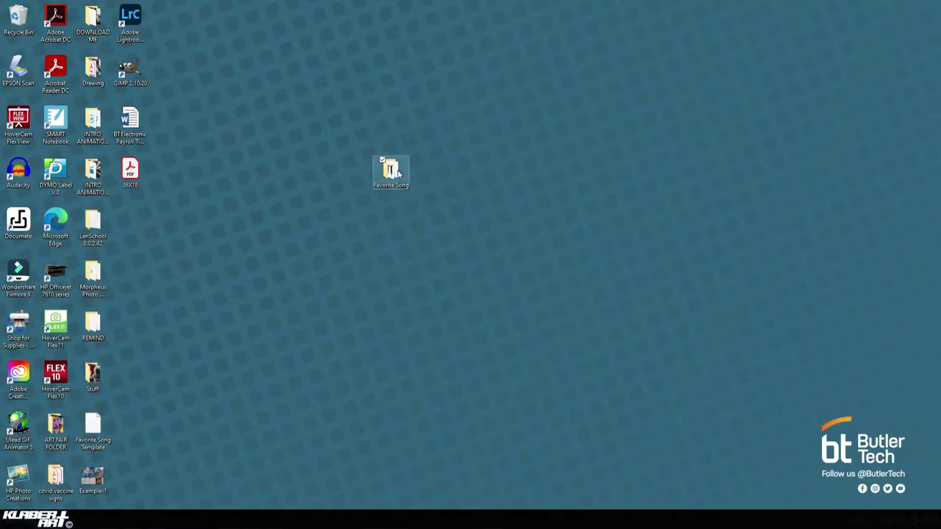
click(390, 509)
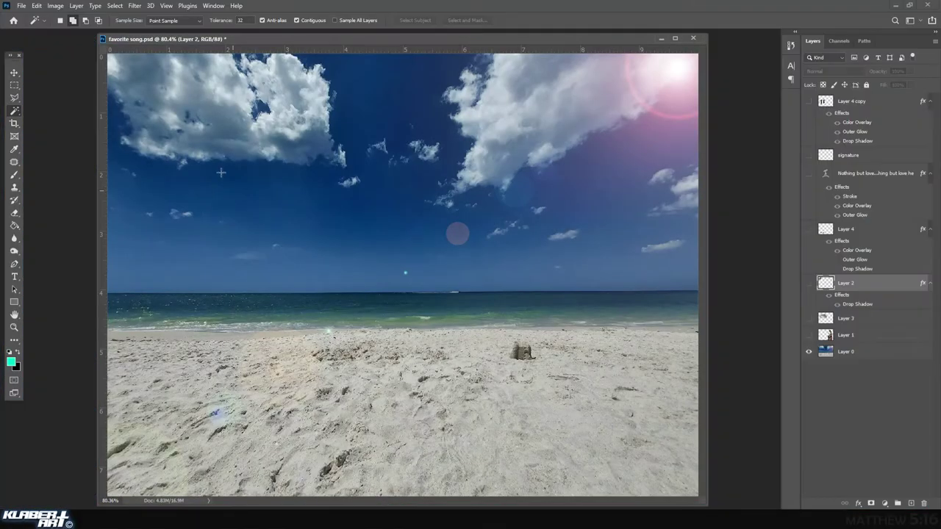
drag(622, 42, 558, 53)
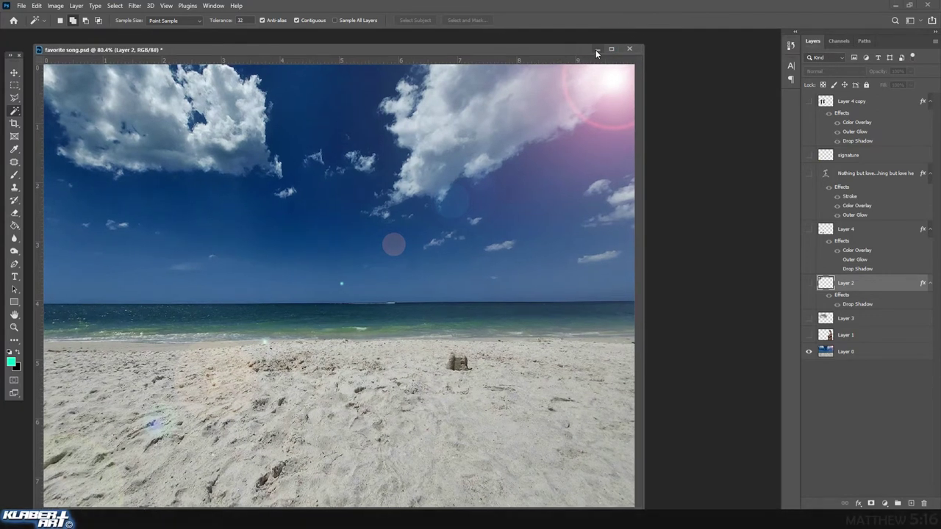
click(598, 50)
Open the recently used Favorite Song Template.psd from the Downloads folder.
click(22, 8)
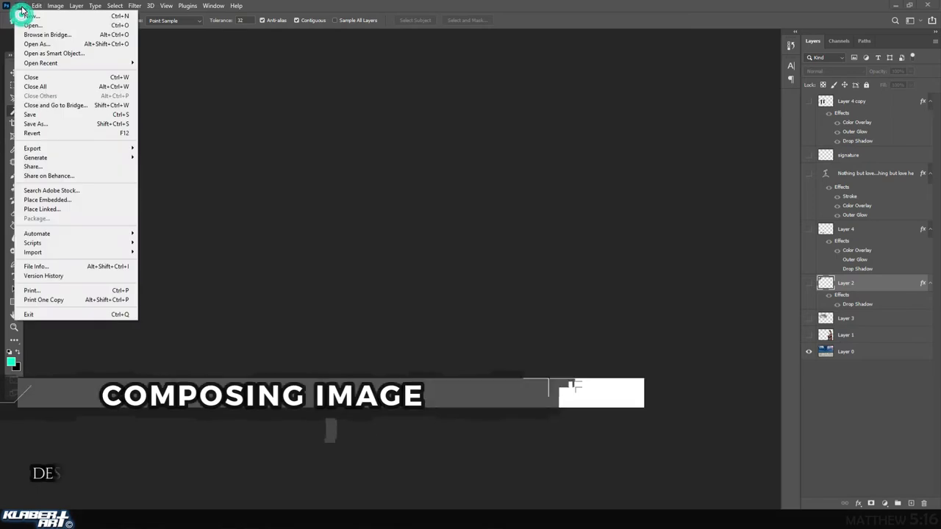
mouse_move(110, 63)
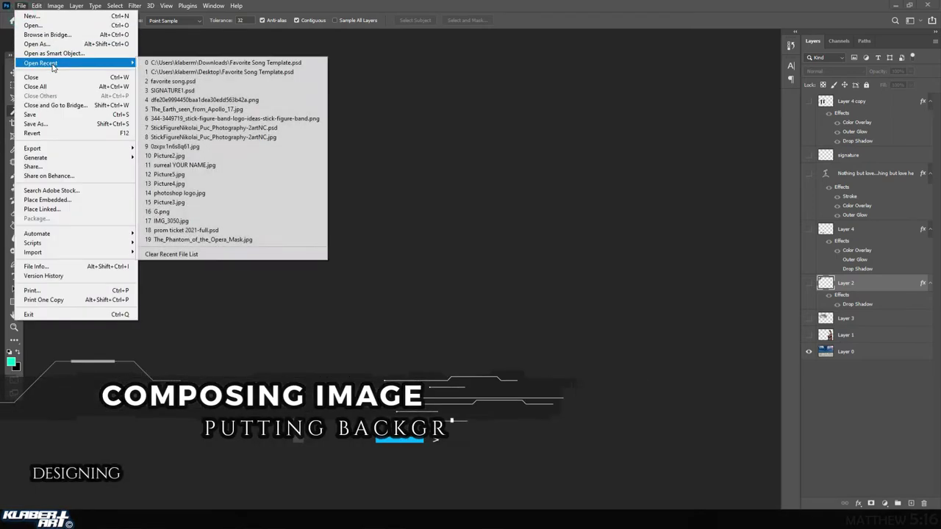
click(182, 65)
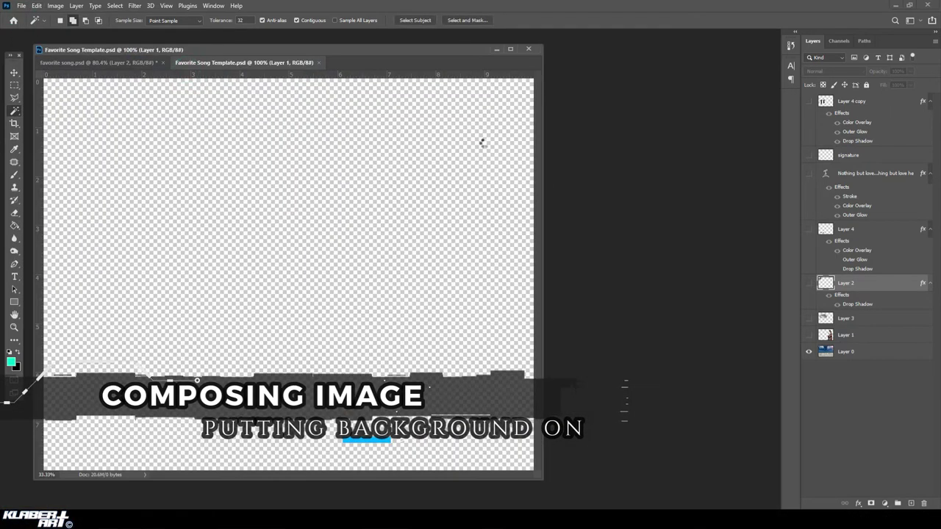
Open the beach image 0zxpx1n6s8q61 from the Favorite Song folder on the Desktop and float it in its own window.
click(22, 6)
click(29, 26)
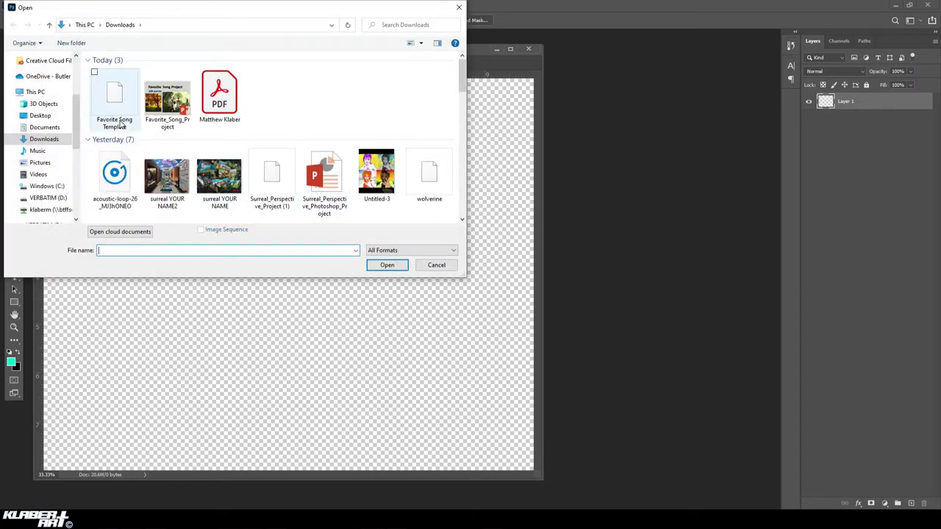
click(40, 115)
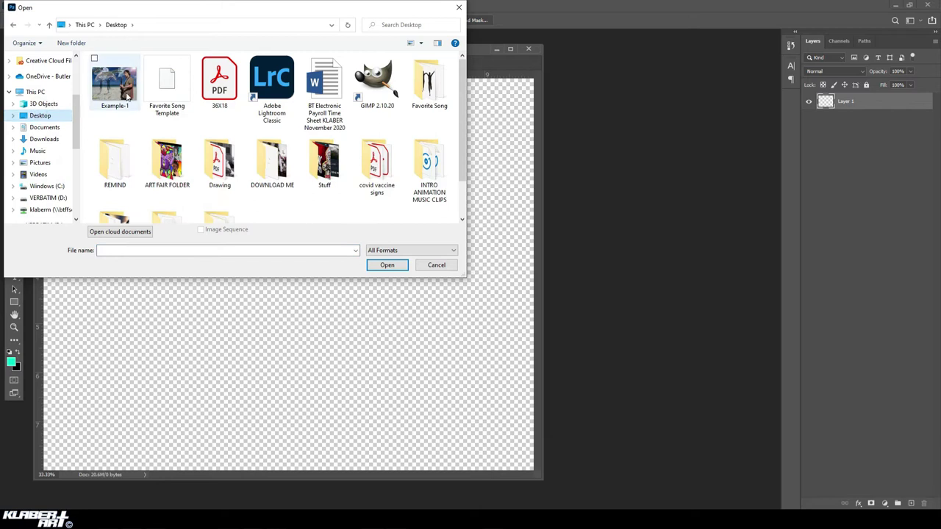
double_click(429, 83)
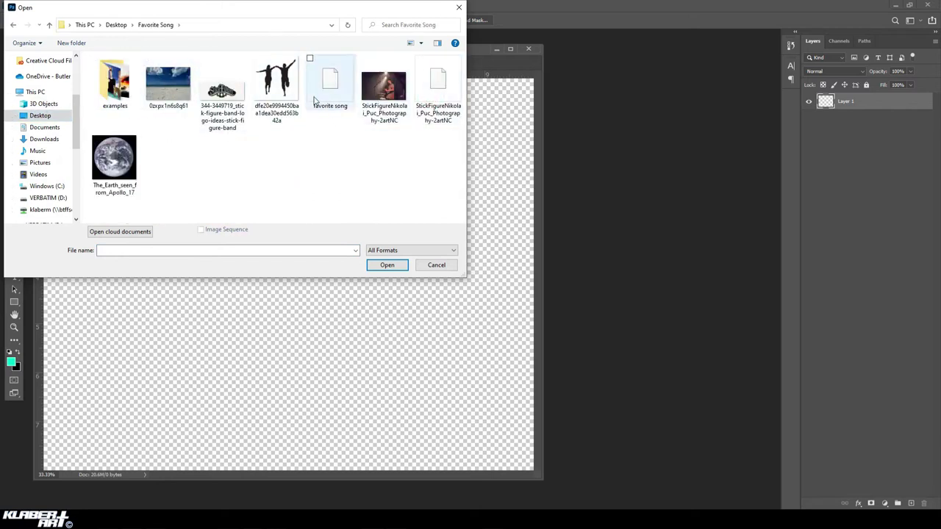
click(171, 88)
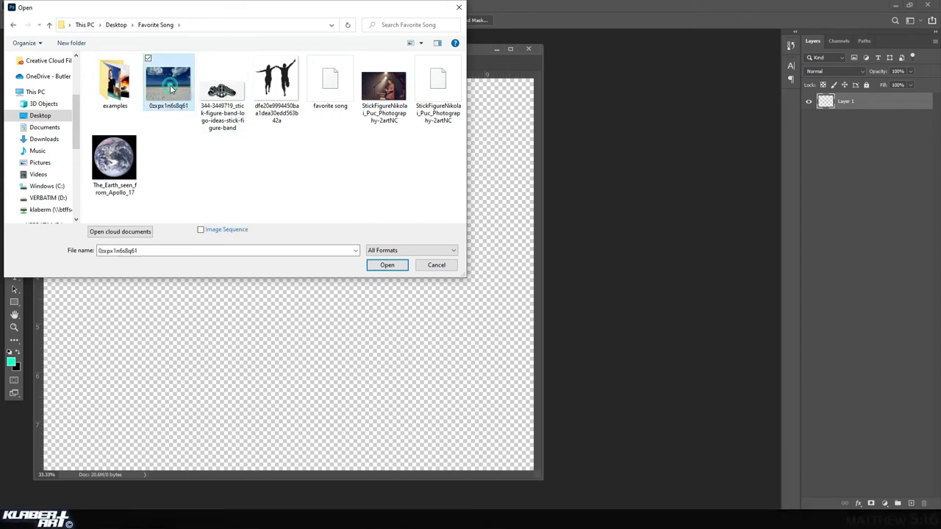
click(371, 265)
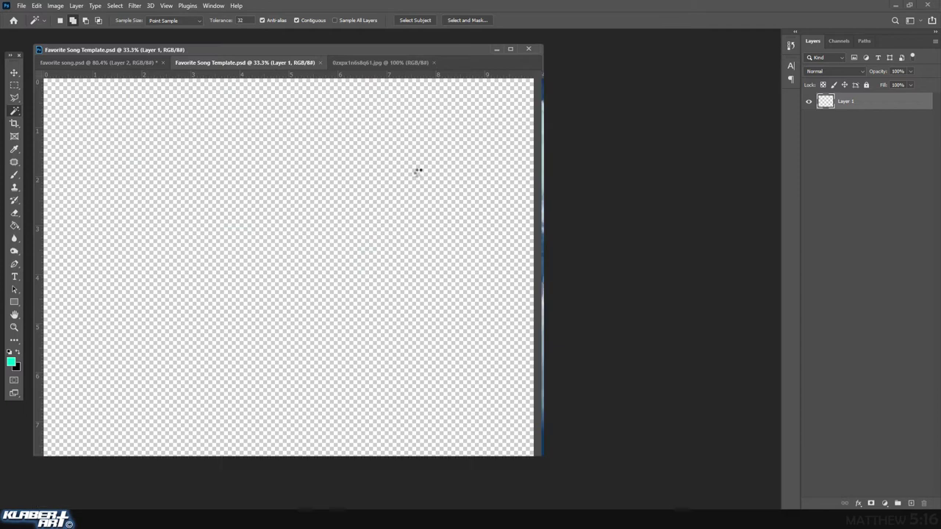
drag(383, 66, 420, 211)
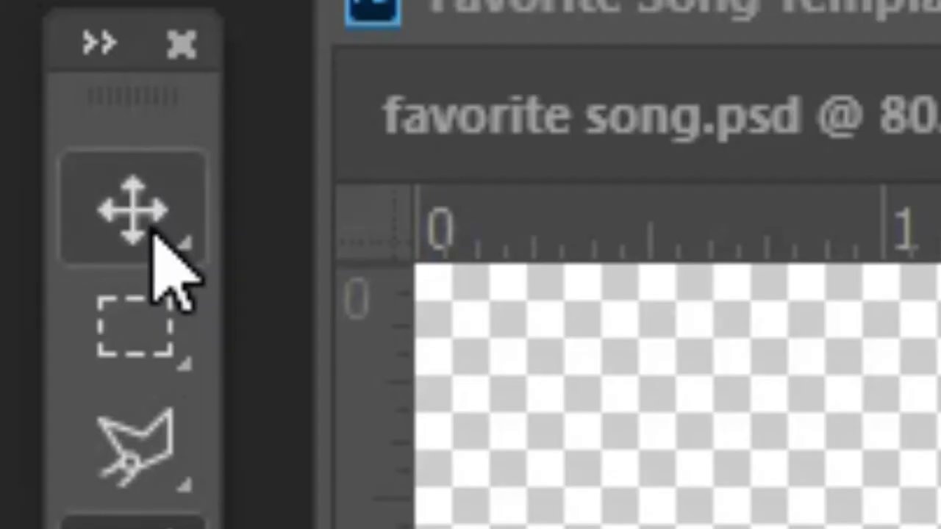
Copy the beach image into the template canvas with the Move tool and close the source image.
click(15, 74)
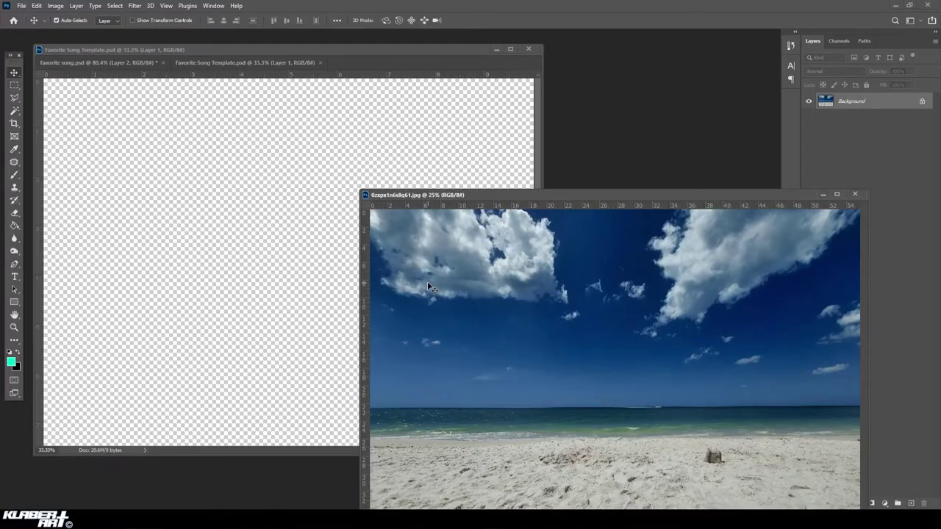
drag(427, 281, 164, 180)
drag(675, 198, 509, 152)
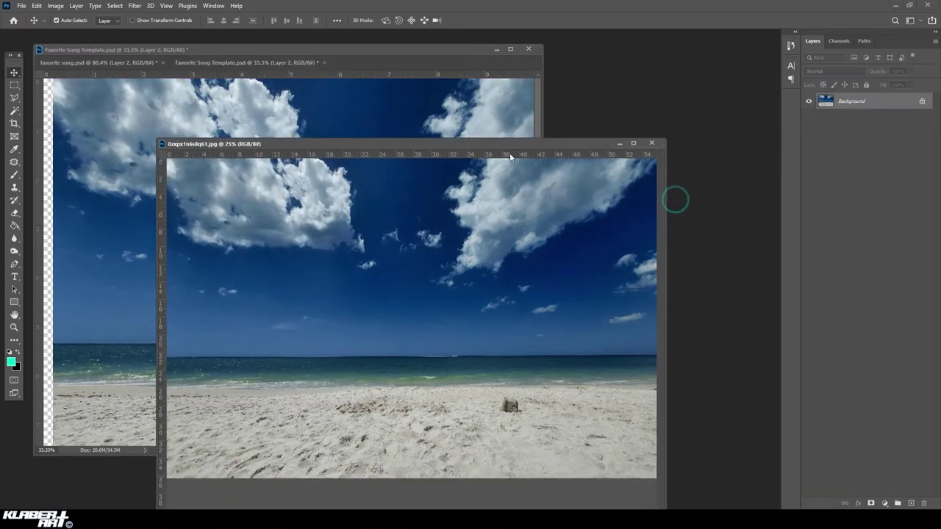
click(652, 142)
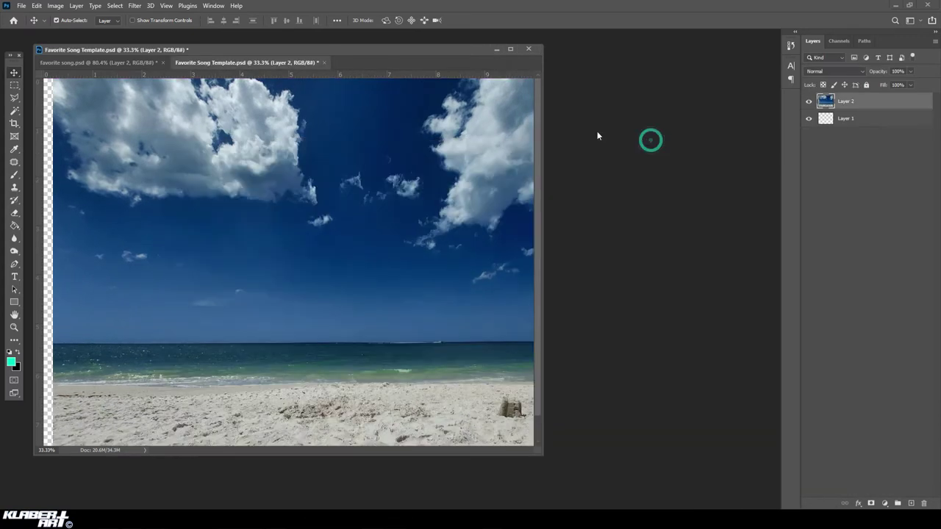
Fit the template on screen and shift the beach layer to cover the empty strip along the canvas's left edge.
click(167, 5)
click(210, 91)
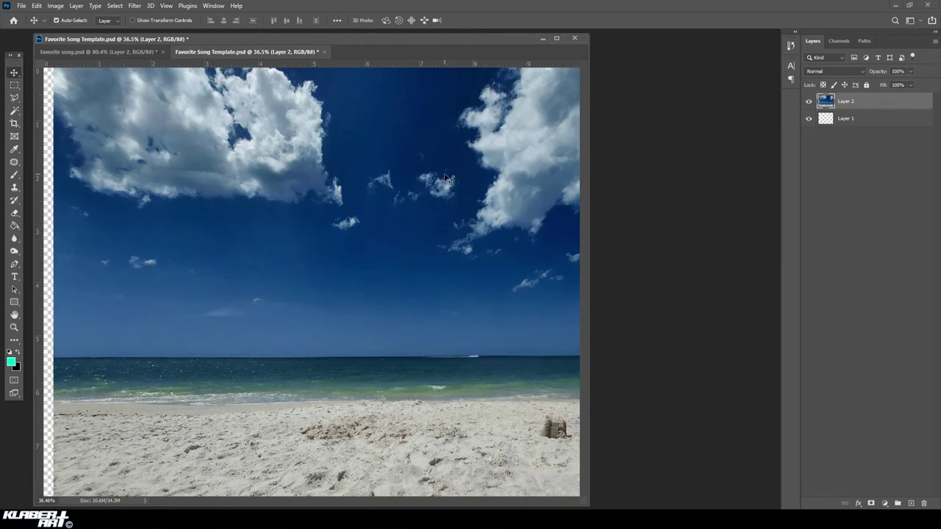
drag(403, 228, 383, 213)
Free Transform the beach layer to about 82% scale and position it to cover the whole canvas.
click(167, 5)
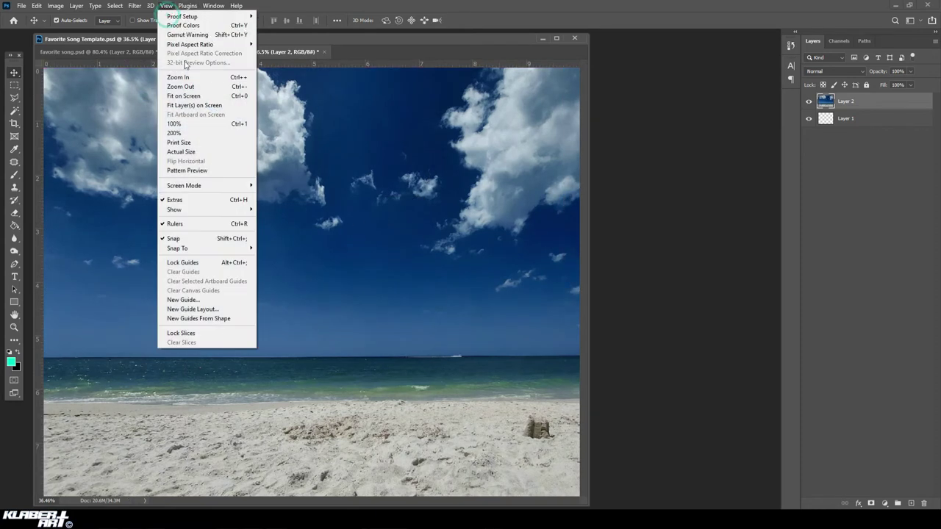
click(180, 87)
click(173, 7)
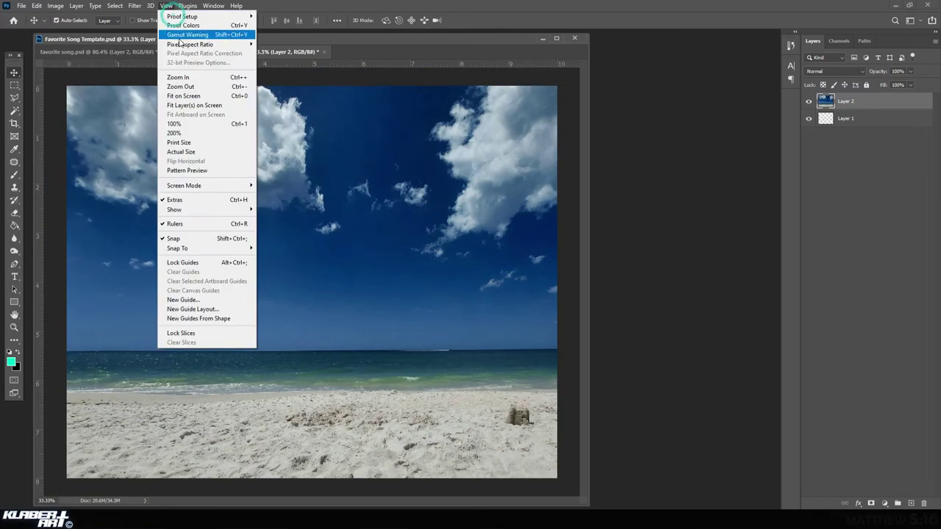
click(180, 87)
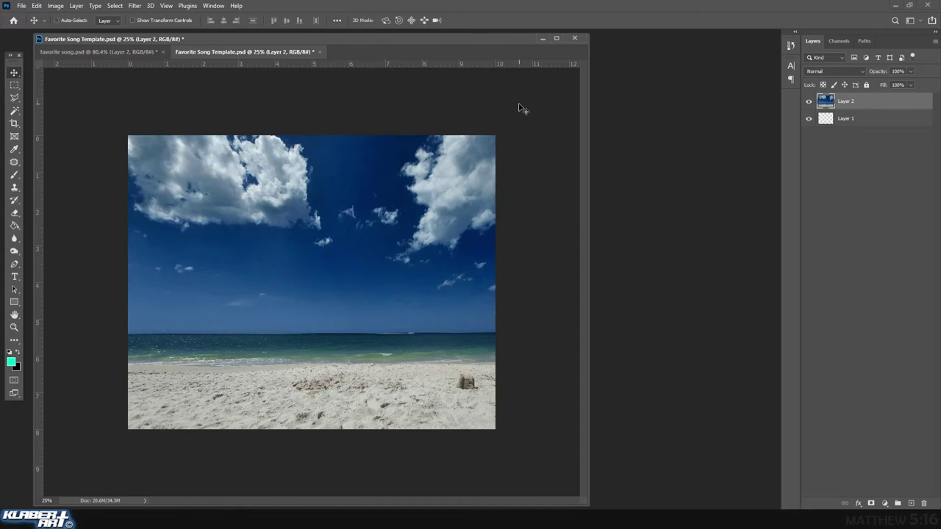
key(ctrl+t)
drag(478, 350, 463, 327)
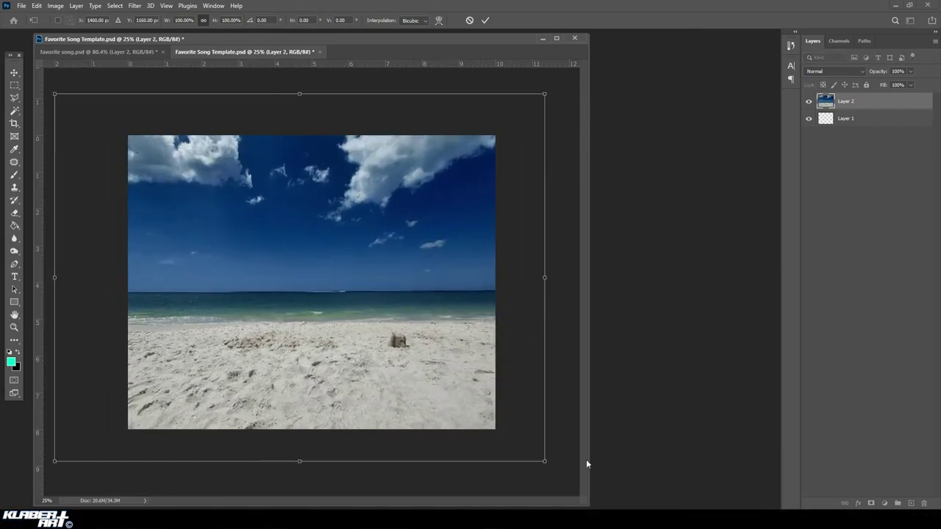
drag(546, 461, 461, 397)
drag(356, 333, 414, 368)
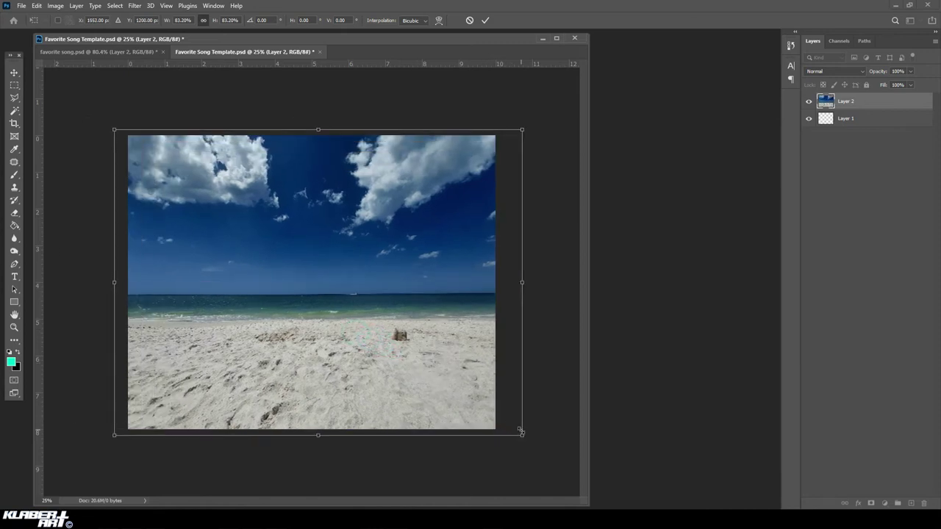
mouse_move(522, 434)
mouse_down()
mouse_move(503, 420)
mouse_move(515, 431)
mouse_up()
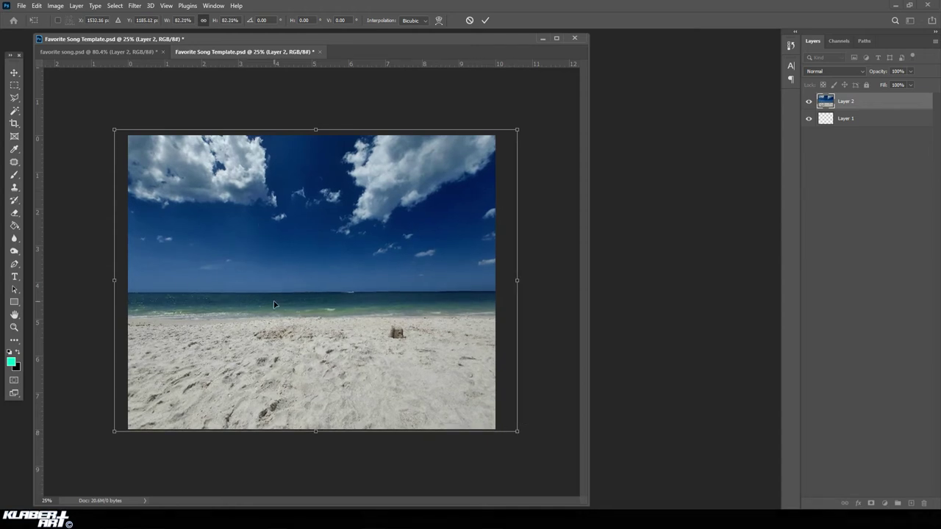
key(Return)
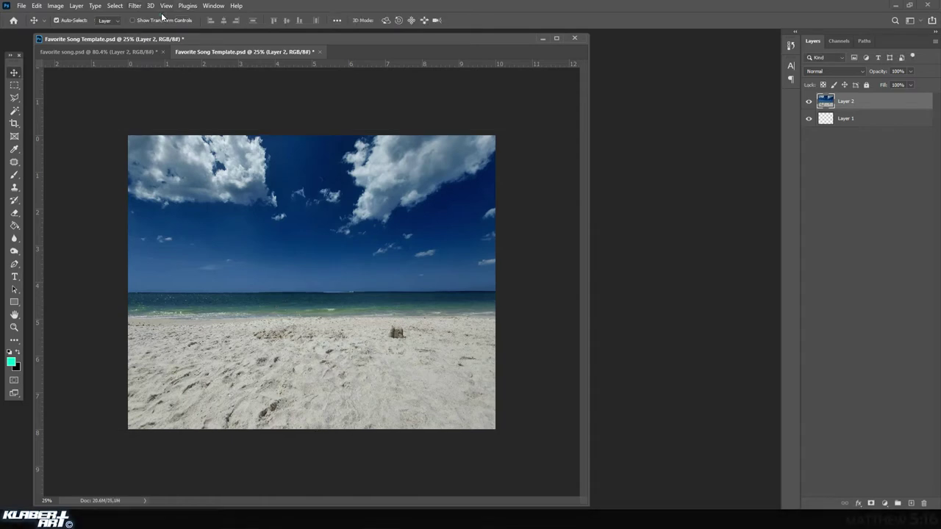
Delete the empty Layer 1 beneath the beach layer.
click(166, 6)
click(186, 95)
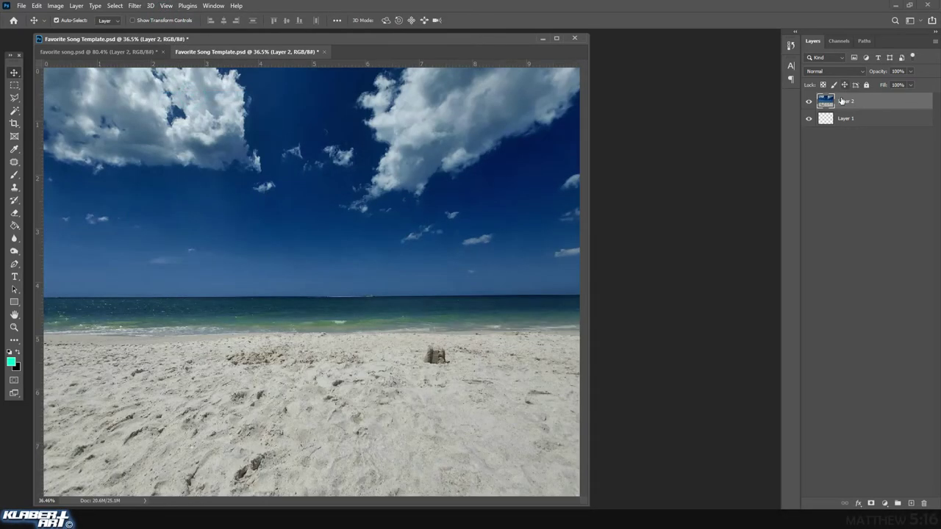
click(858, 118)
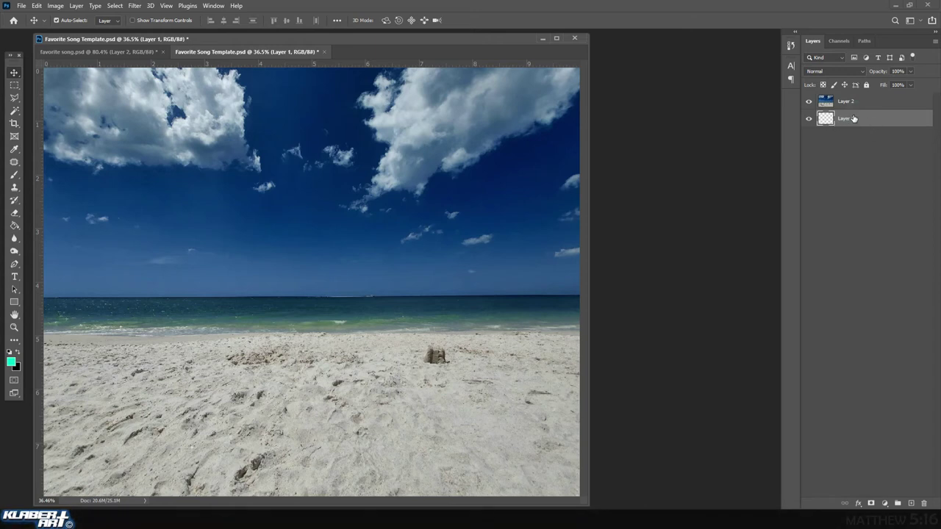
key(Delete)
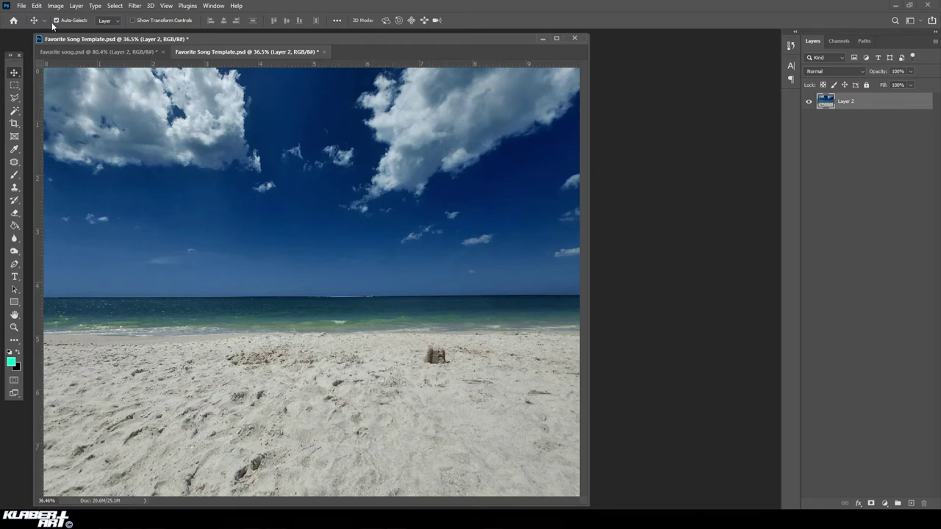
Open the Stick Figure guitarist concert photo (JPG) from the Favorite Song folder.
click(24, 5)
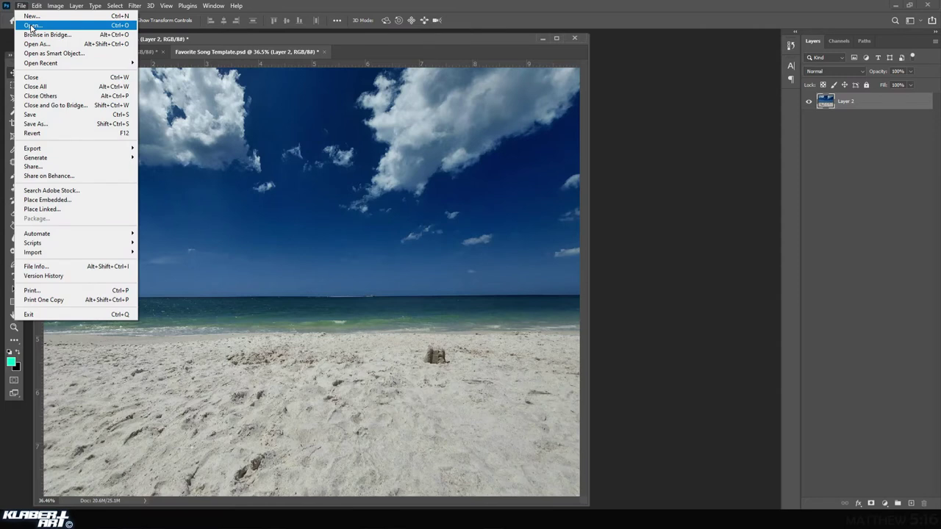
click(31, 28)
click(383, 87)
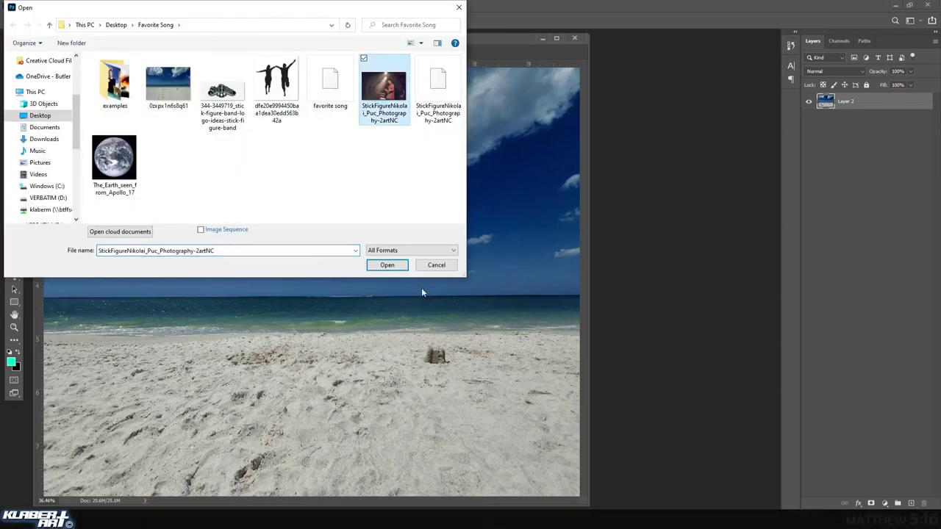
click(386, 266)
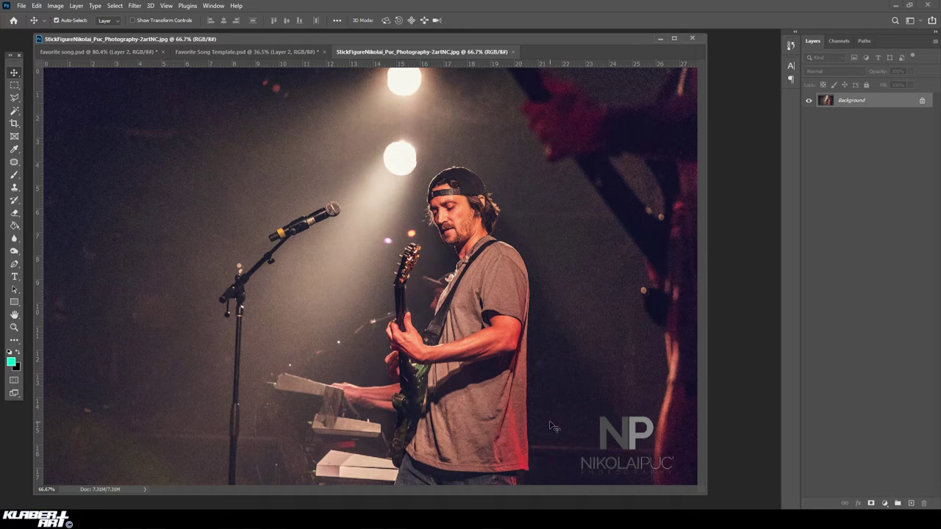
Start a Polygonal Lasso outline at the top of the guitarist's cap and trace its front edge down to the forehead.
click(14, 327)
drag(421, 163, 468, 234)
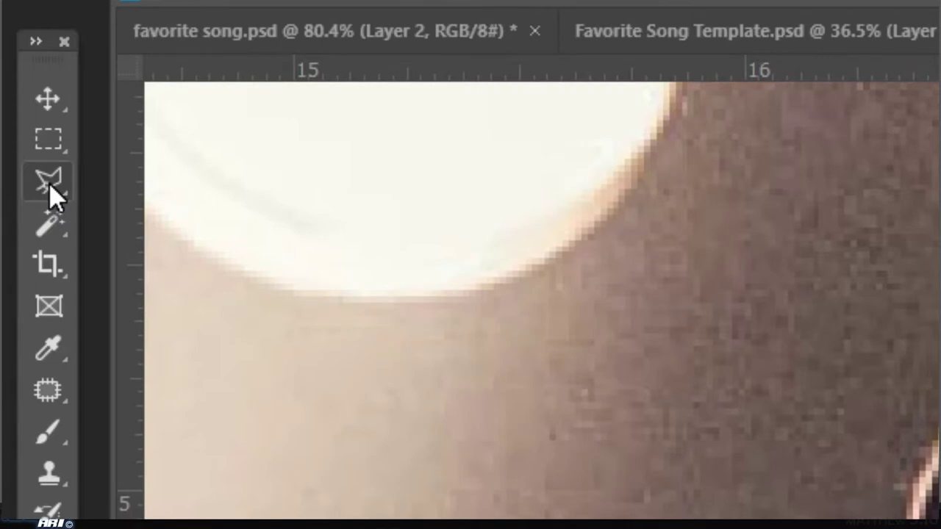
click(50, 188)
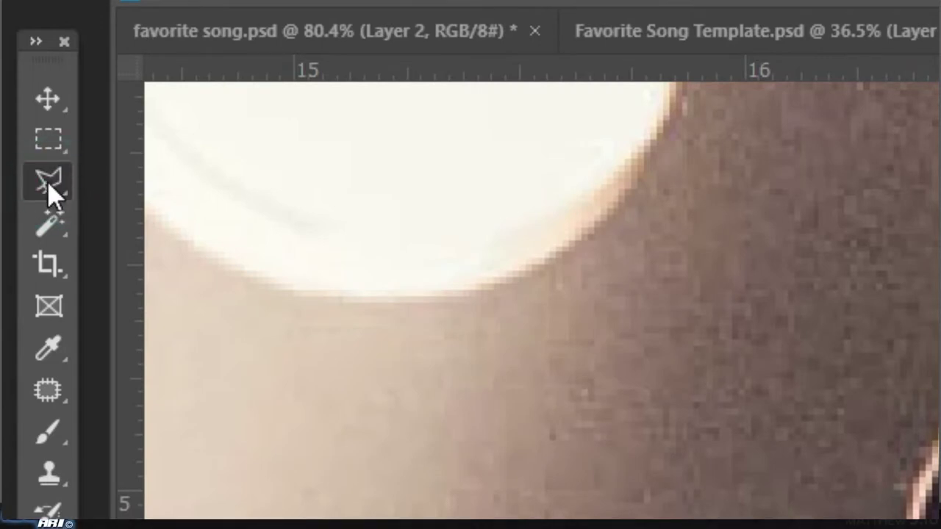
click(49, 187)
click(58, 193)
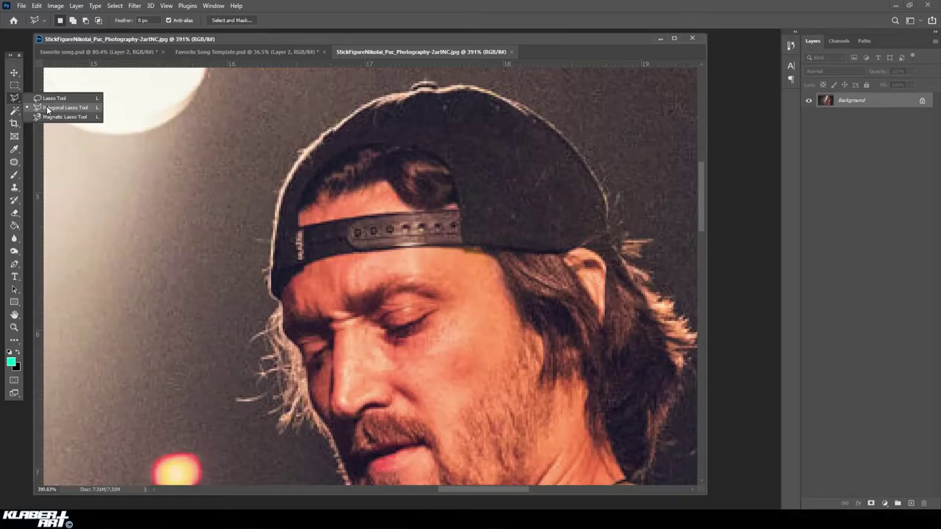
click(154, 214)
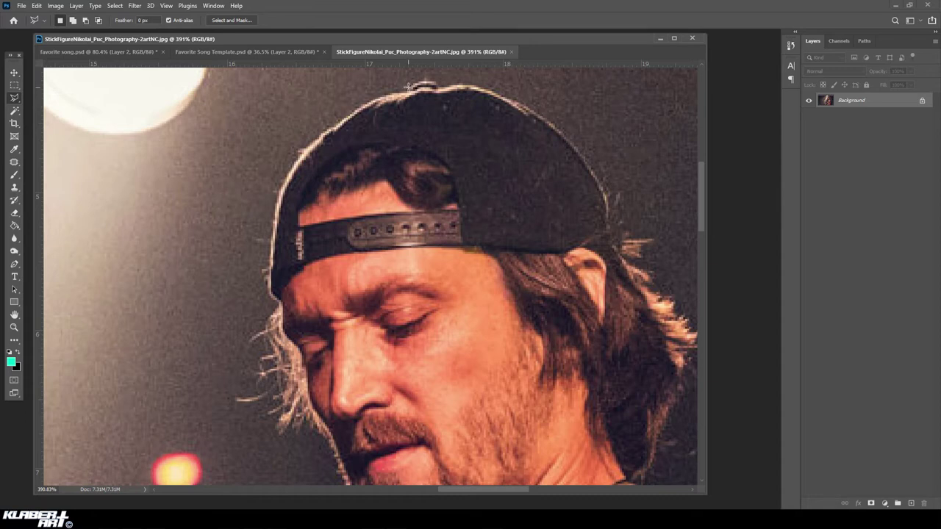
scroll(409, 90, up, 1)
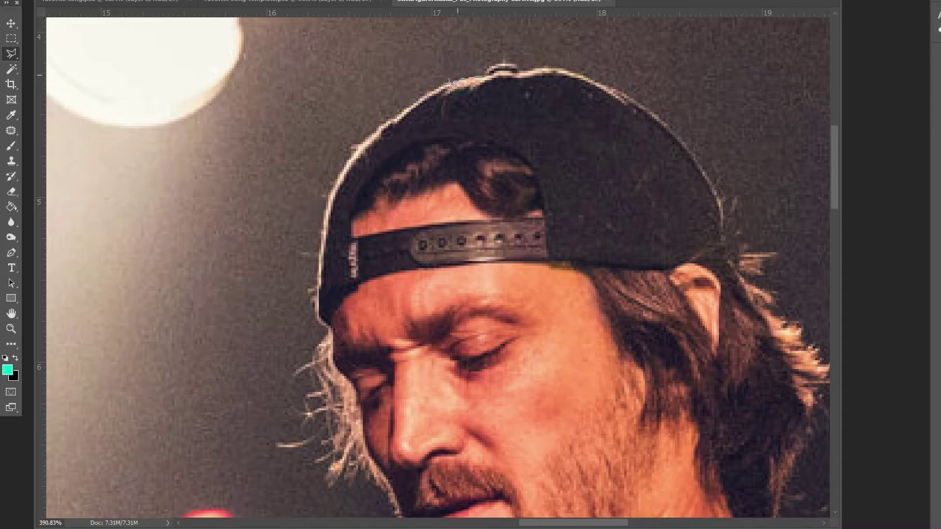
click(446, 81)
click(420, 98)
click(399, 112)
click(391, 120)
click(380, 136)
click(355, 152)
click(334, 180)
click(326, 200)
click(321, 252)
click(317, 291)
Continue the lasso outline along the front hair, face and beard, and down the neck to the shirt collar.
drag(407, 387, 406, 256)
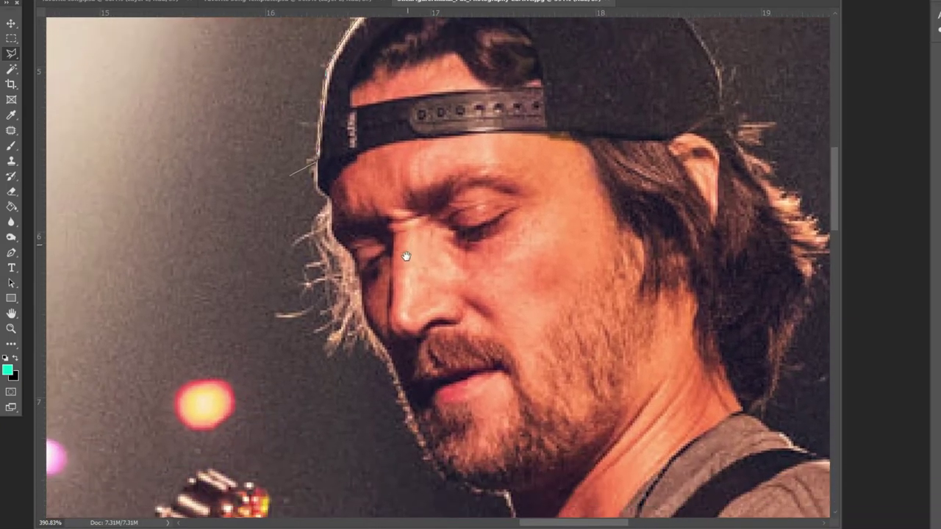
drag(414, 306, 414, 286)
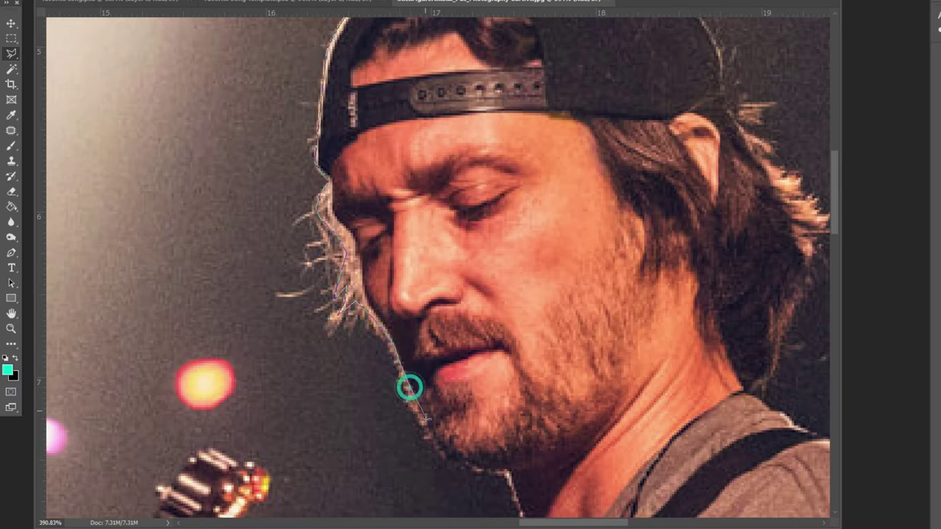
drag(447, 446, 370, 270)
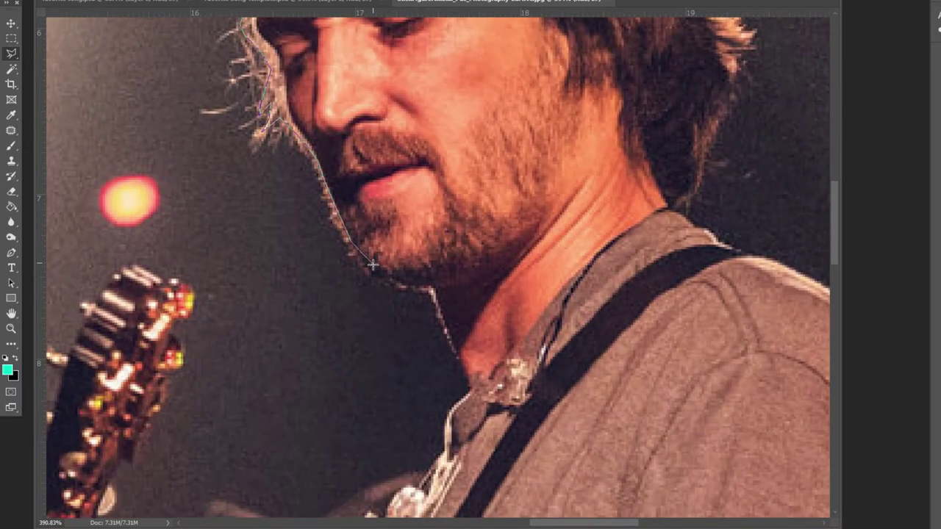
click(370, 270)
click(398, 287)
click(422, 286)
click(444, 320)
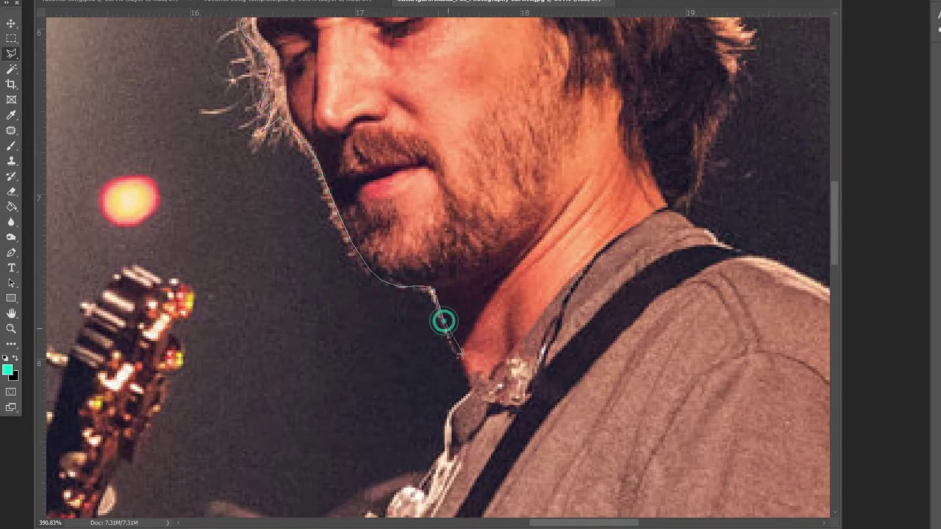
click(472, 387)
Trace the lasso outline along the collar and the shirt's front edge down to the guitar strap.
scroll(472, 387, down, 5)
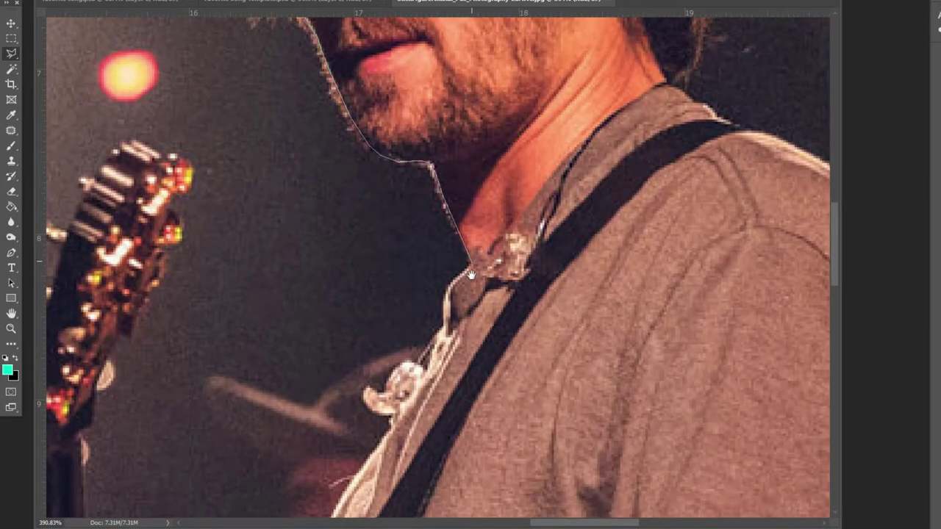
click(470, 223)
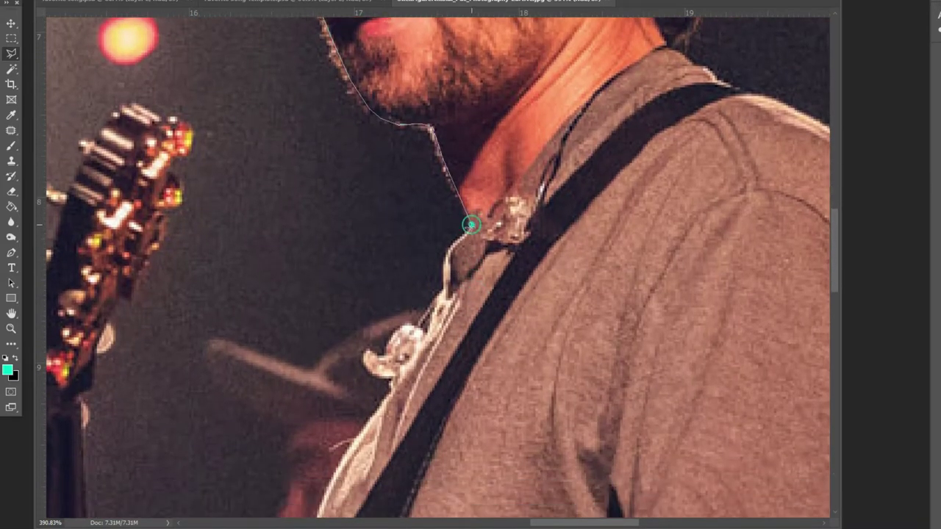
click(441, 256)
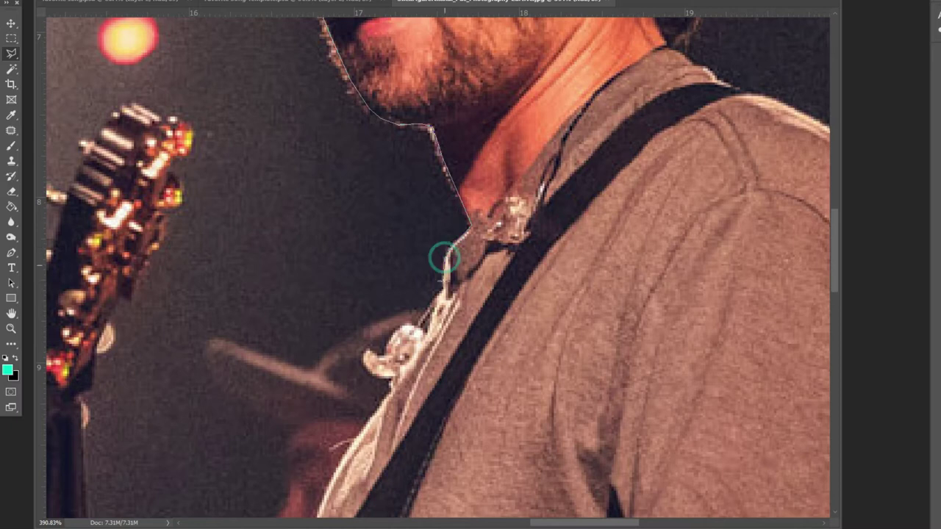
click(439, 281)
click(434, 311)
scroll(423, 343, down, 5)
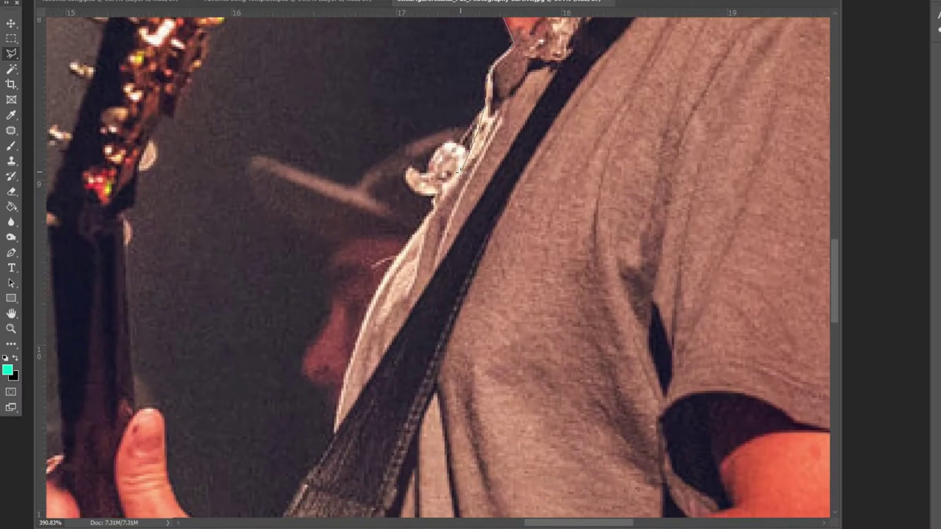
click(424, 215)
click(412, 247)
scroll(412, 247, down, 3)
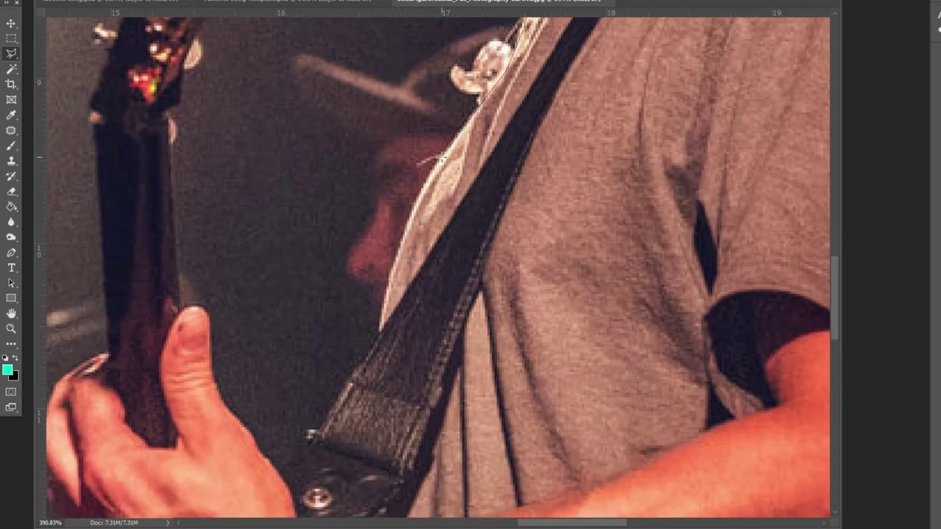
click(407, 216)
click(395, 256)
click(387, 282)
drag(382, 314, 393, 194)
Extend the lasso outline down the guitar strap's edge and around the fretting hand to the tip of the thumb.
click(386, 166)
click(368, 196)
click(348, 231)
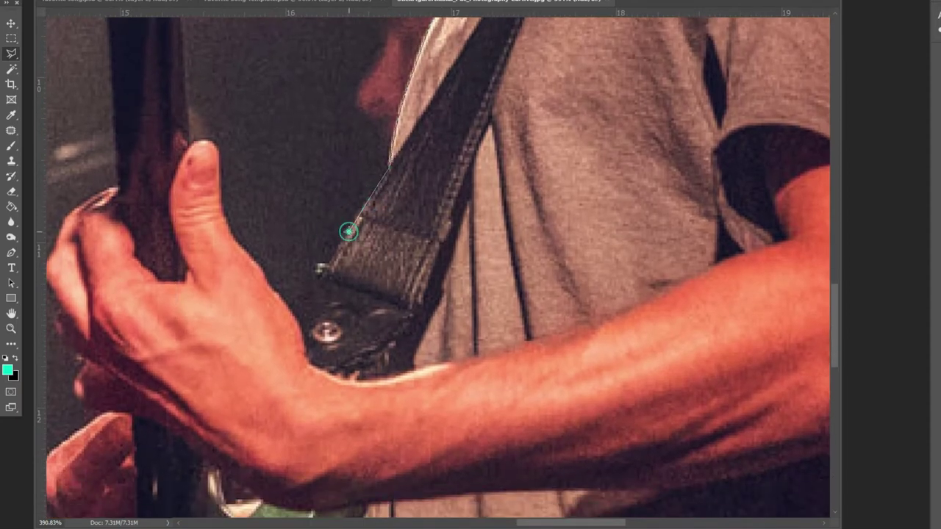
click(291, 306)
click(239, 244)
click(219, 177)
click(221, 158)
click(214, 146)
click(210, 143)
click(194, 143)
Trace the lasso outline up the inner edge of the guitar neck and around the tuning pegs of the headstock.
drag(193, 76, 363, 359)
click(312, 208)
click(316, 197)
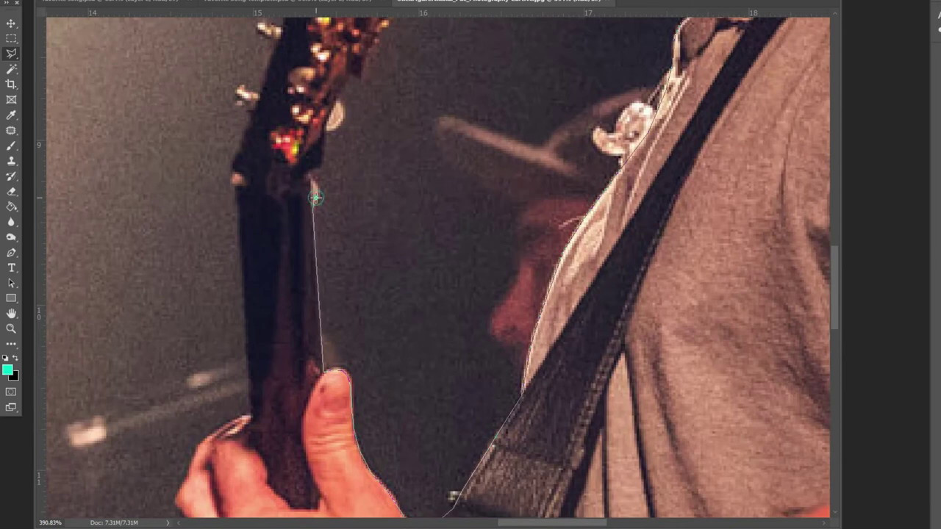
click(315, 187)
click(313, 171)
click(323, 132)
click(340, 122)
click(344, 105)
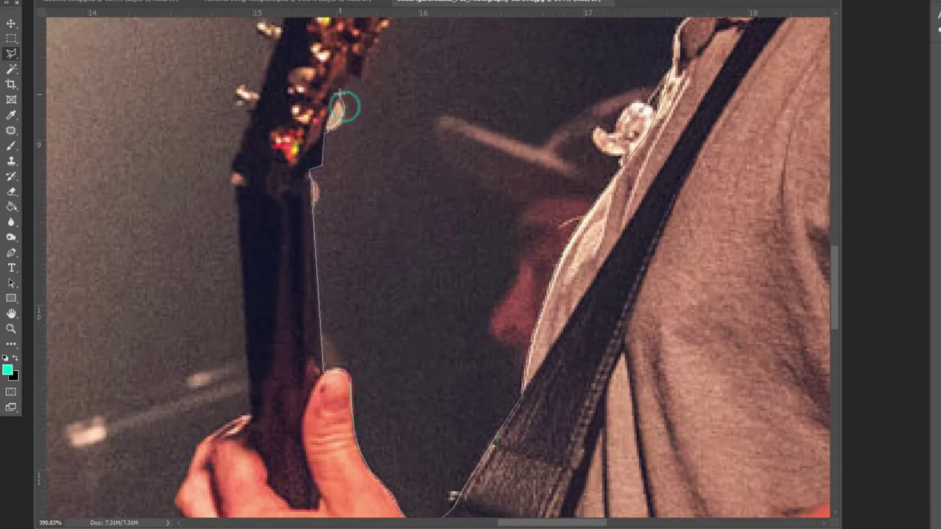
click(353, 69)
mouse_move(379, 53)
mouse_down()
mouse_move(399, 95)
mouse_move(294, 267)
mouse_move(372, 145)
mouse_move(405, 258)
mouse_move(631, 410)
mouse_move(417, 150)
mouse_move(487, 160)
mouse_move(409, 99)
mouse_up()
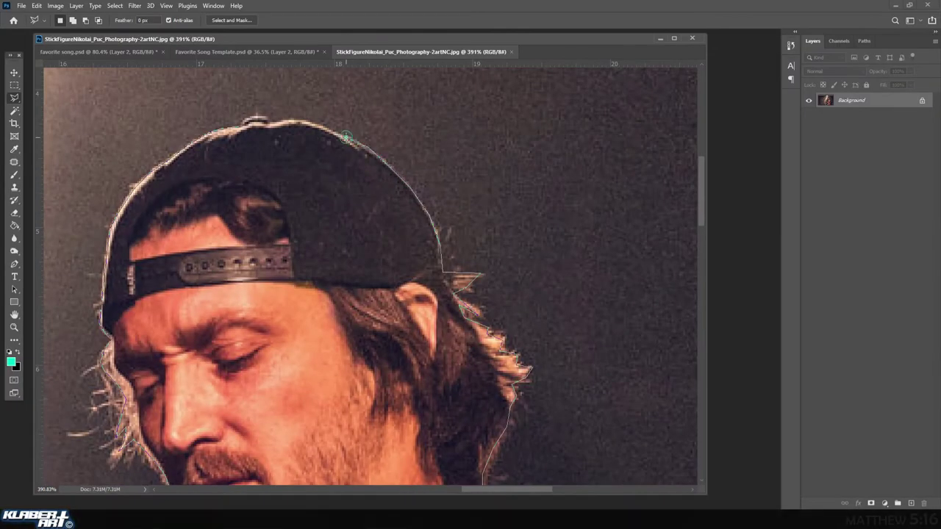
Finish the lasso outline over the cap's crown and button, close the selection, and fit the photo on screen.
drag(346, 137, 294, 119)
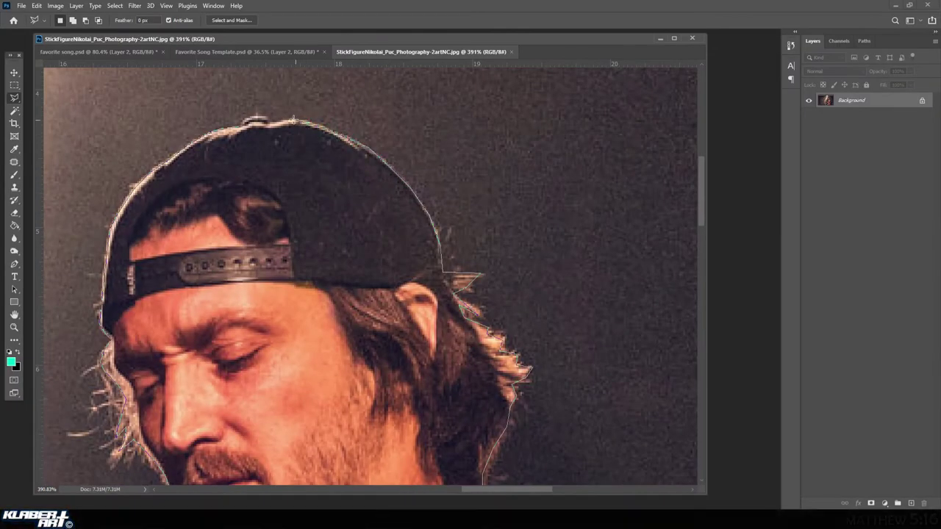
click(278, 119)
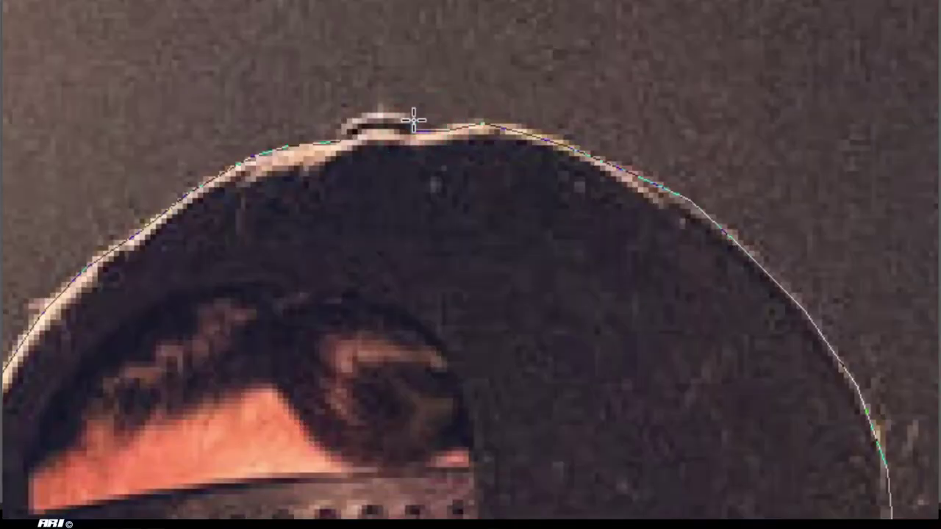
click(411, 120)
click(360, 114)
click(343, 122)
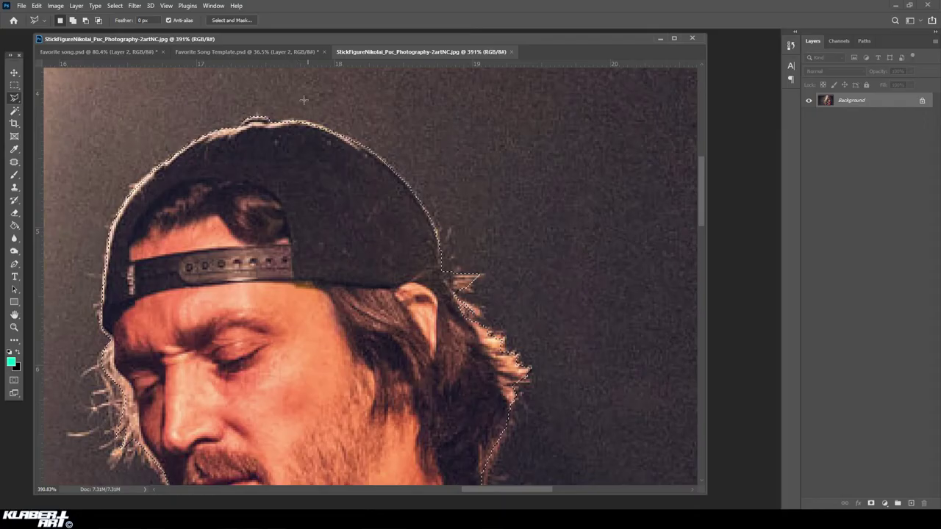
click(166, 6)
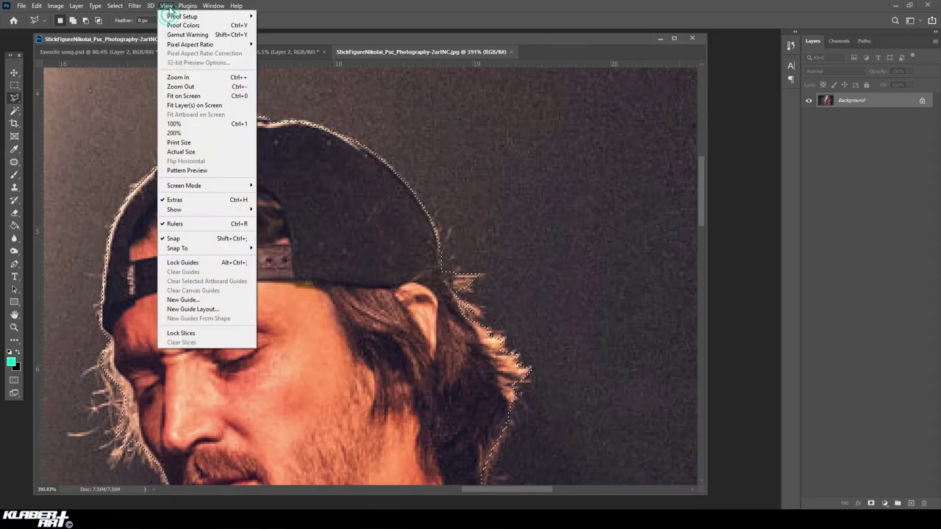
click(194, 96)
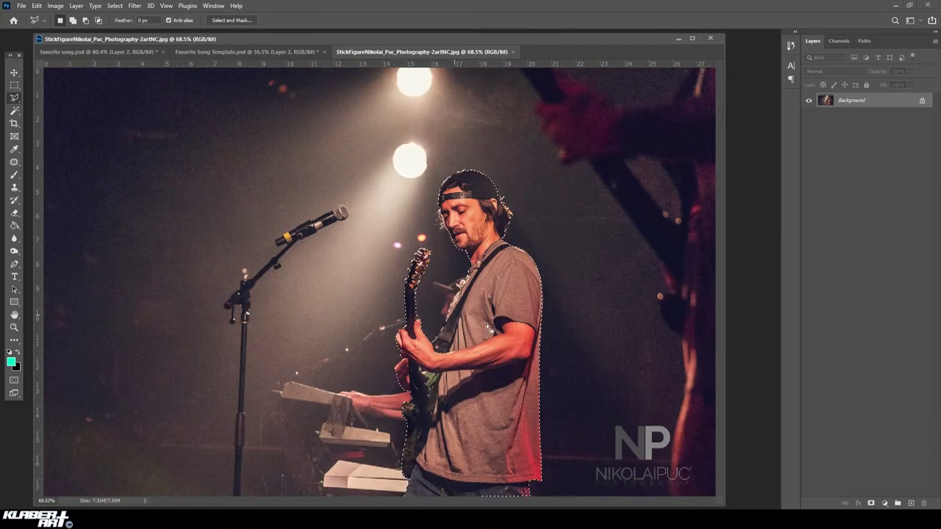
Unlock the concert photo's Background to turn it into a regular editable layer.
key(ctrl+d)
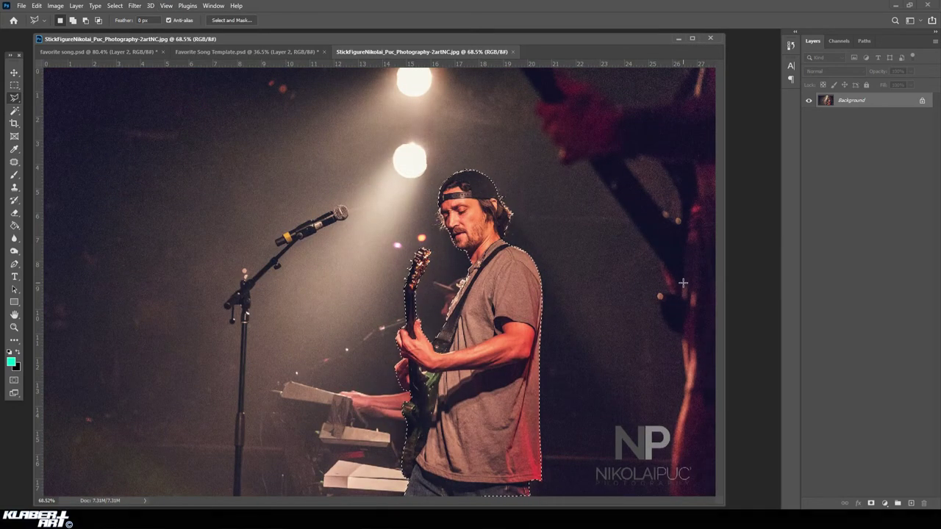
key(ctrl+shift+d)
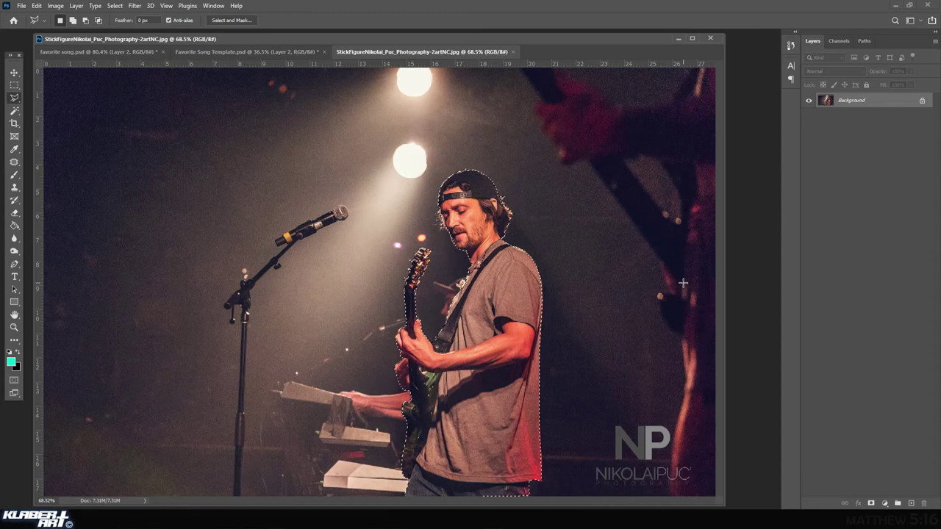
click(924, 102)
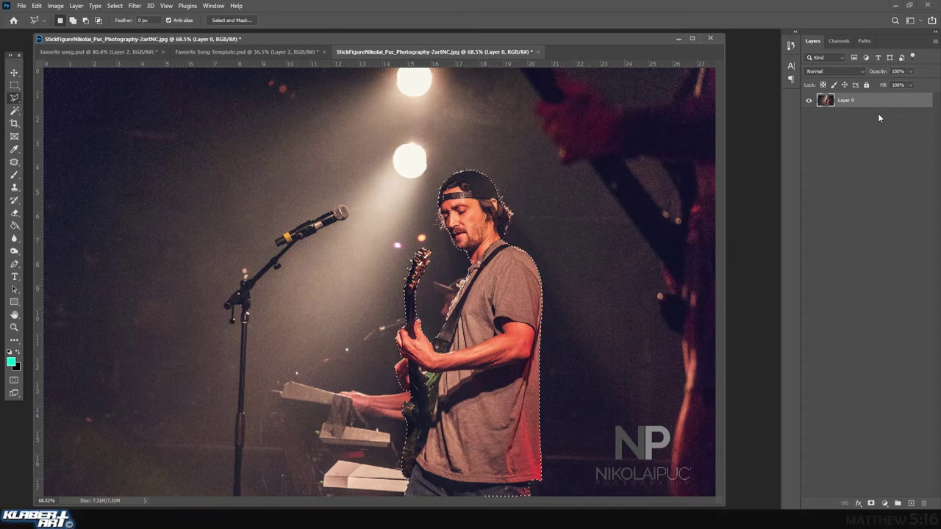
Delete the selected guitarist from the layer and undo that deletion.
key(Delete)
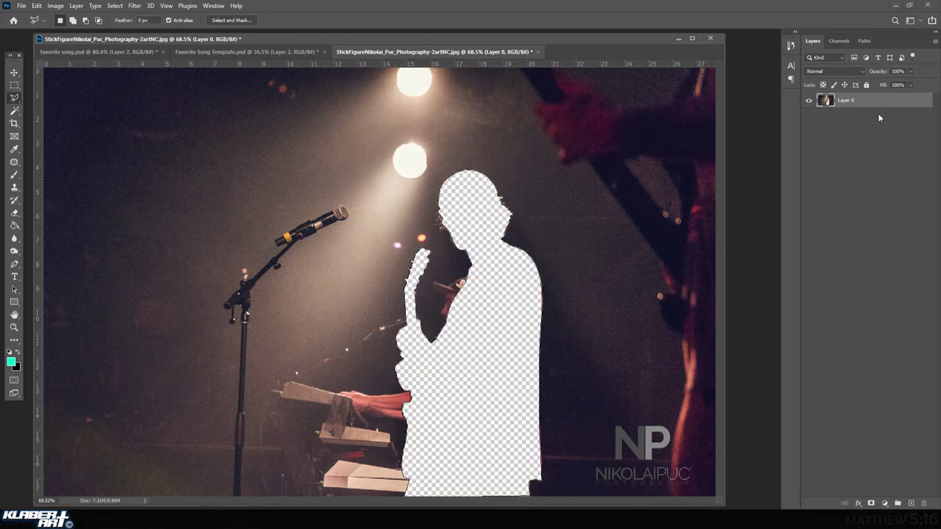
key(ctrl+z)
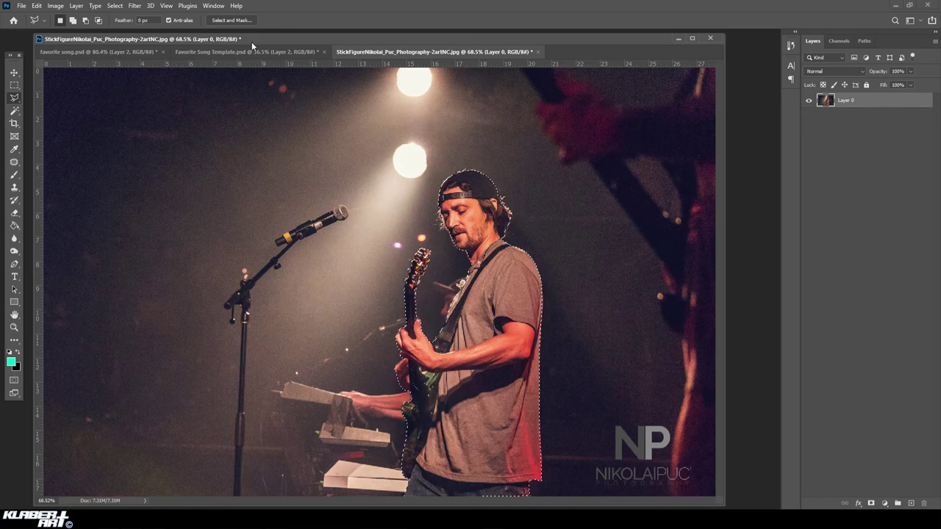
Invert the selection to delete the stage background around the guitarist, and deselect.
click(114, 6)
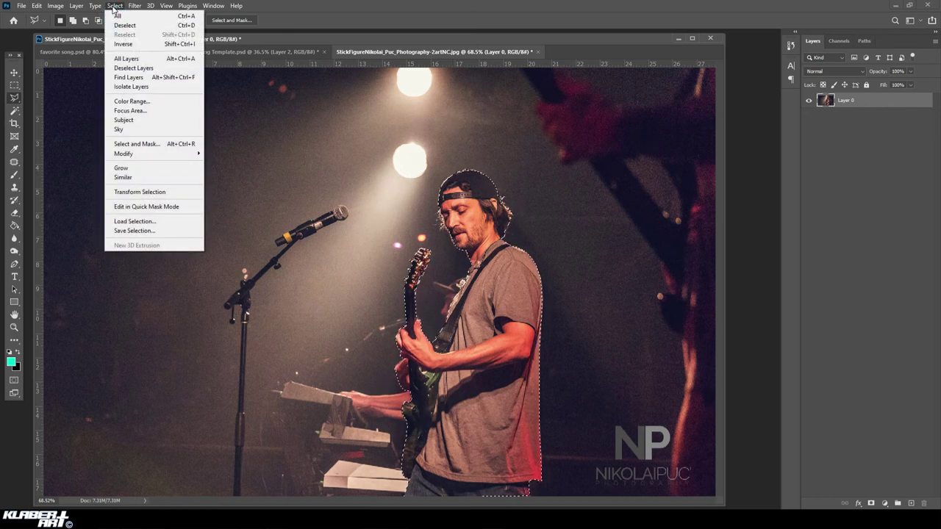
click(122, 44)
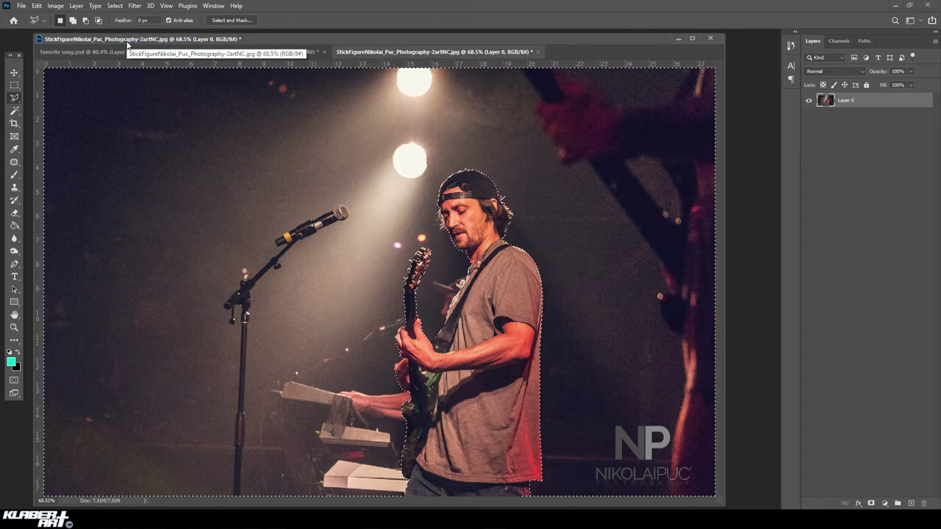
key(Delete)
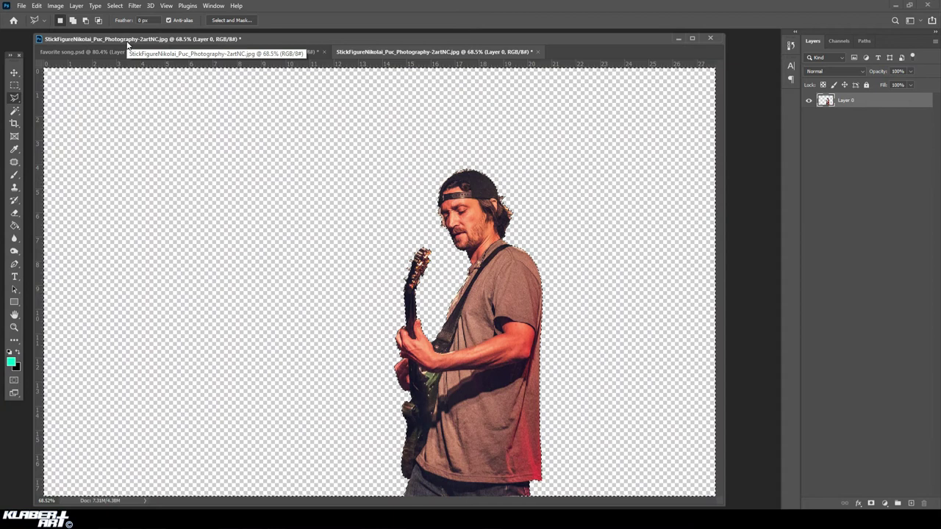
click(118, 6)
click(125, 25)
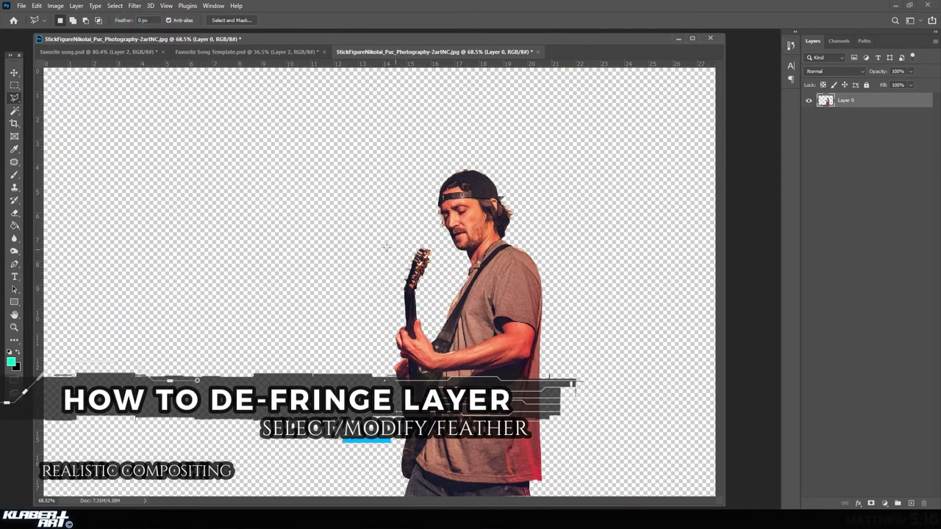
Select the transparent area around the guitarist cutout with the Magic Wand.
click(14, 327)
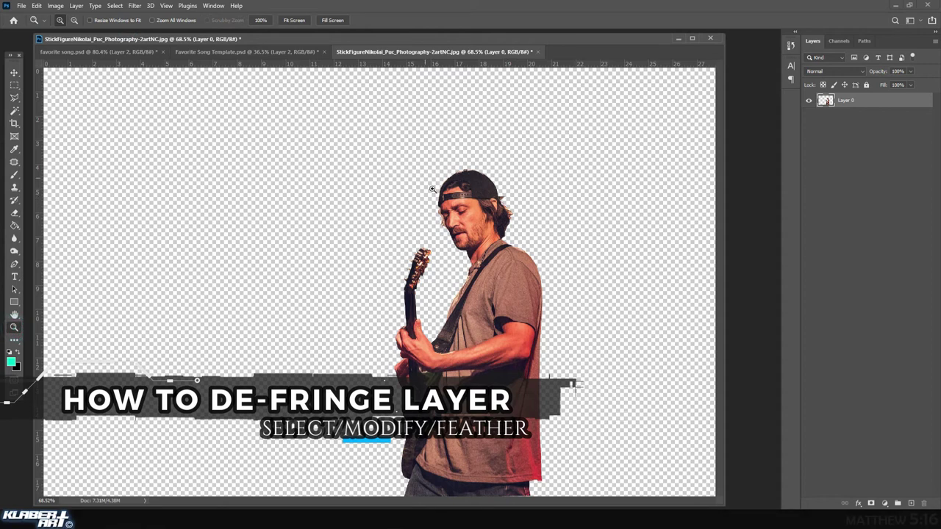
drag(434, 177, 485, 241)
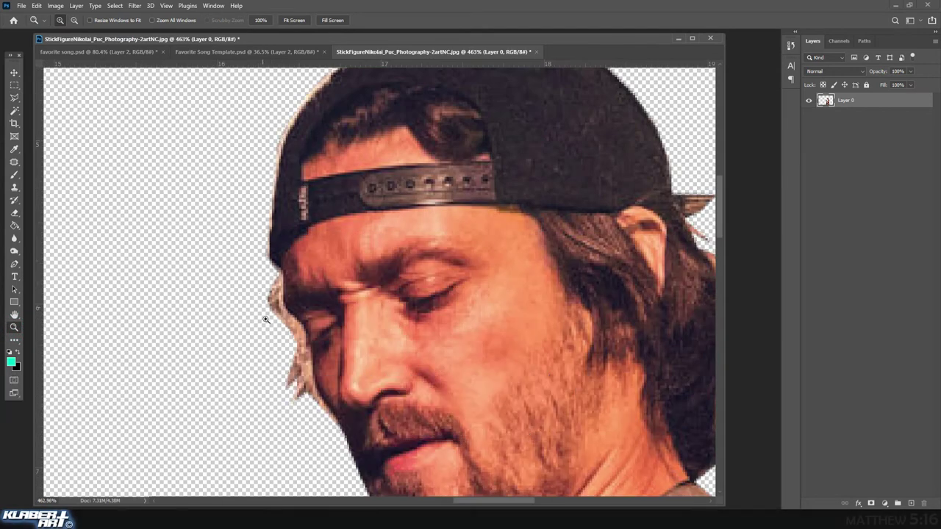
click(166, 6)
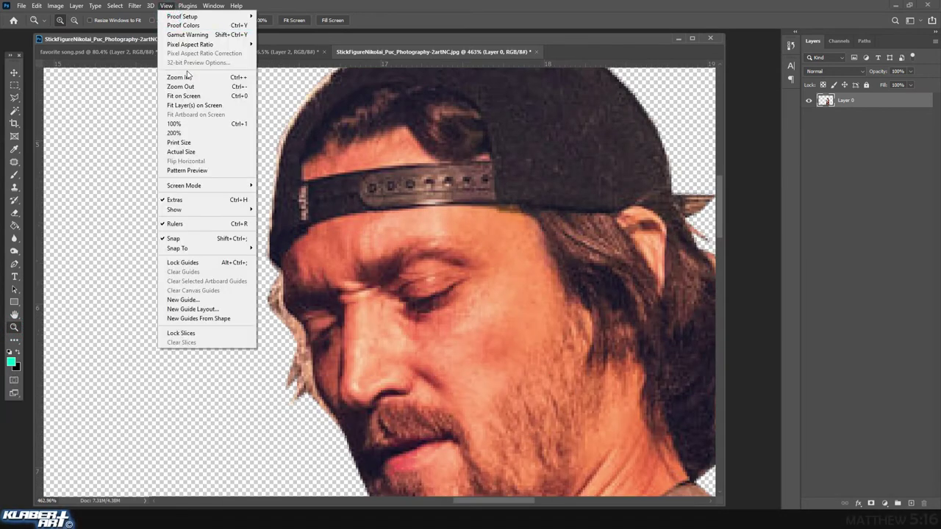
click(229, 97)
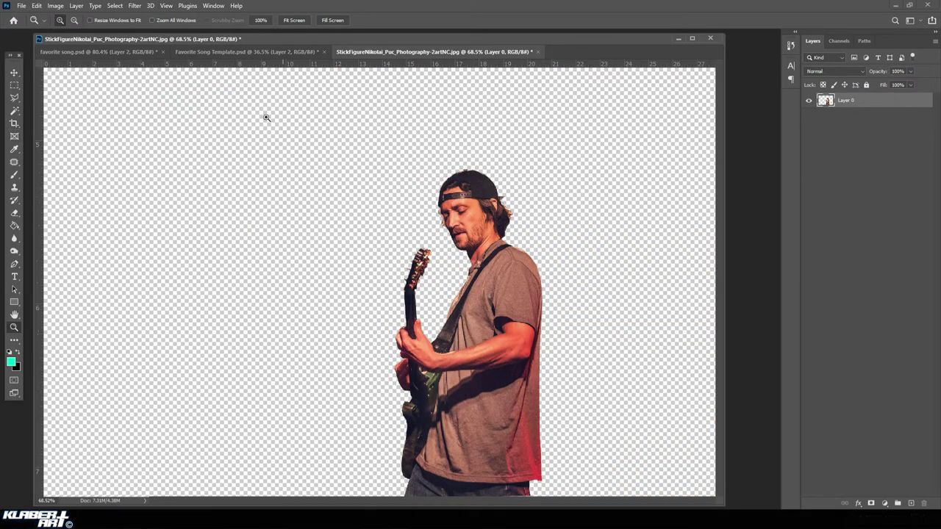
click(13, 112)
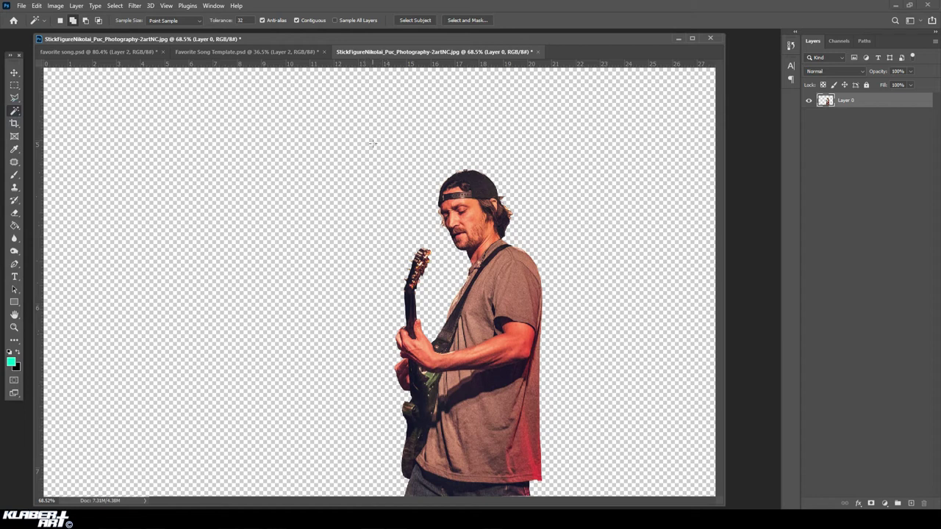
click(397, 149)
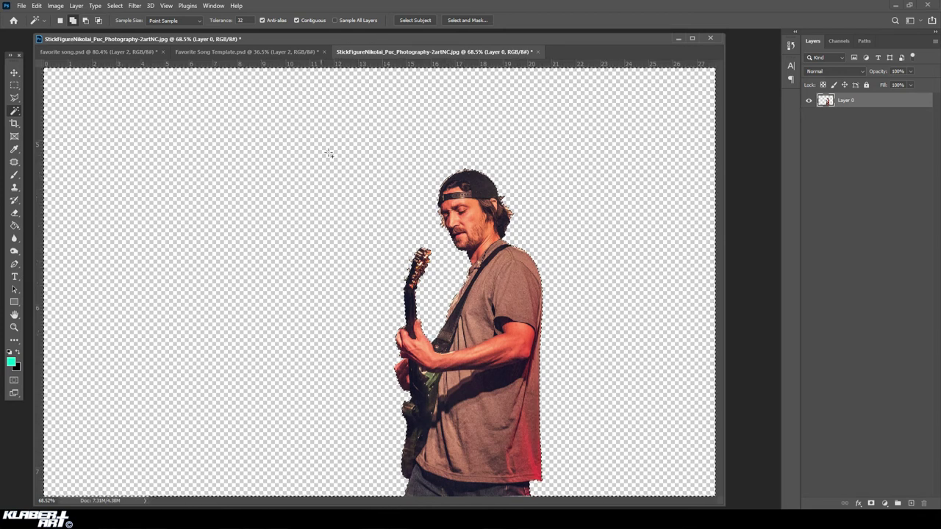
Feather the selection of the transparent area around the guitarist.
click(114, 7)
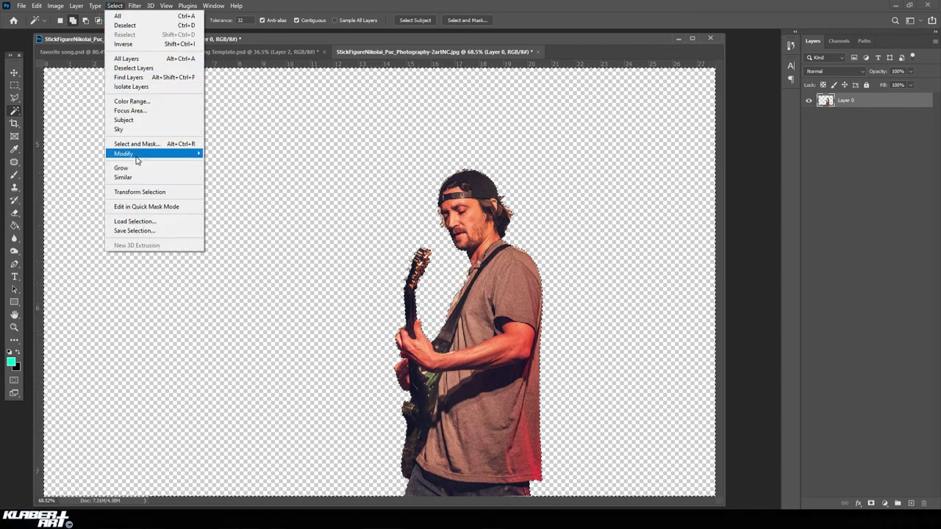
mouse_move(136, 160)
click(223, 191)
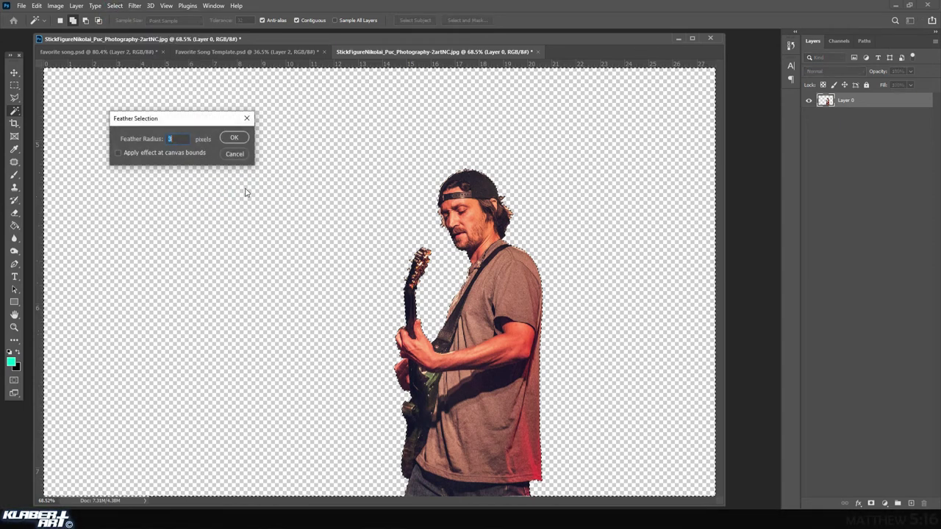
click(169, 138)
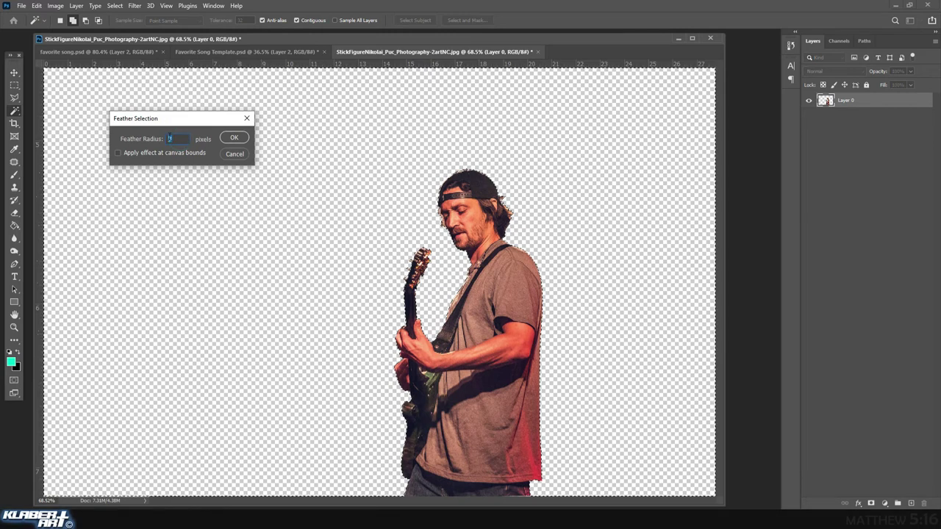
click(233, 138)
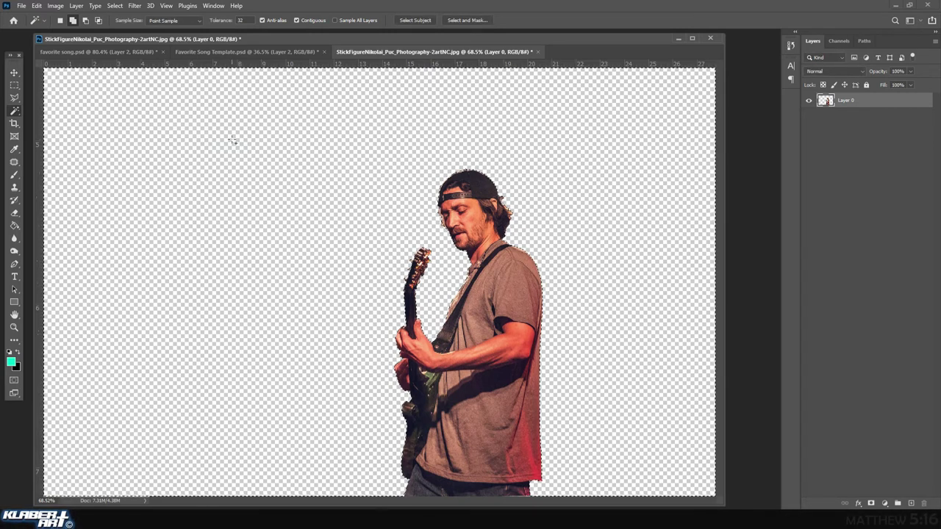
Delete the feathered fringe along the guitarist's edges, check the head up close, and deselect.
key(z)
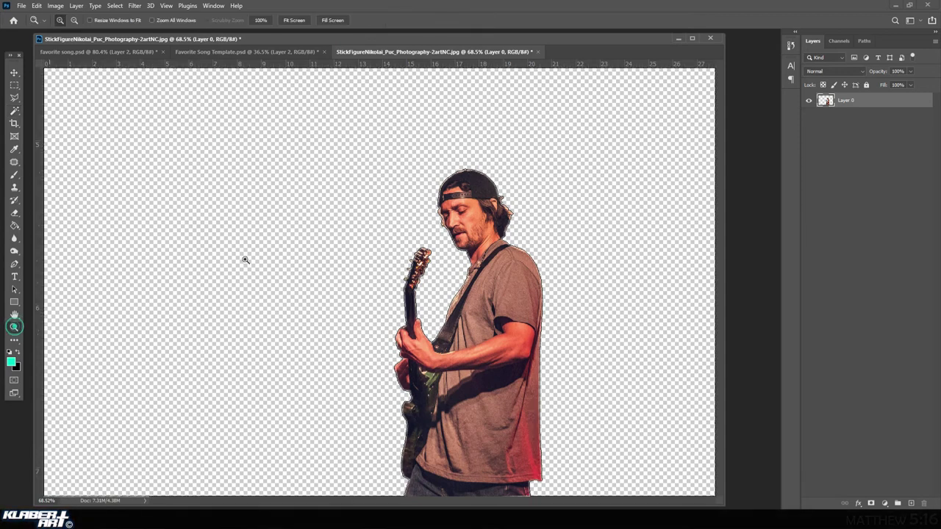
drag(423, 177, 456, 238)
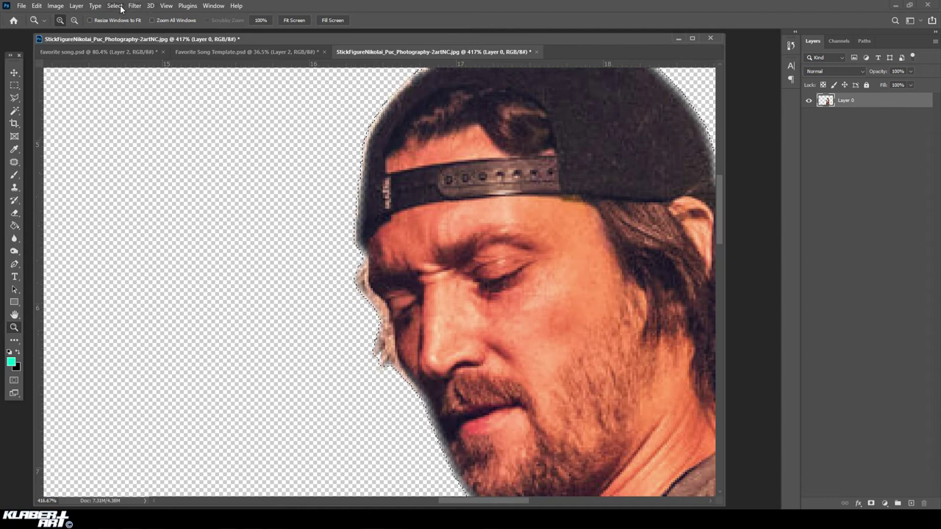
click(120, 8)
click(125, 25)
Float the cutout document in its own window and move the guitarist onto the beach in Favorite Song Template.psd.
drag(390, 54, 390, 190)
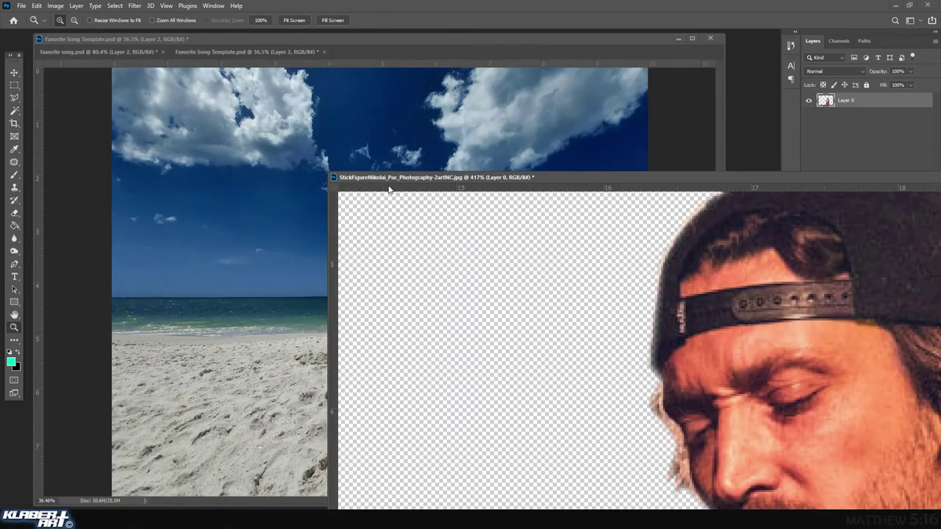
click(14, 72)
drag(717, 309, 314, 245)
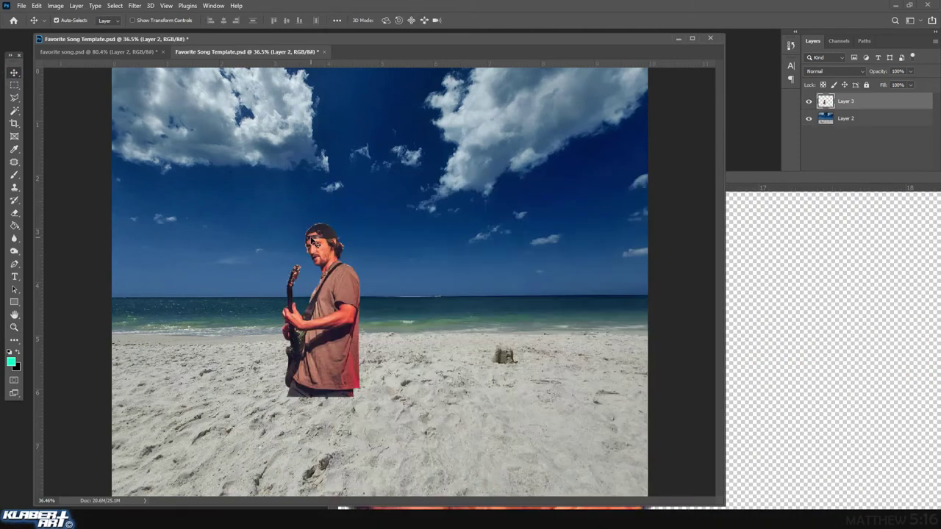
Save the cutout document as a layered Photoshop file over the existing one in the Favorite Song folder, and close it.
drag(802, 183, 494, 81)
click(21, 5)
click(53, 123)
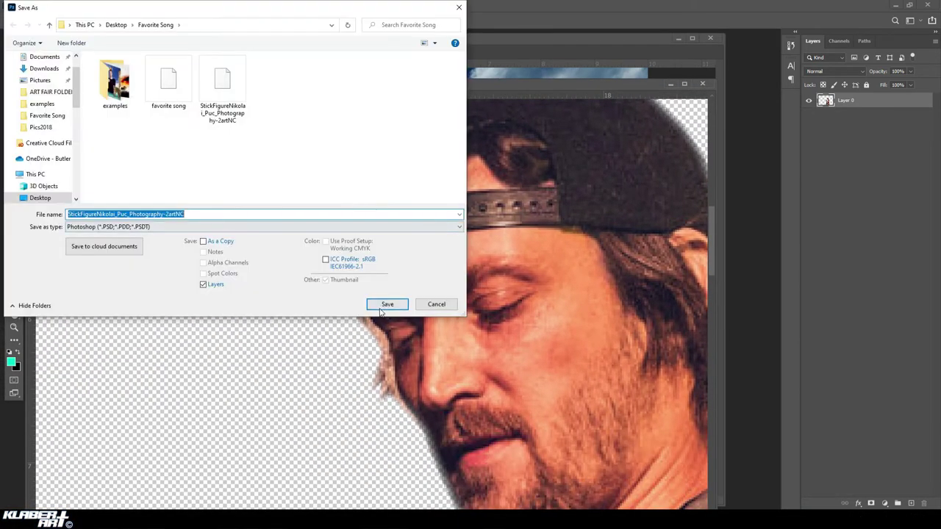
click(381, 308)
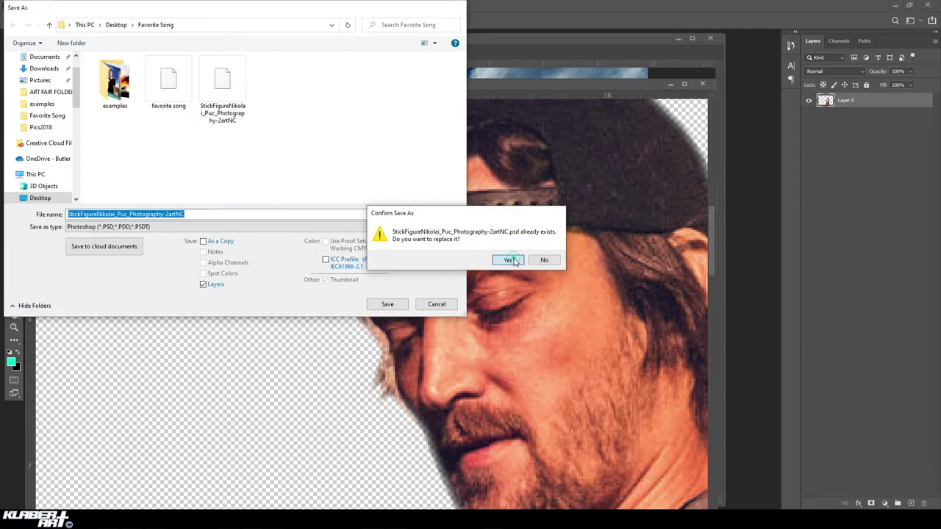
click(506, 260)
click(502, 125)
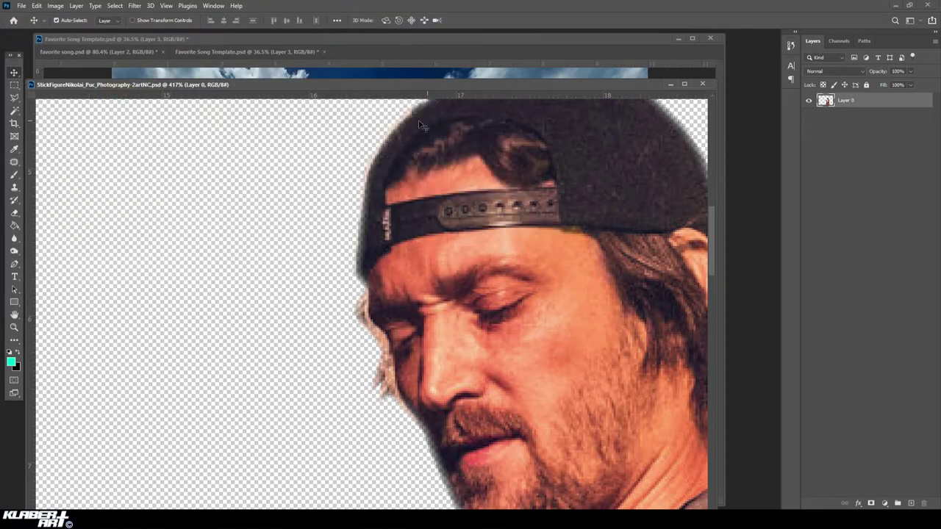
click(704, 84)
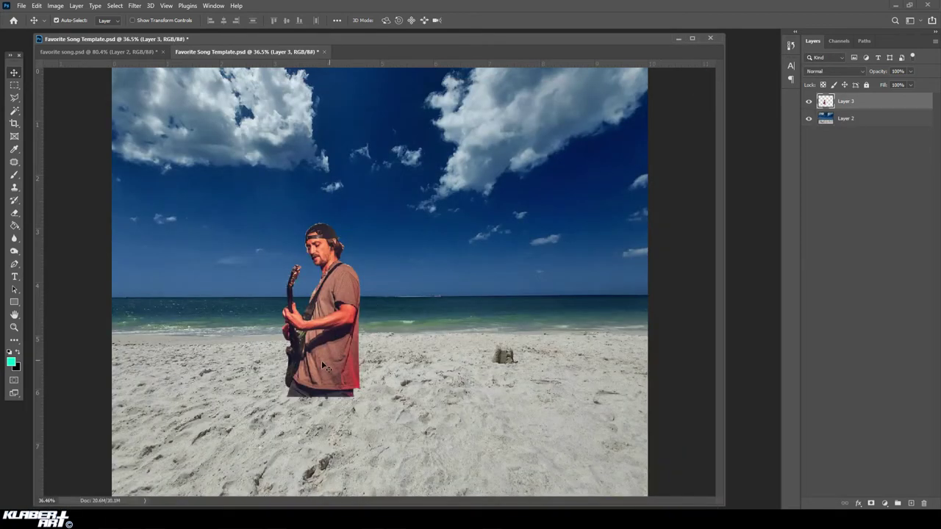
drag(329, 346, 379, 303)
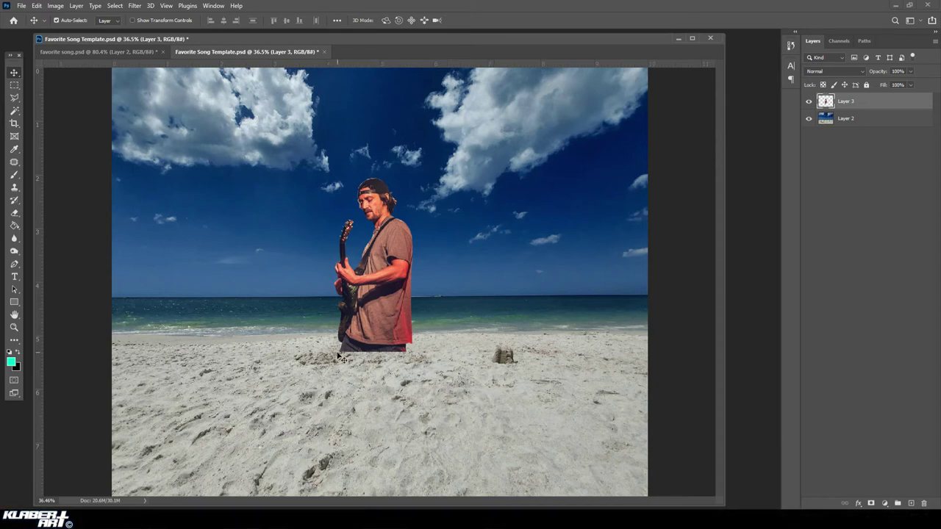
click(37, 6)
click(100, 218)
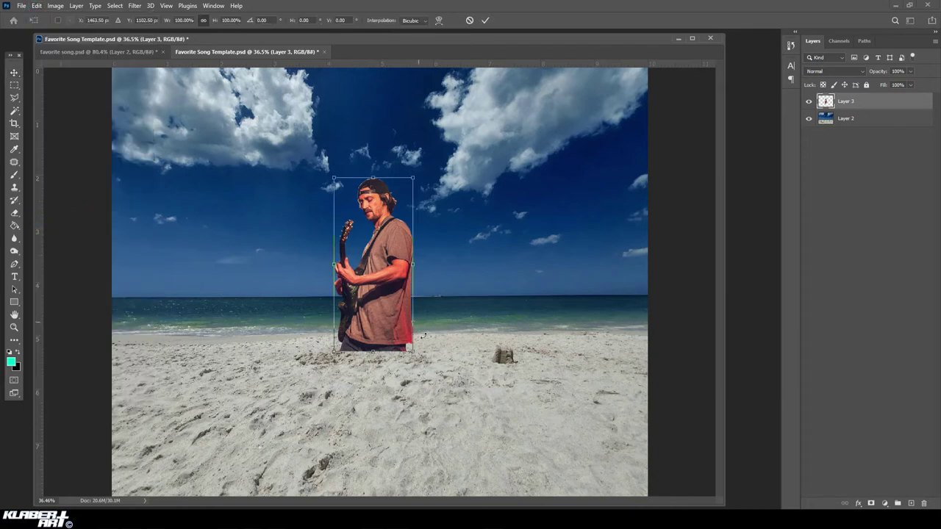
drag(413, 351, 478, 471)
drag(423, 378, 548, 378)
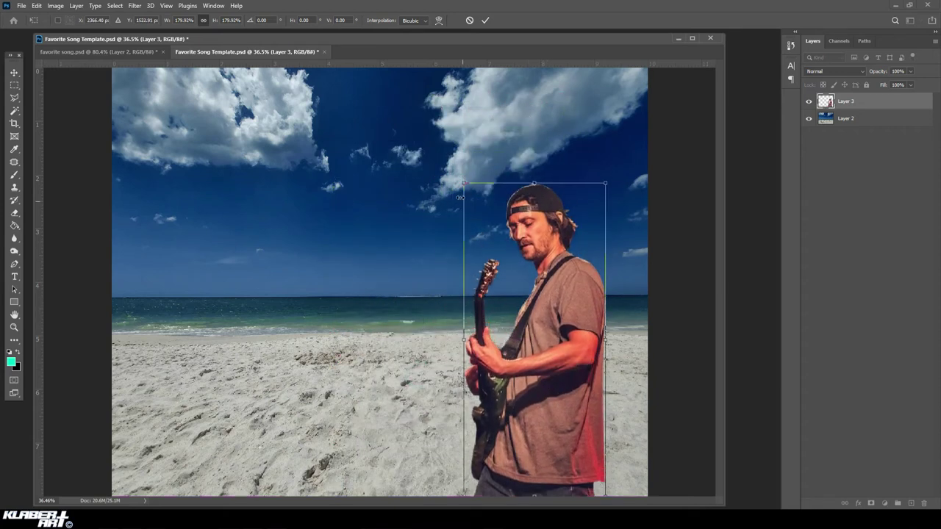
drag(463, 183, 424, 94)
drag(545, 225, 555, 229)
Switch to favorite song.psd and show all hidden layers above the beach, including the guitarist, Earth, lyrics, signature and logo.
click(106, 51)
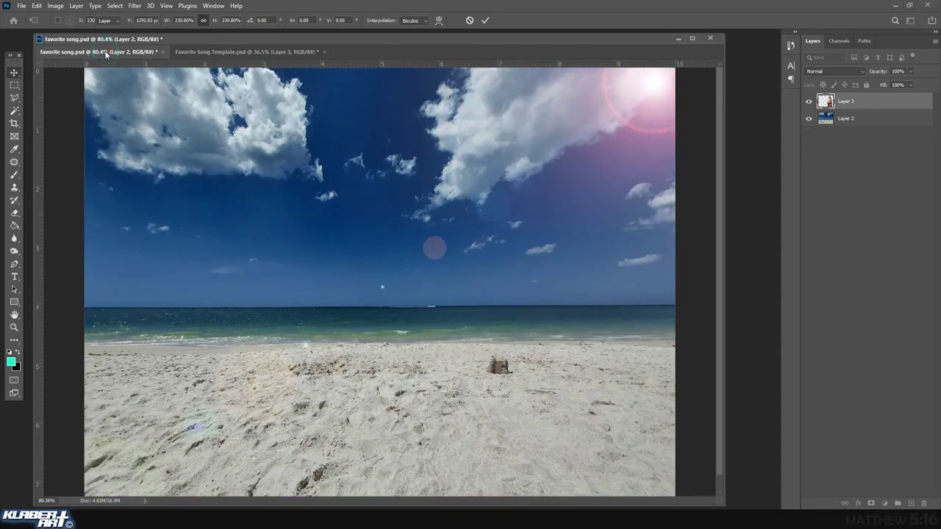
click(809, 335)
click(809, 319)
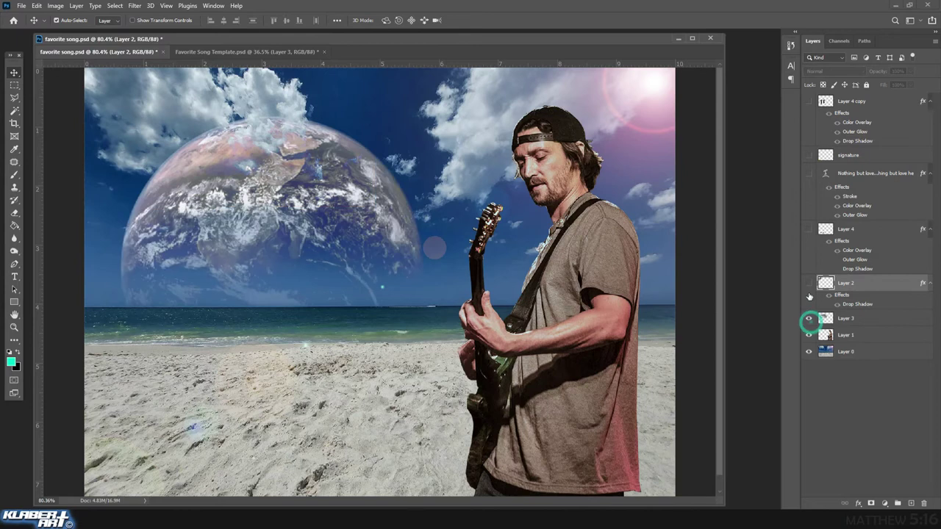
click(809, 282)
click(809, 228)
click(808, 173)
click(808, 155)
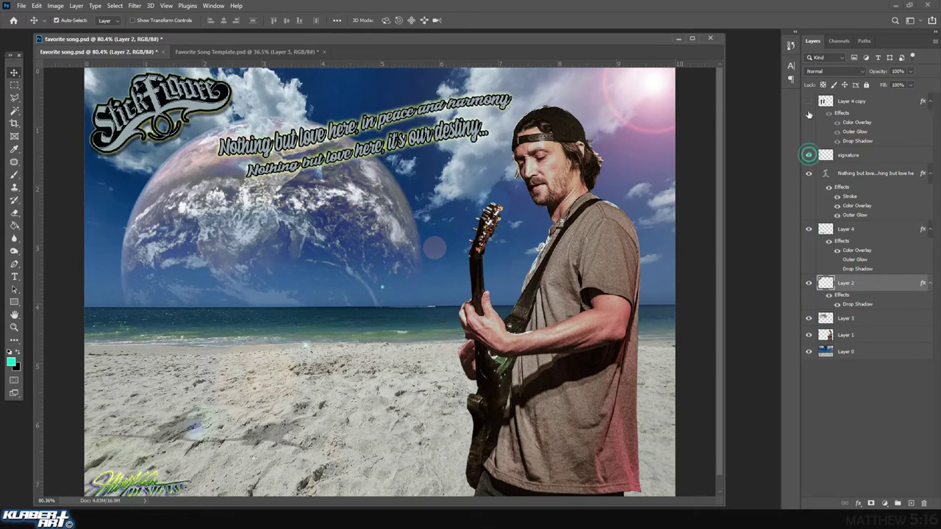
click(809, 101)
Return to Favorite Song Template.psd, scale the guitarist to about 218.5%, place him on the right of the beach, and apply the transform.
click(230, 51)
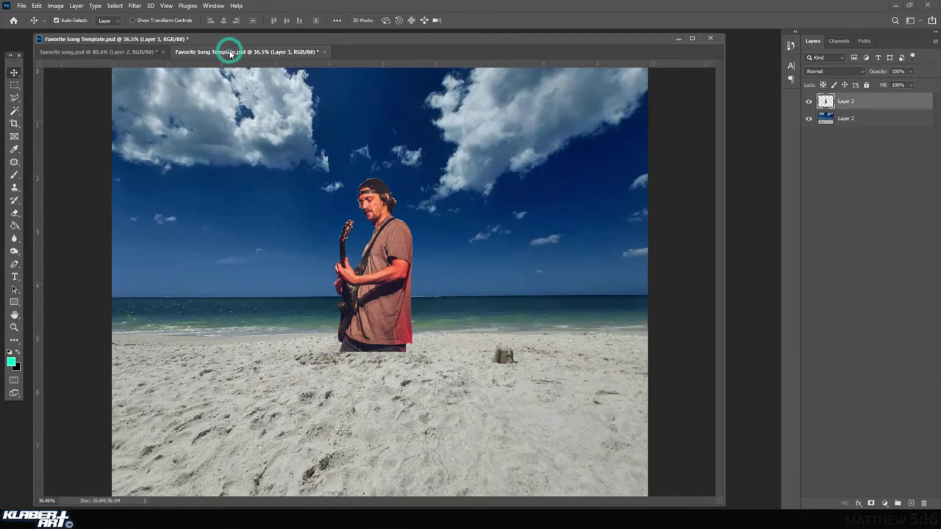
click(36, 6)
click(90, 218)
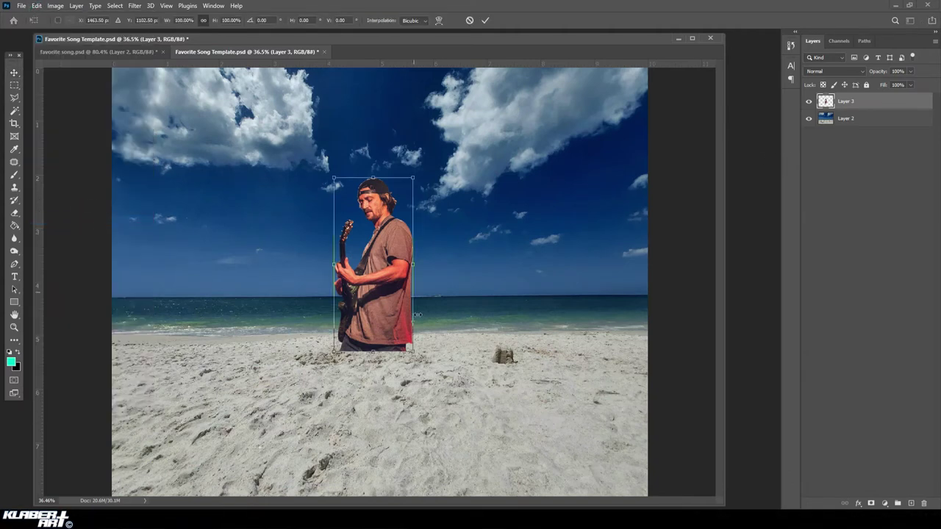
drag(414, 348, 479, 497)
drag(332, 179, 309, 119)
drag(428, 244, 397, 247)
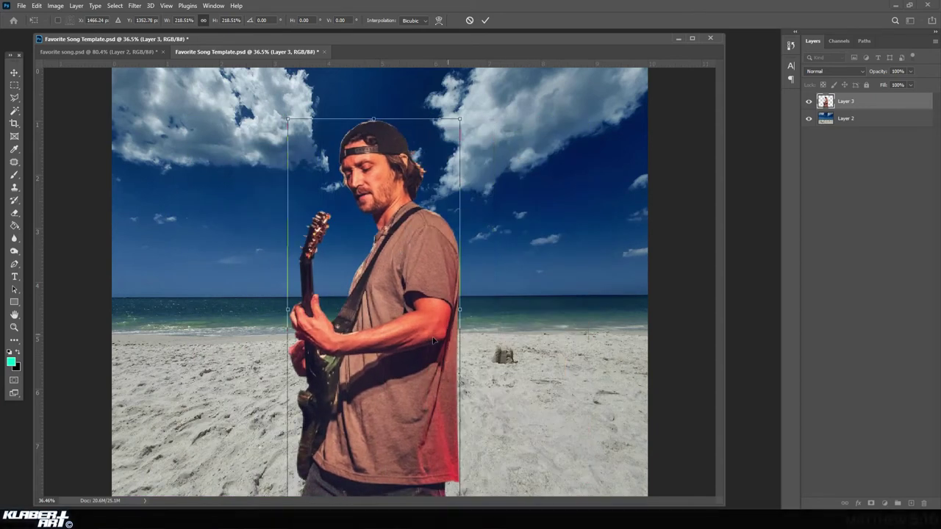
drag(372, 367, 541, 364)
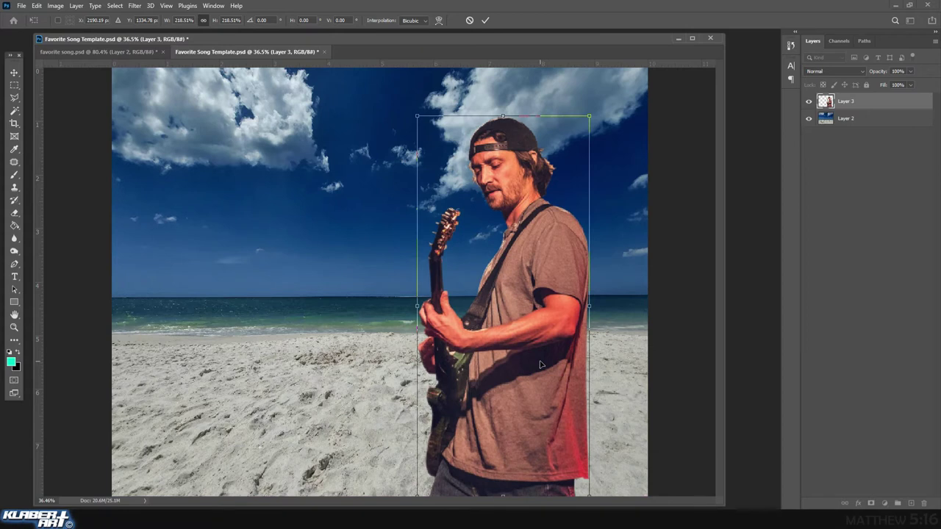
key(Return)
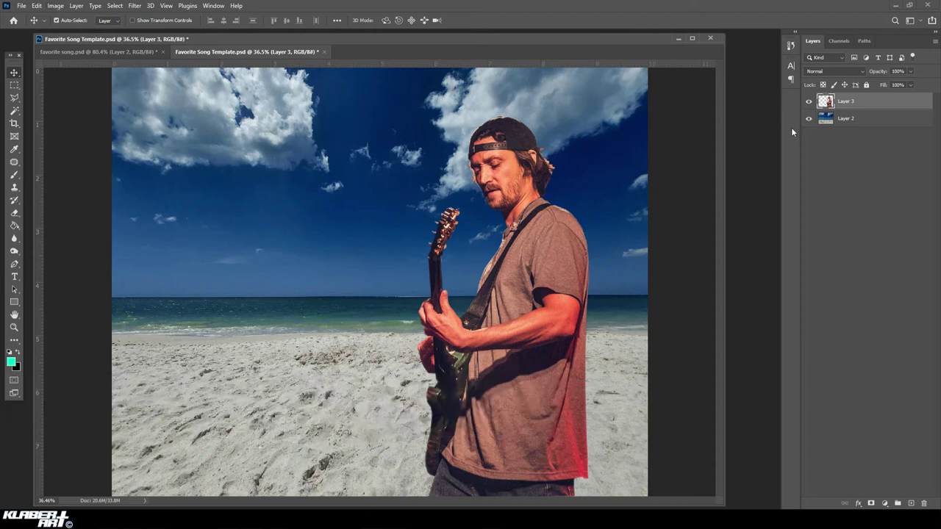
Apply Auto Color to the guitarist's layer.
click(55, 6)
mouse_move(70, 32)
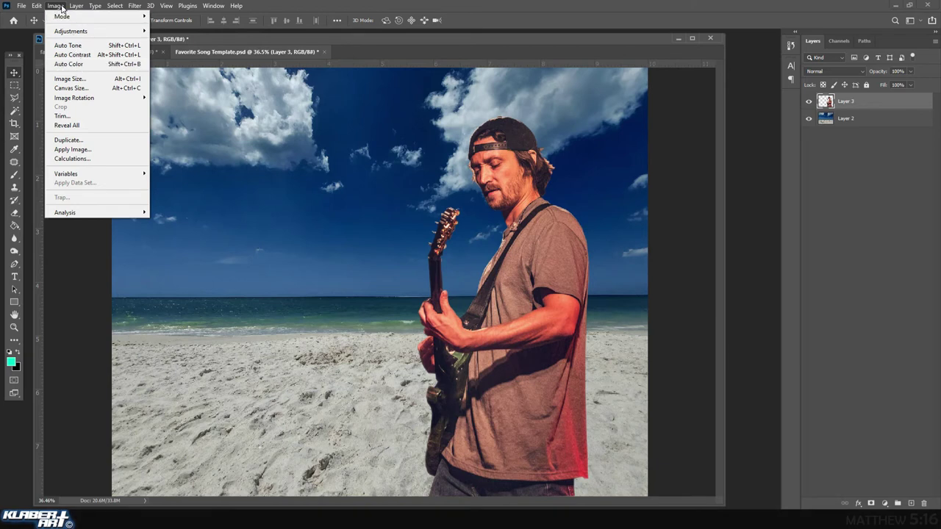
click(76, 65)
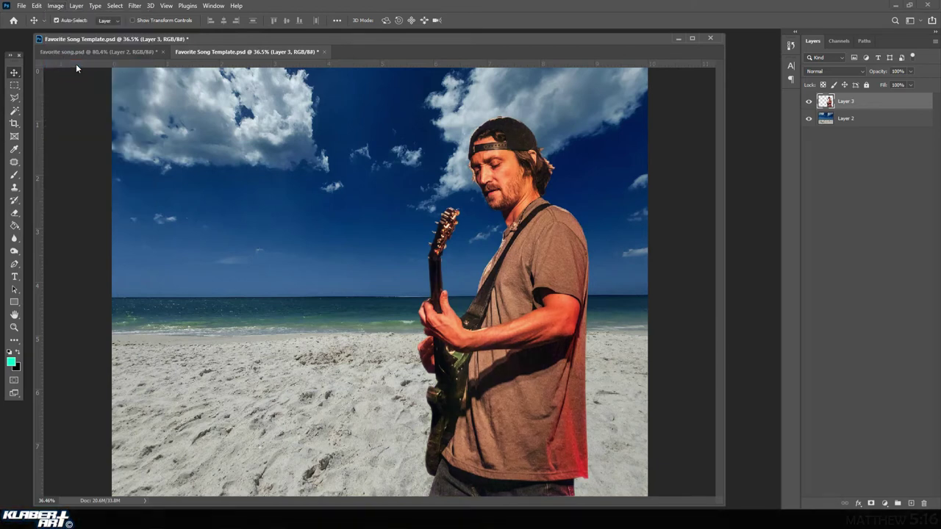
click(61, 9)
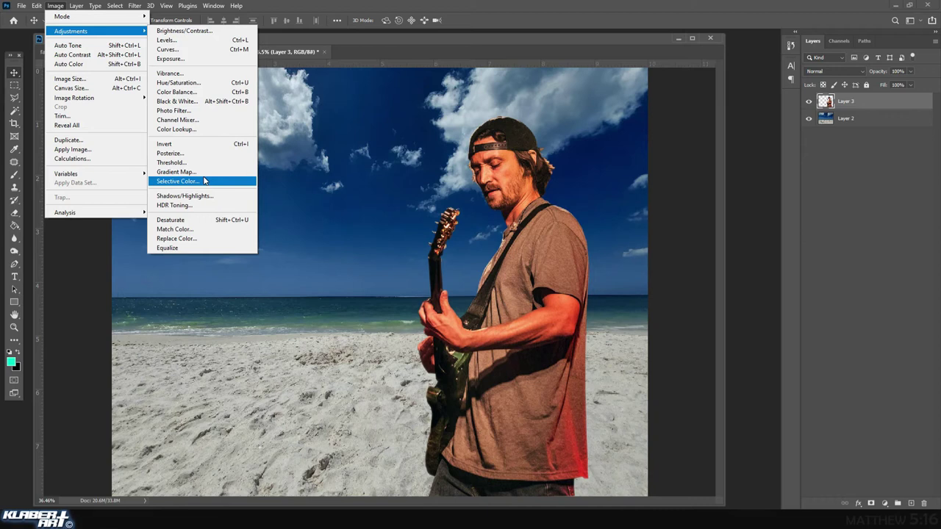
click(205, 231)
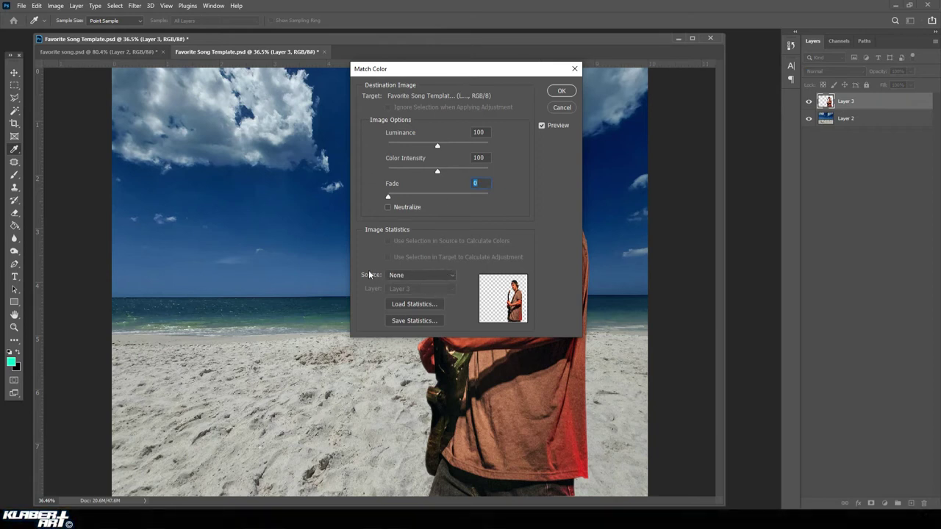
click(447, 278)
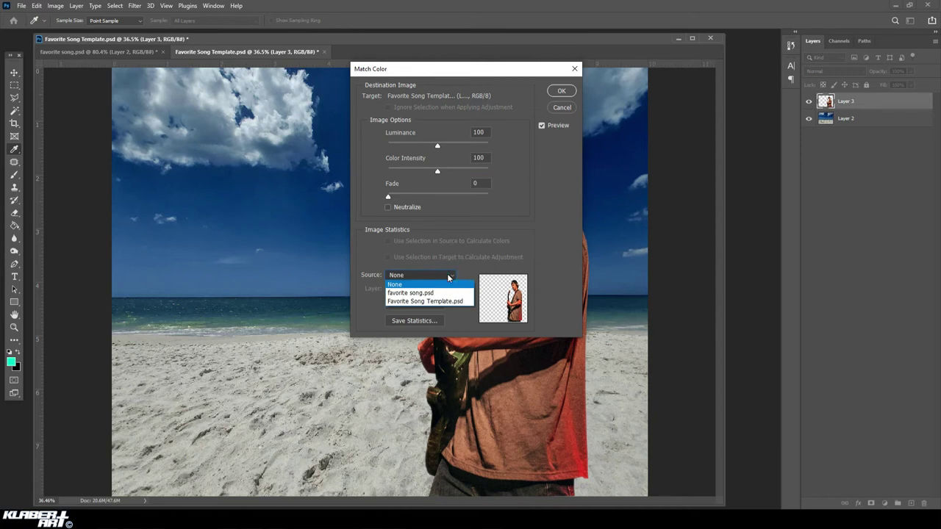
click(548, 263)
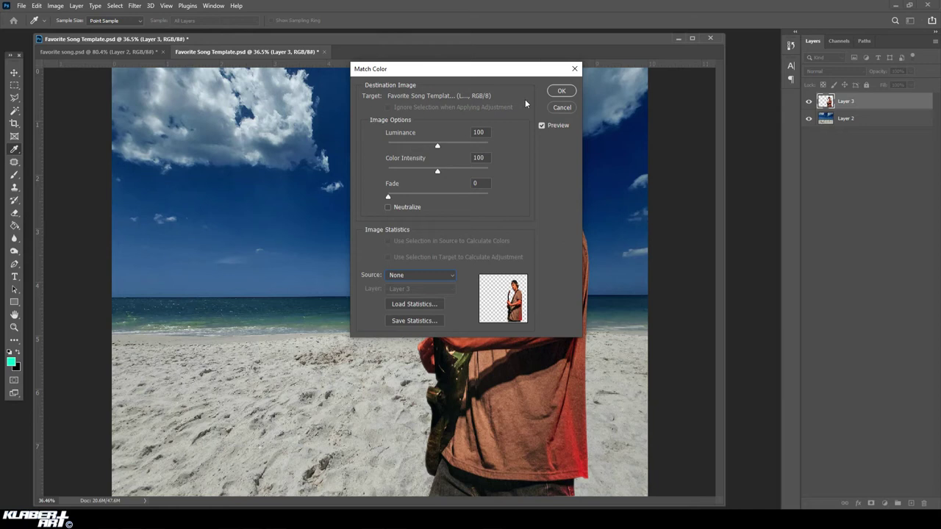
drag(452, 71, 314, 72)
drag(300, 173, 316, 153)
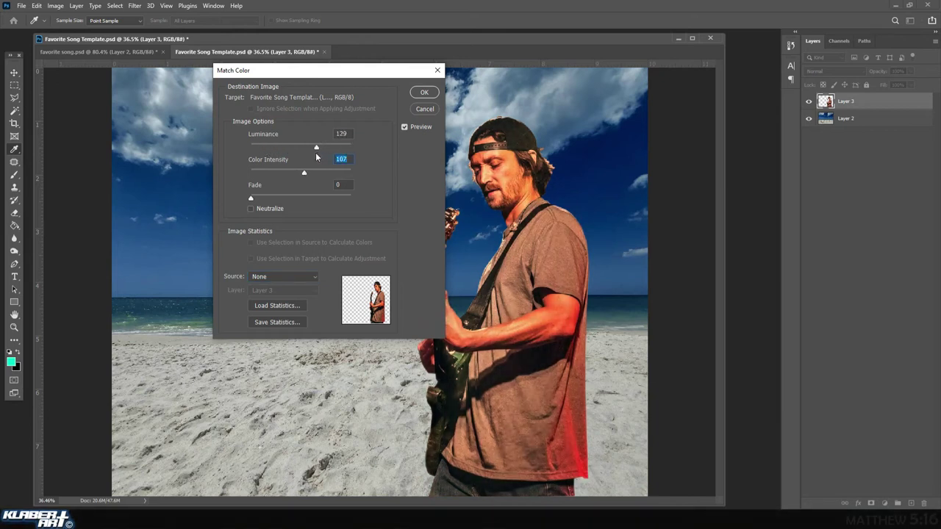
click(425, 108)
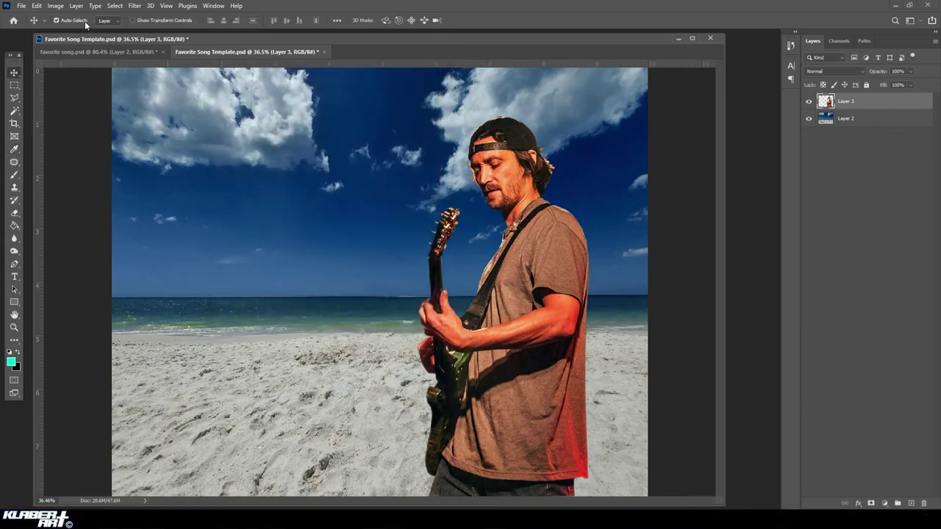
Apply a midtone Color Balance of -53, +46, +60 to the guitarist's layer, keeping Preserve Luminosity on.
click(57, 7)
mouse_move(73, 31)
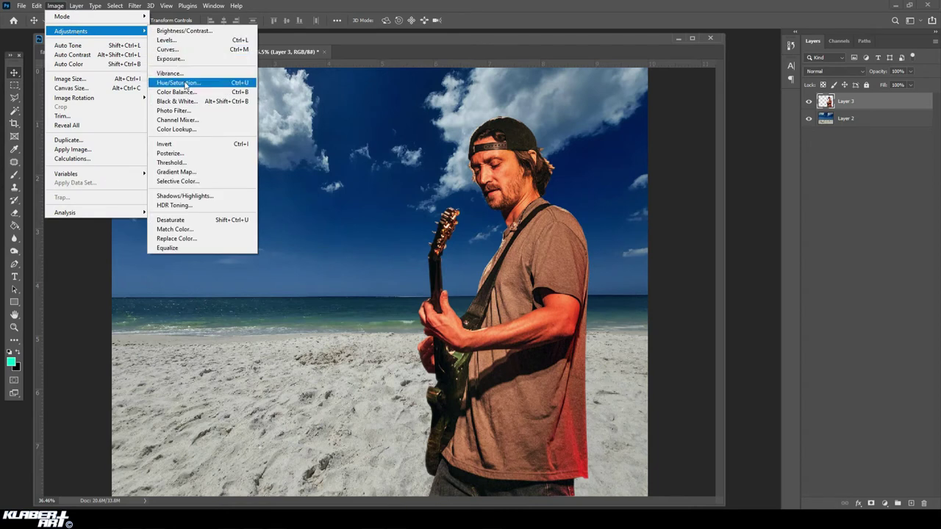
click(176, 92)
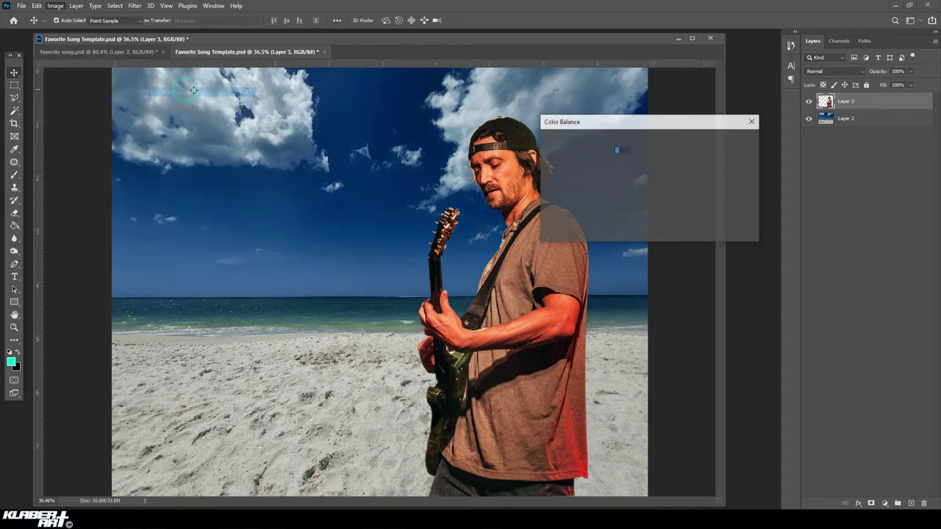
drag(633, 190, 603, 169)
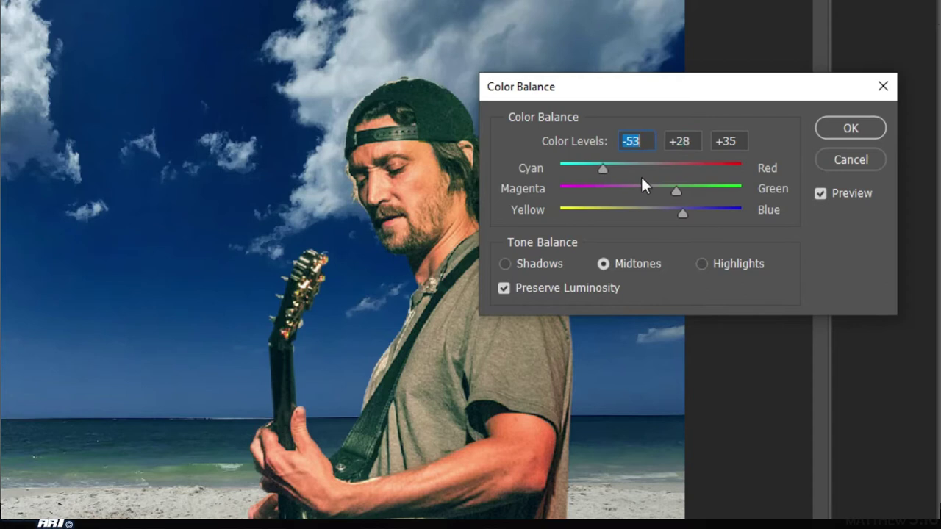
drag(676, 192, 699, 211)
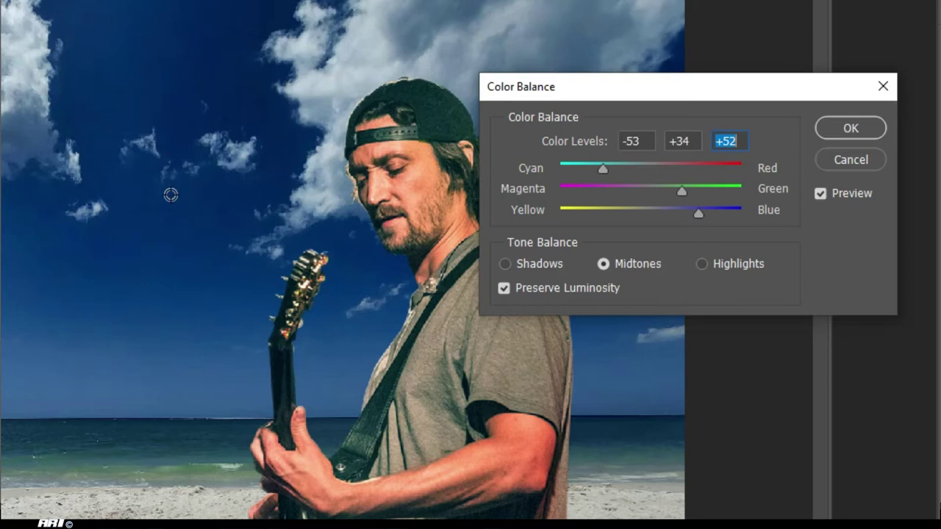
drag(696, 214, 699, 189)
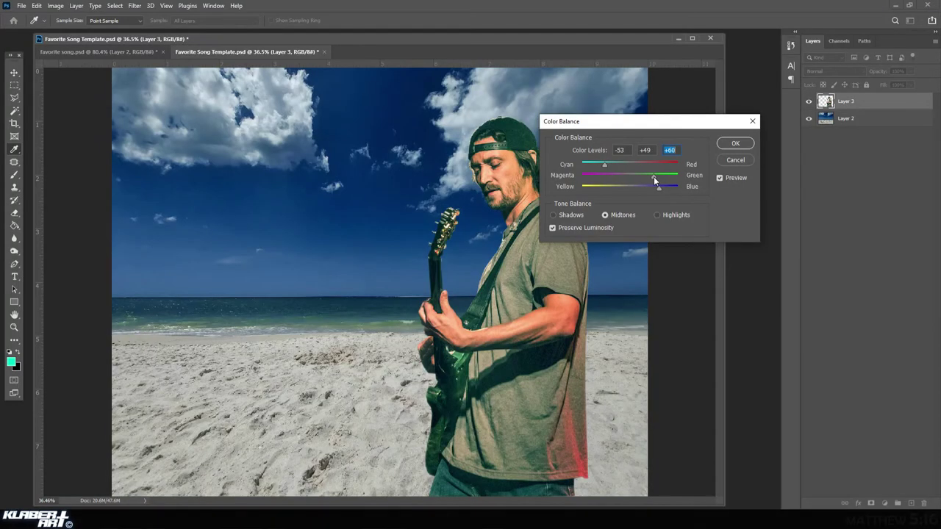
click(652, 177)
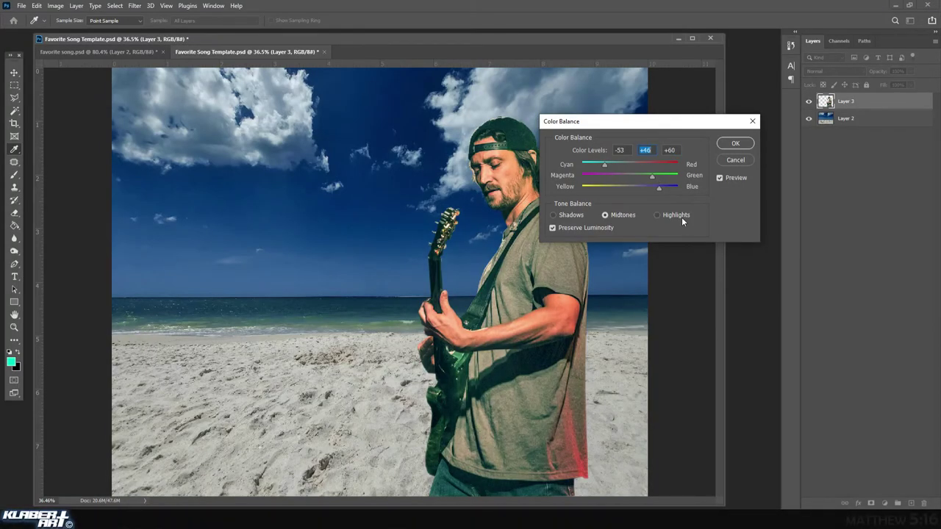
click(735, 143)
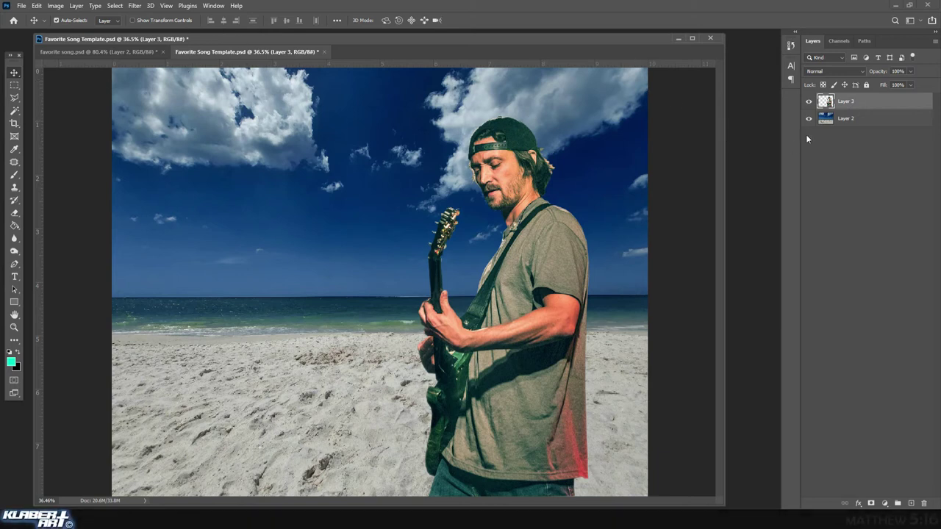
Select the beach layer, Layer 2, and toggle its visibility off and on to check its content.
click(844, 120)
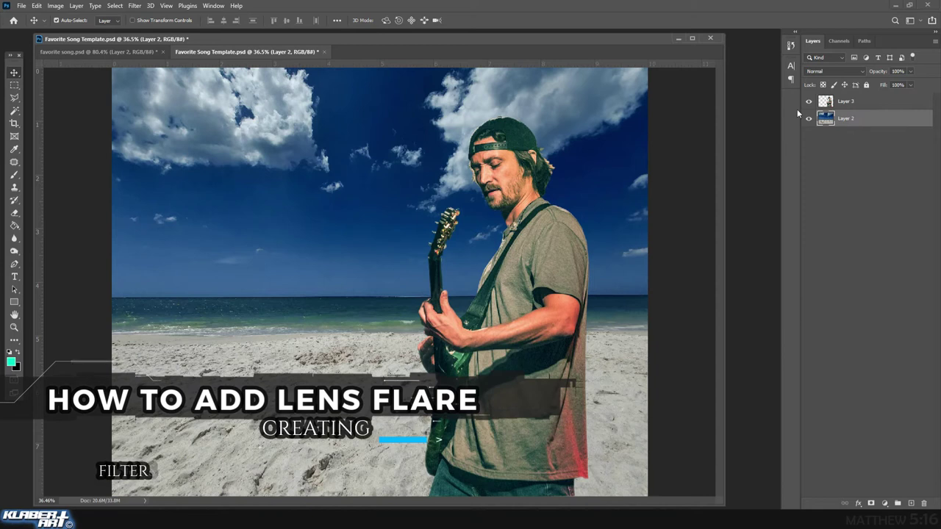
click(809, 121)
click(810, 121)
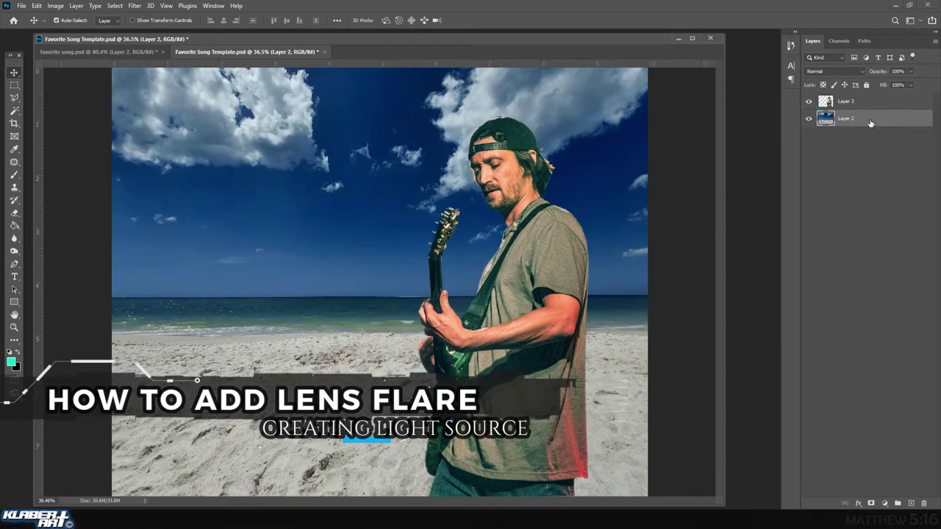
Set up a Lens Flare on the beach layer at 118% brightness, centred in the upper-right sky.
click(133, 6)
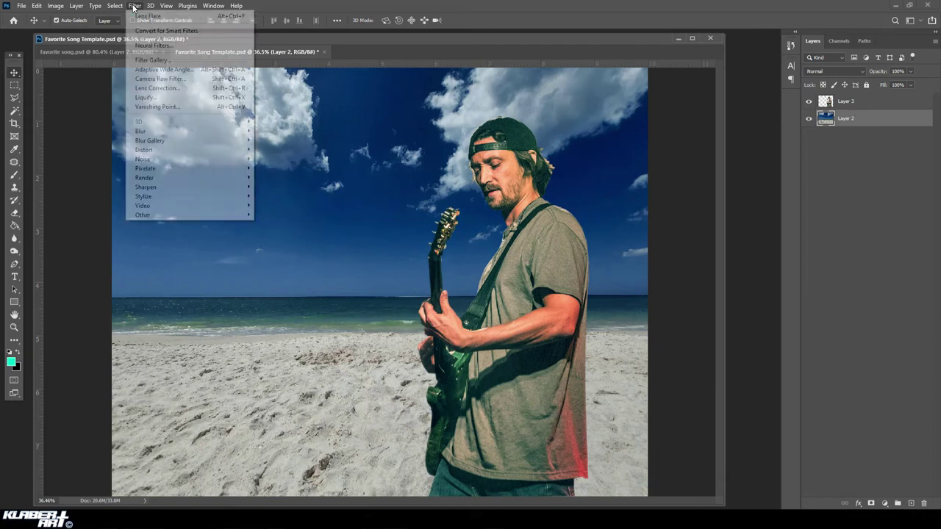
mouse_move(189, 181)
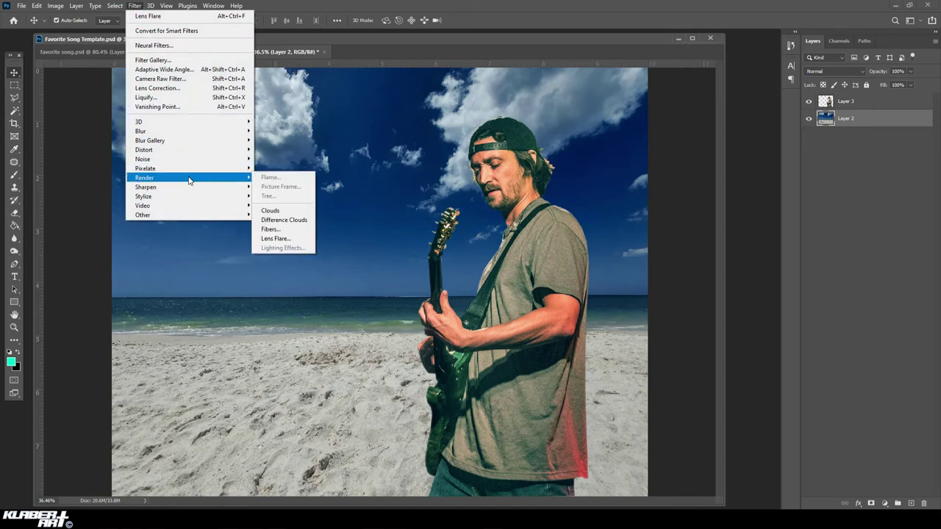
click(295, 239)
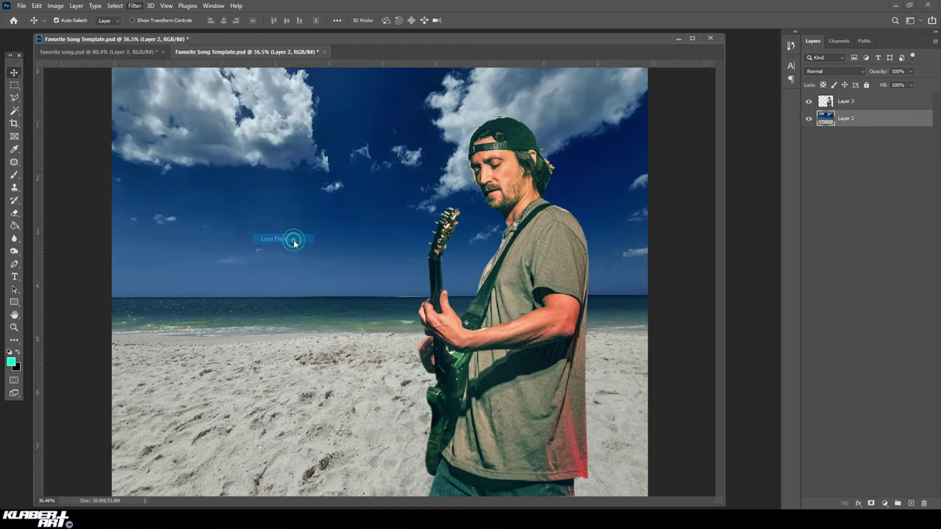
drag(697, 125, 636, 157)
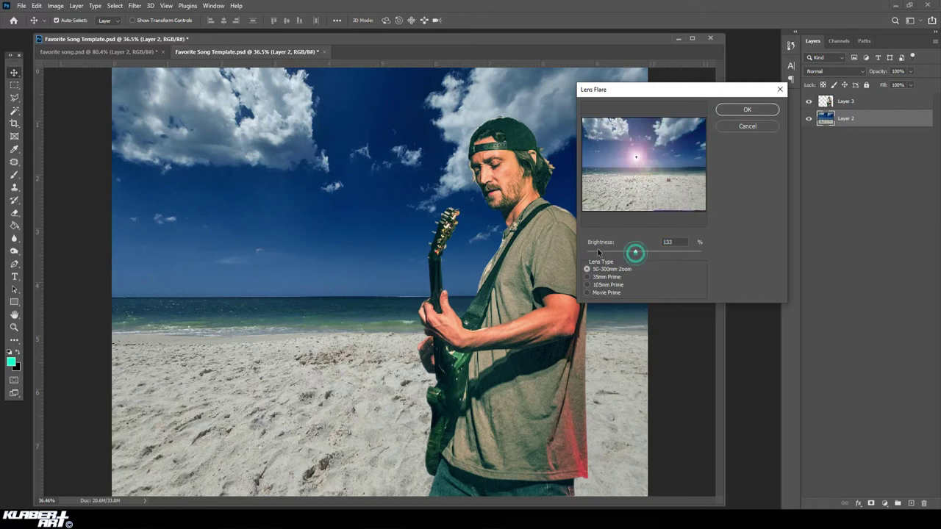
mouse_move(635, 255)
mouse_down()
mouse_move(648, 252)
mouse_move(629, 253)
mouse_up()
drag(638, 155, 688, 123)
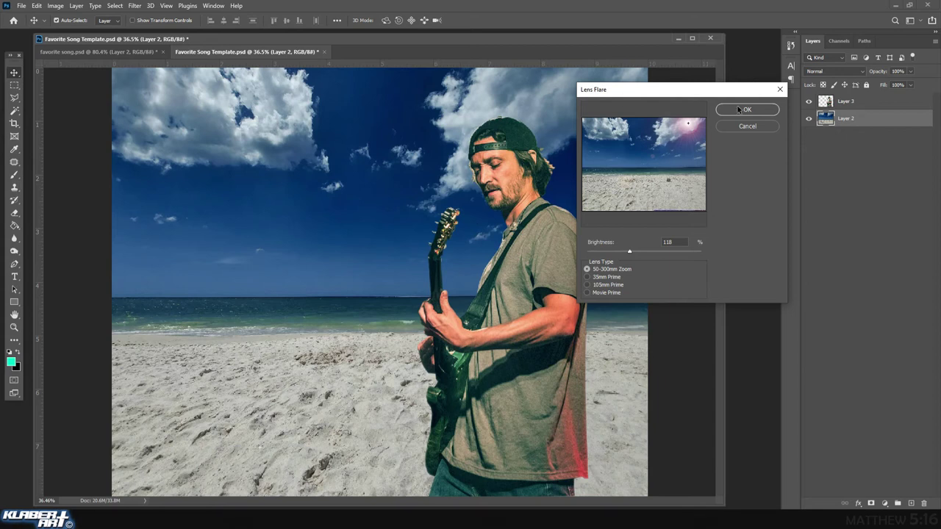
click(688, 123)
Compare the 35mm Prime, 105mm Prime and Movie Prime lens types, and apply the flare with 35mm Prime.
click(587, 277)
click(587, 286)
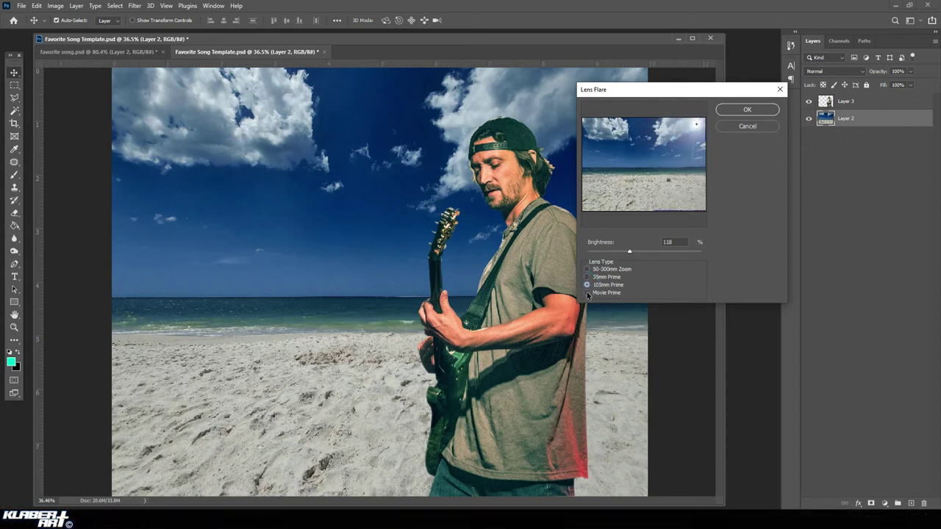
click(588, 293)
click(587, 284)
click(587, 276)
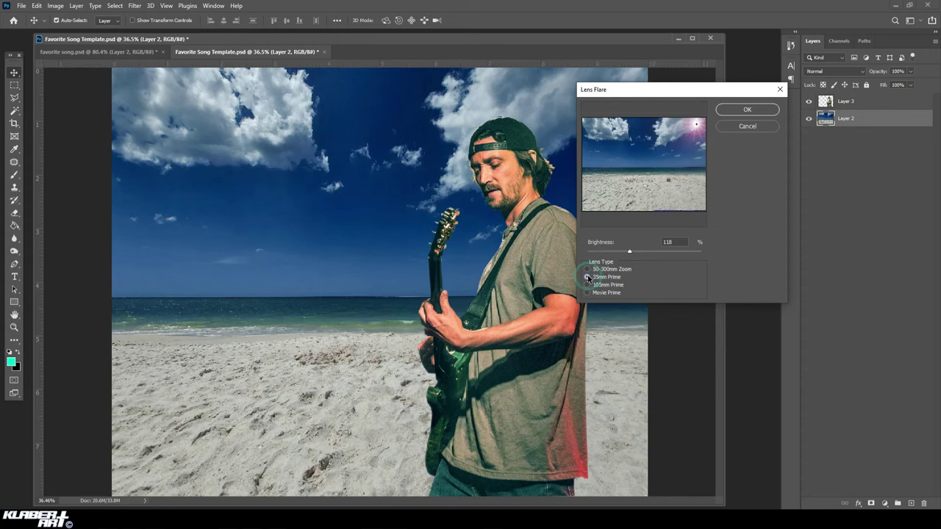
click(747, 111)
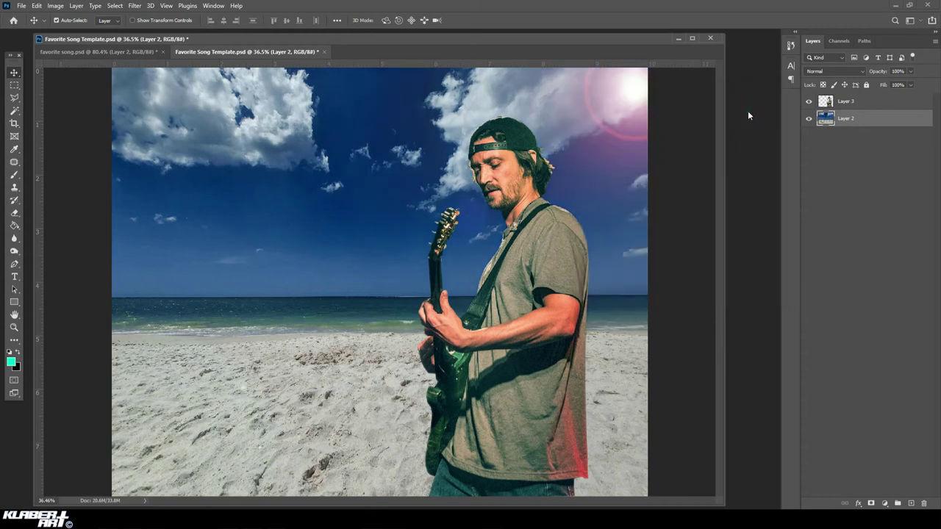
Undo the Lens Flare on the beach layer.
click(36, 5)
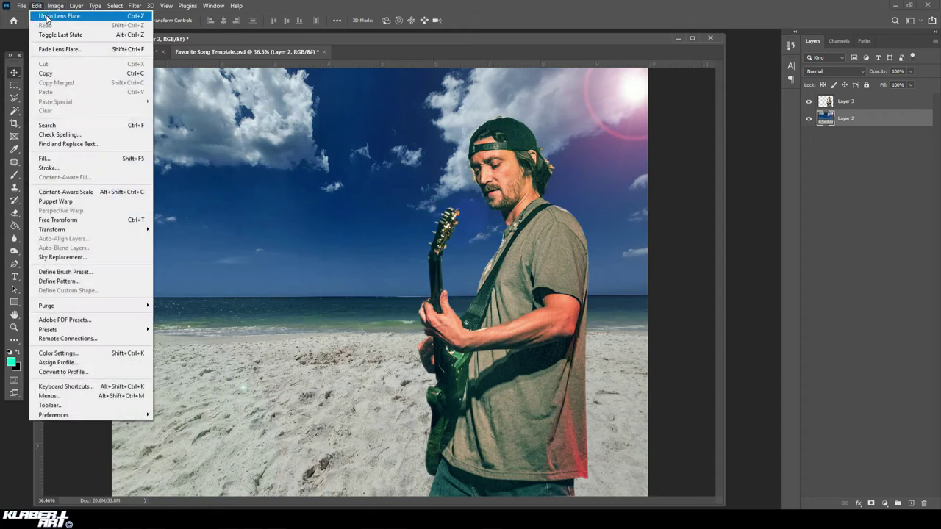
click(46, 16)
click(134, 6)
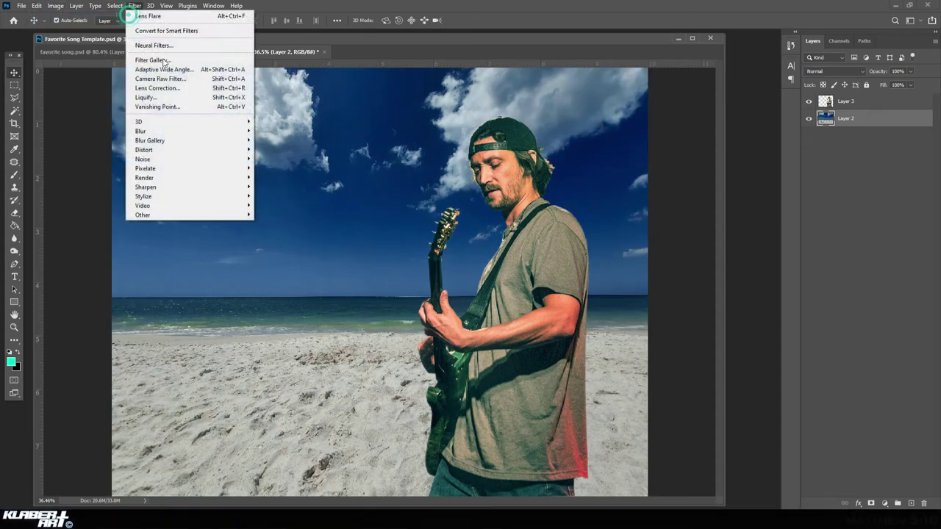
click(157, 18)
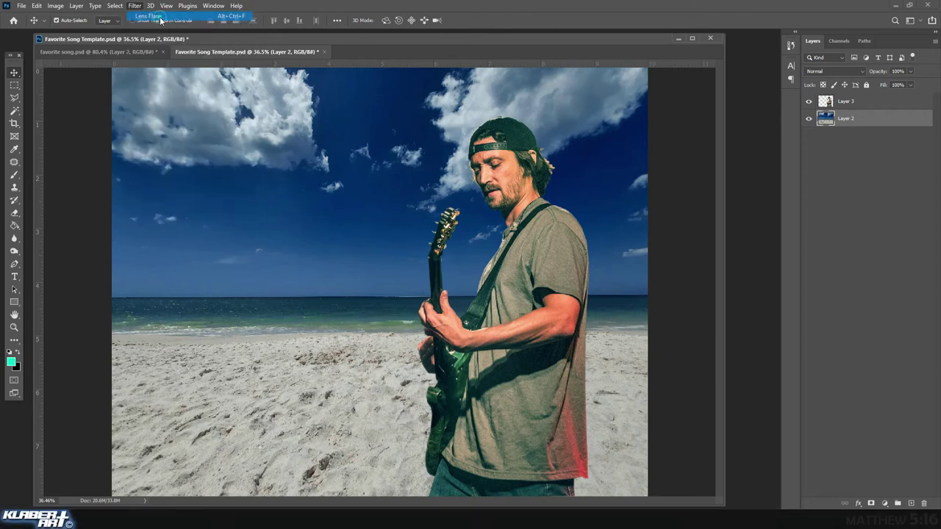
click(36, 6)
click(130, 14)
Apply a 50-300mm Zoom Lens Flare at 134% brightness in the upper-right sky of the beach layer.
click(134, 7)
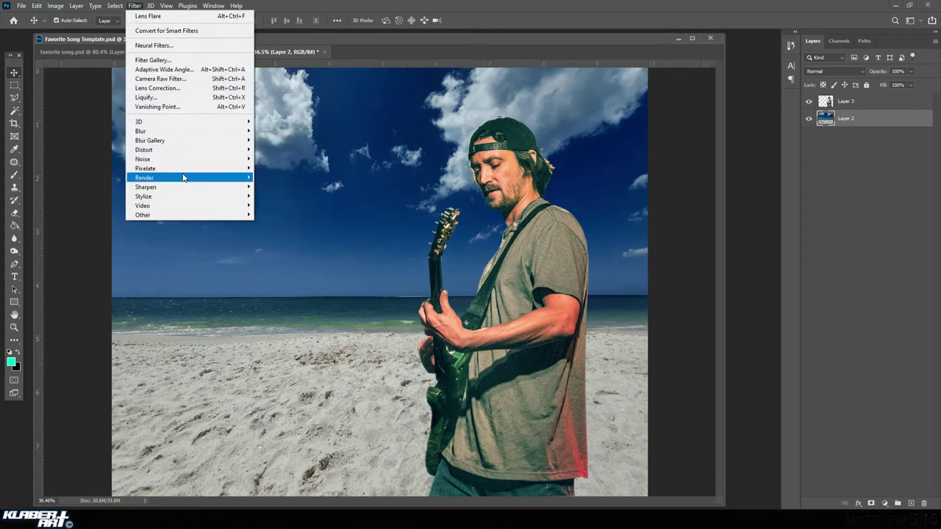
mouse_move(184, 178)
click(281, 239)
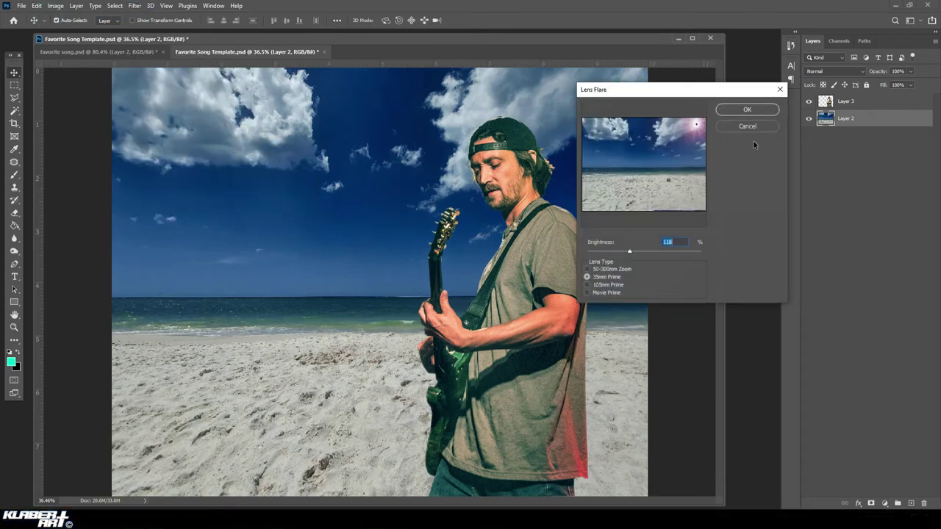
click(692, 124)
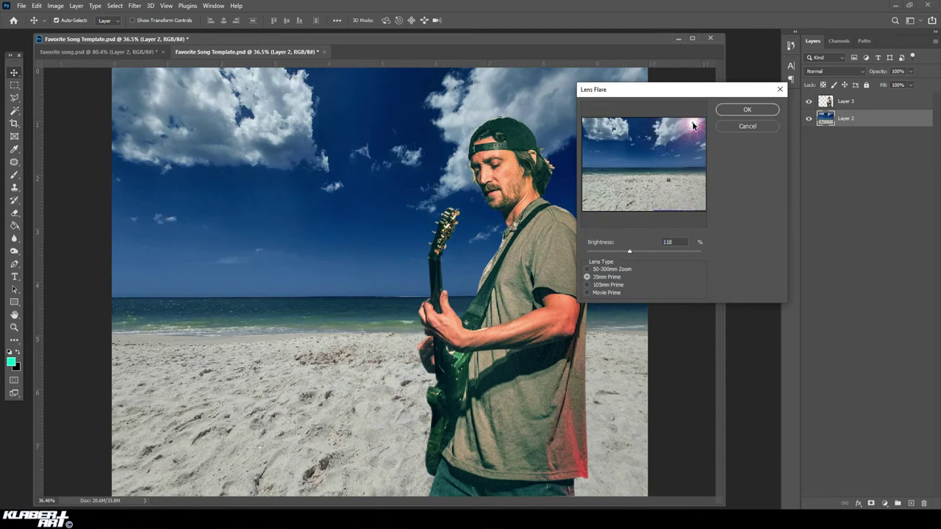
click(588, 269)
drag(630, 252, 636, 252)
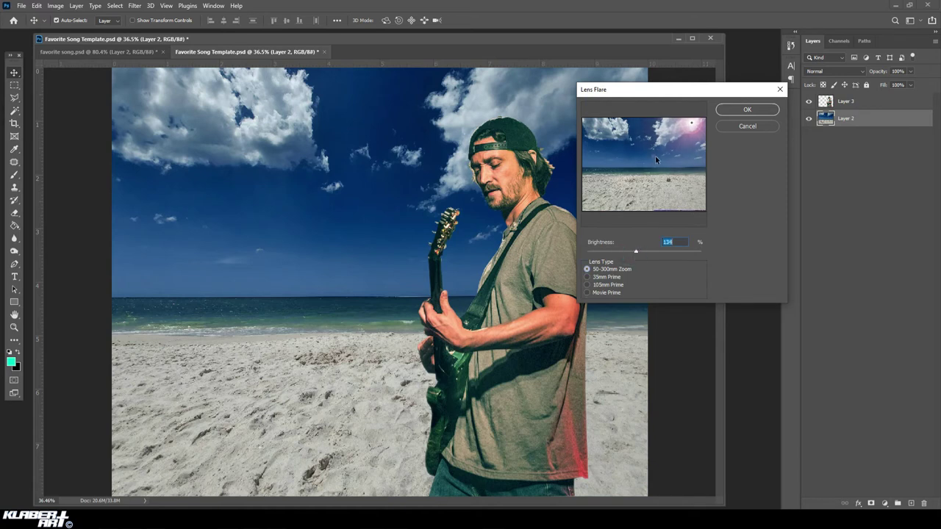
click(746, 111)
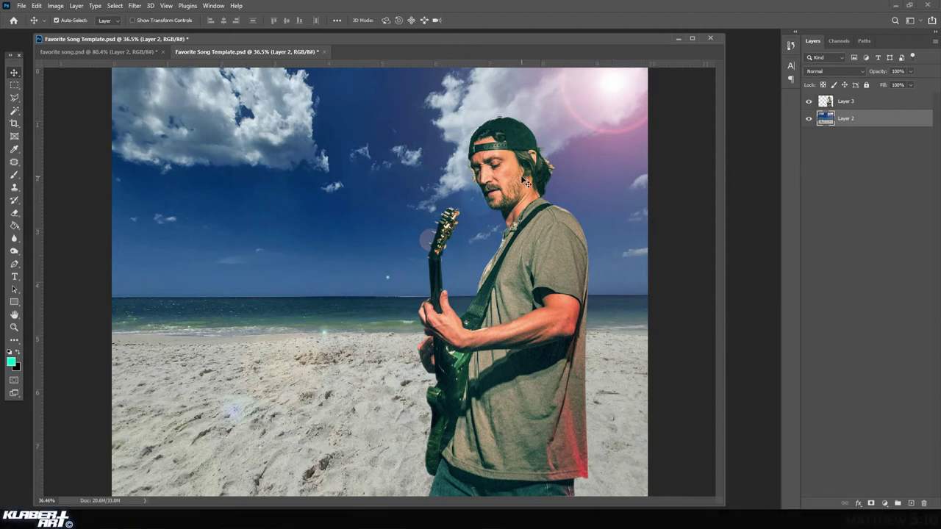
Check the finished composition in favorite song.psd and return to Favorite Song Template.psd.
click(89, 51)
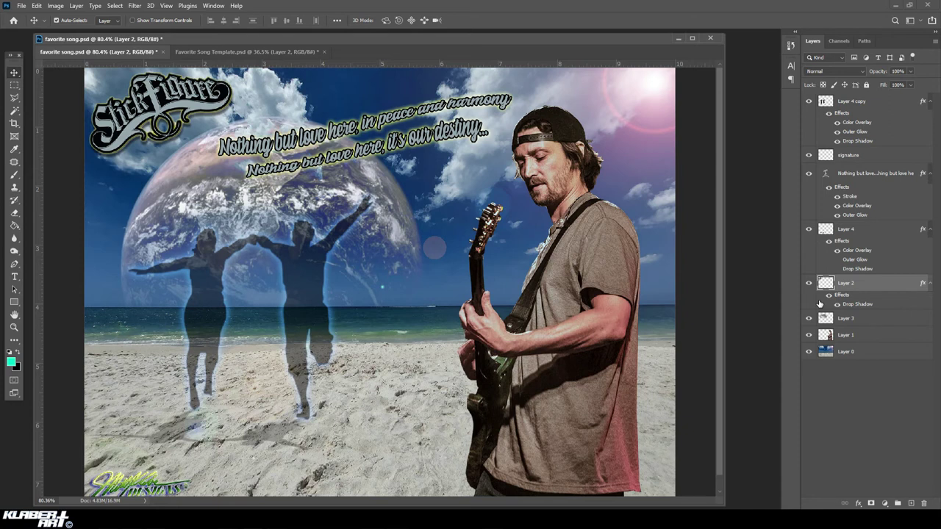
click(236, 52)
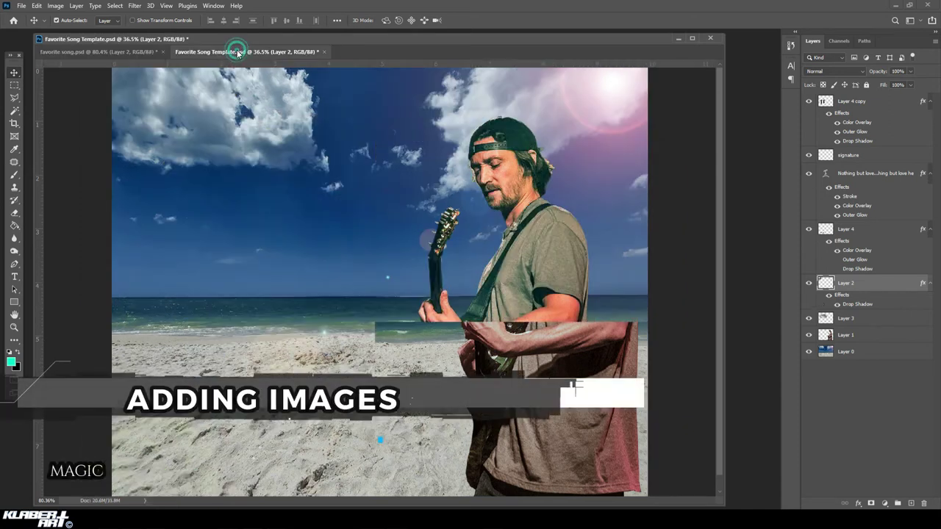
click(28, 6)
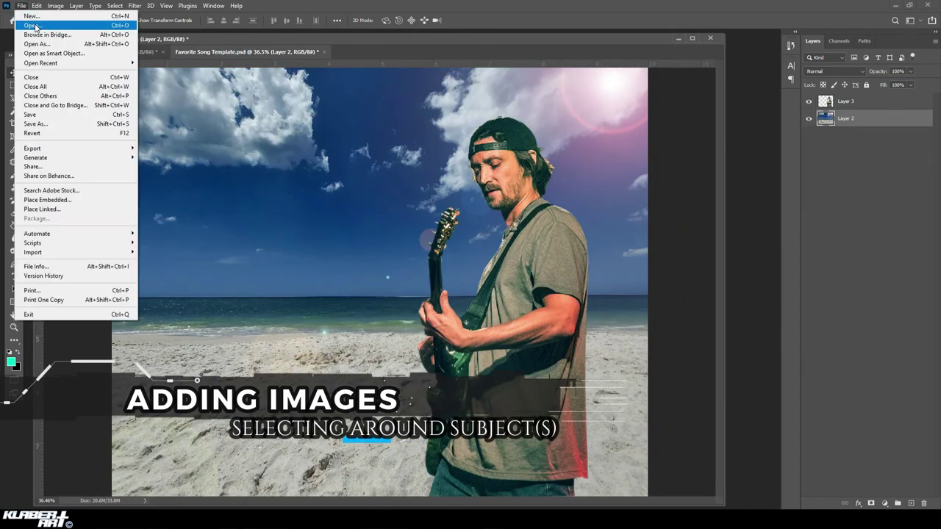
click(44, 23)
click(222, 90)
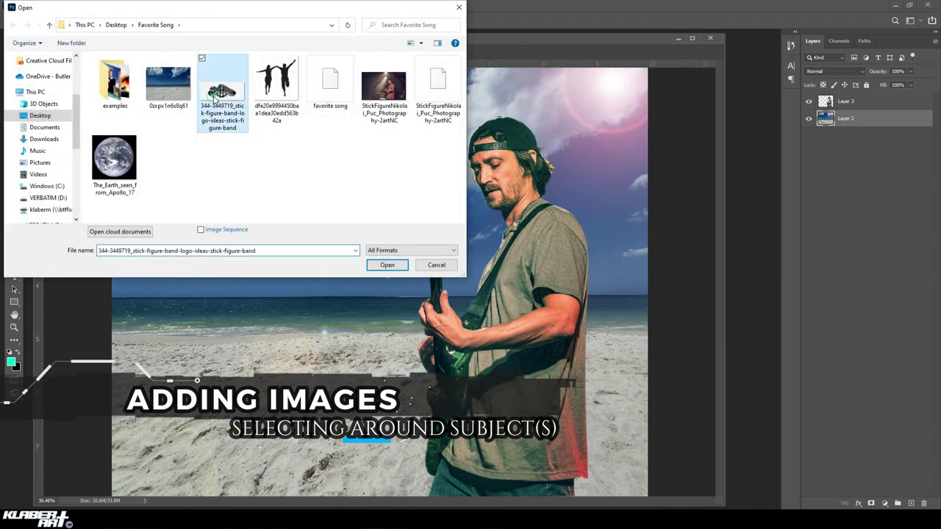
click(387, 264)
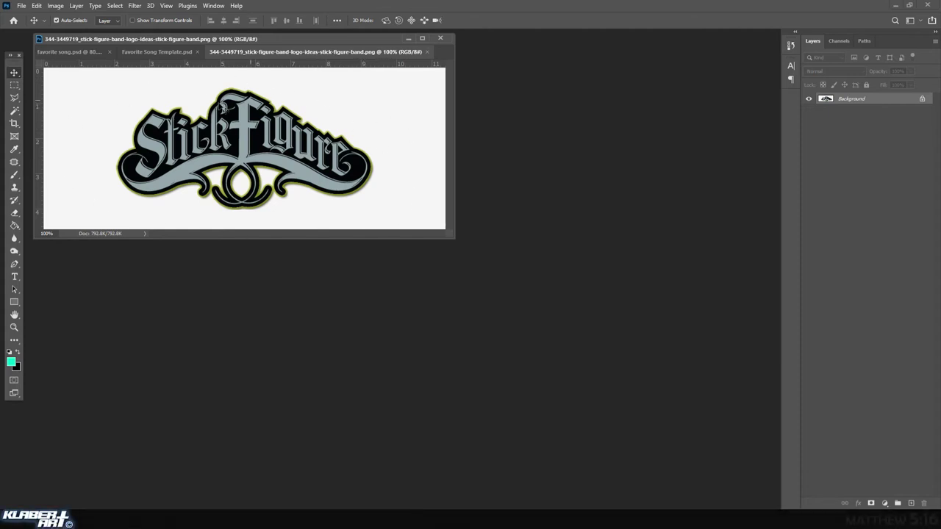
click(13, 113)
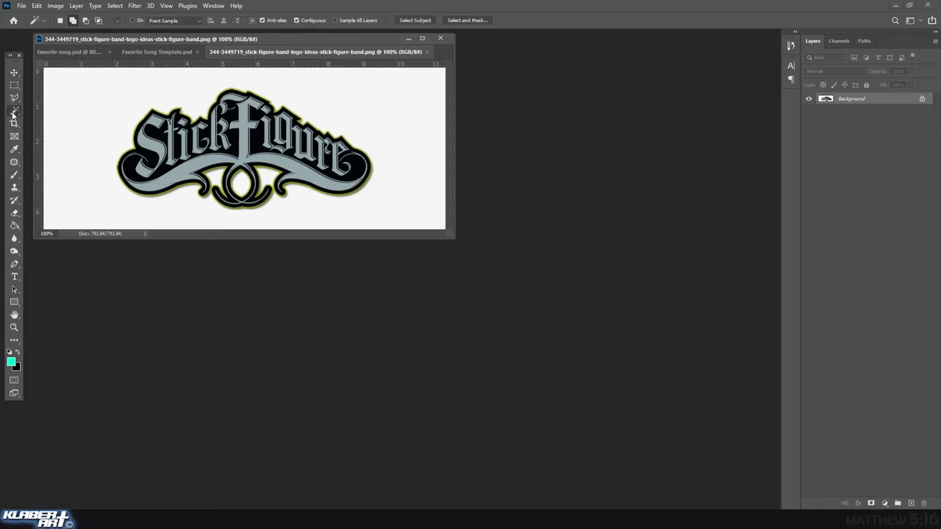
click(96, 99)
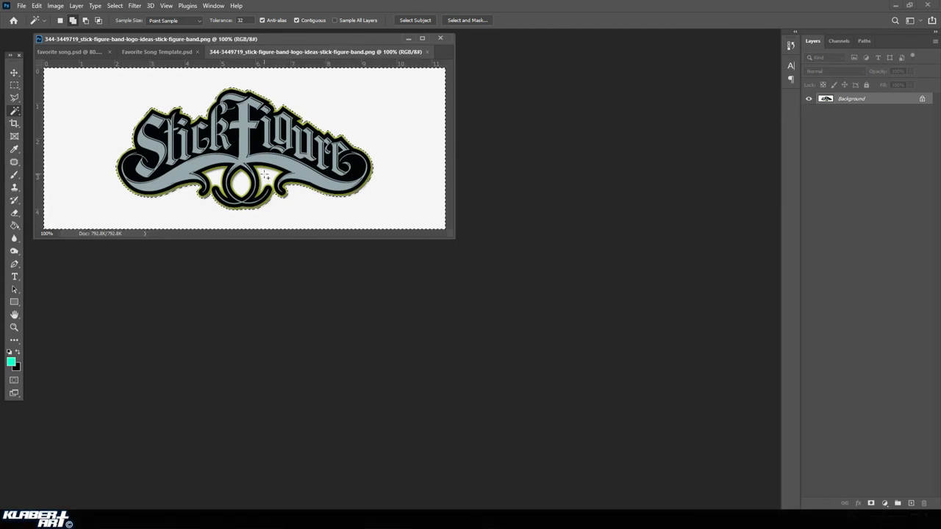
Try to extend the background selection with Similar, and clear the selection.
click(115, 5)
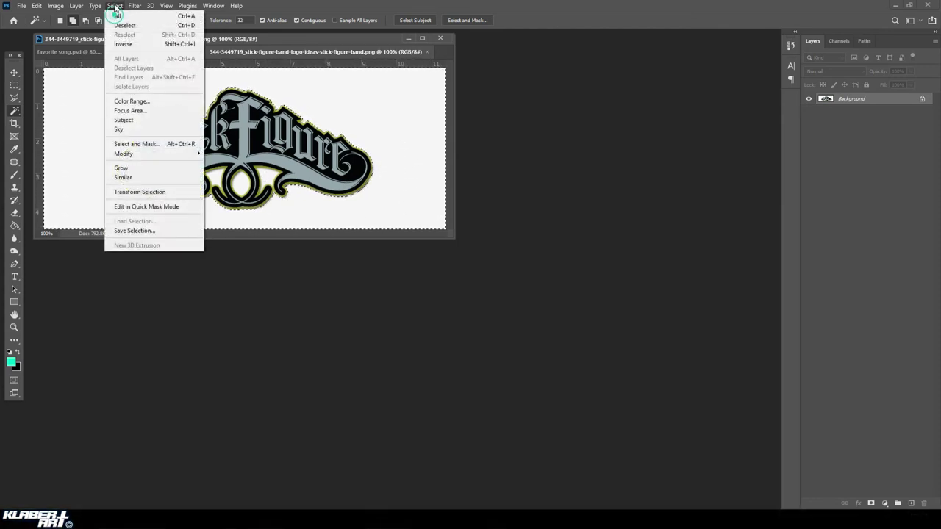
click(139, 178)
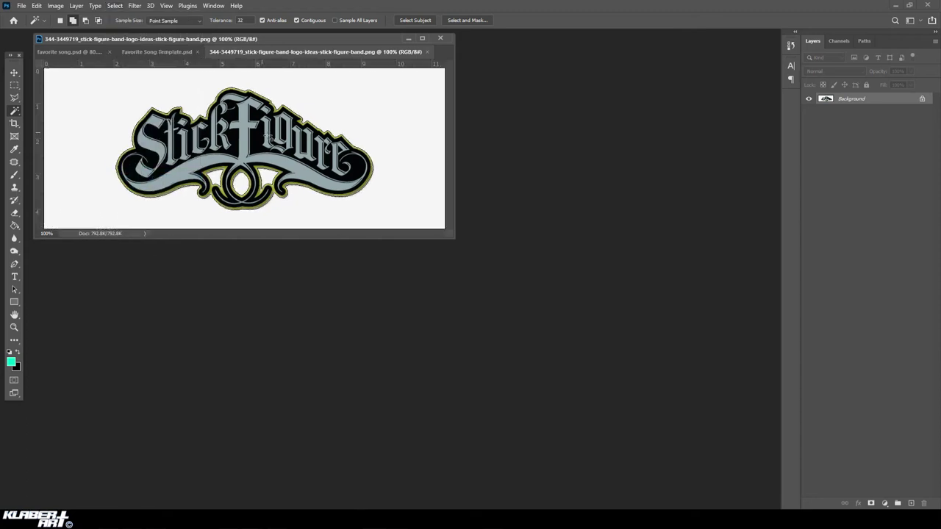
click(114, 6)
click(120, 25)
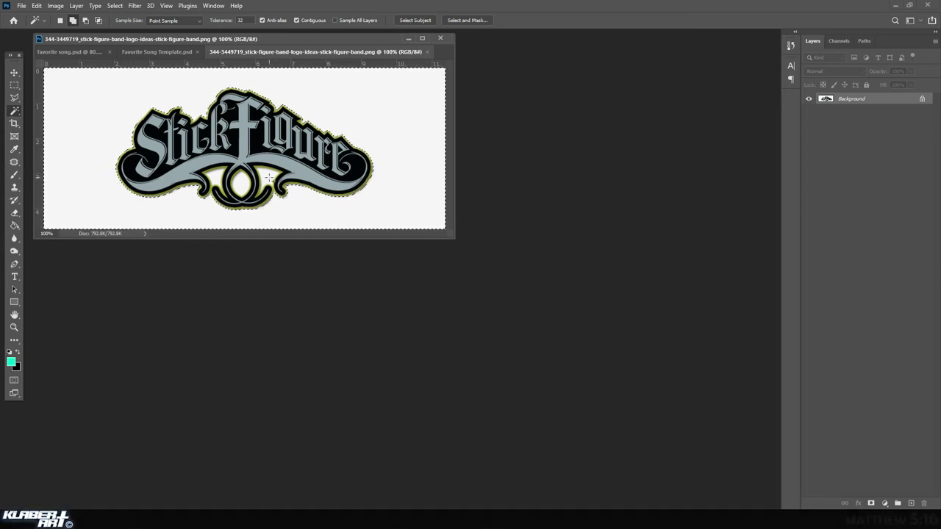
Select all white around and inside the logo with the Magic Wand adding to the selection, and delete it from the unlocked layer.
click(72, 21)
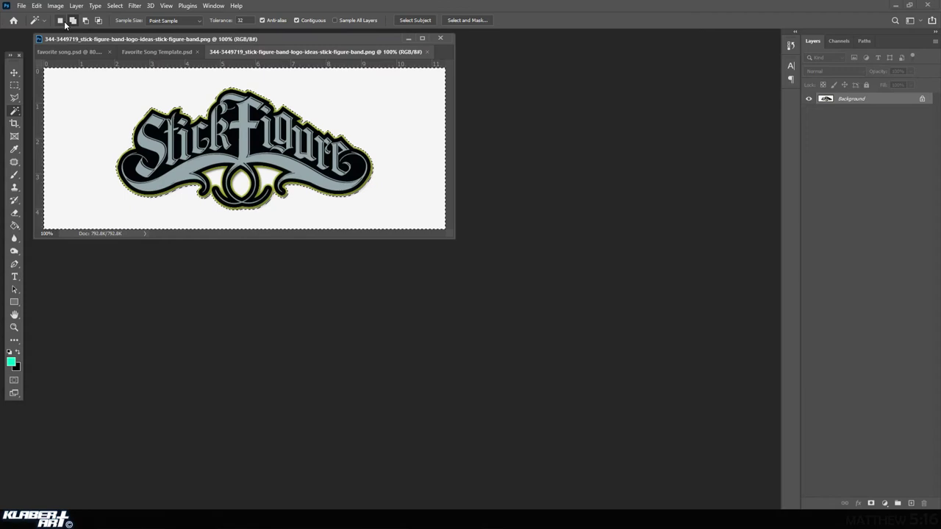
click(212, 72)
click(72, 20)
click(215, 176)
click(237, 184)
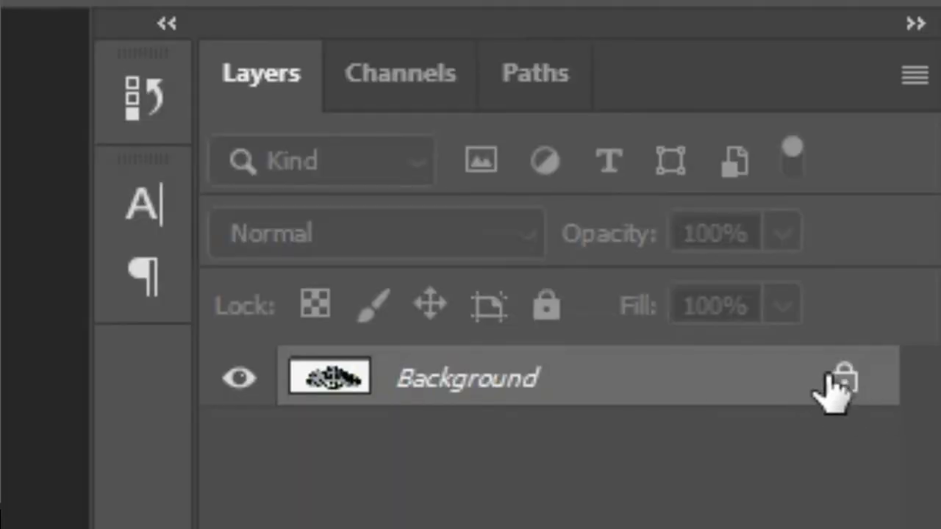
click(843, 380)
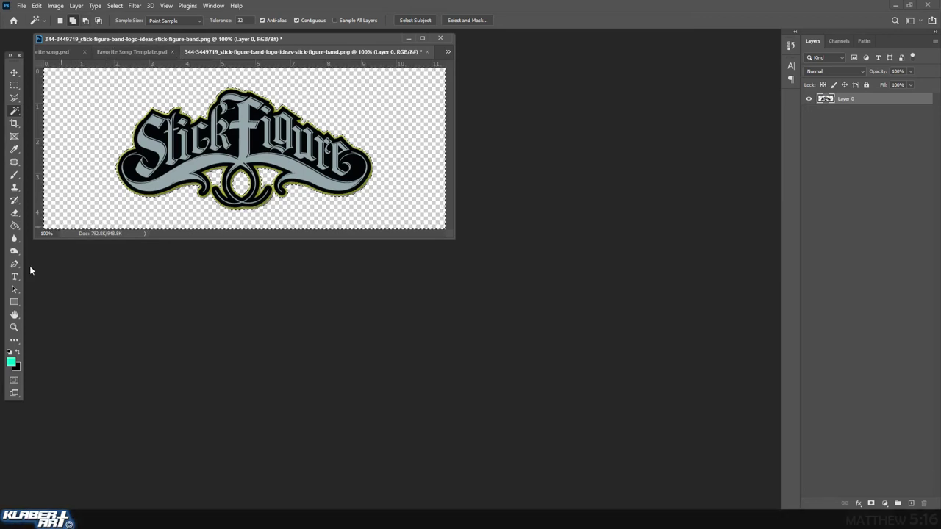
Feather the selection along the logo's edge by 1 pixel, delete the leftover fringe and deselect.
click(14, 327)
drag(147, 183, 193, 218)
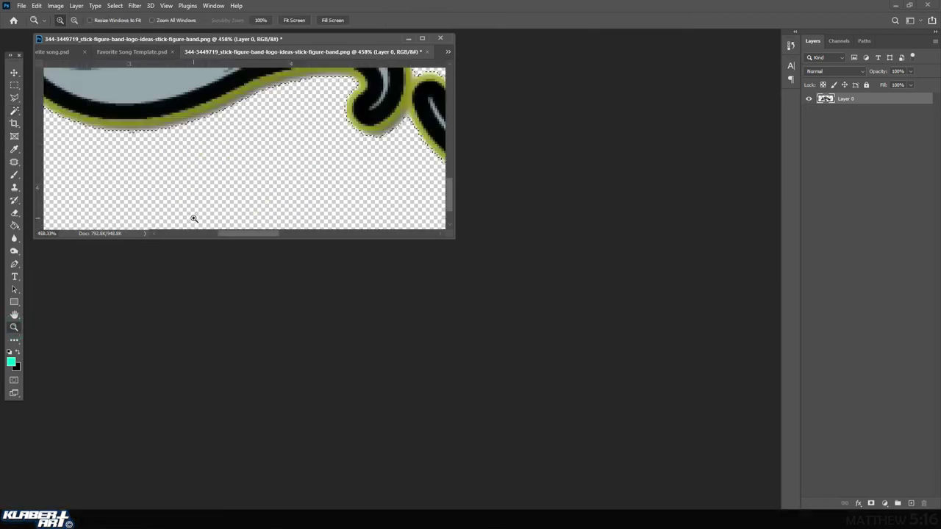
drag(175, 105, 220, 161)
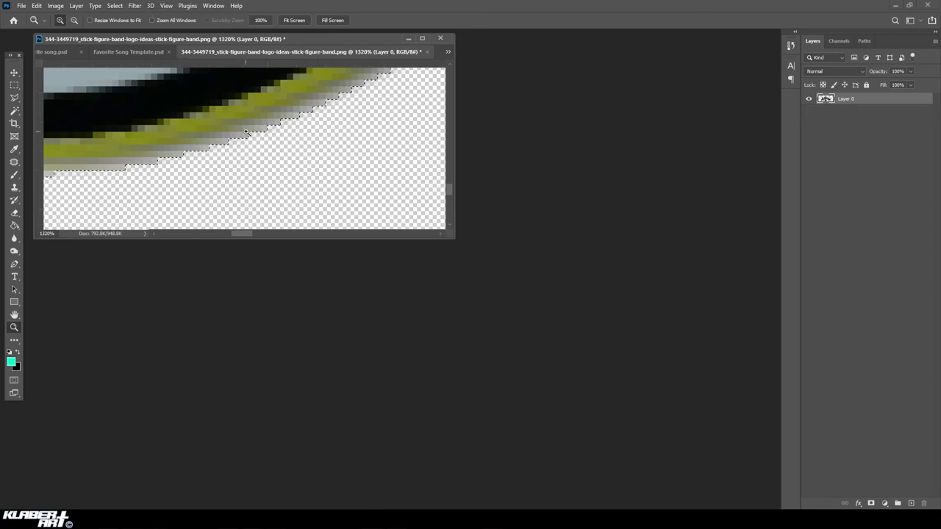
click(116, 6)
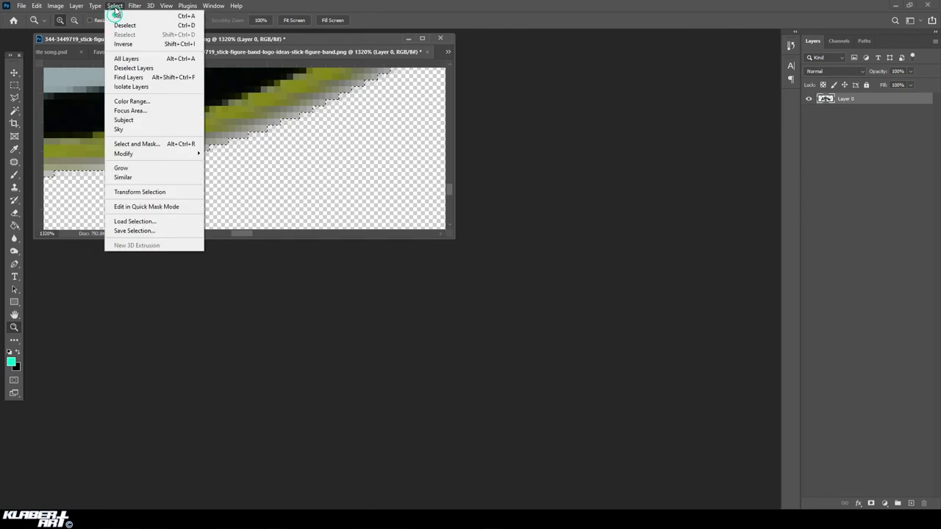
mouse_move(150, 161)
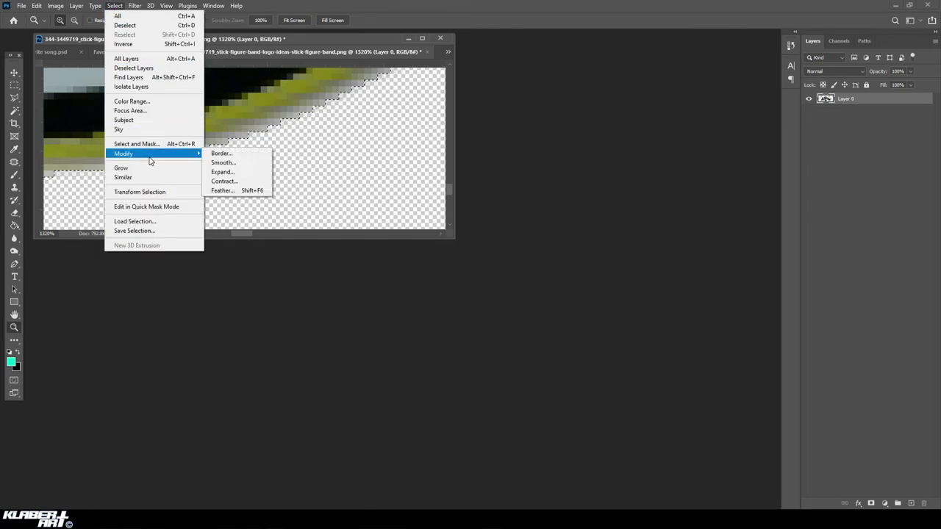
click(220, 192)
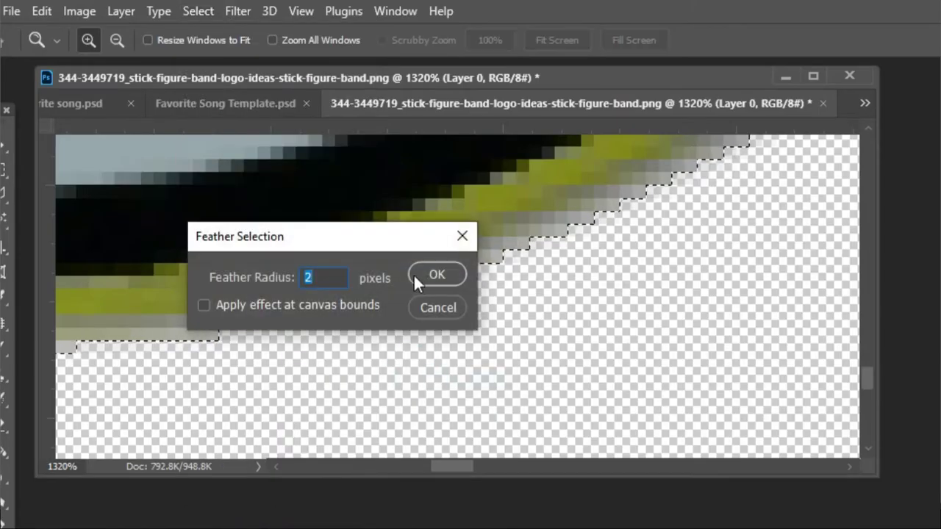
text(1)
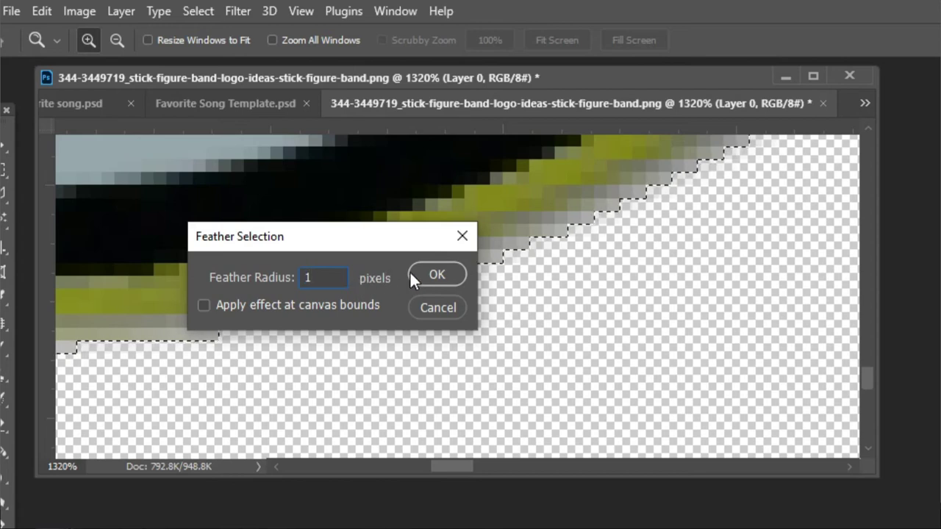
click(433, 274)
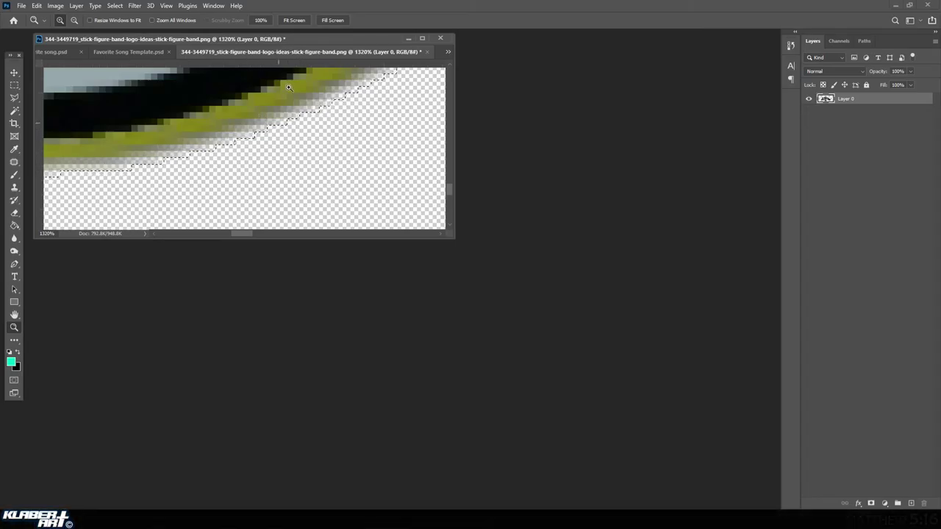
click(115, 7)
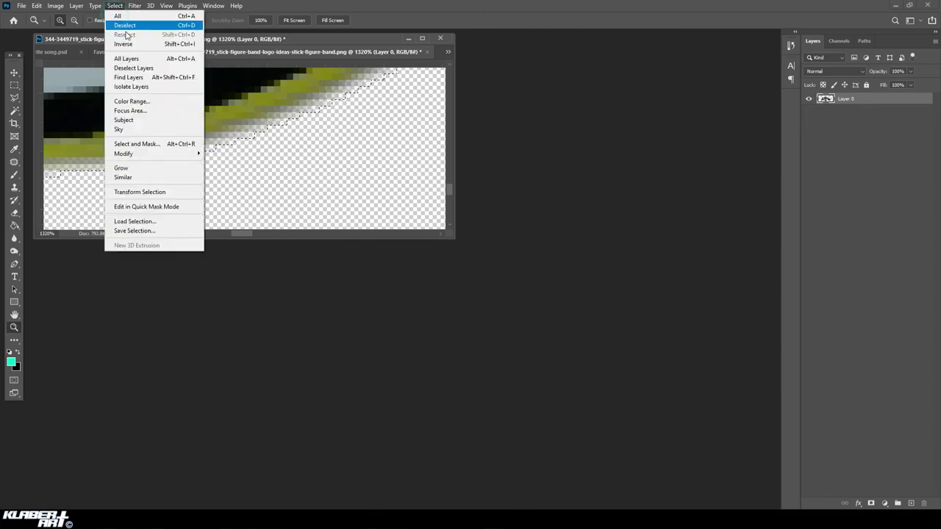
click(123, 25)
Float the logo document and copy the Stick Figure logo into the upper-left sky of Favorite Song Template.psd.
click(165, 7)
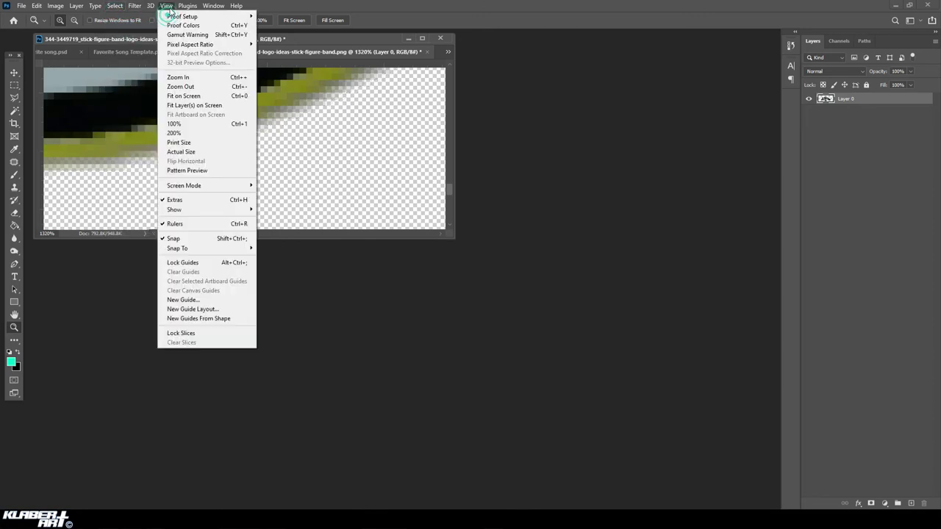
click(178, 97)
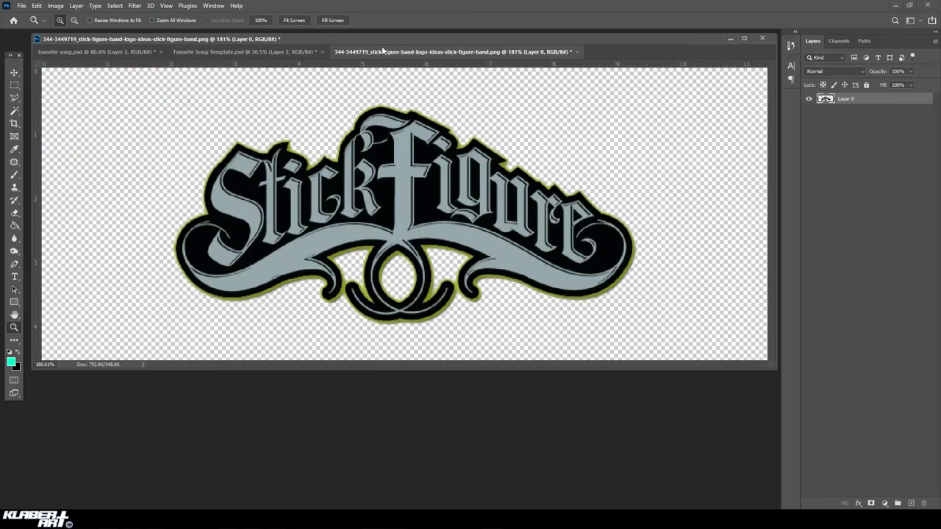
key(v)
drag(400, 52, 413, 144)
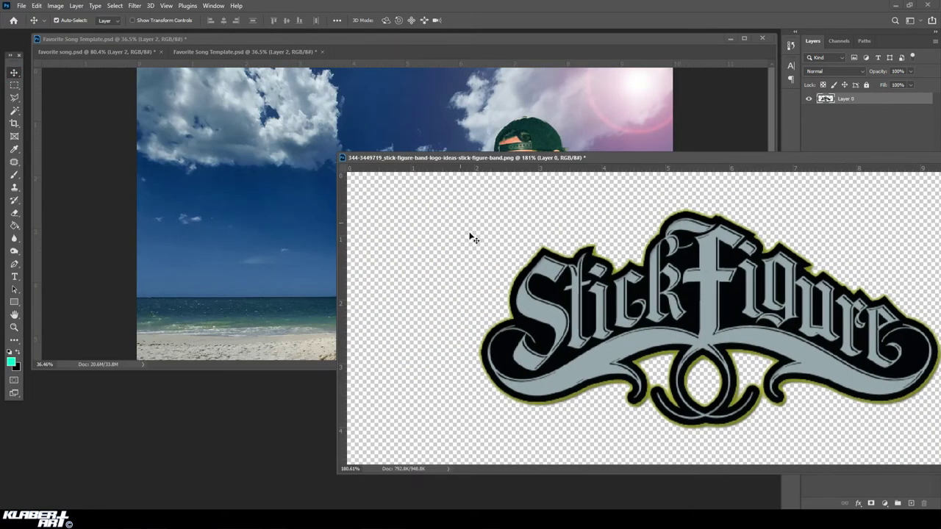
drag(544, 283, 194, 97)
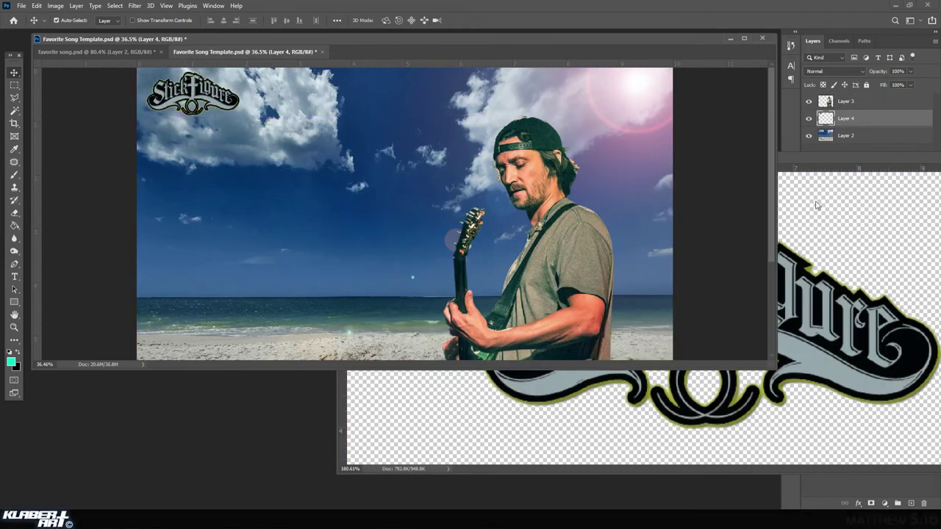
Bring the separate Stick Figure logo document forward and close it.
drag(821, 158, 584, 138)
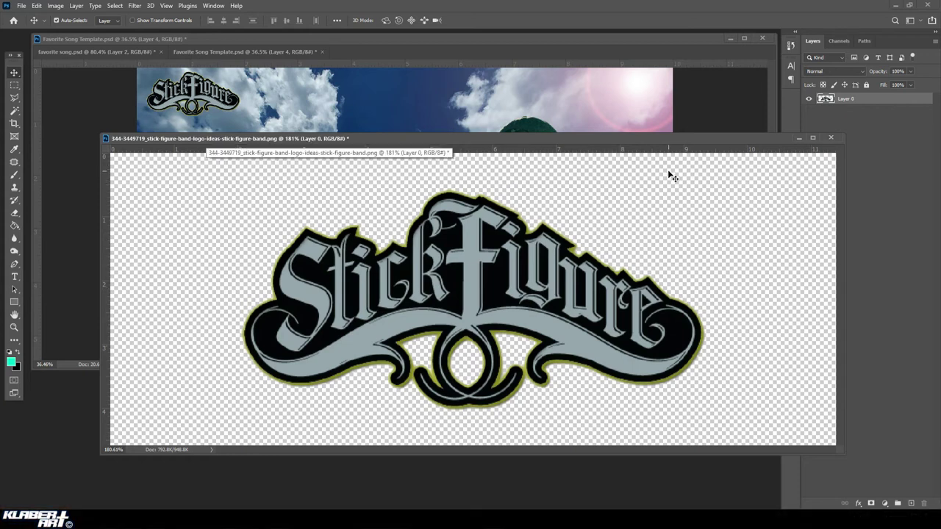
click(831, 138)
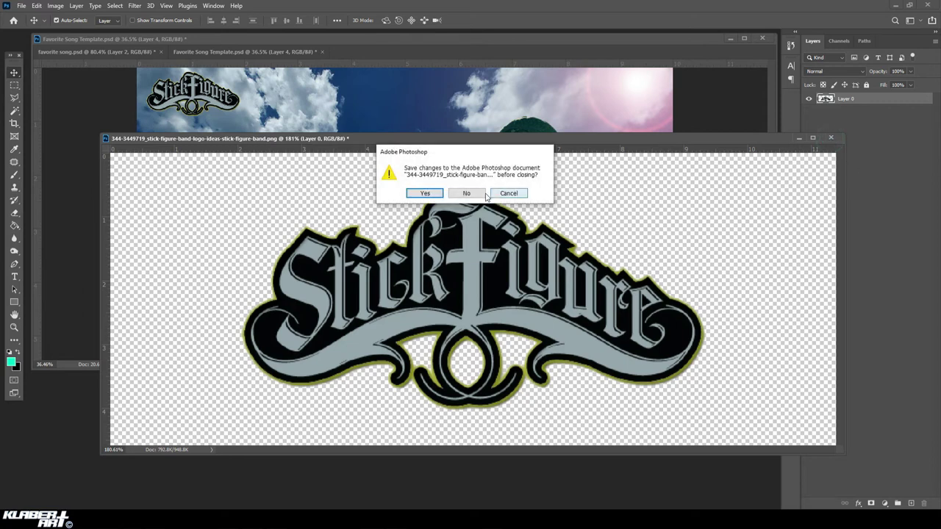
Close the logo image without saving and open the The_Earth_seen_from_Apollo_17 image from the Favorite Song folder.
click(474, 193)
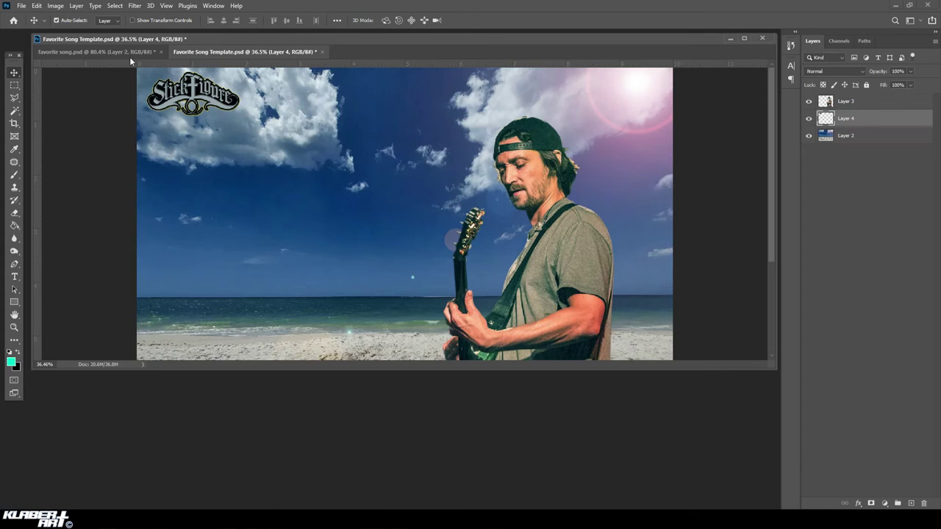
click(22, 5)
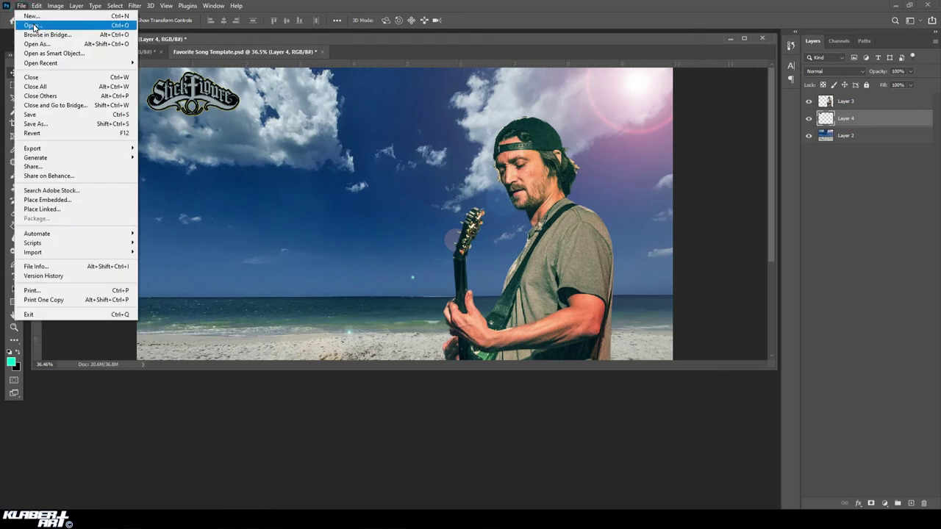
click(33, 34)
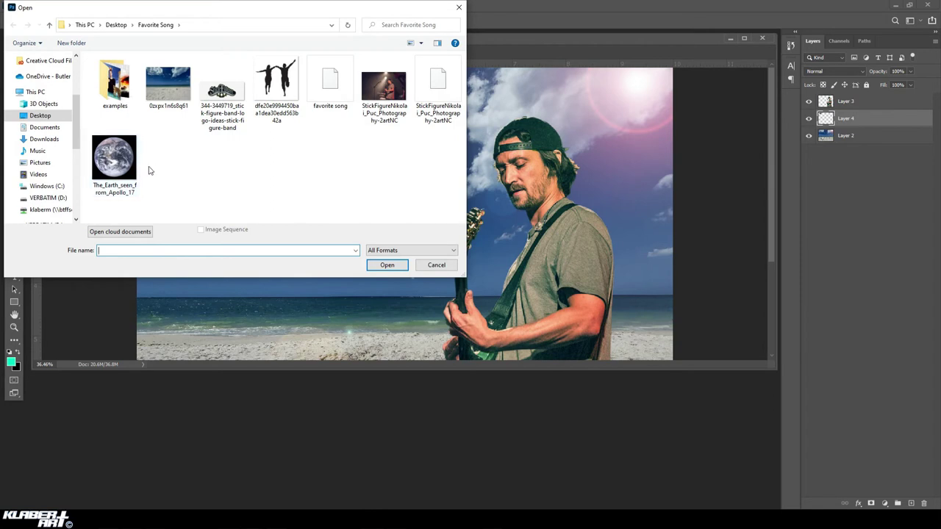
click(117, 160)
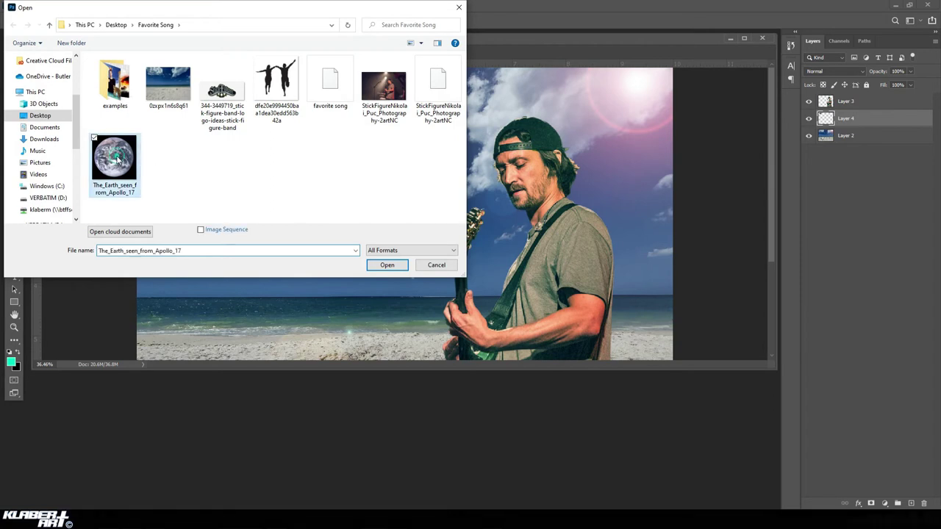
click(395, 265)
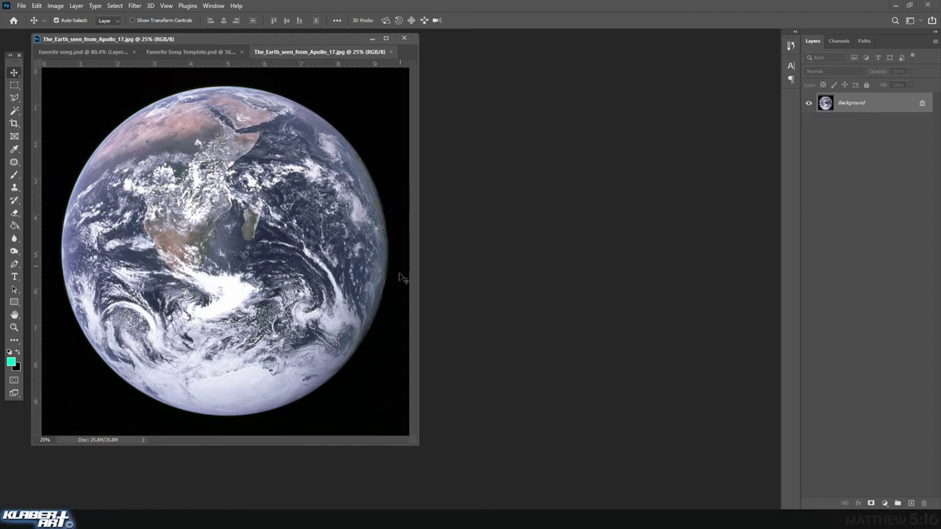
Try an elliptical marquee selection around the Earth and deselect it.
click(11, 112)
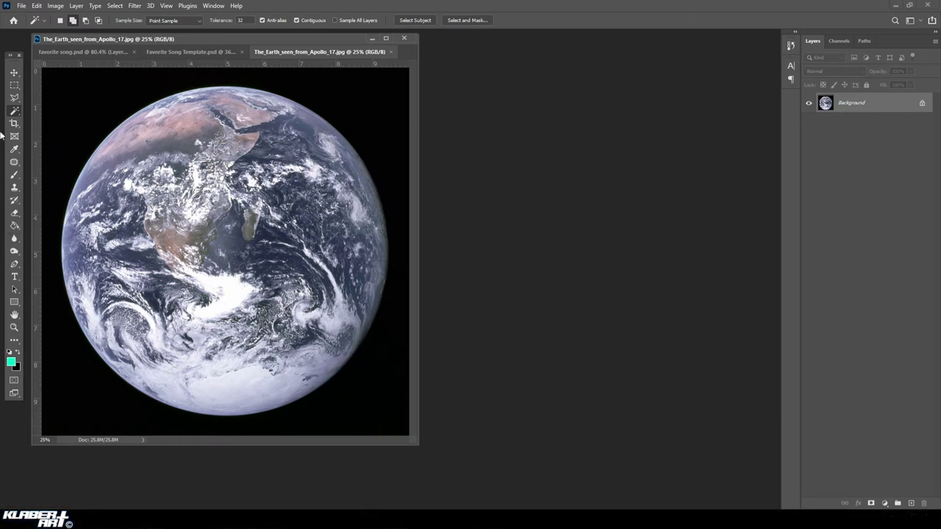
right_click(14, 87)
click(46, 93)
drag(100, 103, 118, 12)
click(116, 6)
click(115, 6)
click(115, 6)
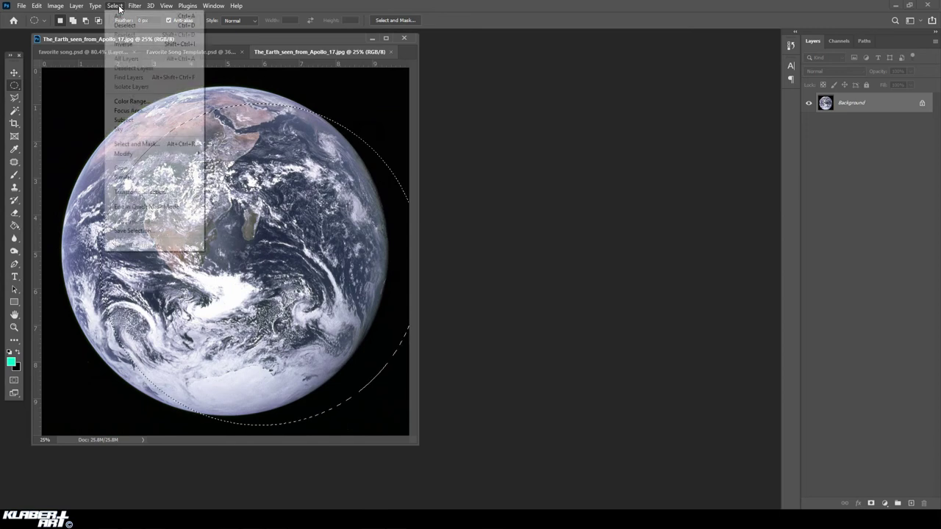
click(126, 27)
Select the black background around the Earth with the Magic Wand, unlock the Background layer and delete the selected area.
key(w)
click(98, 95)
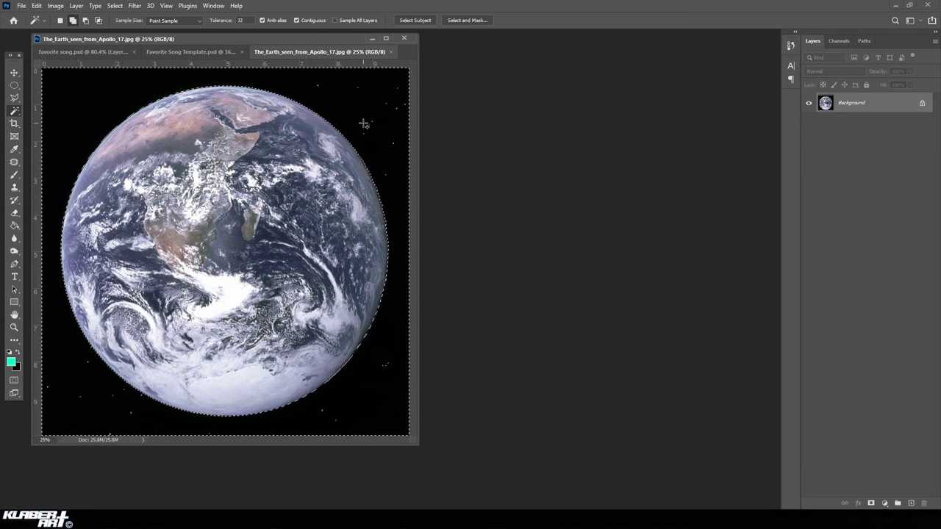
click(922, 104)
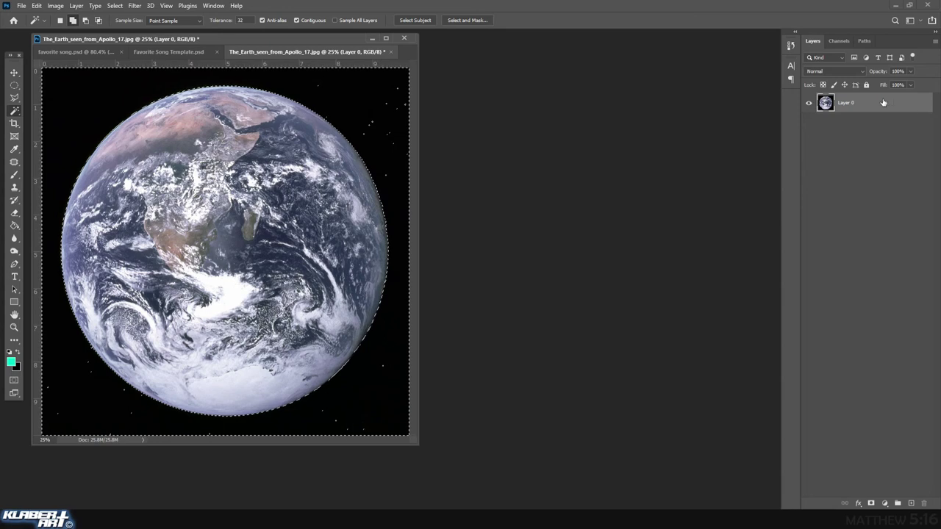
key(Delete)
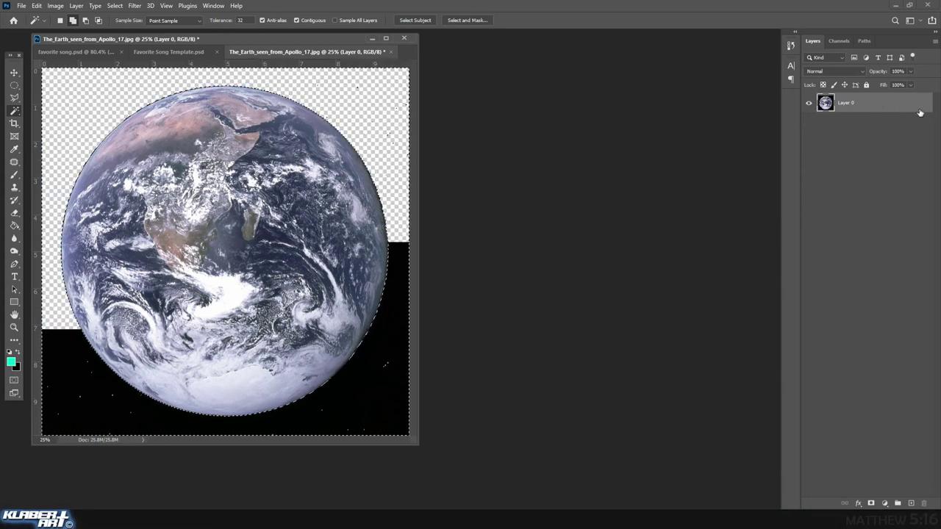
Feather the selection by 1 pixel and clear the selected area again to soften the Earth's edge.
click(114, 6)
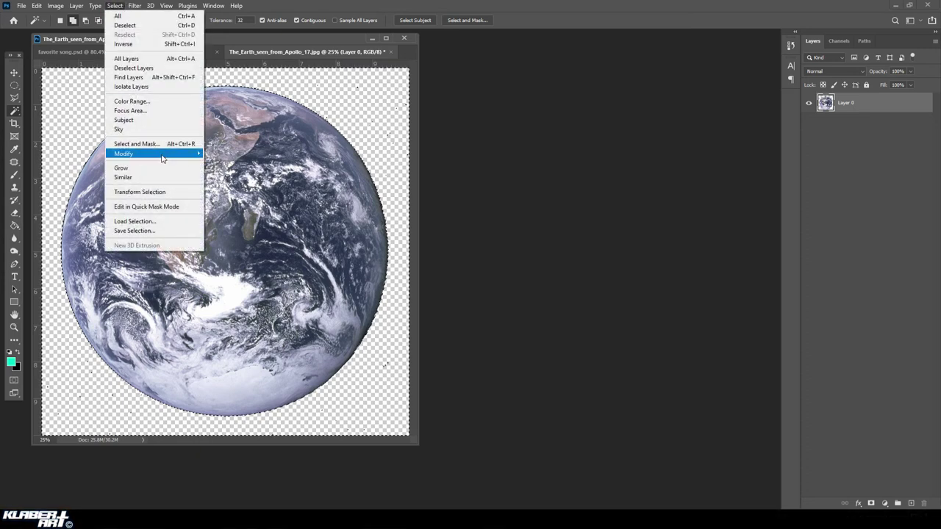
mouse_move(163, 156)
click(224, 190)
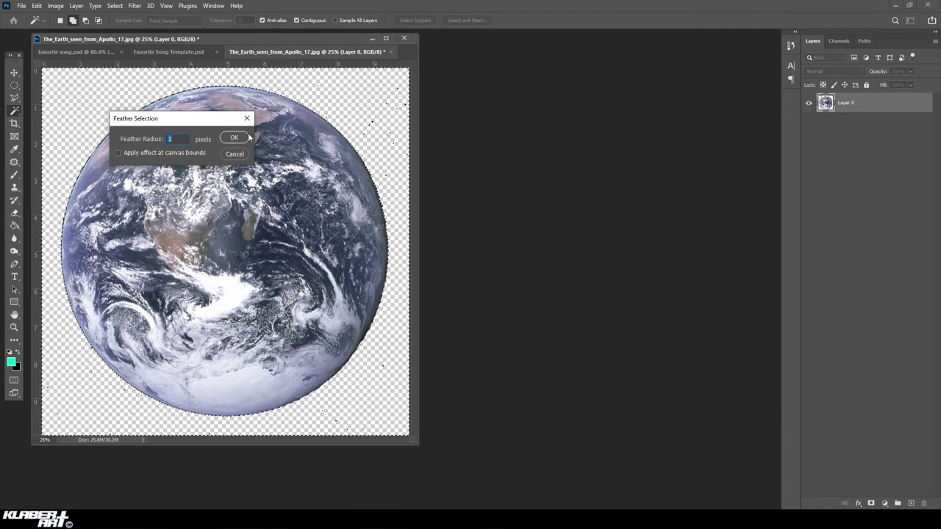
drag(191, 122, 544, 116)
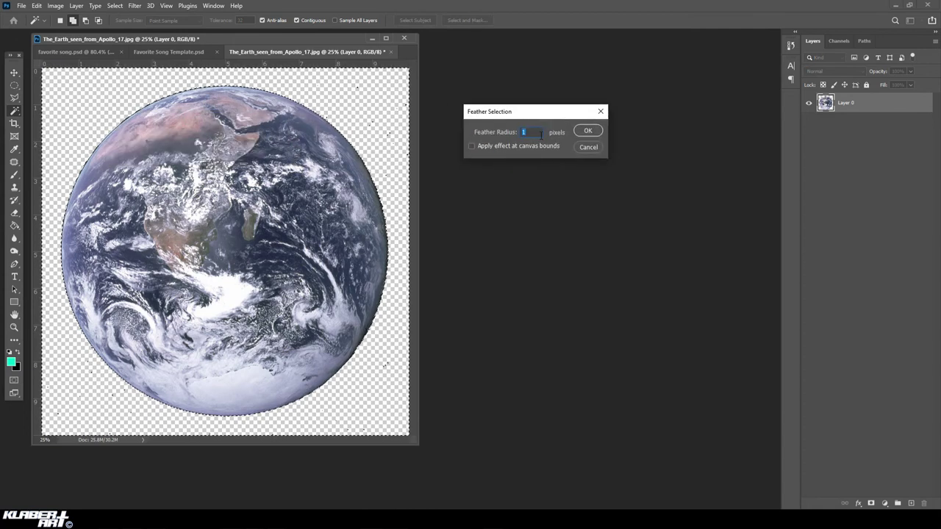
click(578, 132)
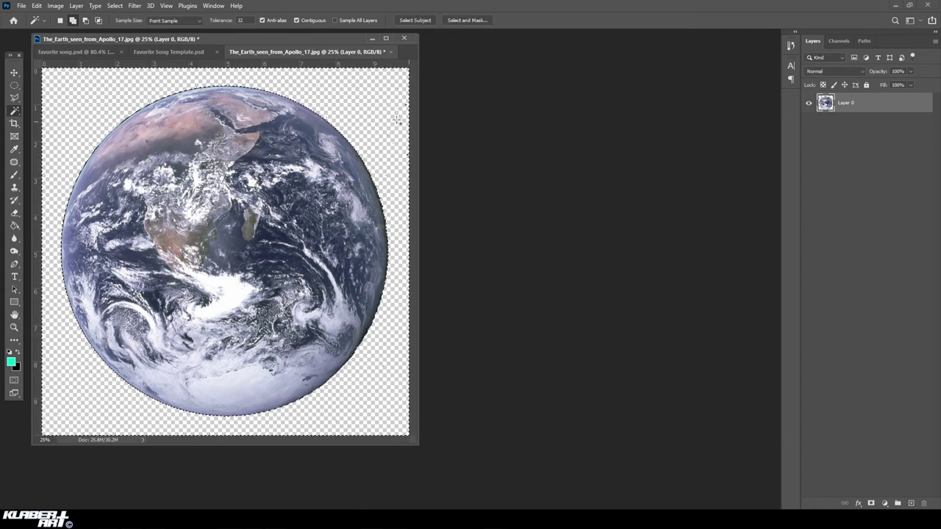
key(ctrl+d)
key(ctrl+shift+d)
Examine the Earth's feathered edge close up and deselect the surrounding area.
key(z)
drag(124, 94, 234, 180)
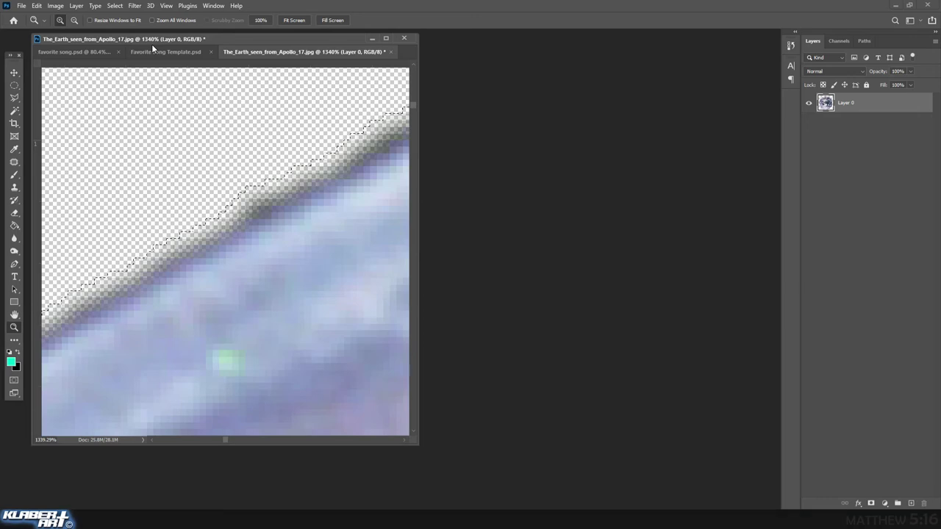
click(172, 7)
click(183, 96)
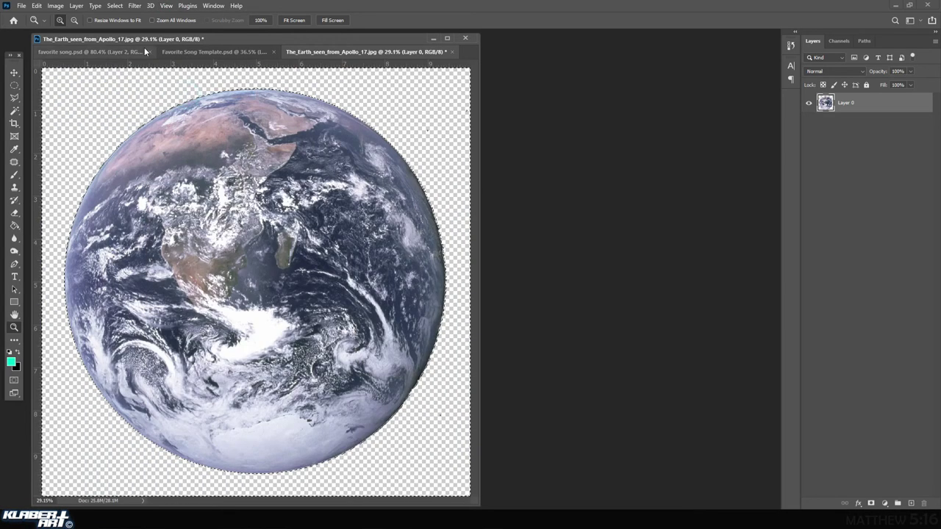
click(115, 6)
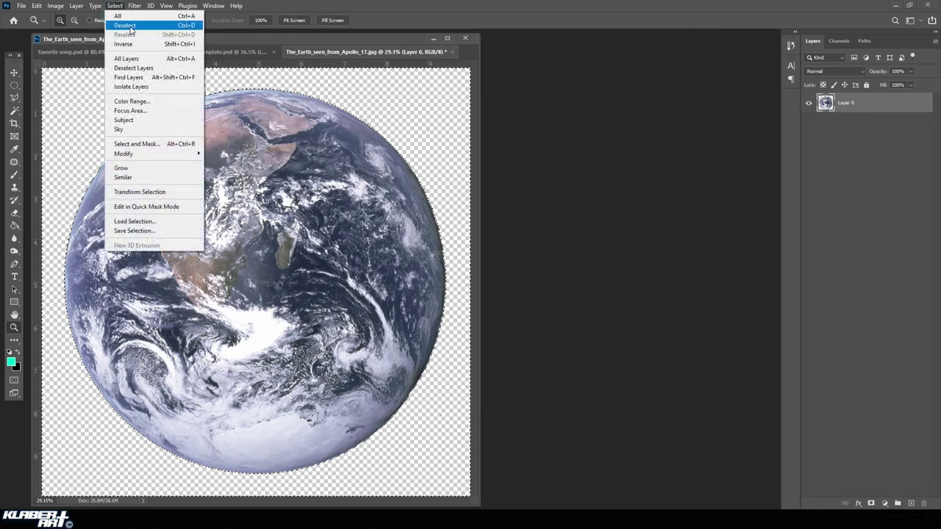
click(126, 25)
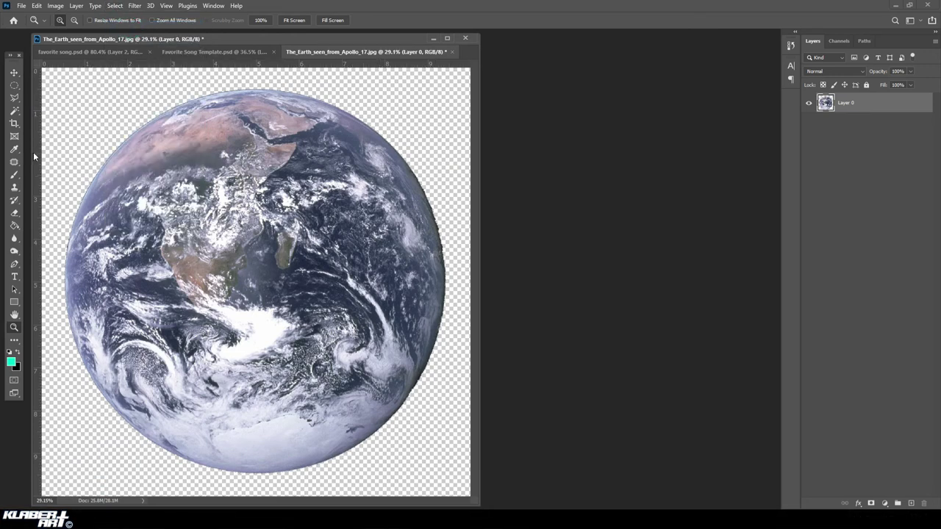
Copy the cut-out Earth into Favorite Song Template.psd with the Move tool and close the Earth image without saving.
click(13, 73)
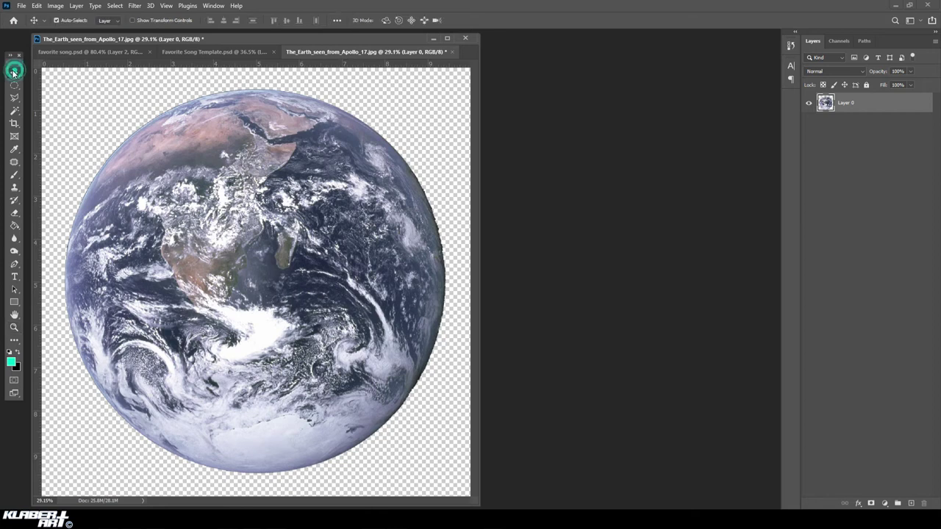
drag(343, 64, 350, 199)
drag(434, 334, 280, 270)
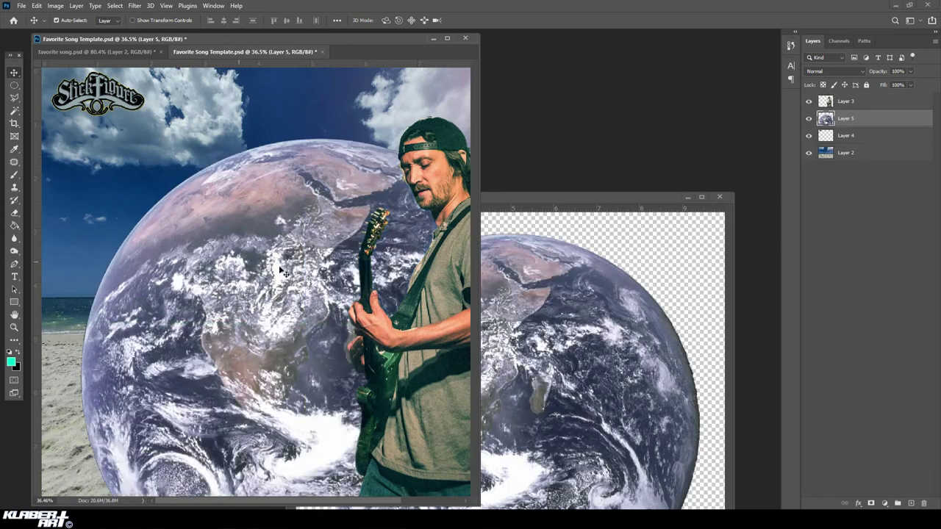
click(720, 199)
click(471, 199)
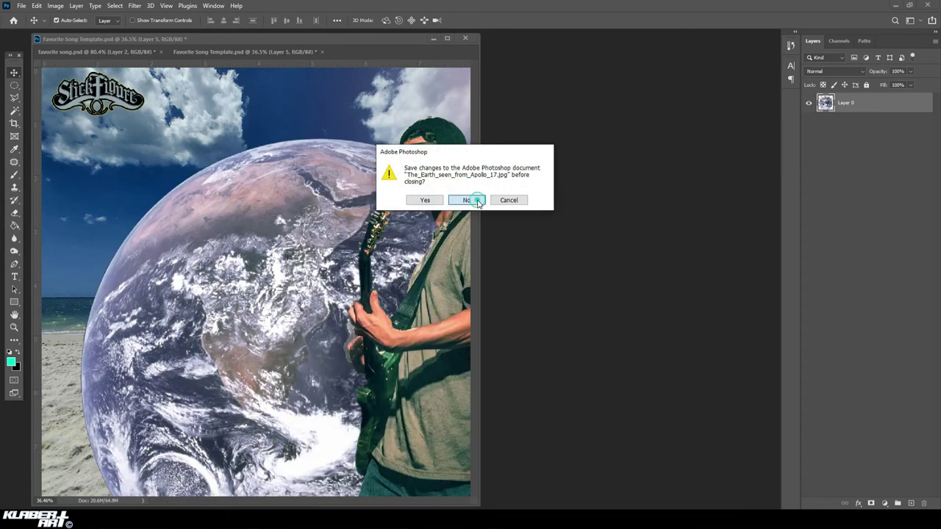
Scale the Earth layer to about 55.06% with Free Transform and place it over the horizon between the logo and the guitarist.
drag(313, 250, 271, 219)
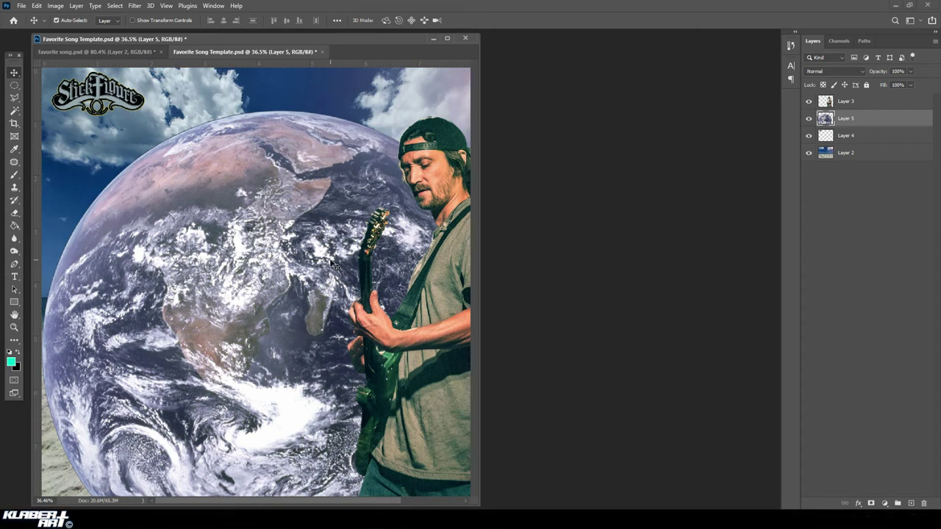
click(37, 5)
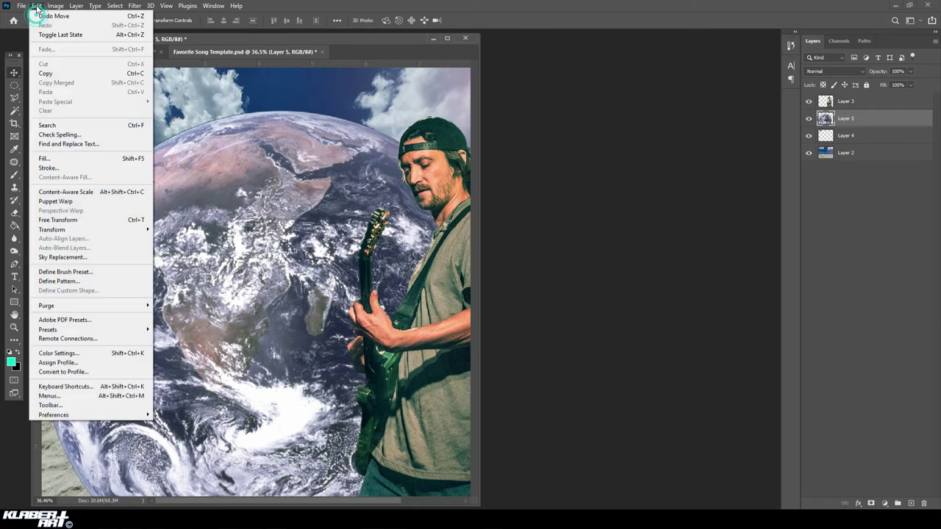
click(81, 217)
drag(61, 116, 103, 134)
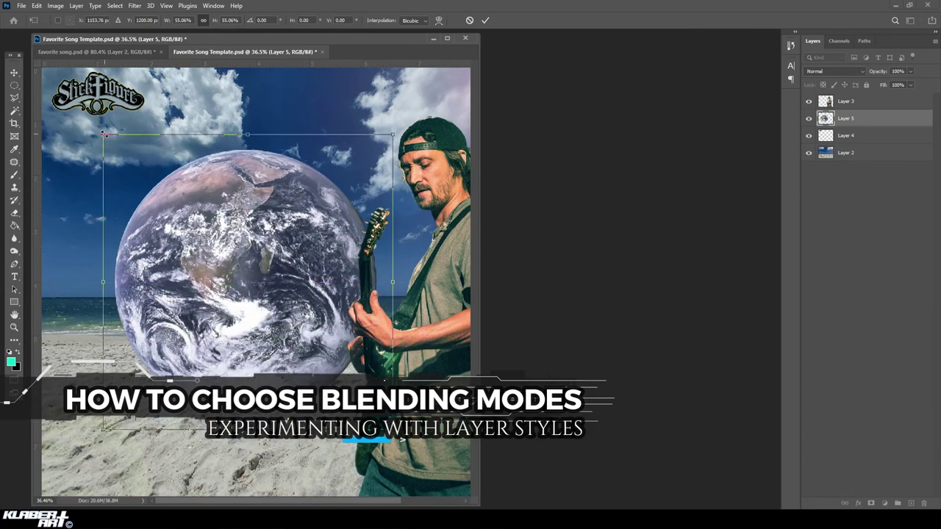
drag(288, 251, 272, 225)
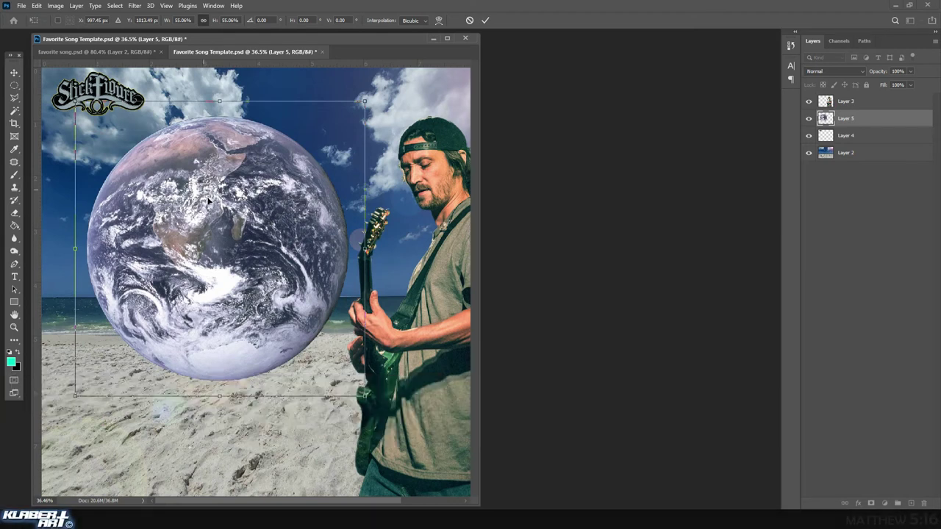
drag(212, 208, 209, 202)
key(Return)
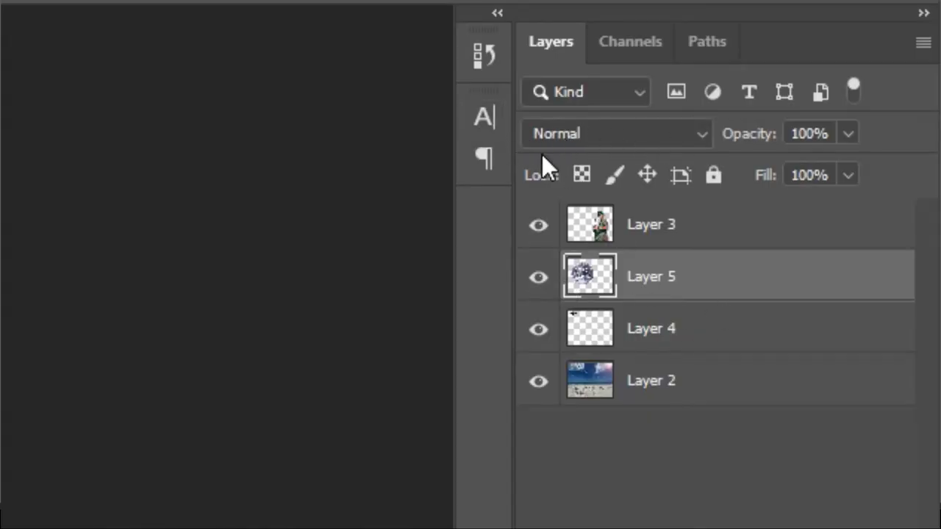
Set the Earth layer's blending mode to Dissolve, and toggle Layer 4 and Layer 2 off and back on.
click(565, 135)
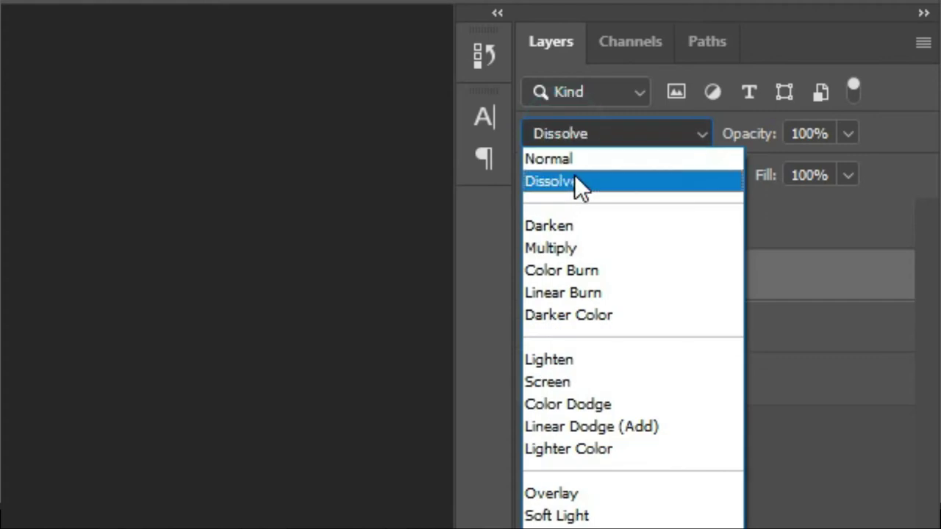
click(574, 179)
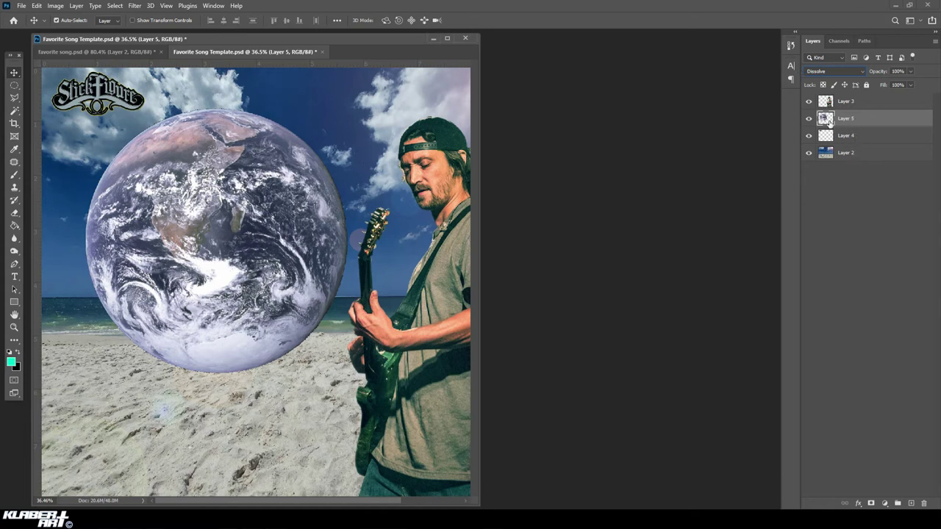
click(809, 136)
click(809, 136)
click(809, 153)
click(809, 153)
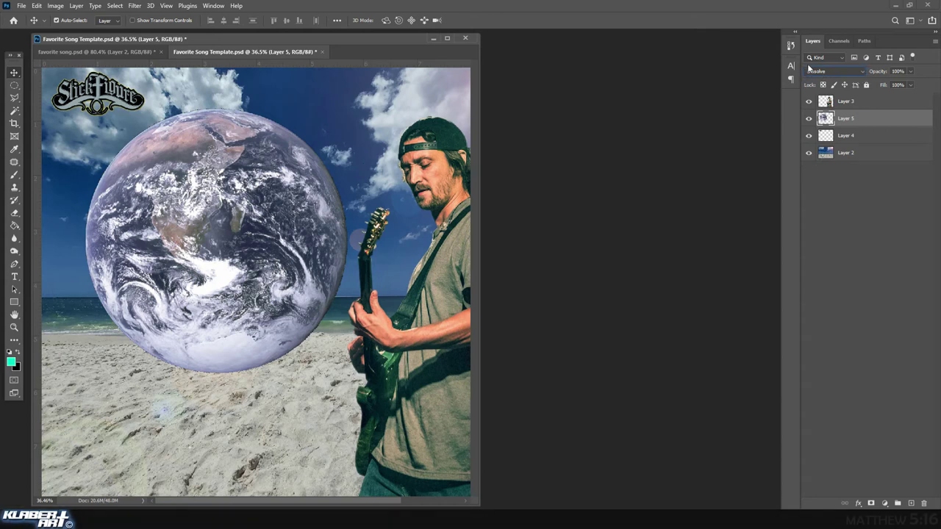
Switch the Earth layer's blending mode to Normal and back to Dissolve.
click(824, 70)
click(815, 78)
click(821, 71)
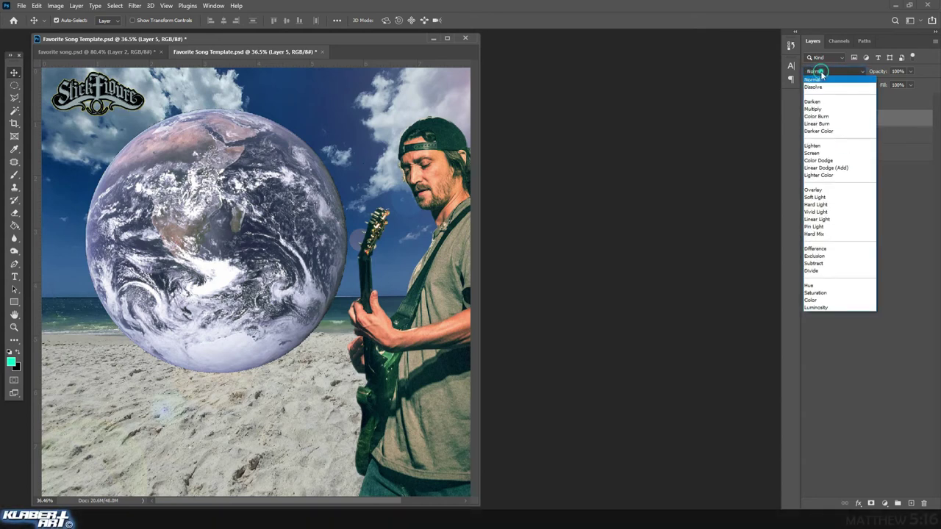
click(819, 87)
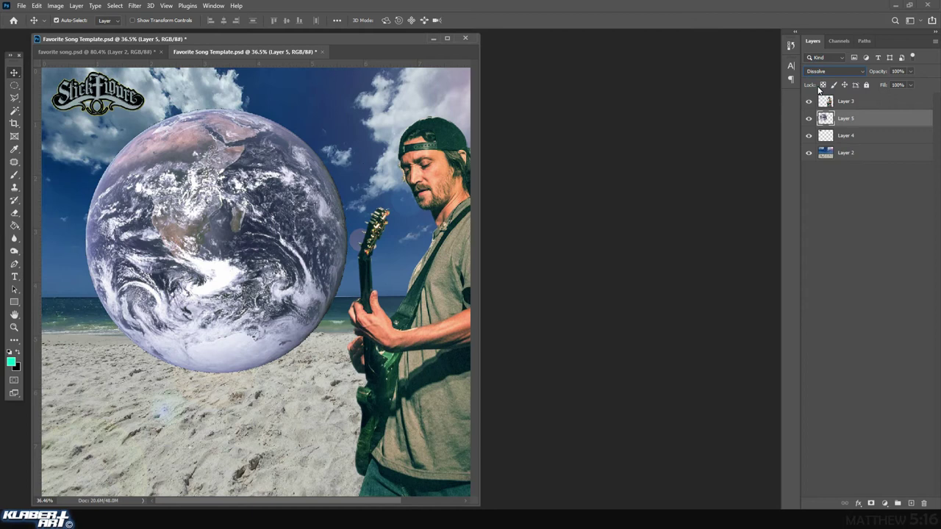
Try blending modes from Darken through Exclusion on the Earth layer, including Color Burn, Color Dodge, Lighter Color, Hard Light and Soft Light.
key(Down)
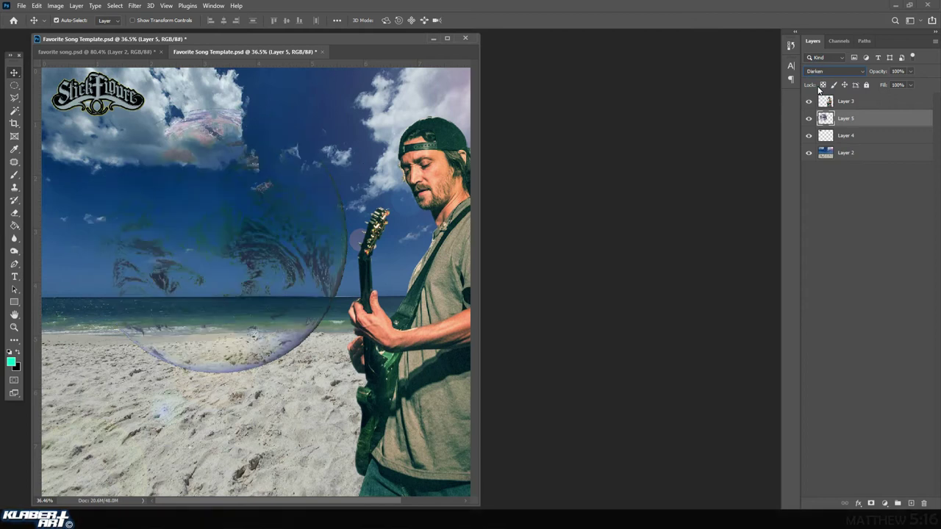
key(Down)
key(Down)
key(Down)
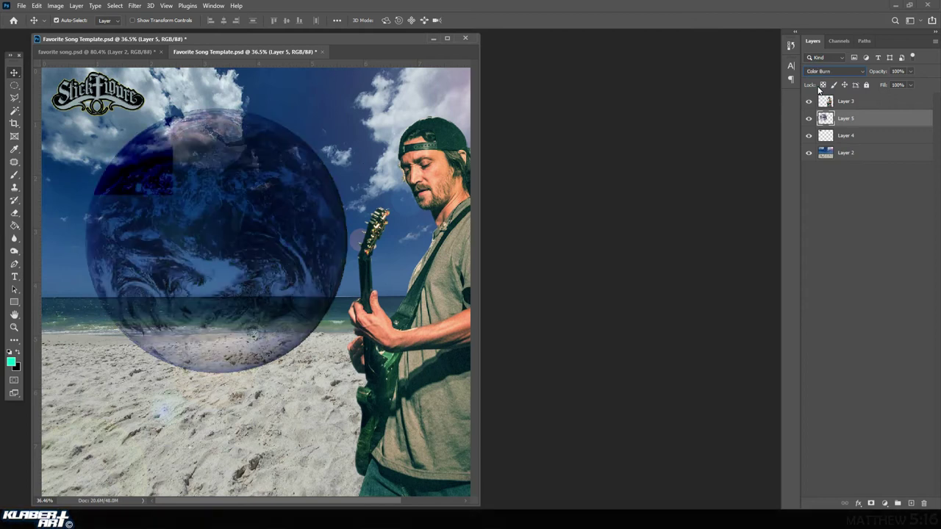
key(Down)
key(Down)
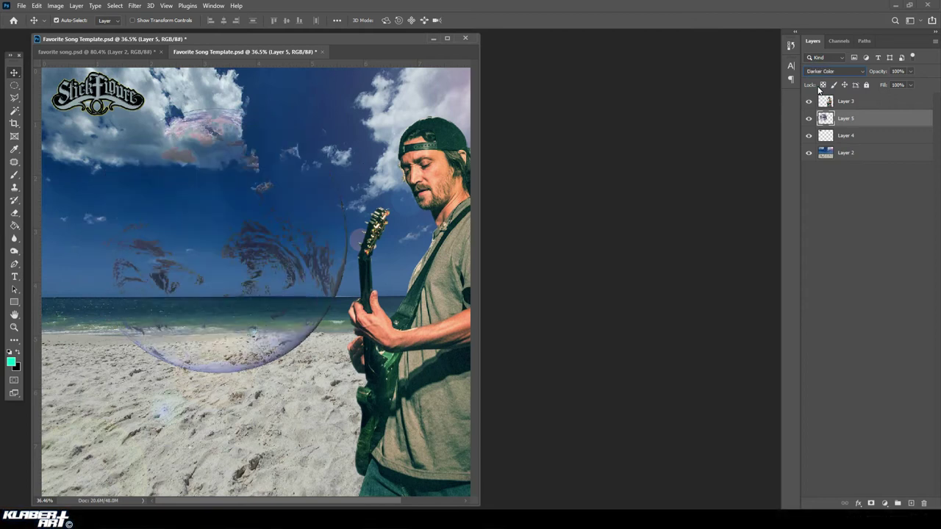
key(Down)
key(Down)
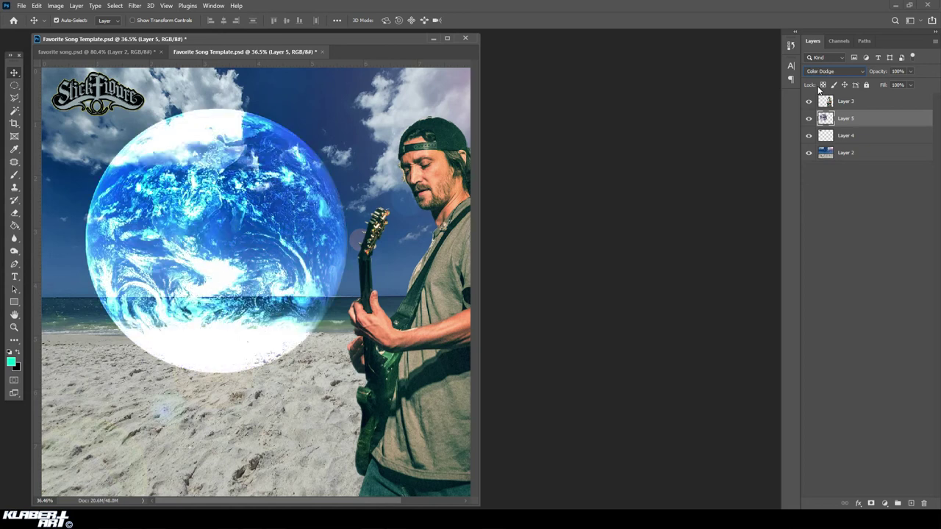
key(Down)
key(Down)
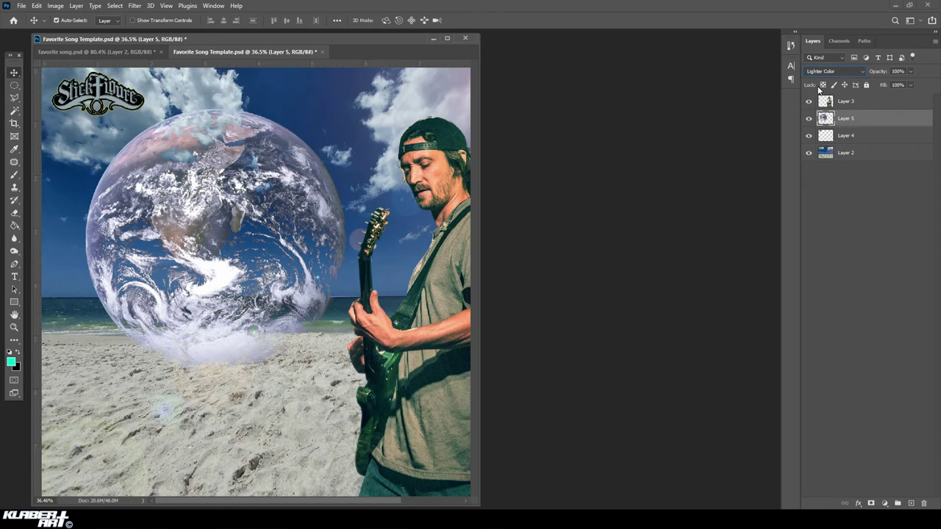
key(Down)
key(Down)
key(Down)
key(Down)
key(Down)
key(Down)
key(Down)
key(Down)
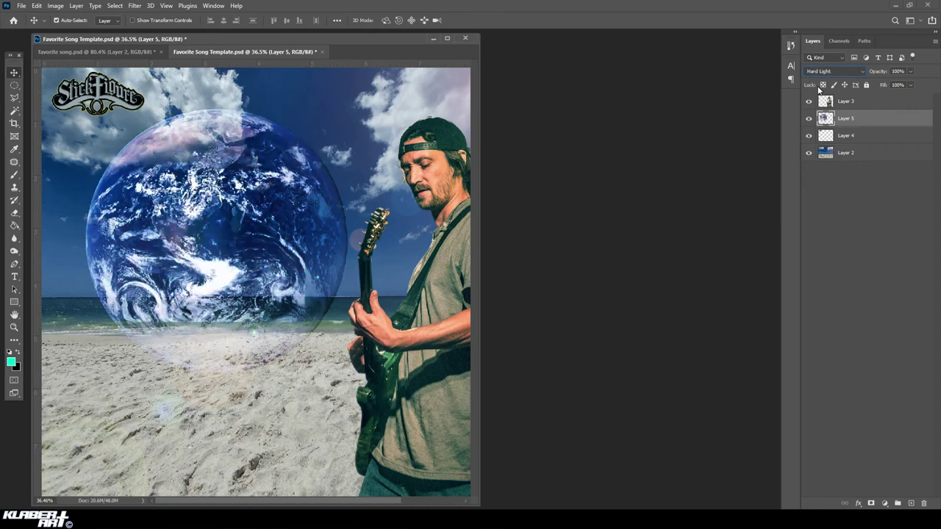
key(Up)
key(Up)
key(Up)
key(Up)
key(Up)
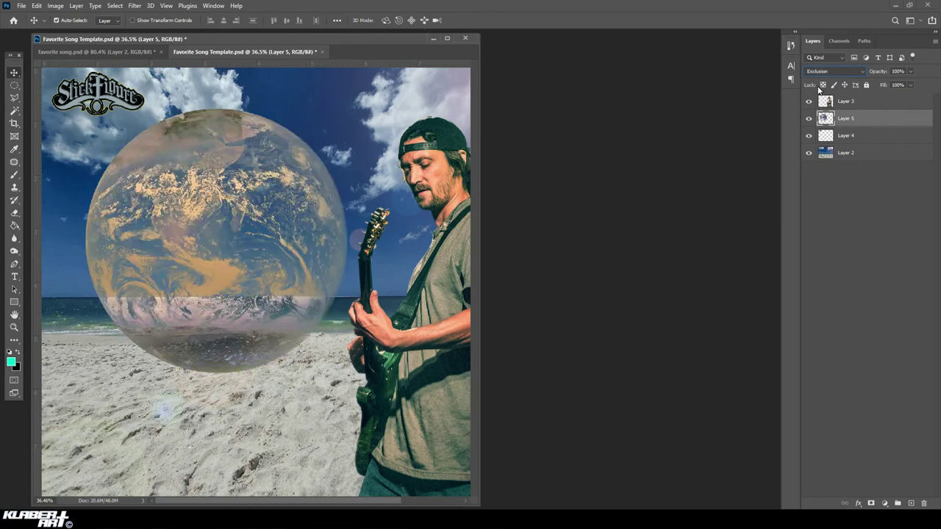
key(Up)
key(Up)
key(Up)
key(Up)
key(Up)
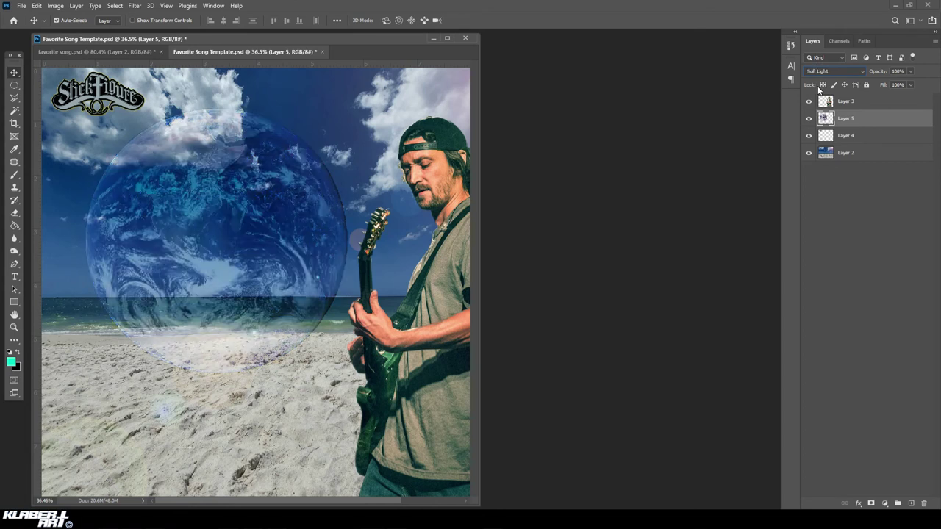
Compare Screen with Lighten on the Earth layer, settle on Lighten, and shift the Earth slightly to the left.
key(Up)
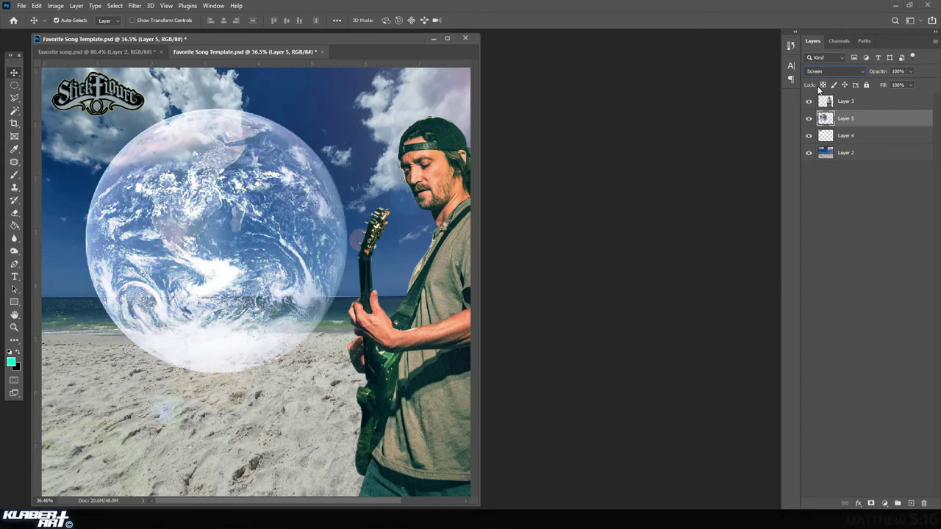
key(Up)
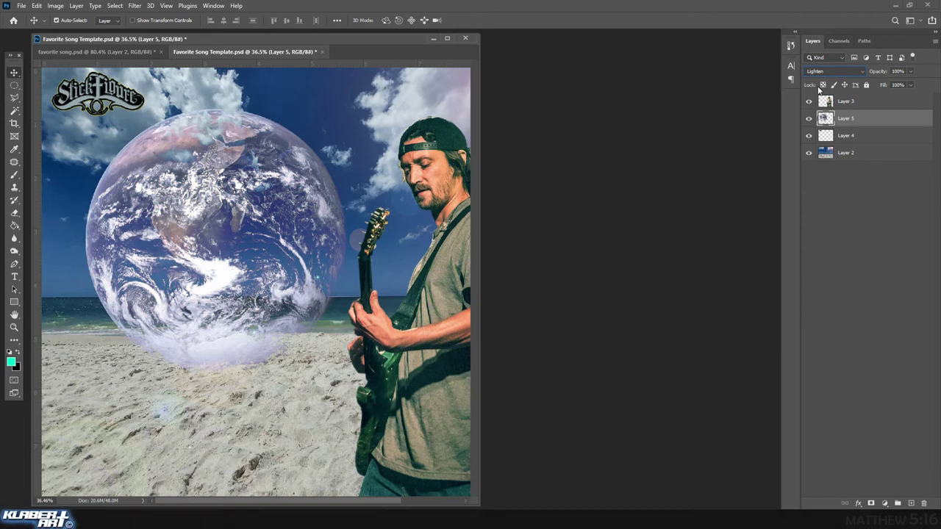
key(Up)
key(Down)
key(Down)
key(Up)
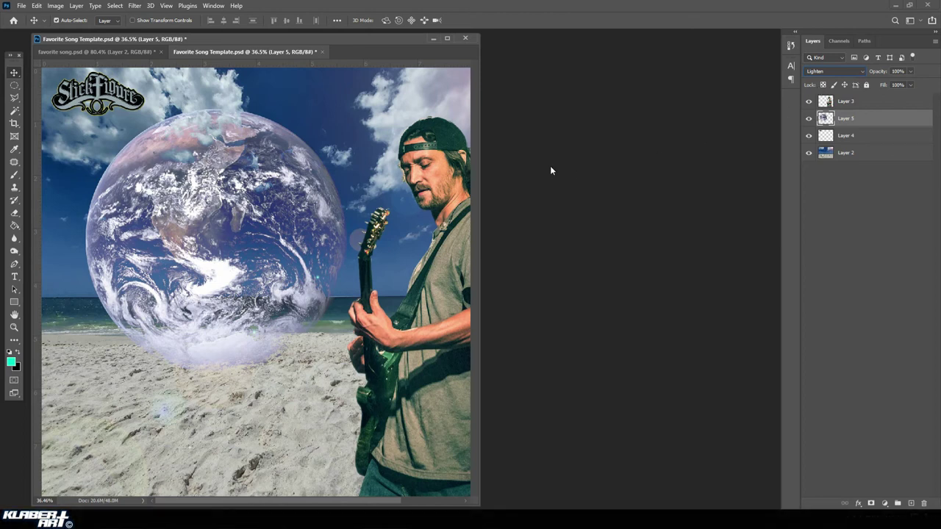
drag(206, 214, 201, 213)
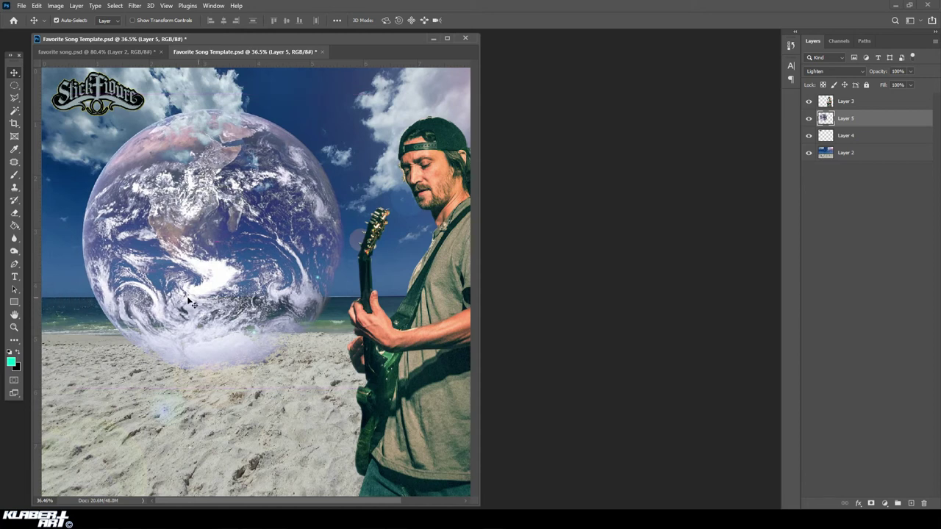
Switch from the Elliptical Marquee to the Rectangular Marquee tool.
click(14, 86)
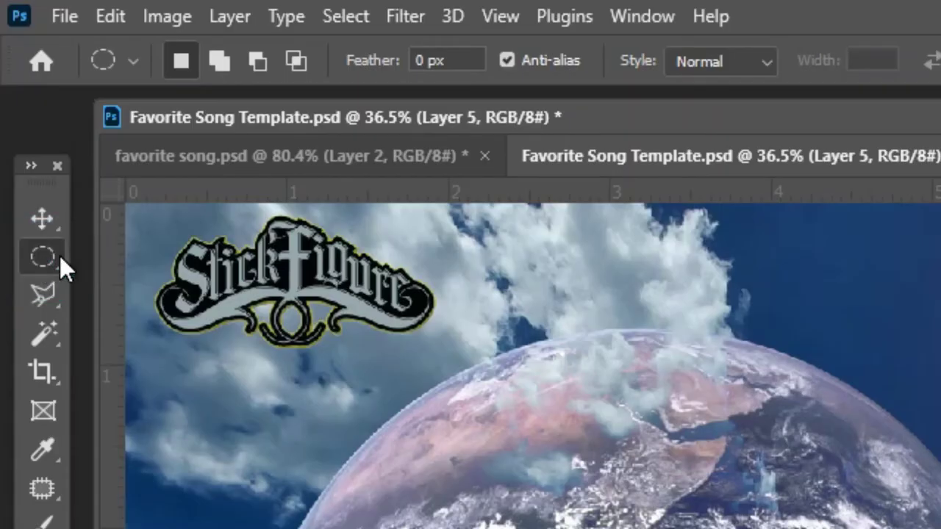
right_click(18, 86)
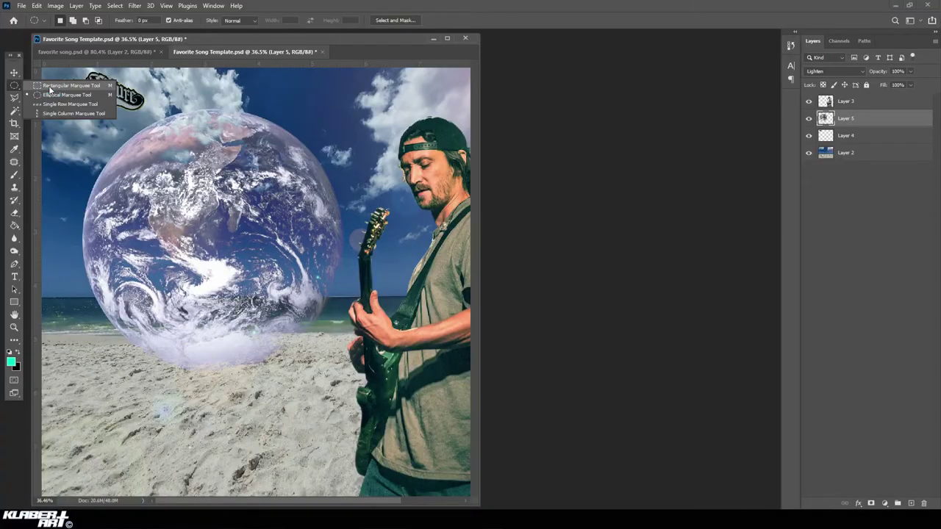
click(147, 259)
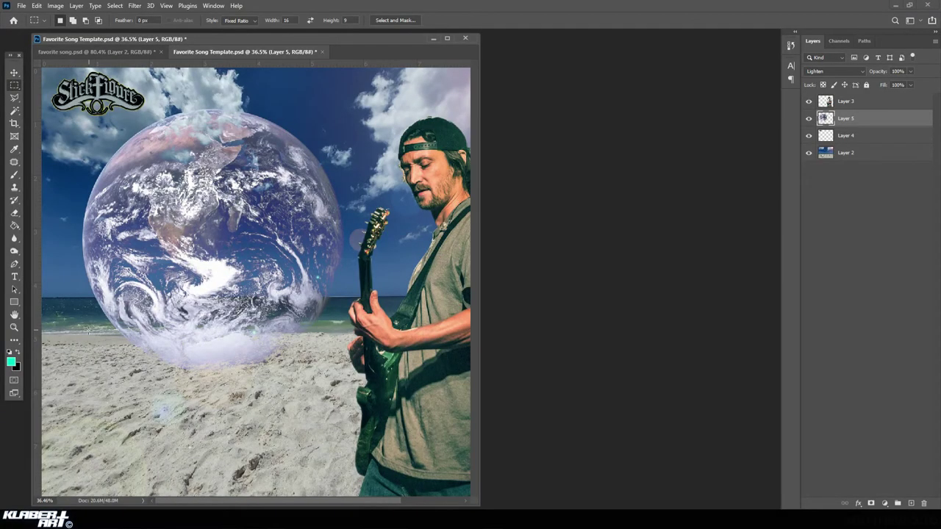
Try to select the part of the Earth below the horizon with the marquee's 16:9 fixed ratio.
click(14, 327)
drag(78, 288, 118, 319)
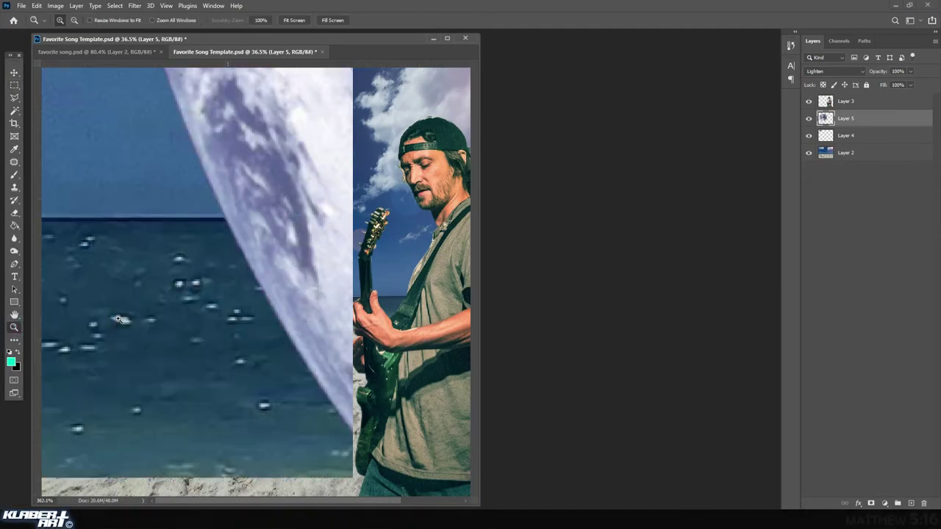
click(14, 86)
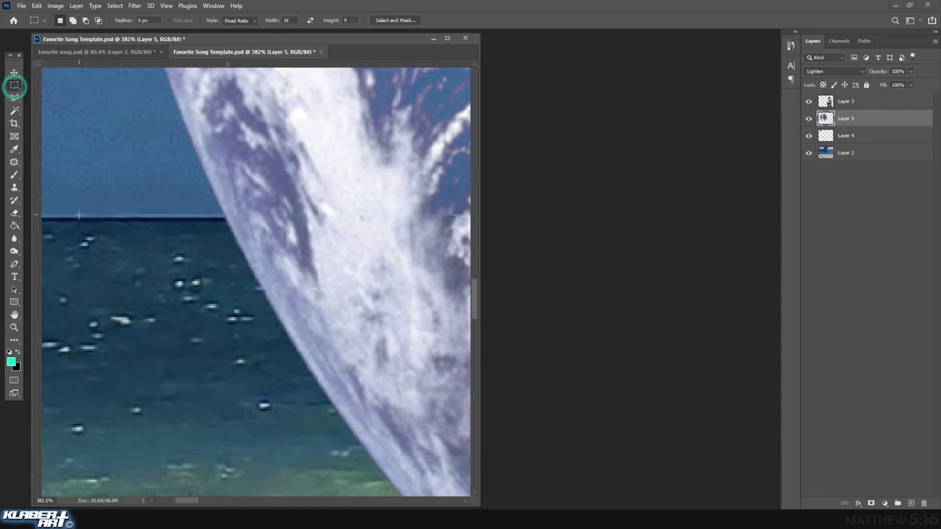
drag(76, 217, 356, 373)
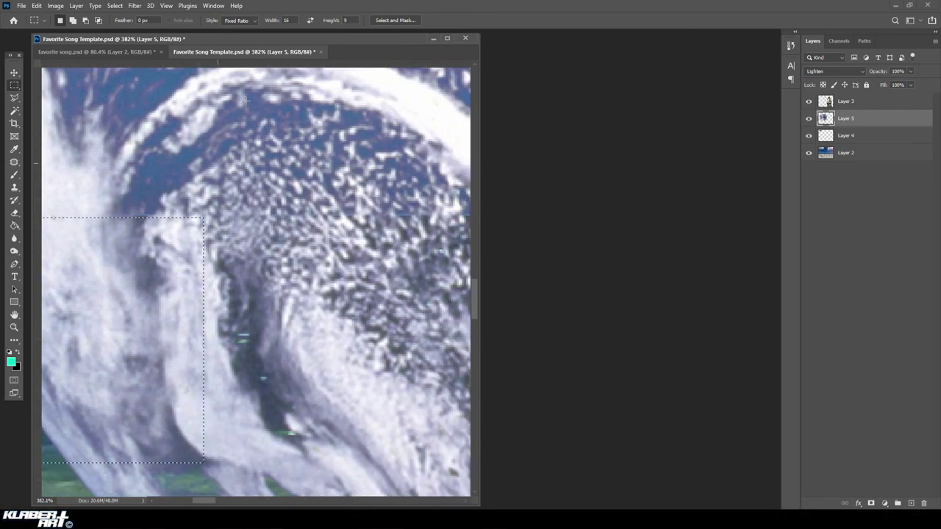
Set the Rectangular Marquee's style to Normal and fit the whole image on screen.
click(227, 20)
click(229, 27)
click(166, 6)
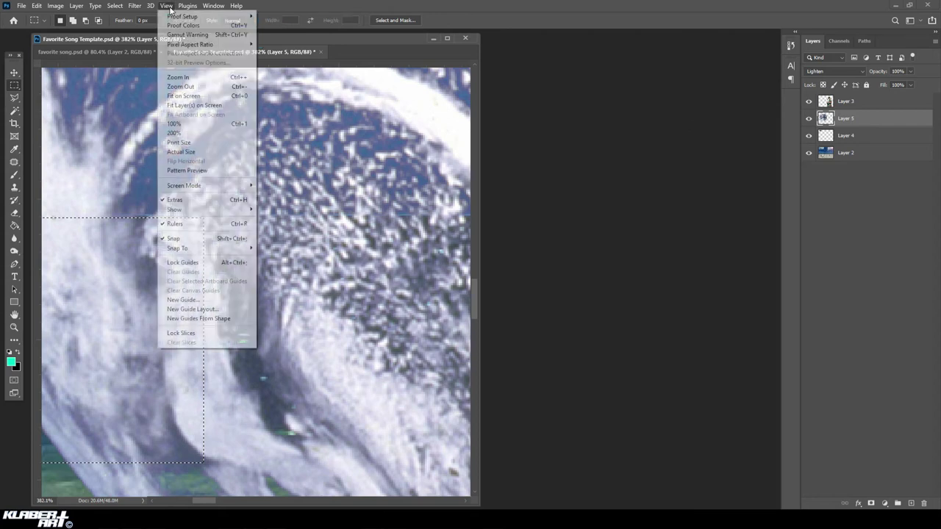
click(190, 96)
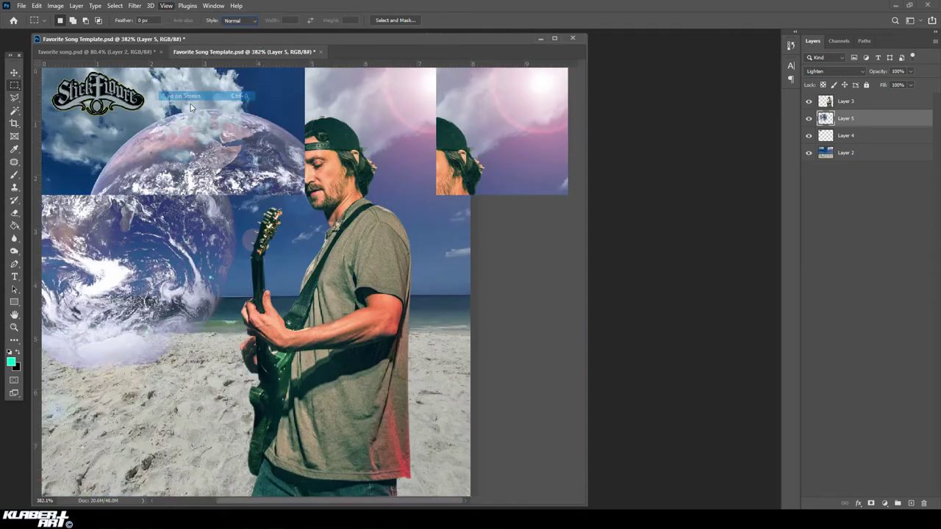
Delete the part of the Earth below the horizon with a rectangular selection starting at the sea's upper edge, and deselect.
click(13, 327)
drag(45, 276, 103, 322)
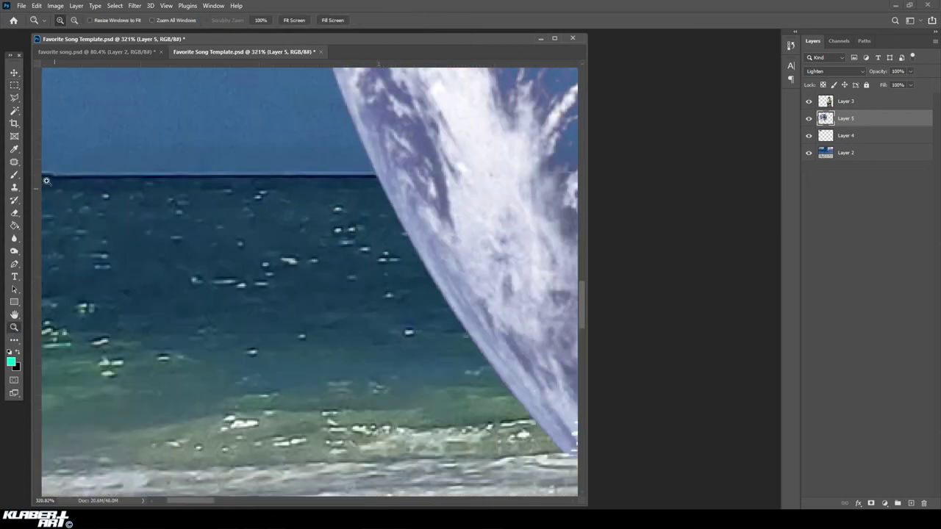
click(14, 85)
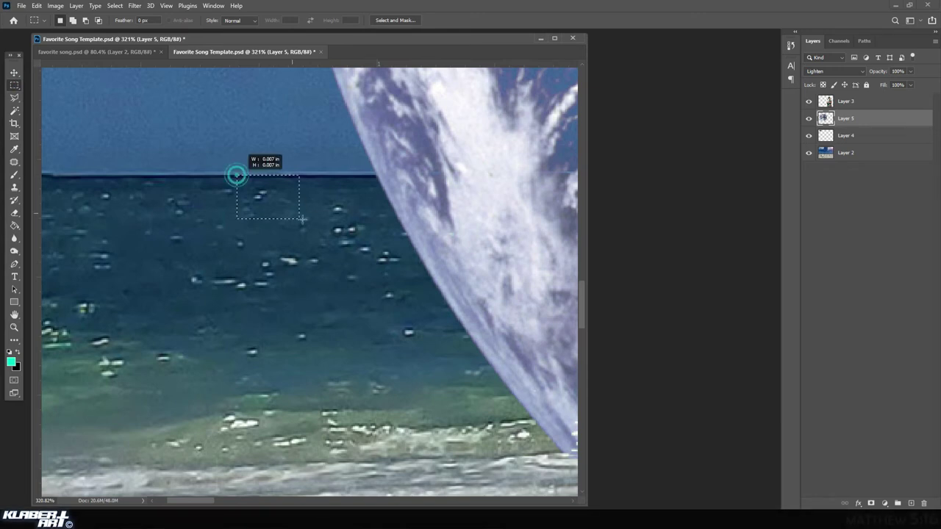
drag(615, 361, 549, 482)
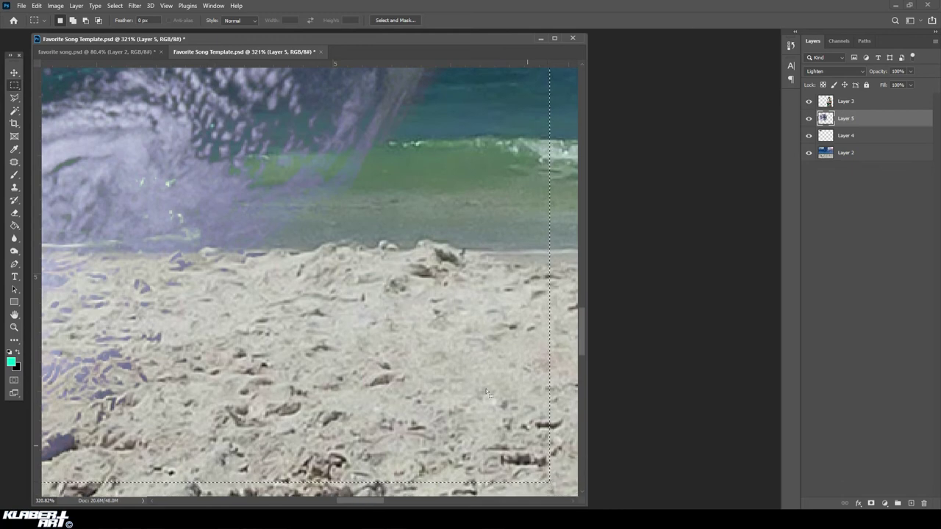
click(166, 5)
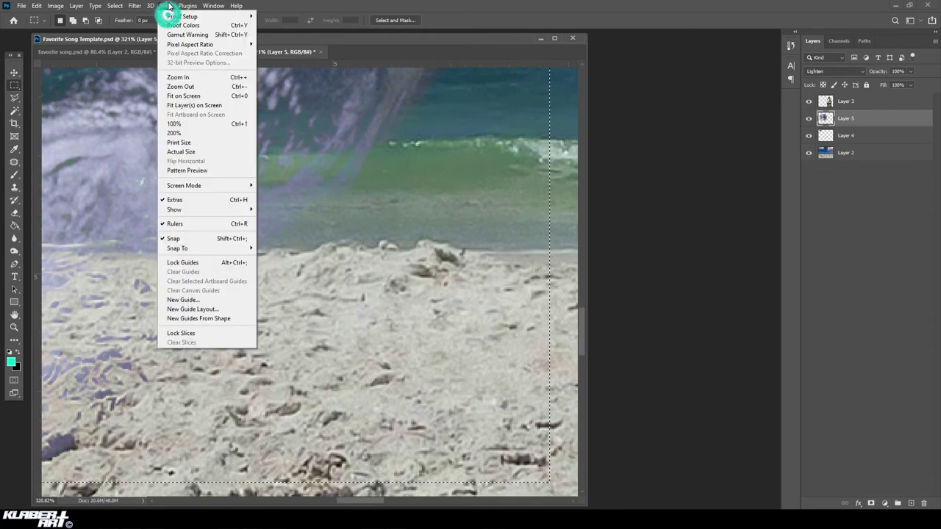
click(200, 97)
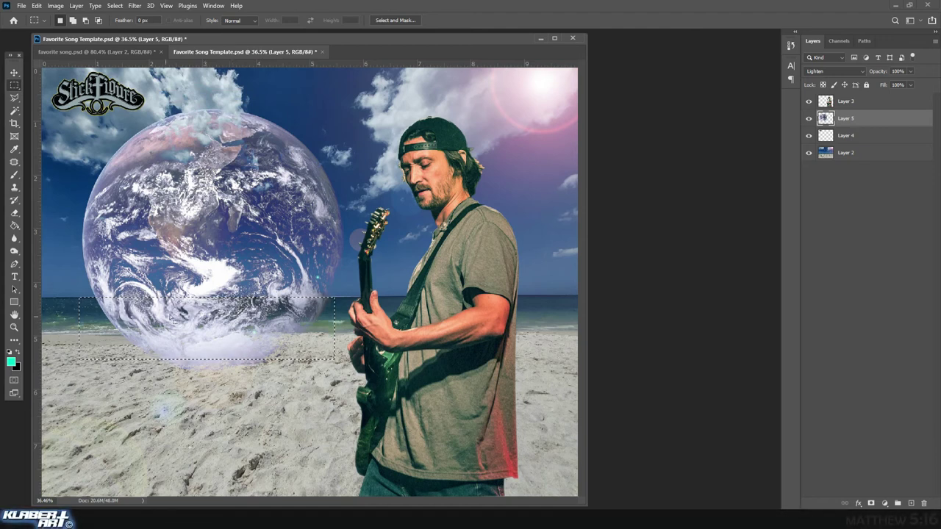
key(Delete)
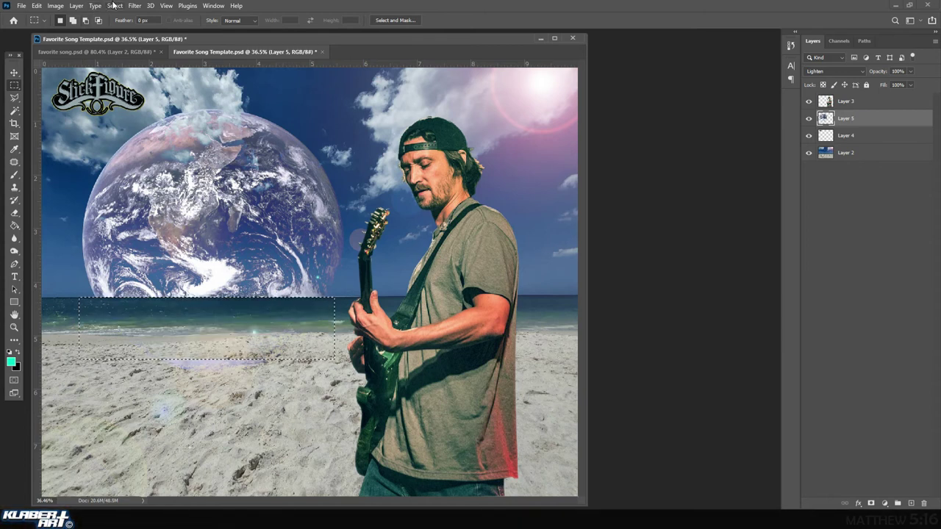
click(115, 5)
click(125, 26)
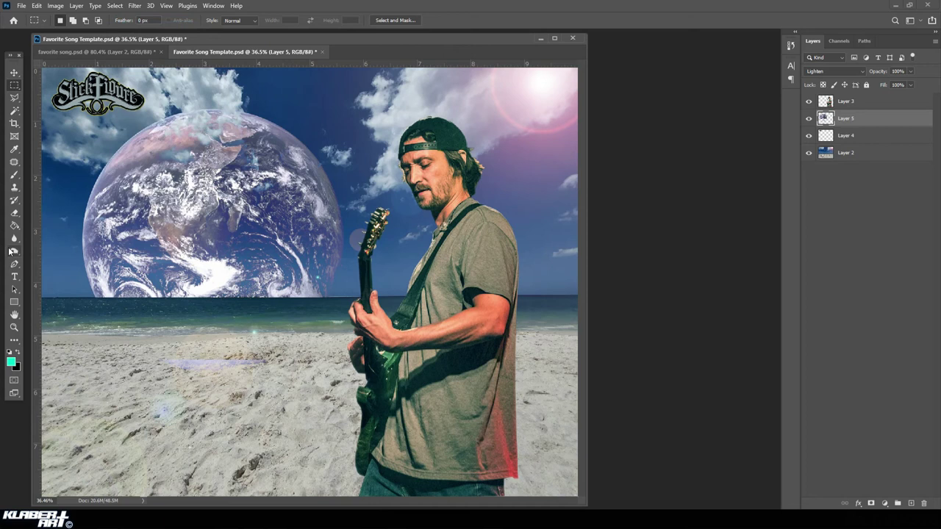
Erase the leftover purple sliver of the Earth on the sand with a soft 86 px Eraser, adjusting its opacity.
click(13, 214)
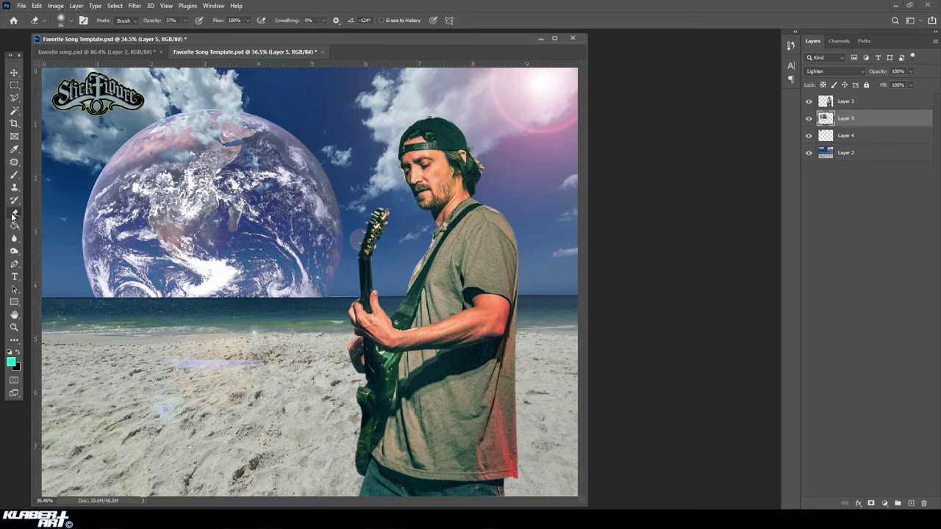
click(66, 22)
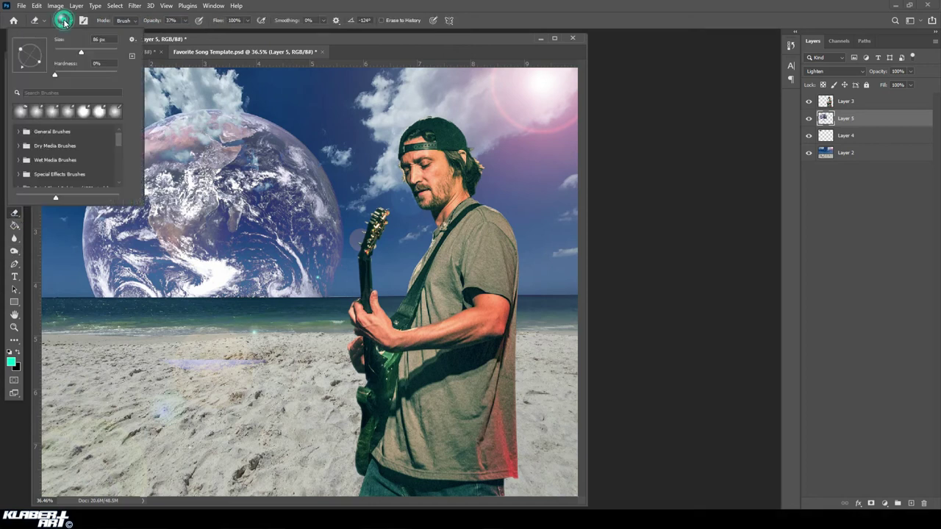
click(217, 362)
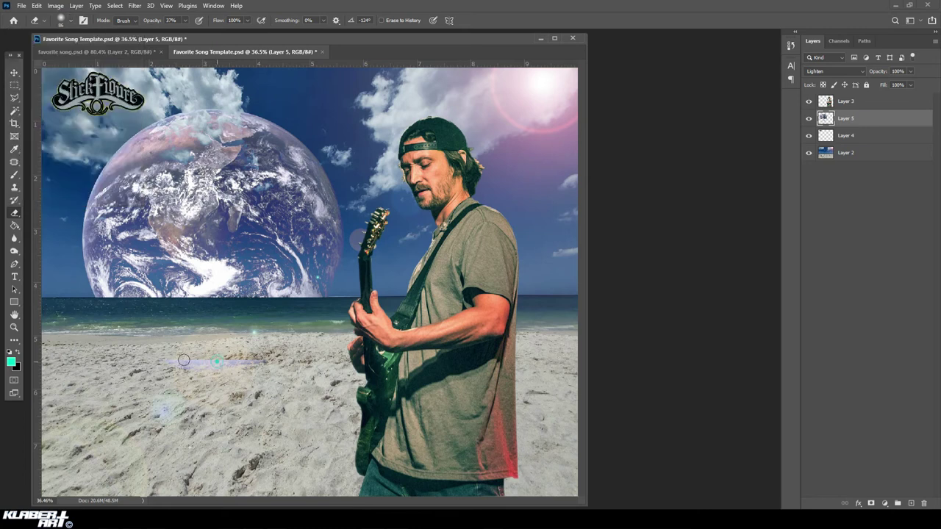
drag(186, 24, 220, 33)
click(261, 360)
mouse_move(212, 365)
mouse_down()
mouse_move(166, 358)
mouse_move(255, 364)
mouse_move(149, 363)
mouse_move(182, 382)
mouse_move(188, 399)
mouse_move(165, 408)
mouse_up()
Inspect the Earth's cut edge along the sea's horizon up close, and return to viewing the whole image.
click(13, 328)
click(247, 314)
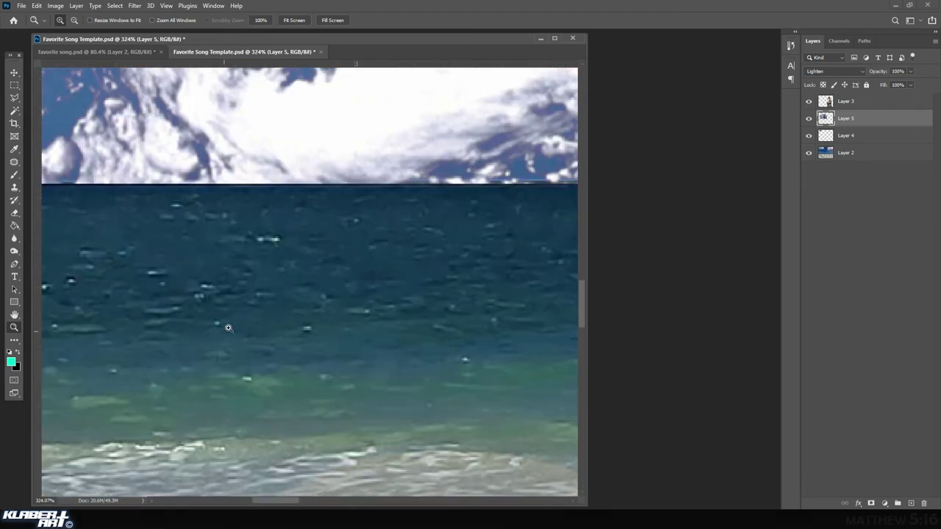
drag(483, 214, 460, 220)
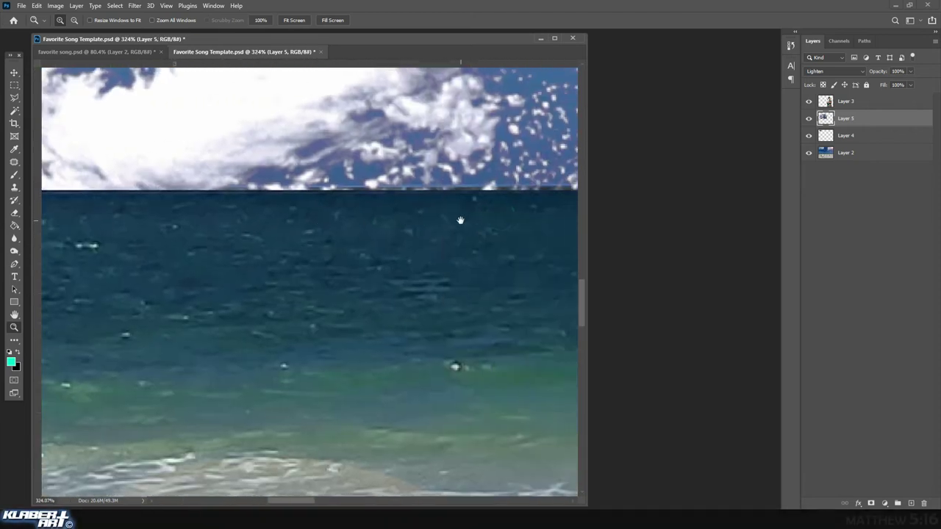
click(166, 6)
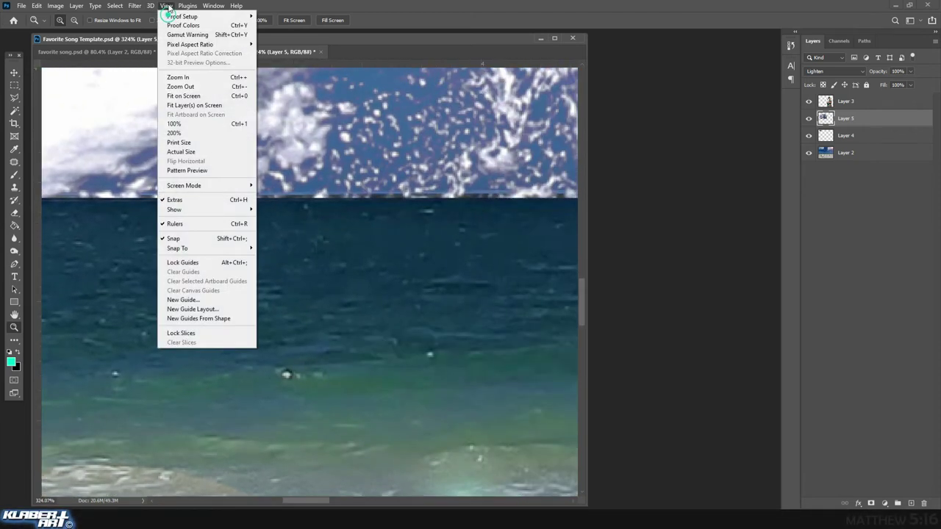
click(184, 96)
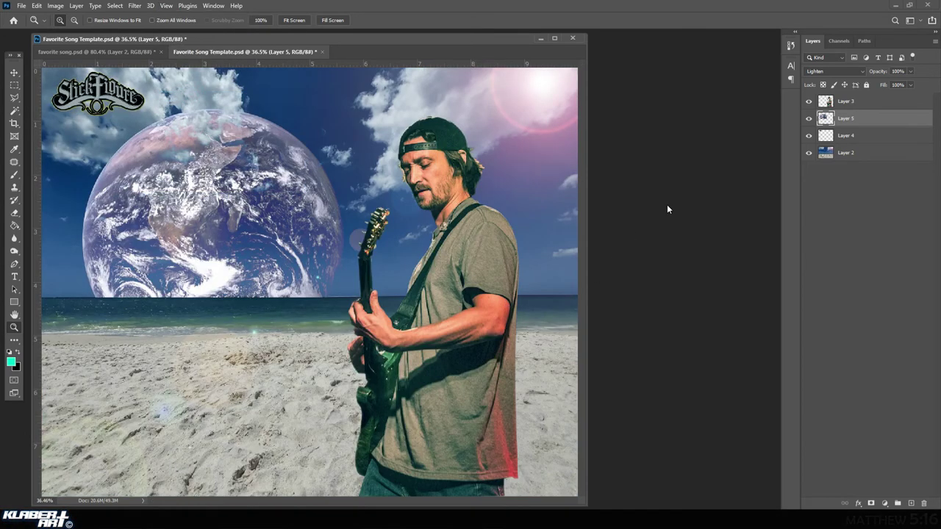
Fade the Earth's lower edge above the horizon with a soft 432 px Eraser at 0% hardness and 19% opacity.
click(14, 213)
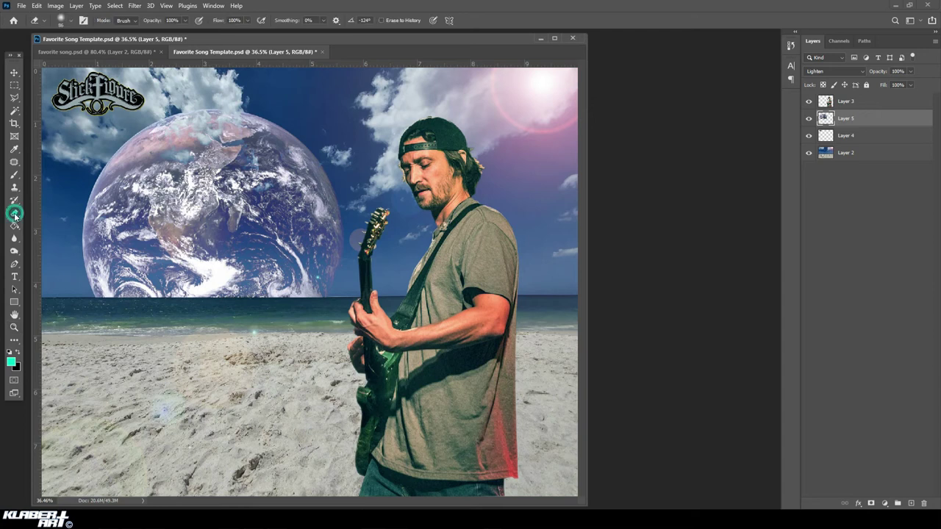
click(63, 21)
drag(89, 56, 101, 53)
click(184, 22)
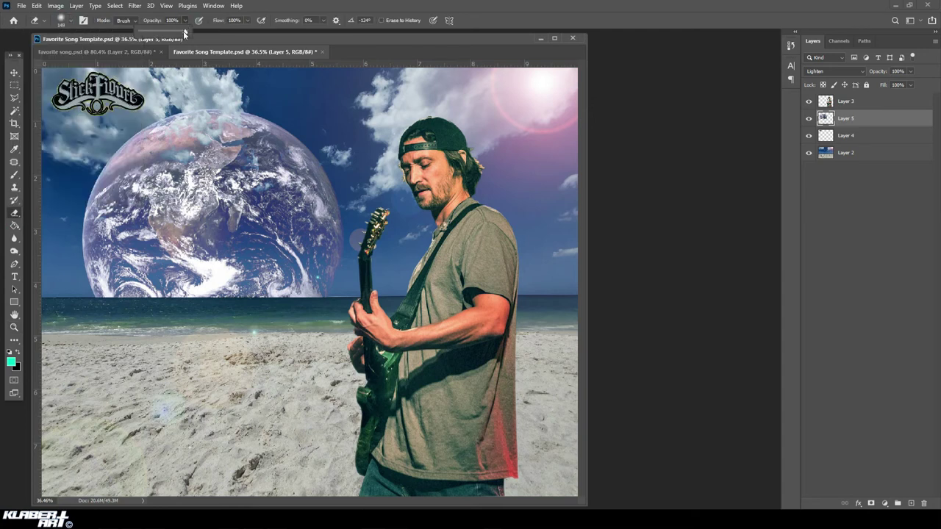
drag(183, 31, 153, 33)
click(61, 20)
drag(102, 53, 109, 53)
click(54, 74)
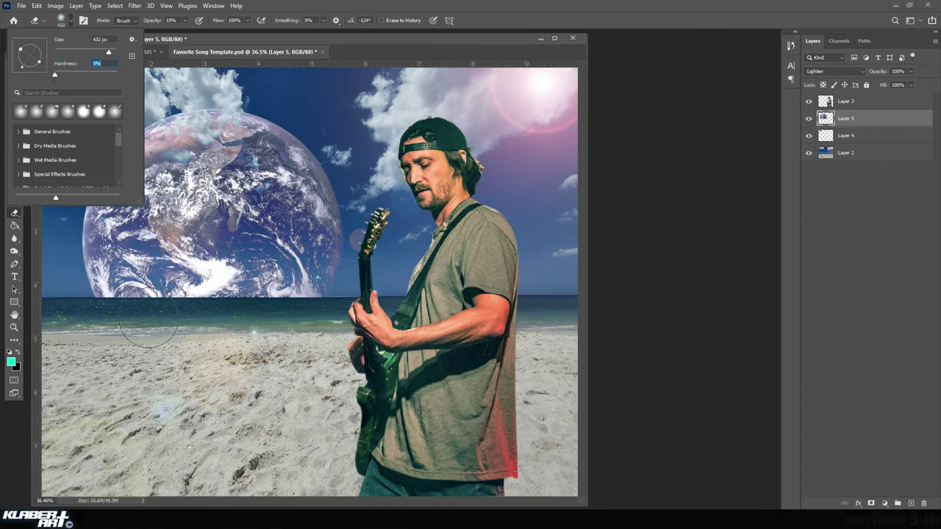
click(96, 295)
mouse_move(95, 296)
mouse_down()
mouse_move(349, 302)
mouse_move(80, 299)
mouse_move(80, 306)
mouse_move(121, 309)
mouse_move(337, 306)
mouse_move(95, 307)
mouse_move(333, 306)
mouse_move(72, 293)
mouse_move(97, 280)
mouse_move(92, 270)
mouse_move(174, 263)
mouse_move(331, 267)
mouse_move(356, 291)
mouse_move(56, 299)
mouse_move(342, 311)
mouse_move(92, 302)
mouse_move(122, 312)
mouse_up()
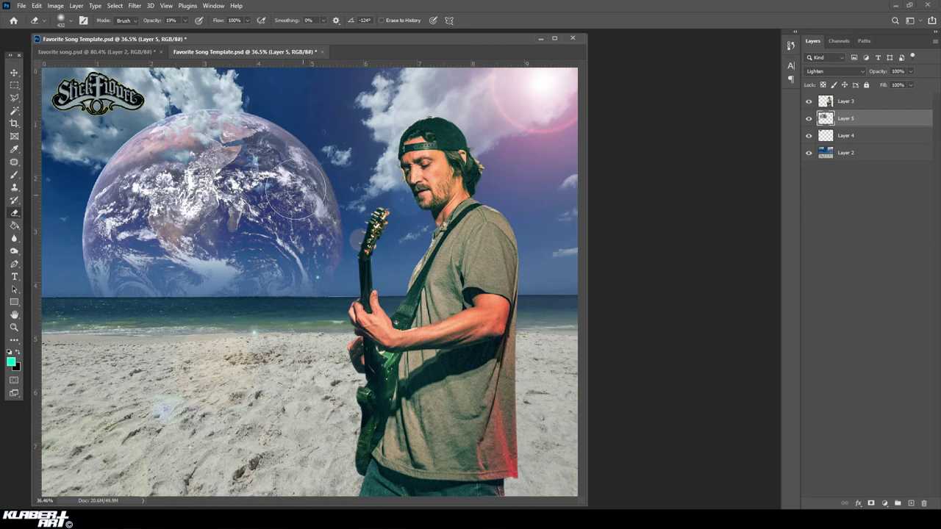
Try out blend modes such as Dissolve, Screen, Vivid Light and Hard Mix on the guitarist's Layer 3, and return it to Normal.
click(857, 104)
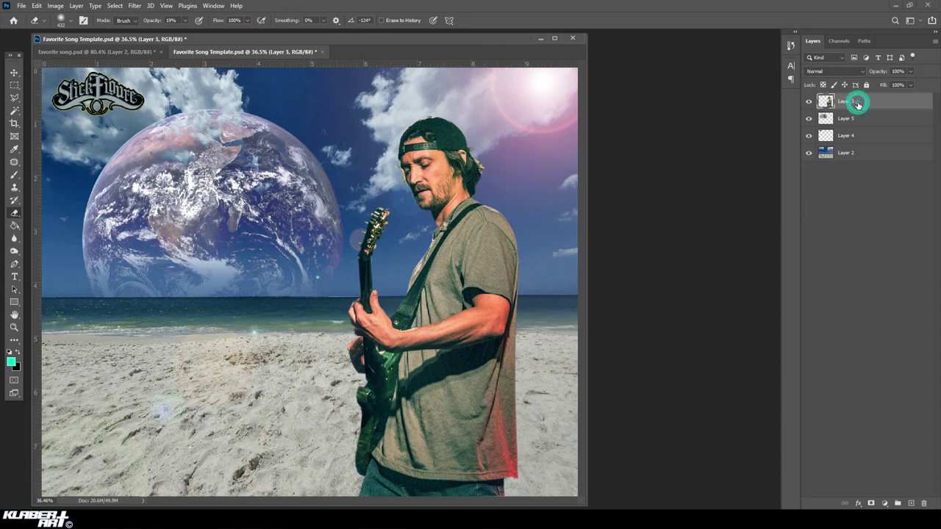
click(809, 101)
click(809, 101)
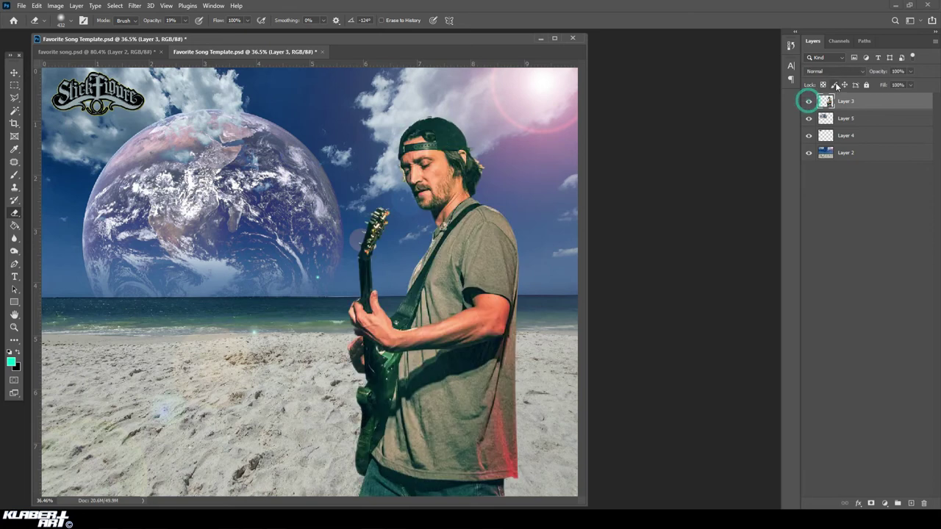
click(840, 70)
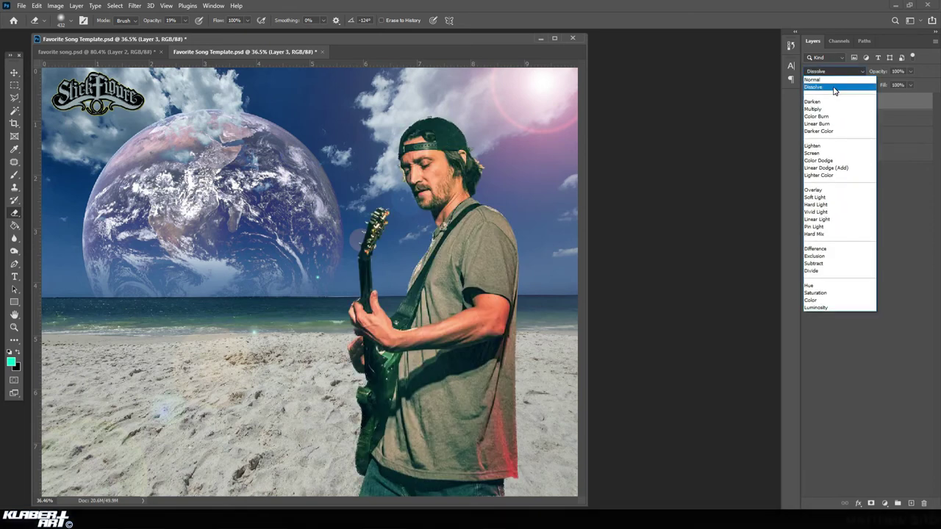
click(835, 88)
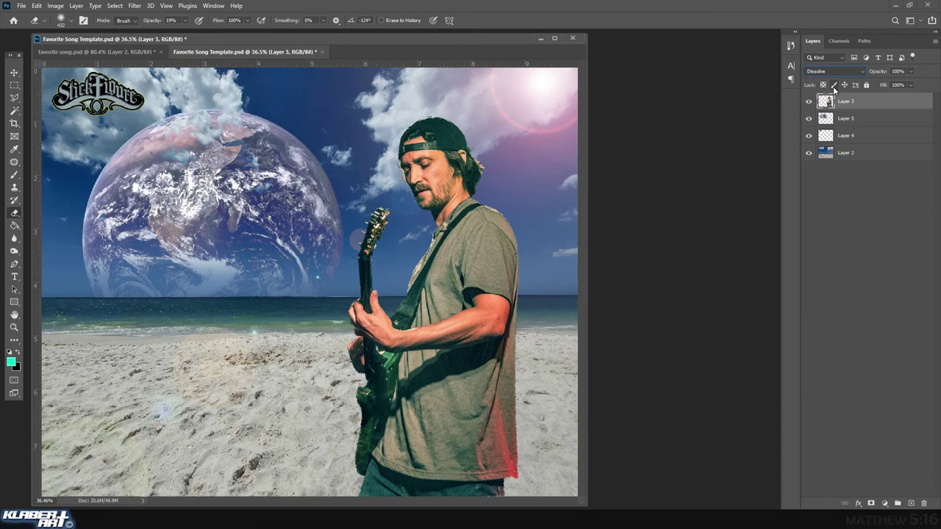
key(Down)
key(Down)
key(Down)
key(Down)
key(Down)
key(Down)
key(Down)
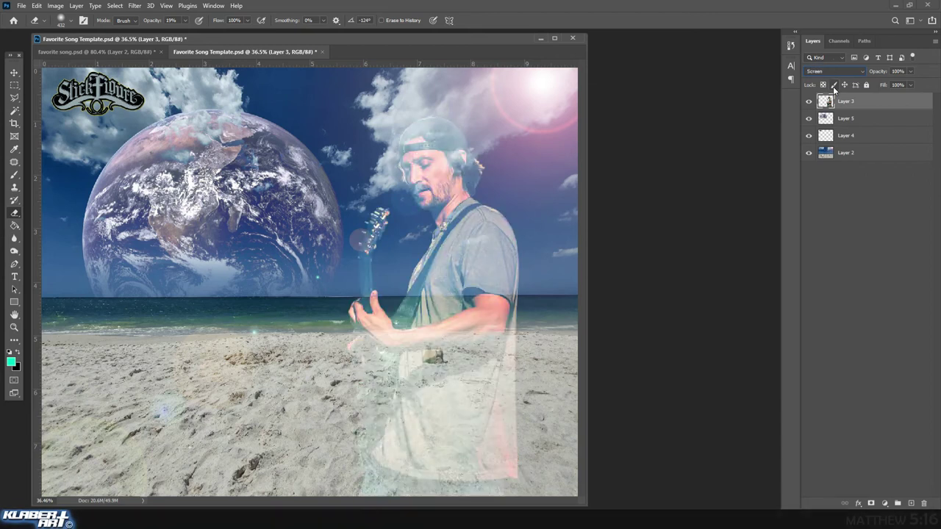
key(Up)
key(Up)
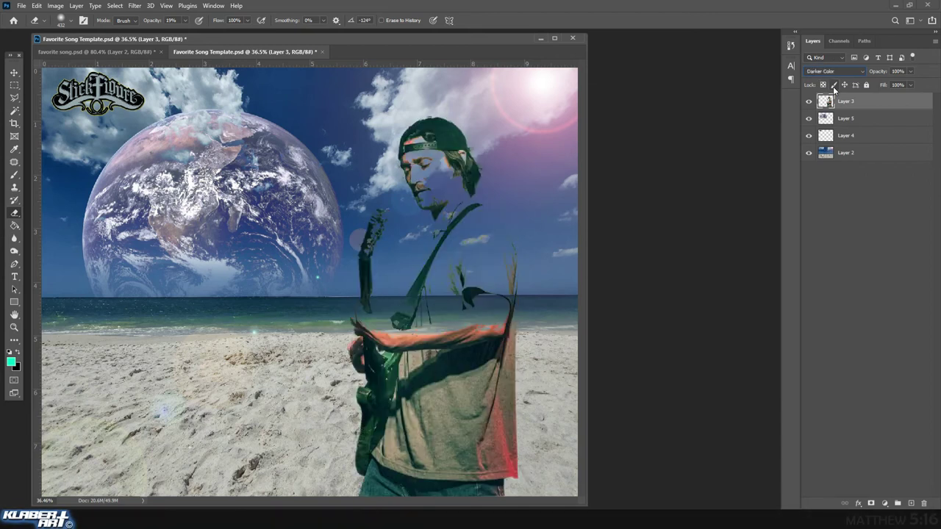
key(Down)
key(Down)
key(Down)
key(Down)
key(Down)
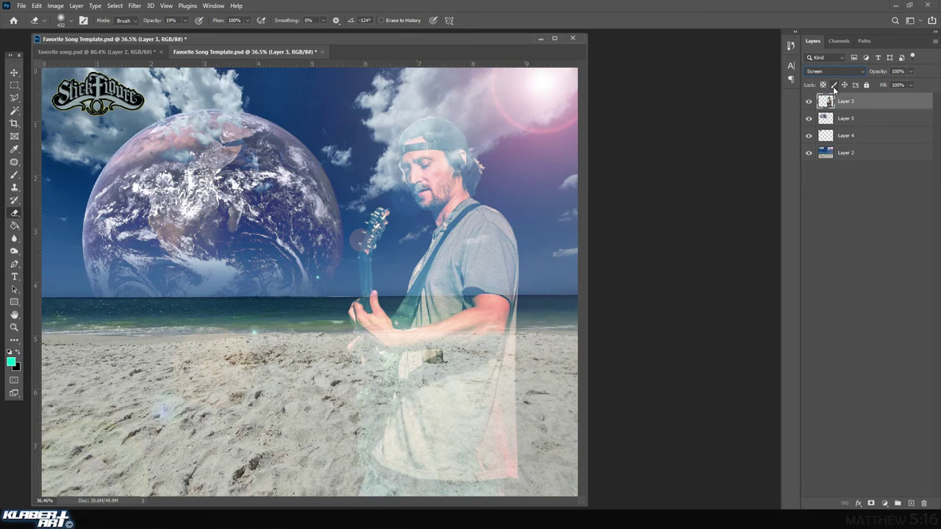
key(Down)
key(Down)
key(Down)
key(Down)
key(Down)
key(Down)
key(Down)
key(Down)
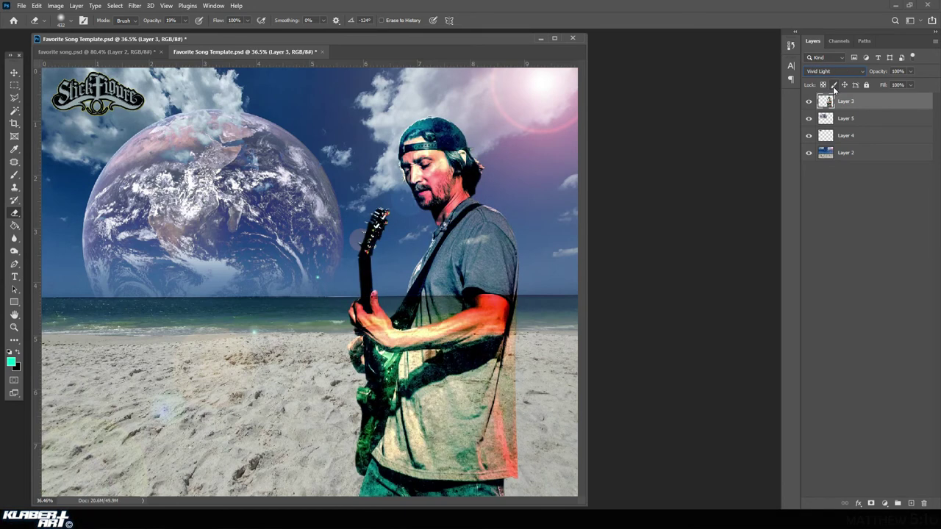
key(Up)
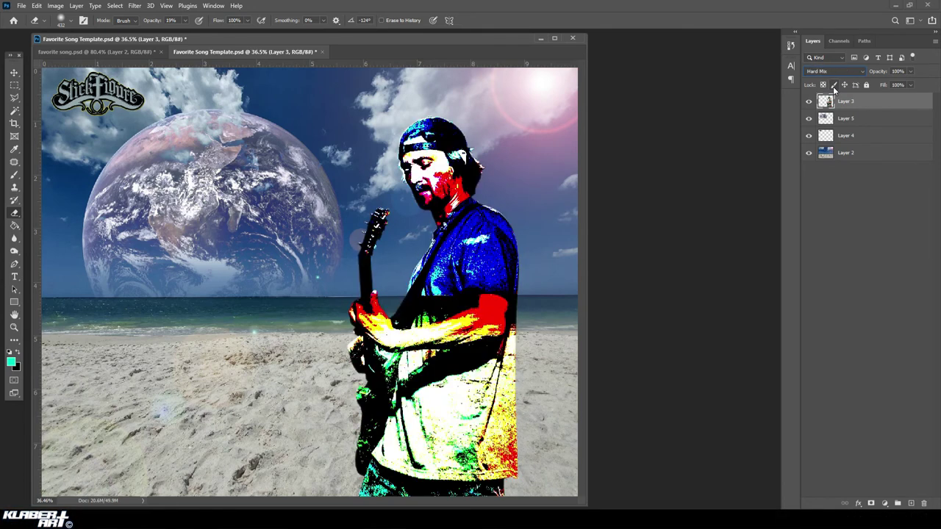
key(Up)
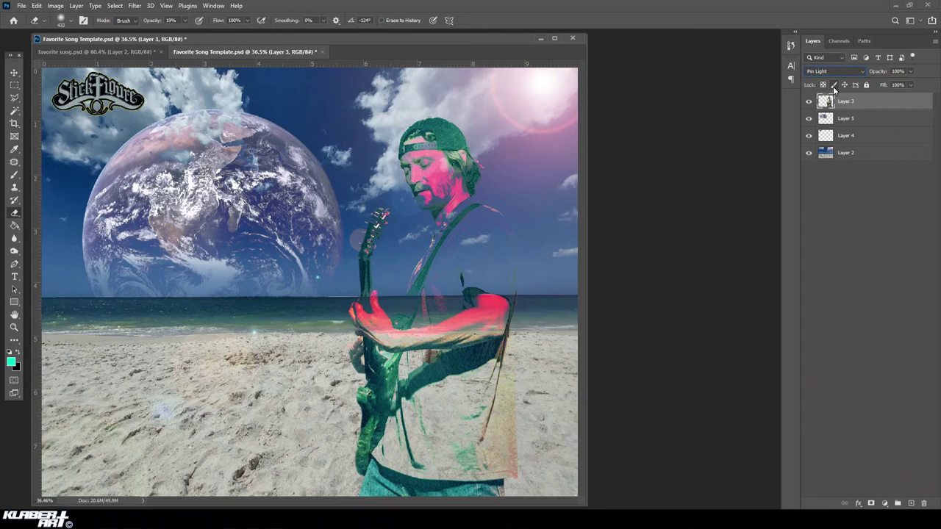
key(Up)
key(Up)
key(Up)
key(Up)
key(Up)
key(Up)
key(Up)
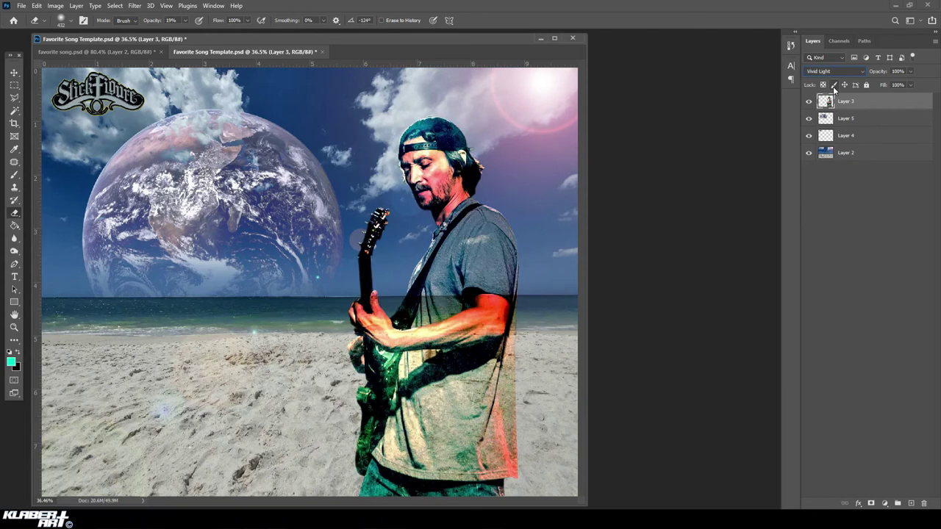
key(Up)
key(Up)
key(Up)
key(Up)
key(Up)
key(Up)
key(Up)
key(Up)
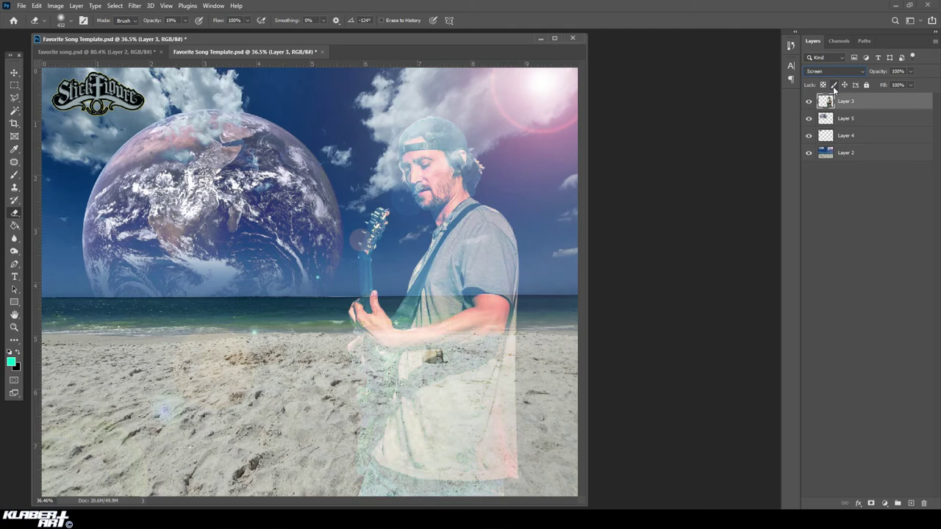
key(Up)
key(Up)
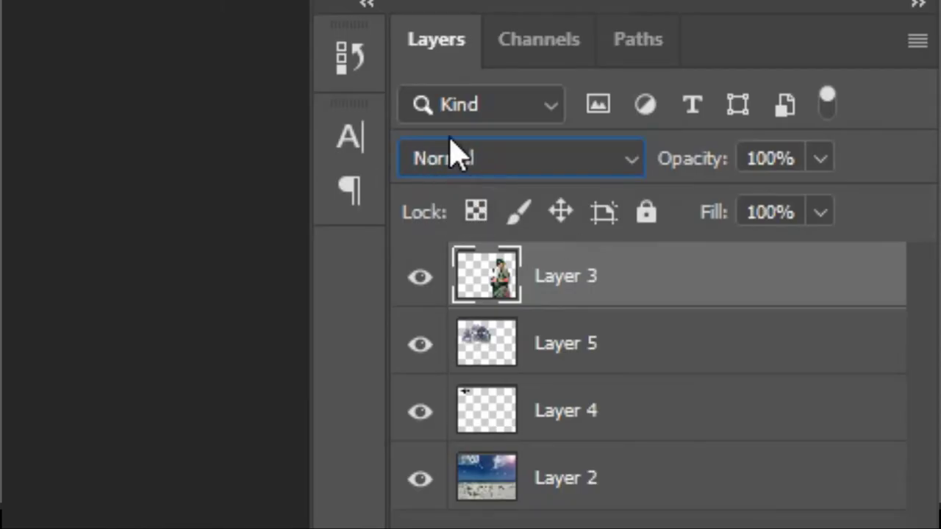
Compare further blend modes on the guitarist's Layer 3 and settle on Hard Light.
key(Down)
key(Down)
key(Down)
key(Down)
key(Down)
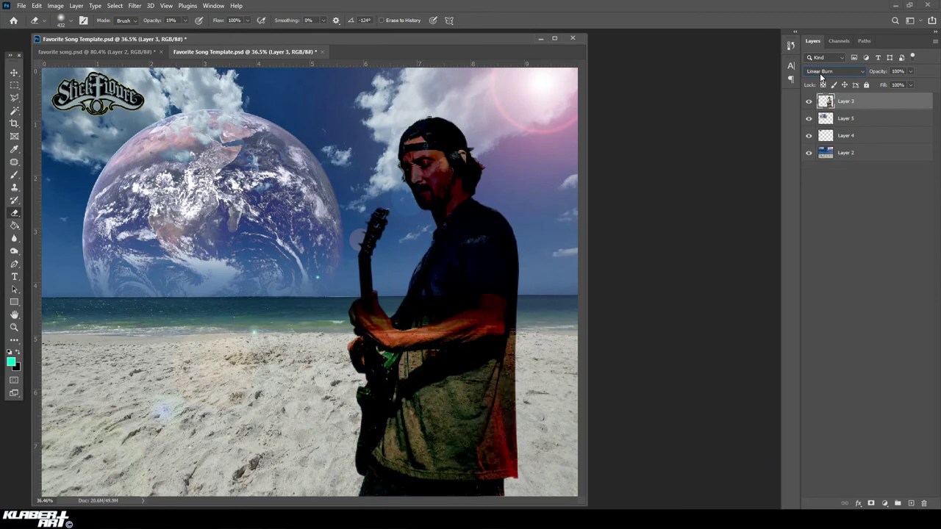
key(Down)
key(Down)
key(Down)
key(Down)
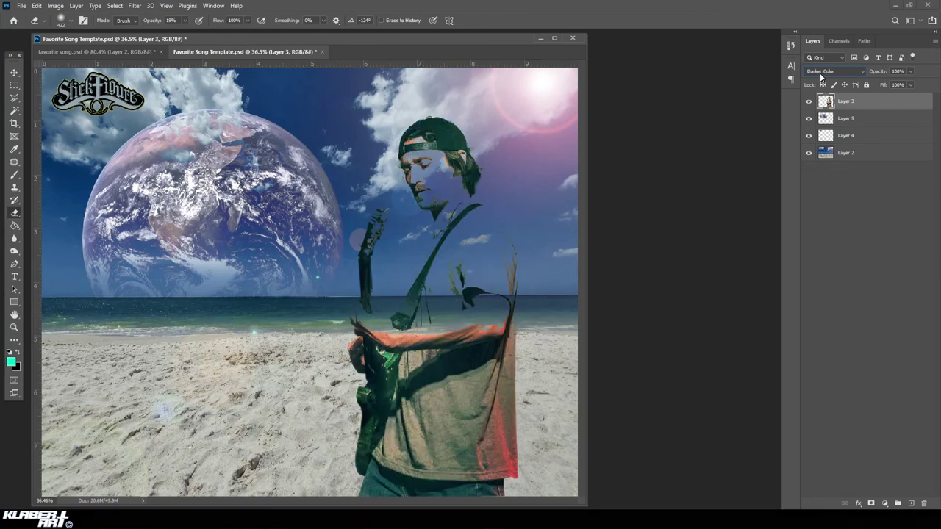
key(Down)
key(Down)
key(Down)
key(Down)
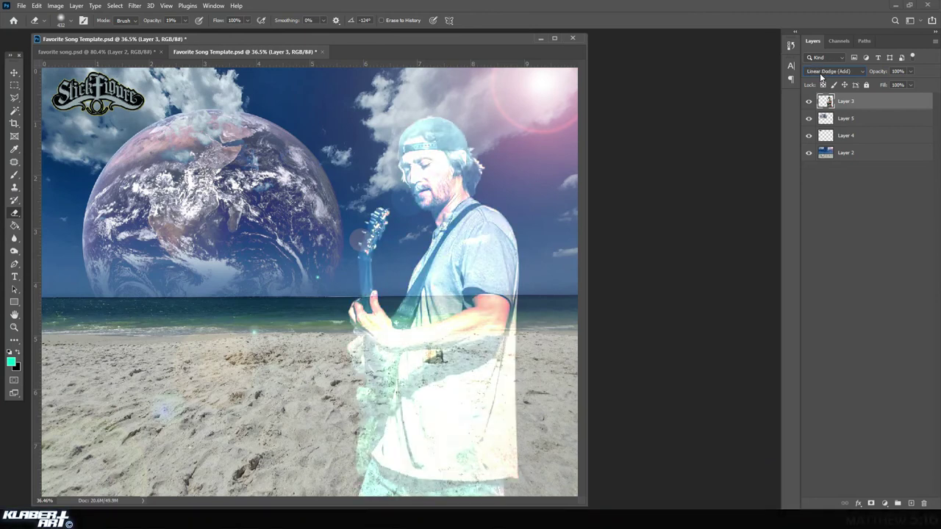
key(Down)
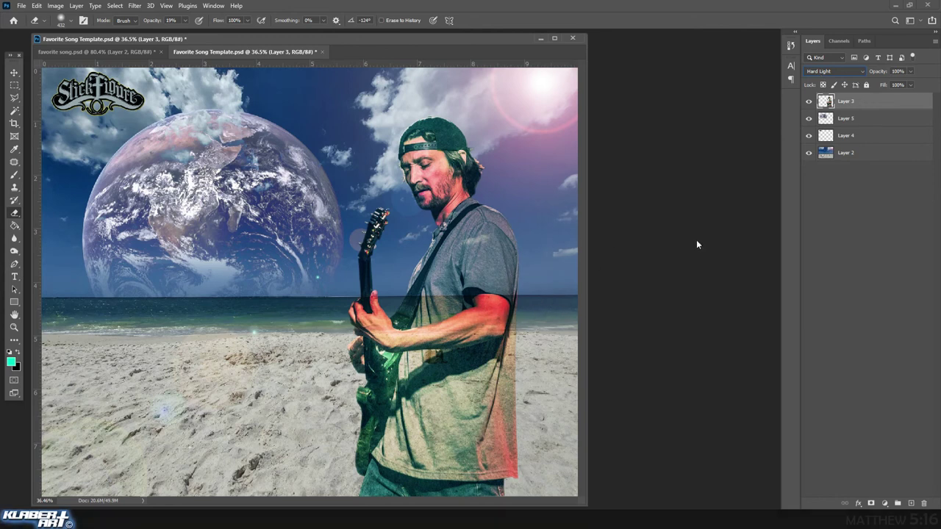
key(Down)
key(Up)
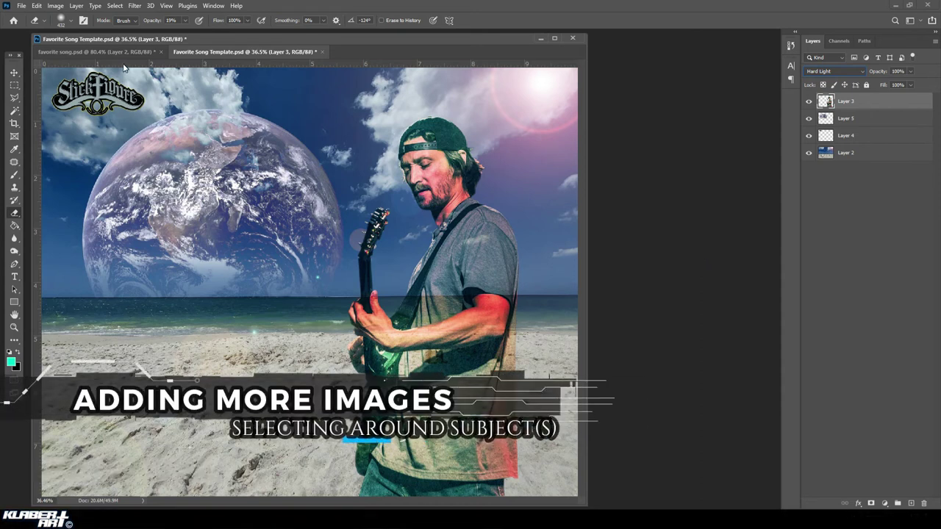
Review the Heartland lyrics in the browser and highlight the two lines beginning "Nothing but love here, in peace and harmony".
click(22, 6)
click(32, 25)
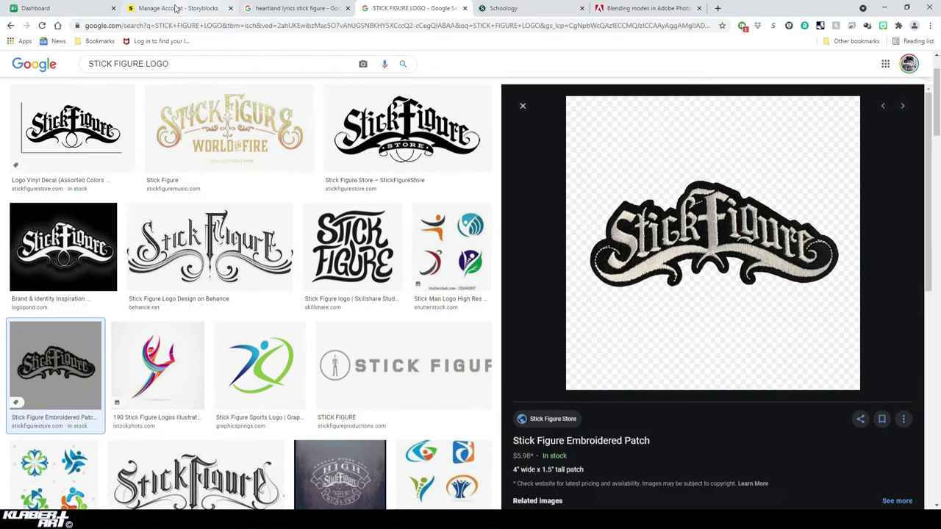
click(266, 9)
click(302, 253)
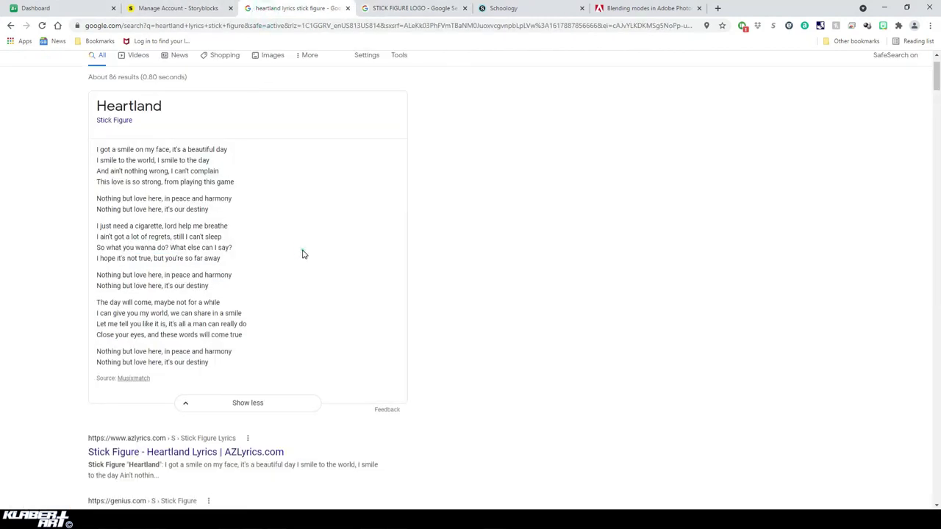
drag(98, 198, 234, 210)
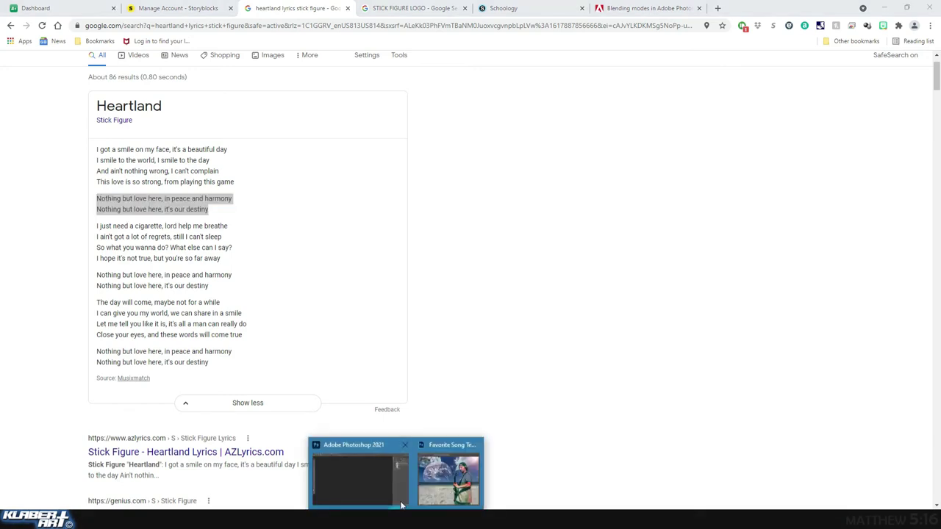
Switch back to Photoshop, open the couple silhouette dfe20e9994450baa1dea30edd563b42a.png from the Favorite Song folder, and float it in its own window.
click(441, 481)
click(268, 85)
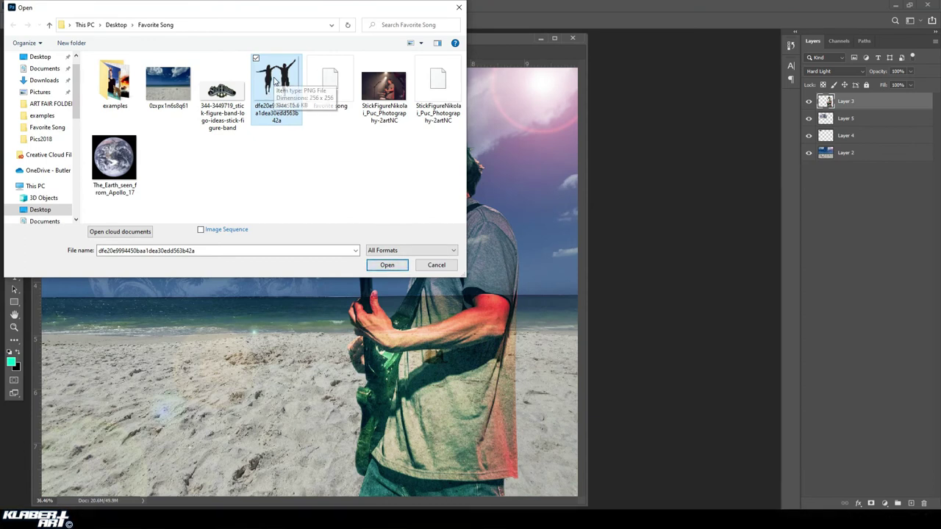
click(401, 267)
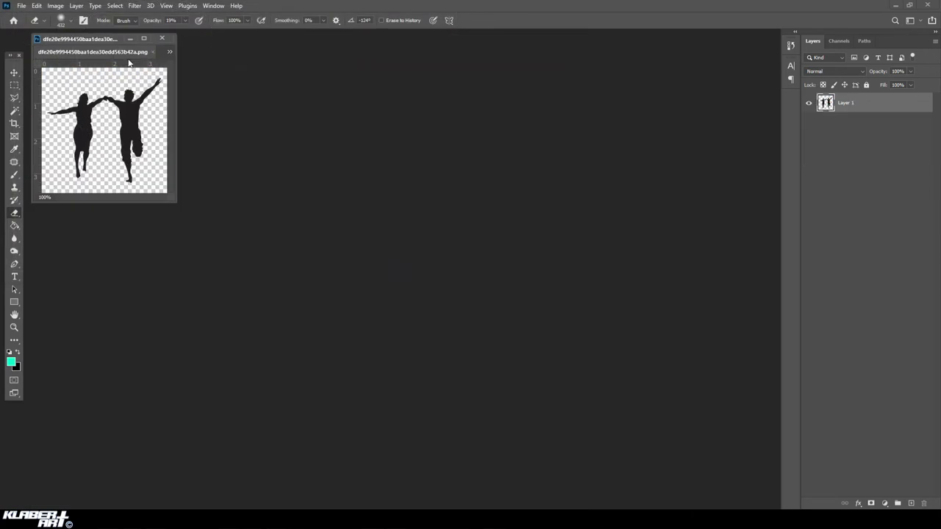
drag(124, 53, 455, 115)
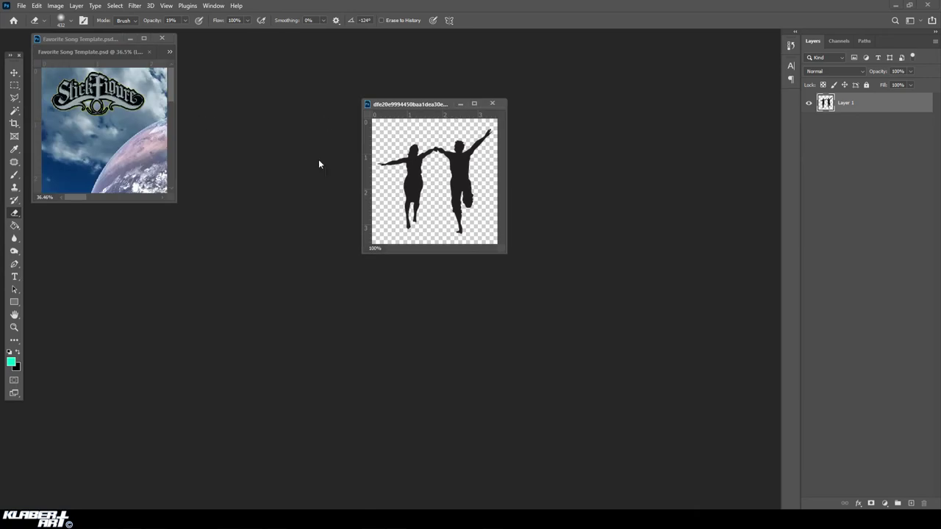
Copy the couple silhouette into the Favorite Song Template over the Earth's upper edge with the Move tool, and close the source image.
click(13, 72)
drag(413, 178, 125, 145)
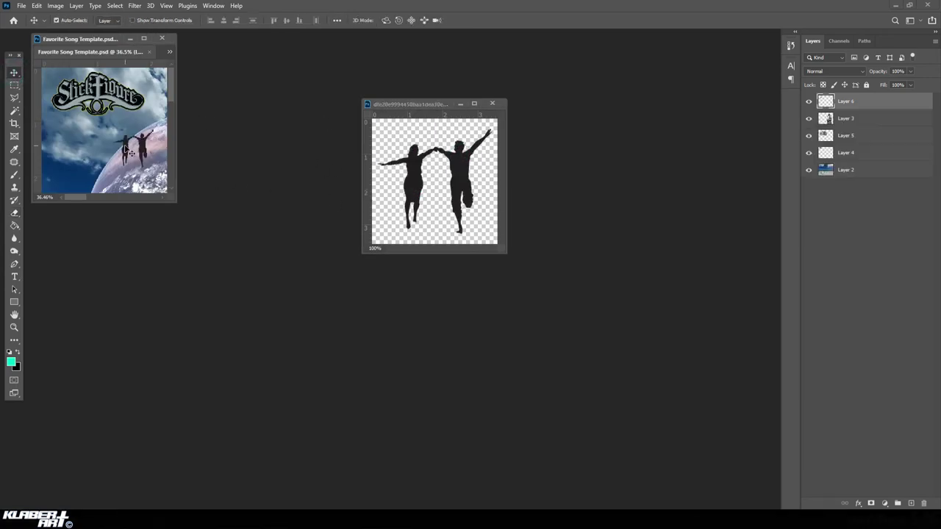
click(492, 104)
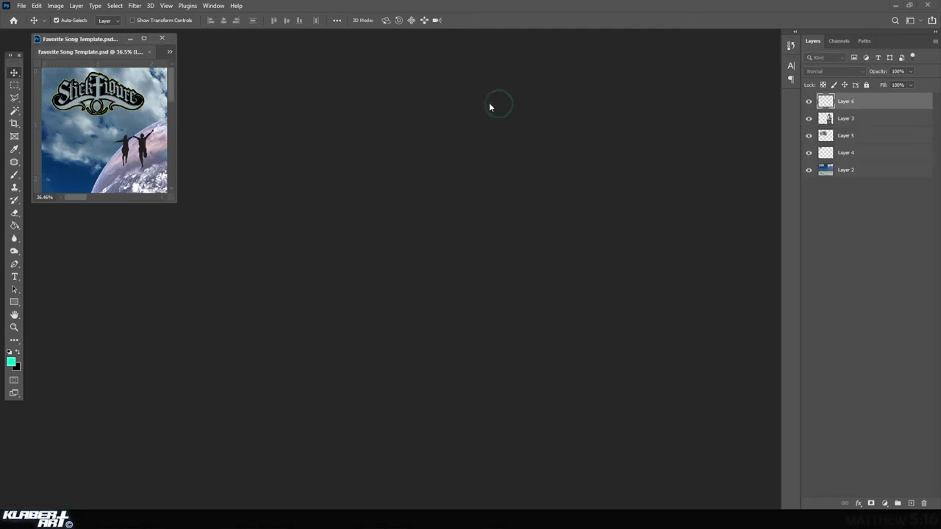
click(166, 6)
click(184, 94)
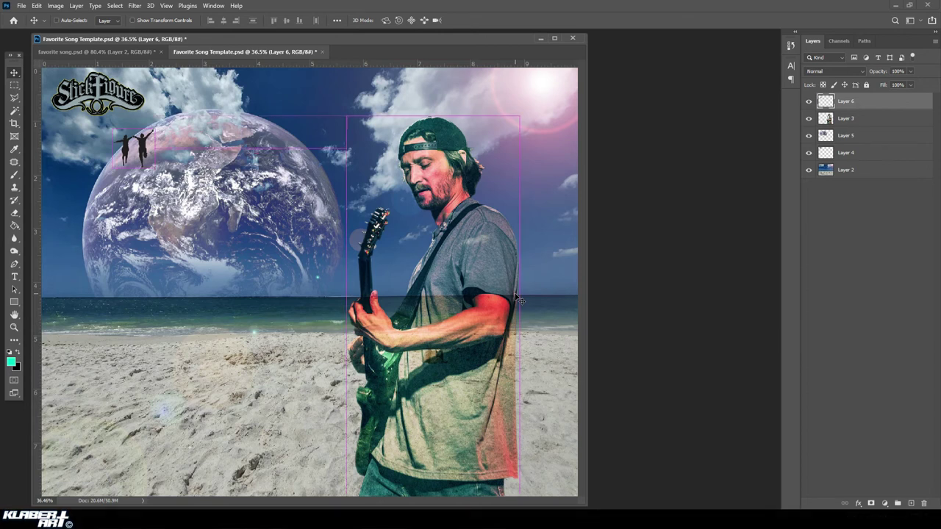
Enlarge the couple silhouette and position it so the figures run on the sand in front of the Earth.
key(ctrl+t)
drag(154, 168, 291, 321)
drag(252, 202, 237, 260)
key(Return)
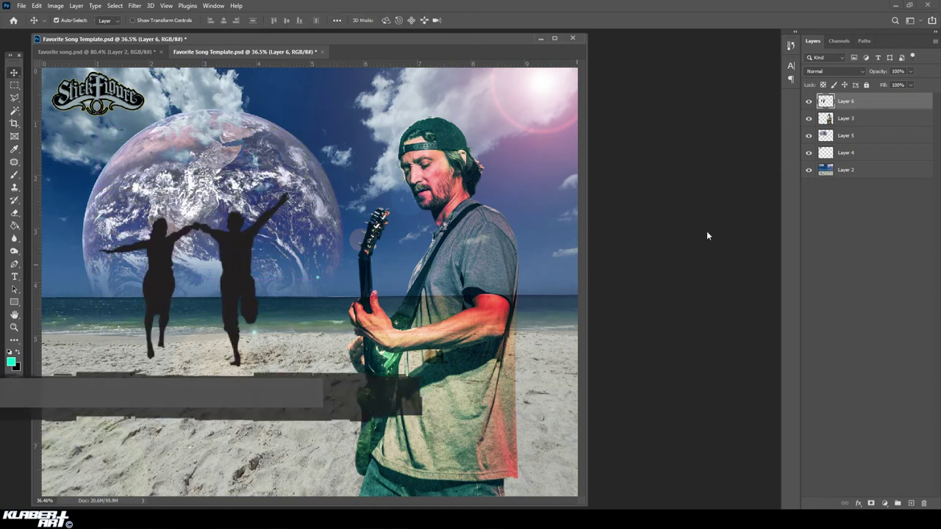
Duplicate the couple silhouette's Layer 6 within the same document, and select the original layer beneath the copy.
right_click(877, 106)
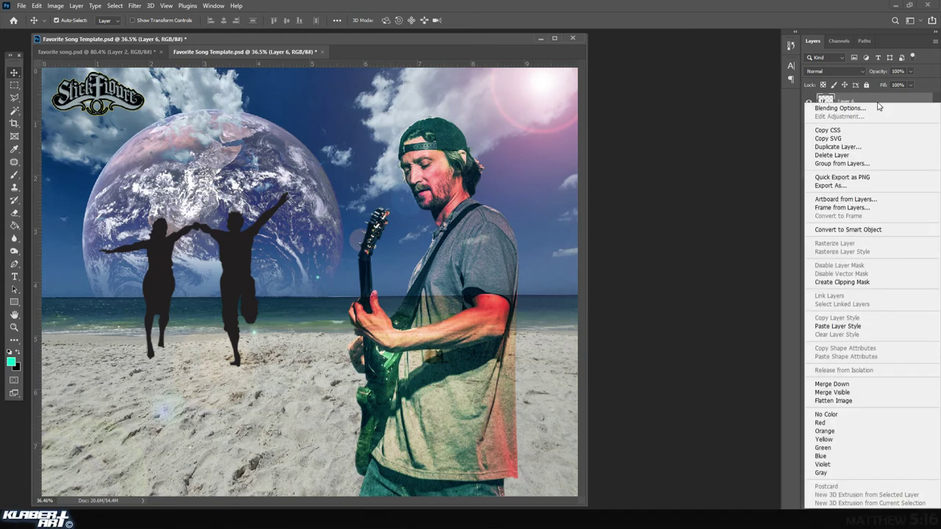
click(872, 147)
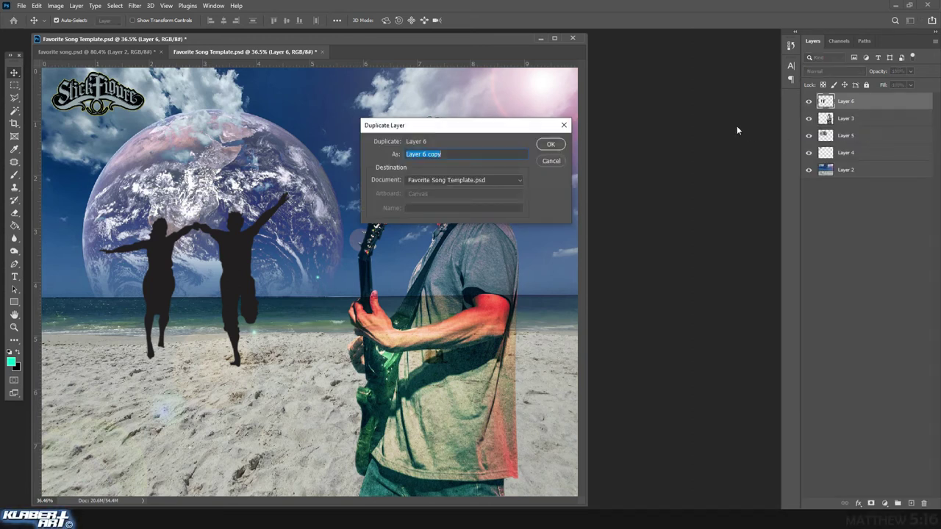
click(560, 147)
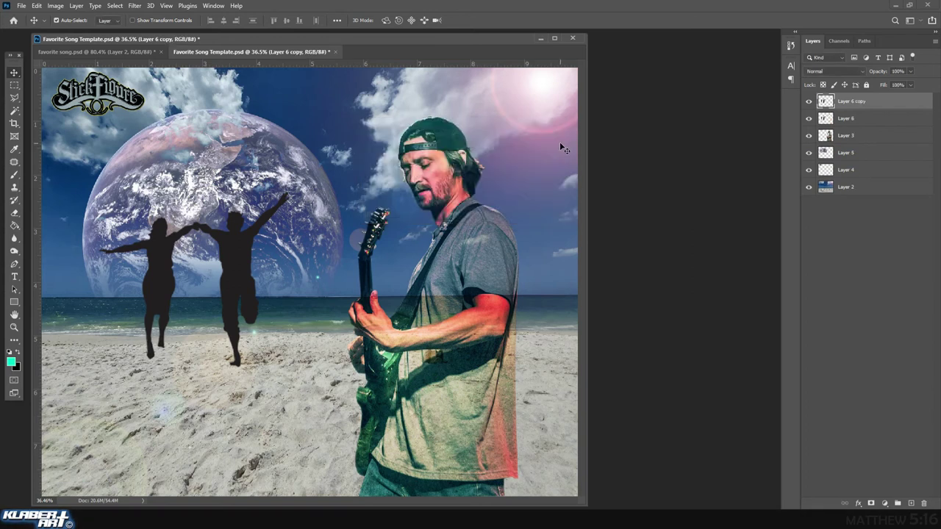
click(850, 120)
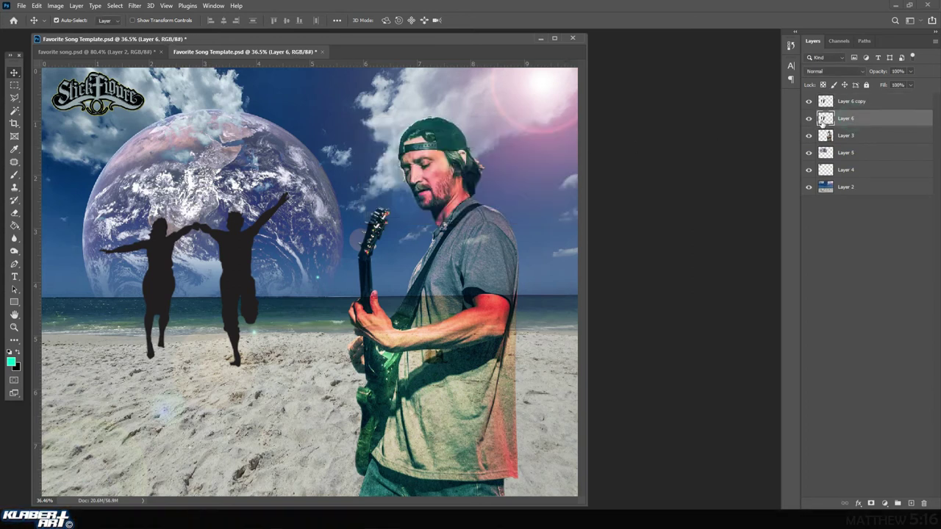
click(810, 121)
click(810, 121)
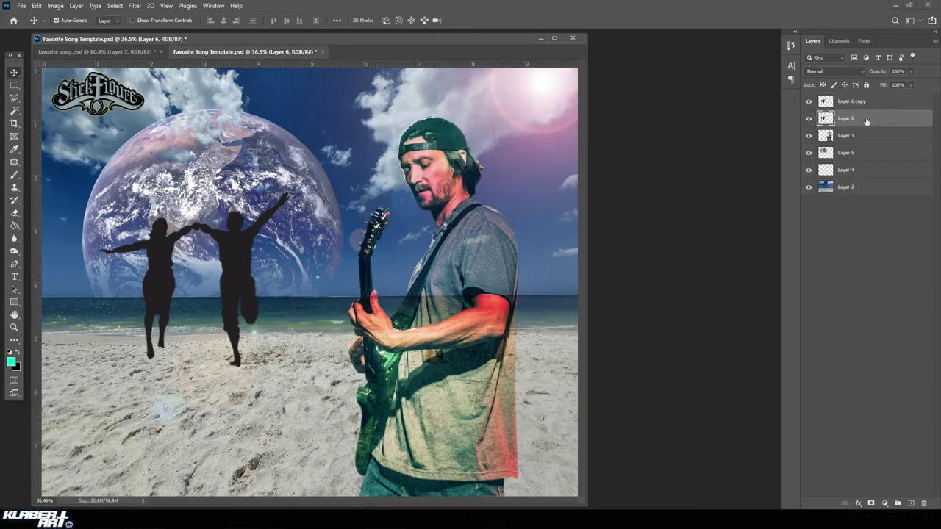
Free-transform the original silhouette into a flattened, flipped shadow slanting away from the couple's feet across the sand.
click(36, 5)
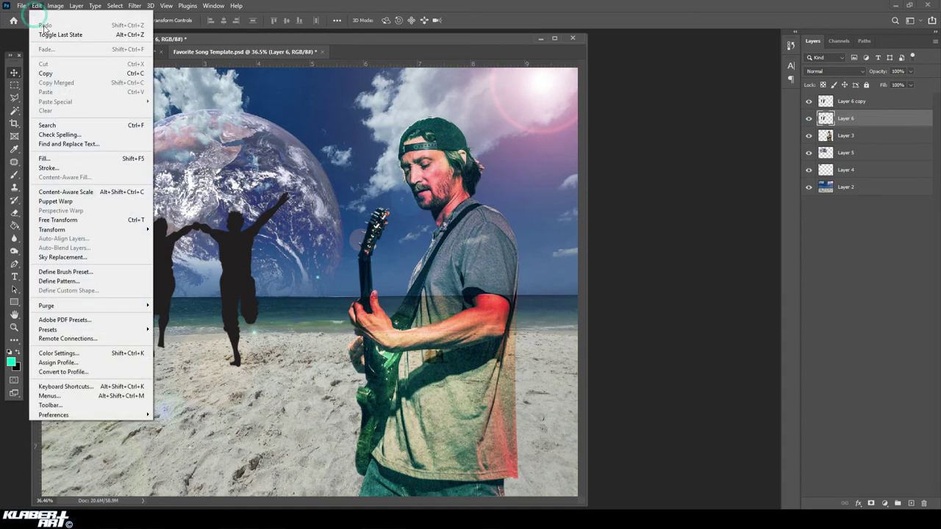
click(63, 221)
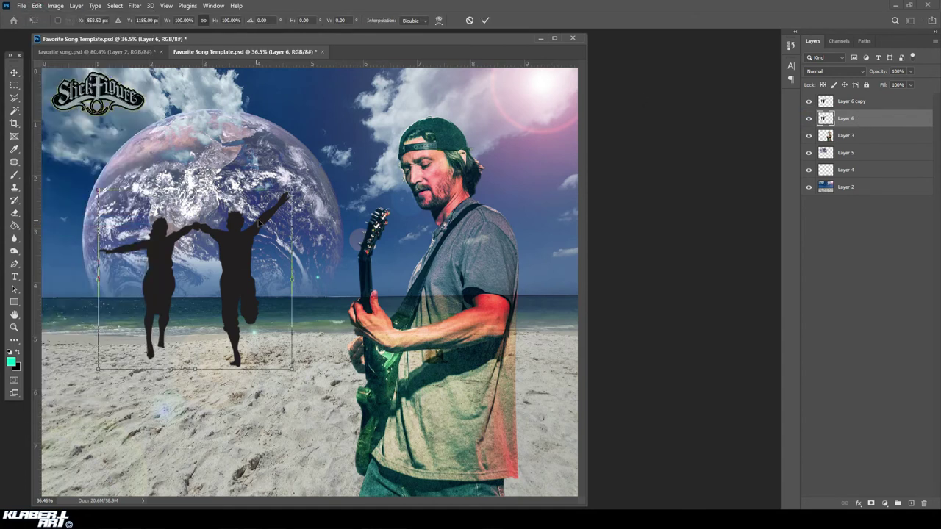
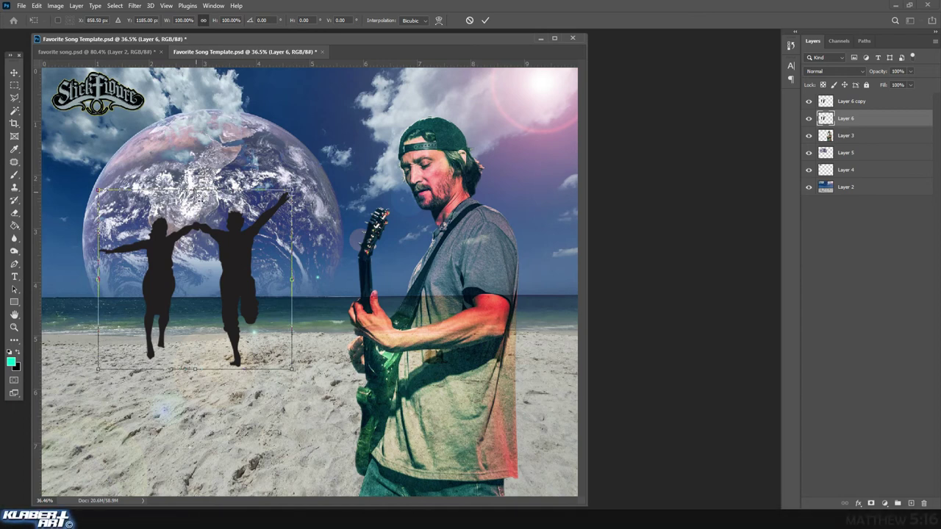
drag(197, 195, 93, 405)
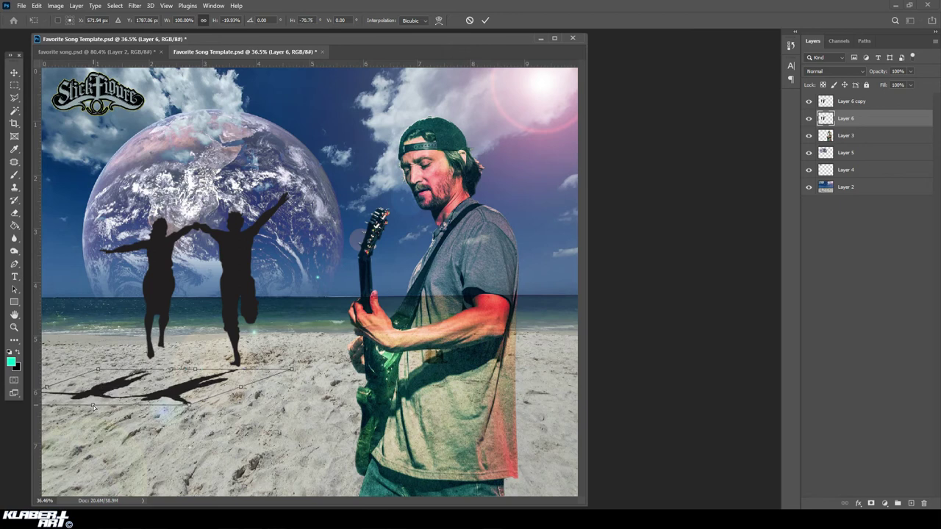
drag(178, 390, 181, 388)
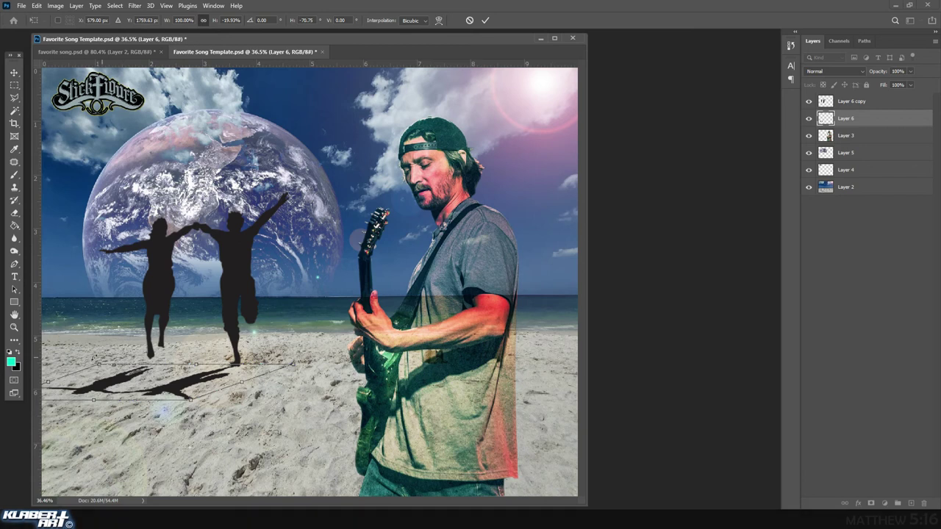
drag(101, 368, 95, 350)
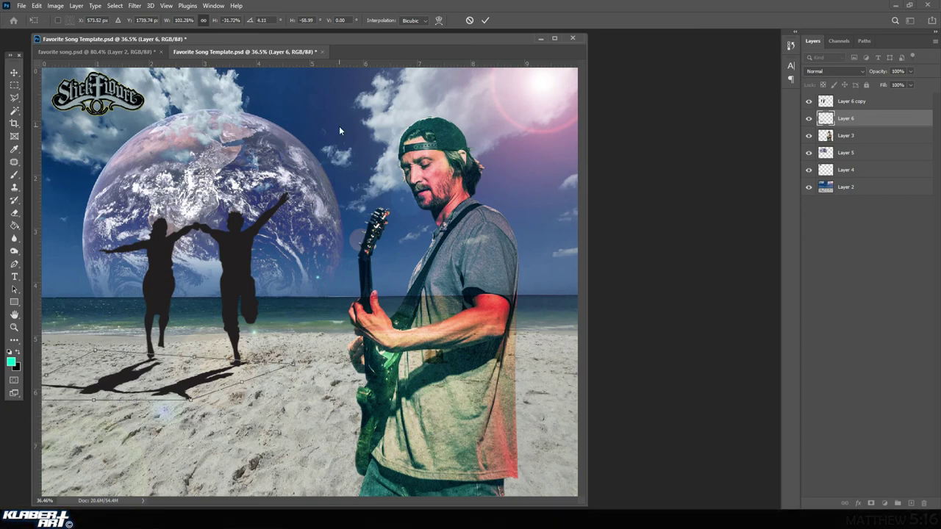
Warp the shadow so both of its ends meet the feet of the woman and the man, and apply the transformation.
click(439, 21)
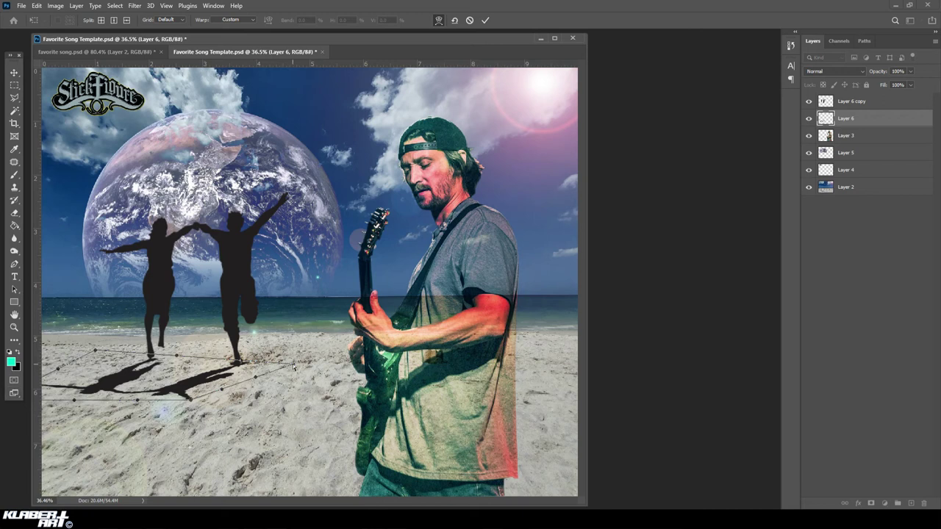
drag(294, 362, 267, 369)
drag(178, 357, 210, 332)
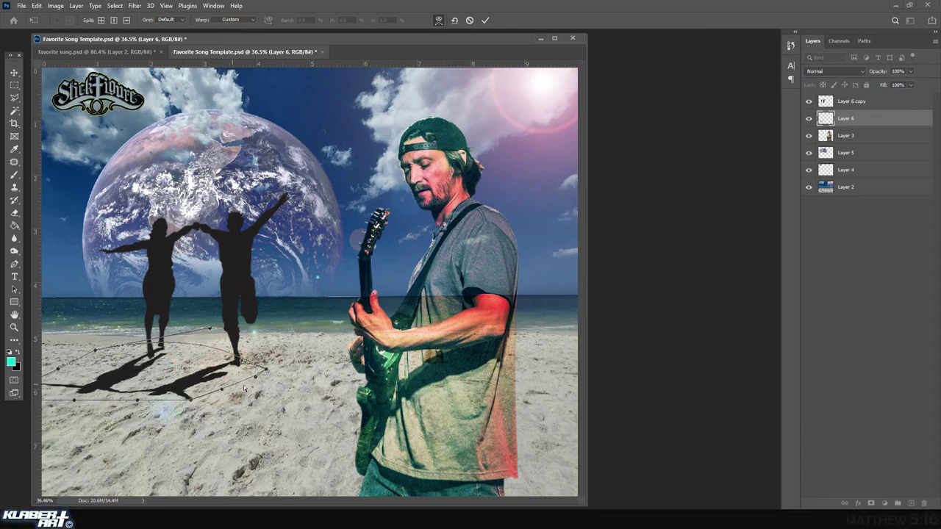
drag(266, 373, 299, 353)
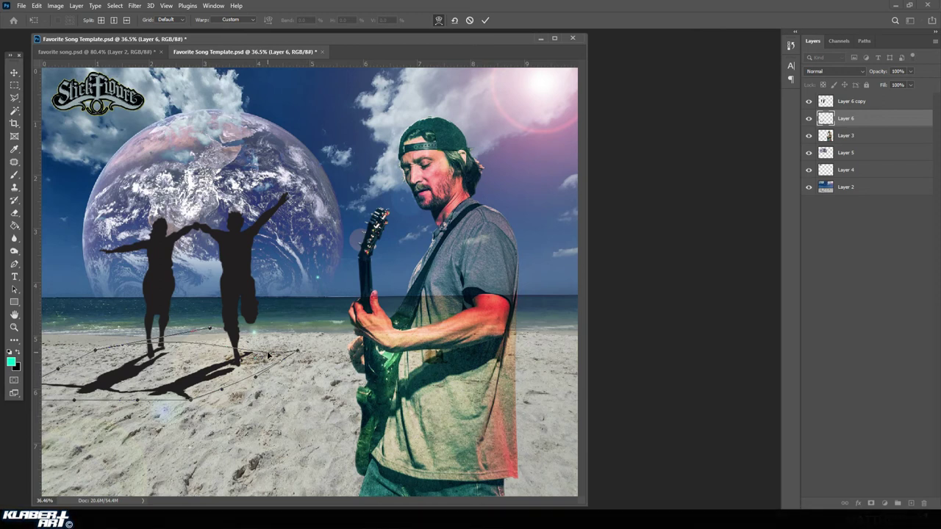
key(Return)
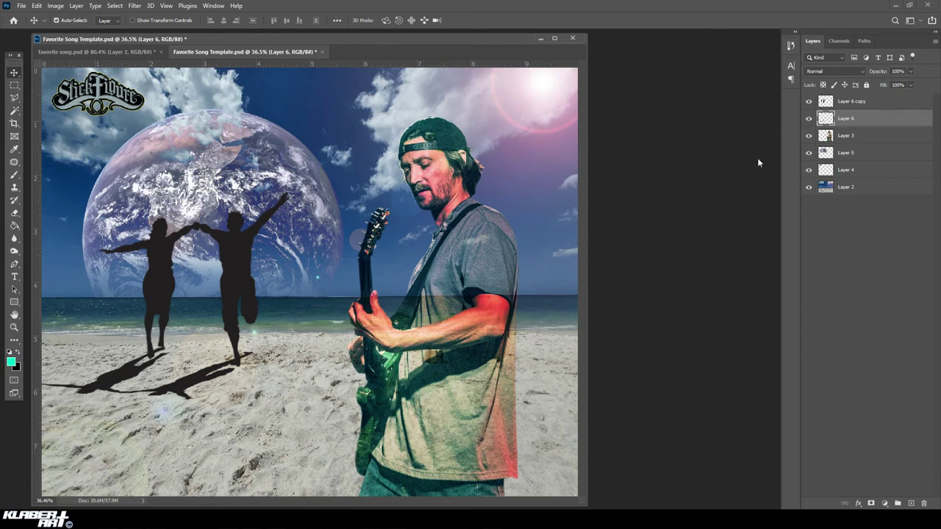
Give the shadow layer a black 000000 Color Overlay and lower the layer's opacity to 28%.
right_click(864, 123)
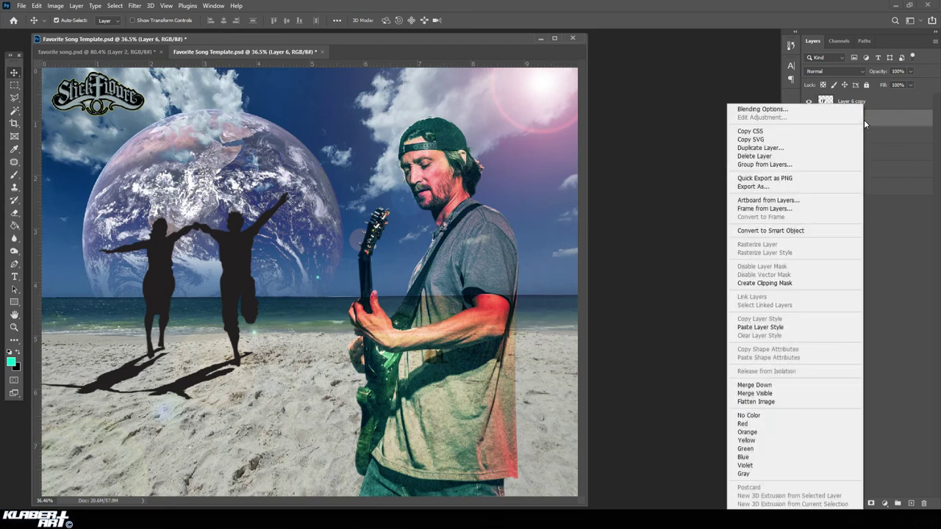
click(808, 111)
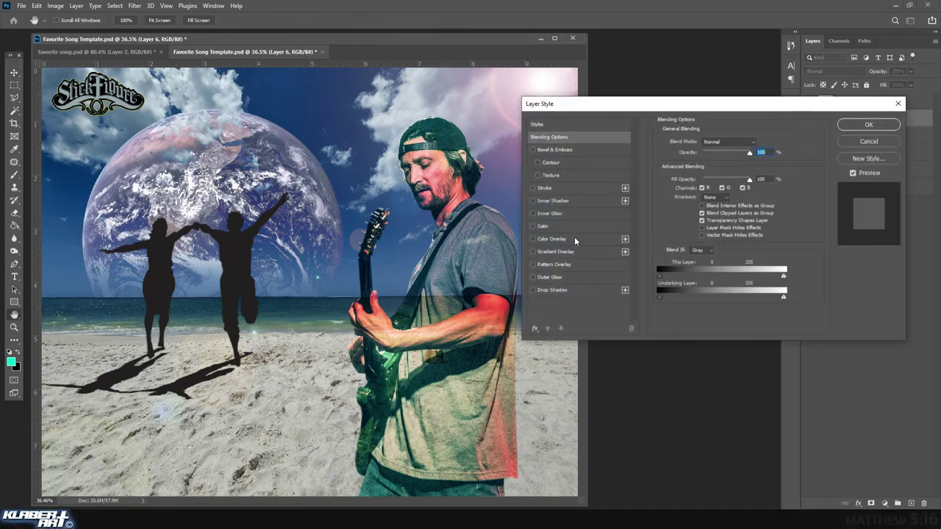
click(575, 240)
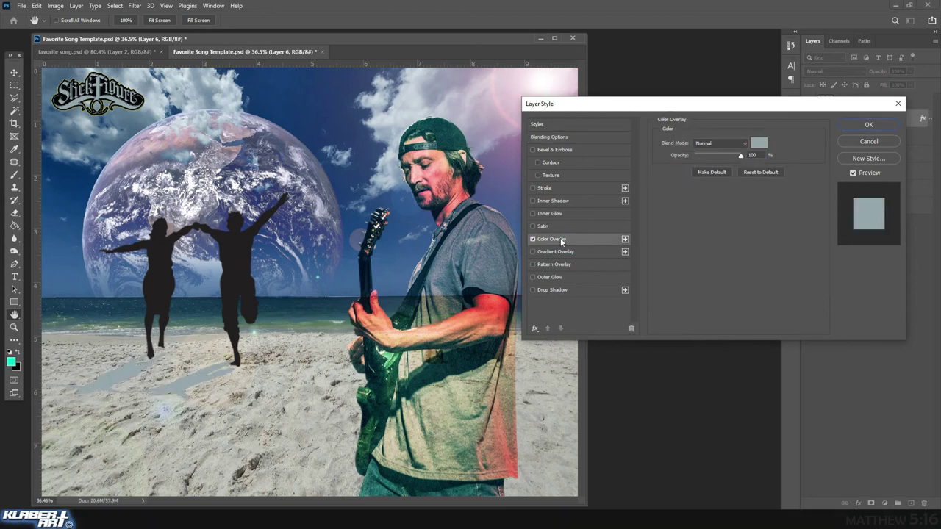
click(758, 143)
text(000000)
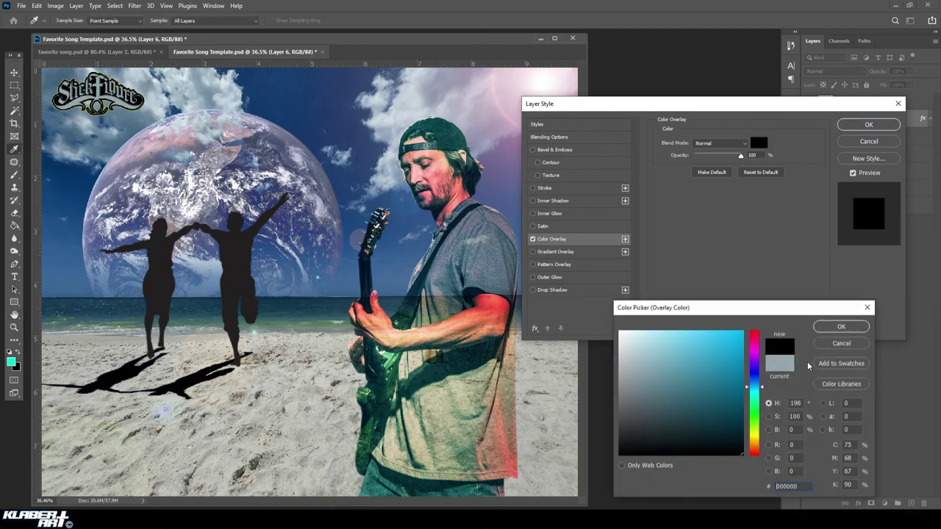
click(841, 327)
click(869, 127)
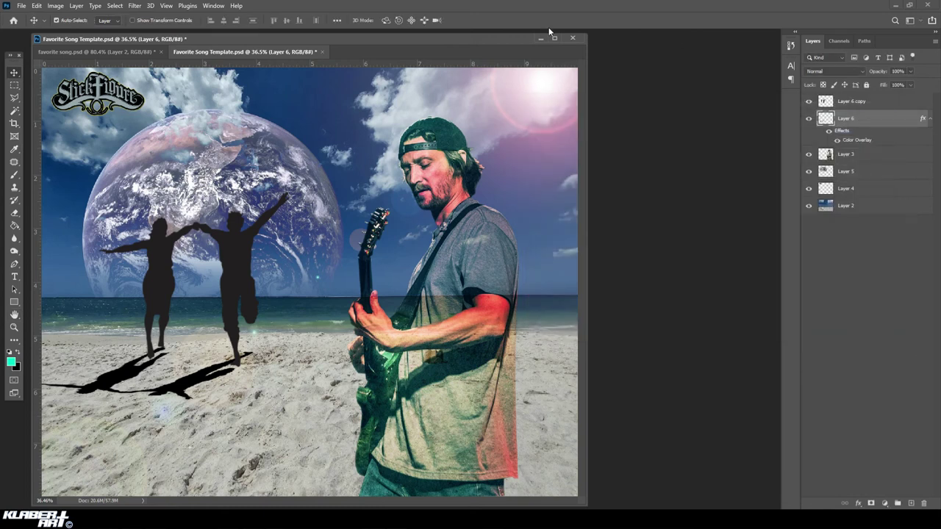
click(914, 75)
drag(898, 81, 879, 86)
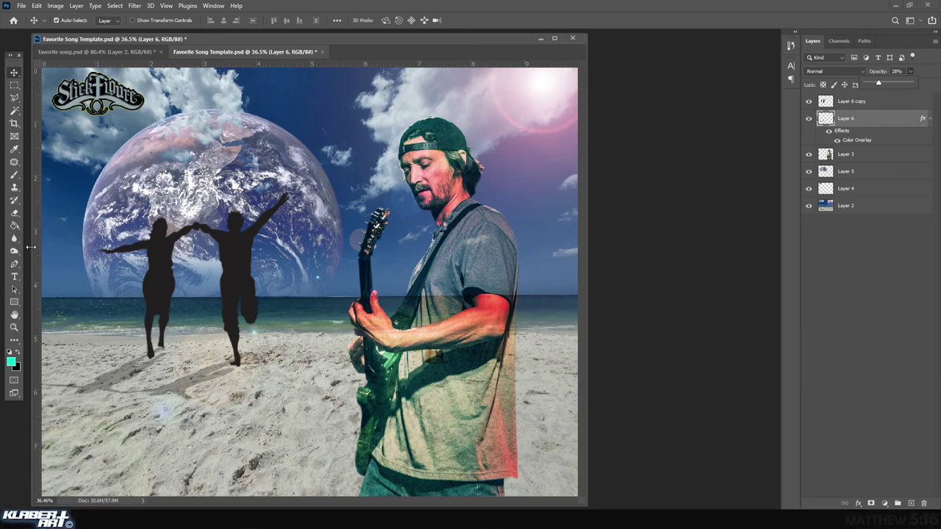
Fade the couple's shadows into the sand with a soft 432 px Eraser at 18% opacity.
click(14, 212)
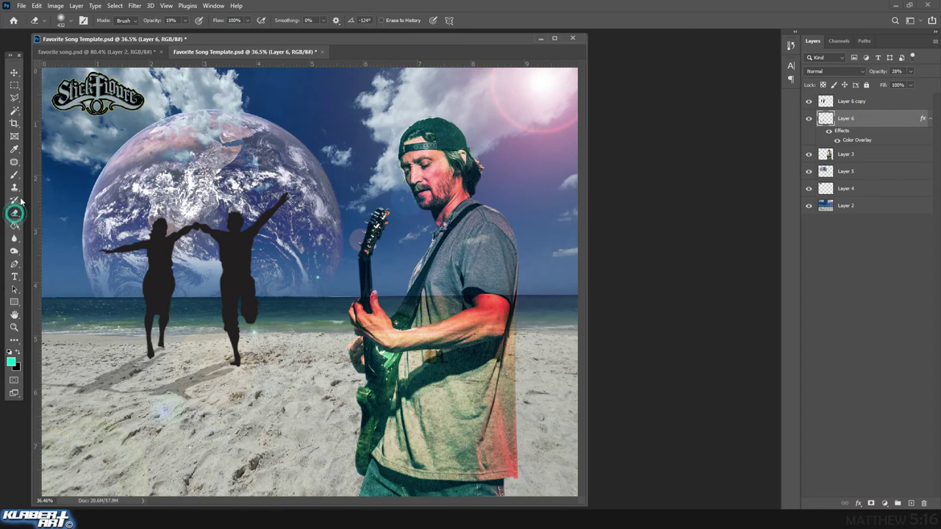
click(62, 20)
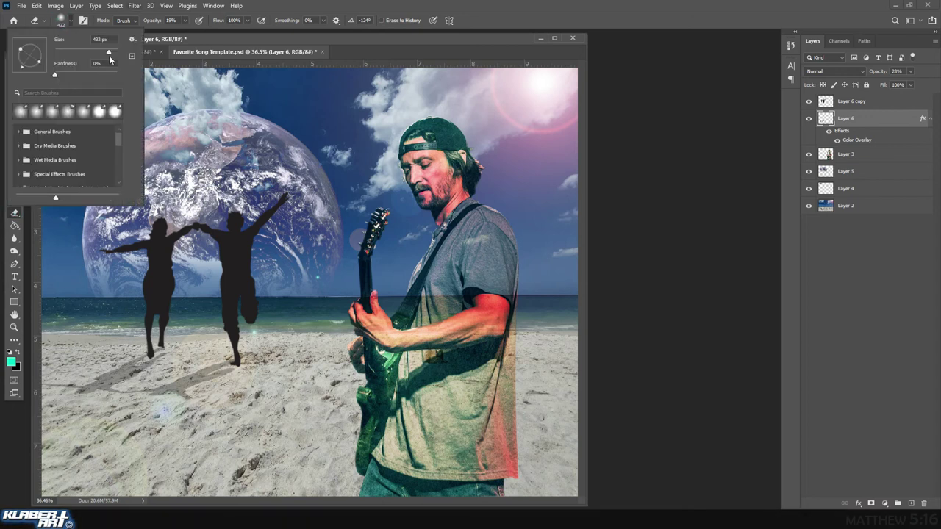
click(186, 22)
drag(185, 31, 184, 32)
click(261, 346)
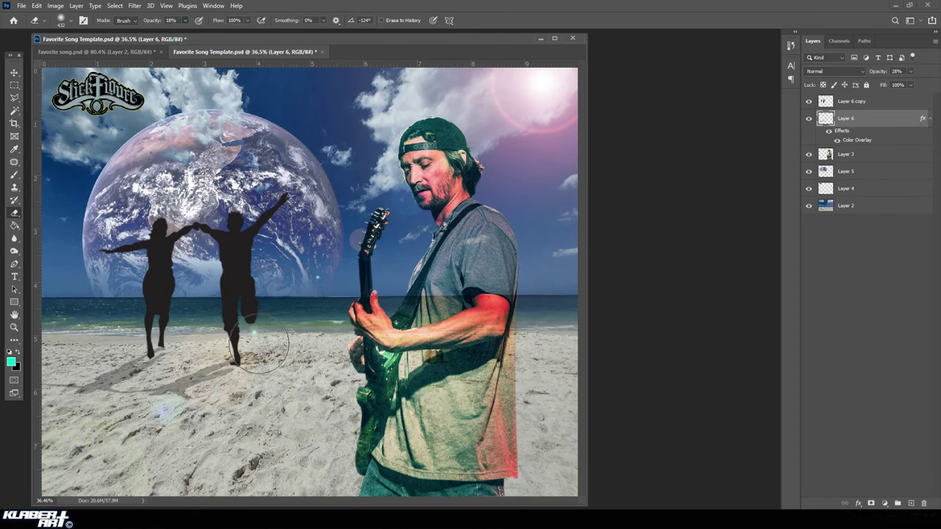
mouse_move(252, 343)
mouse_down()
mouse_move(221, 342)
mouse_move(269, 326)
mouse_move(264, 336)
mouse_move(117, 346)
mouse_move(255, 348)
mouse_move(181, 390)
mouse_move(77, 396)
mouse_move(206, 415)
mouse_move(147, 405)
mouse_move(92, 412)
mouse_move(134, 408)
mouse_up()
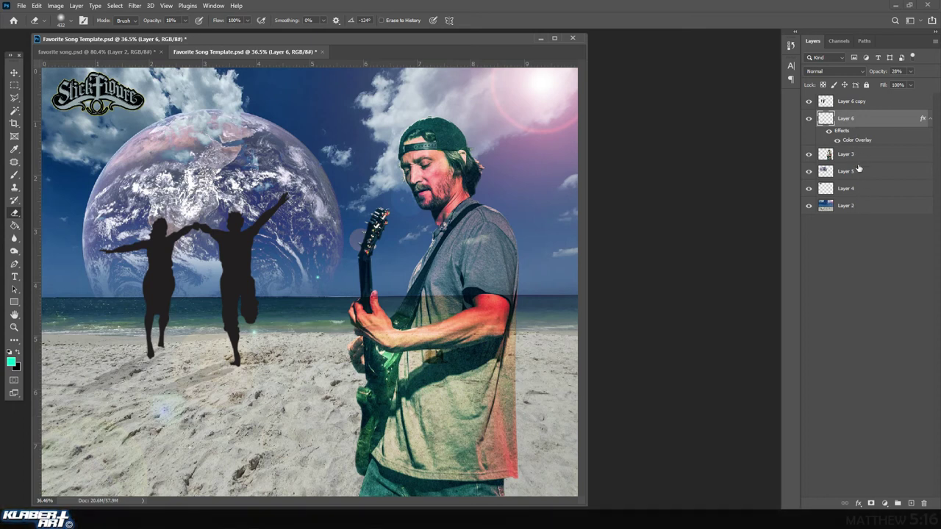
Free-transform the Stick Figure logo on Layer 4, enlarging it and tilting it upward beside the Earth's upper edge.
click(860, 191)
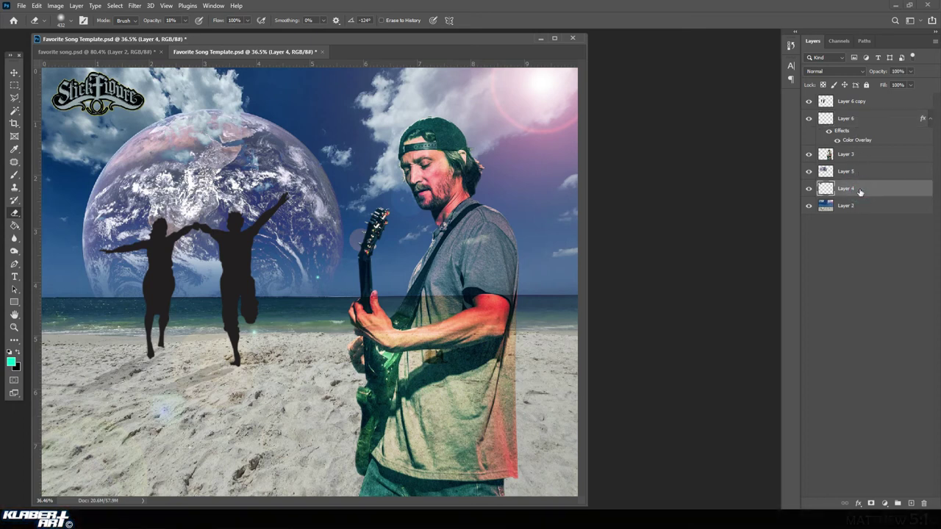
click(809, 188)
click(809, 189)
click(36, 6)
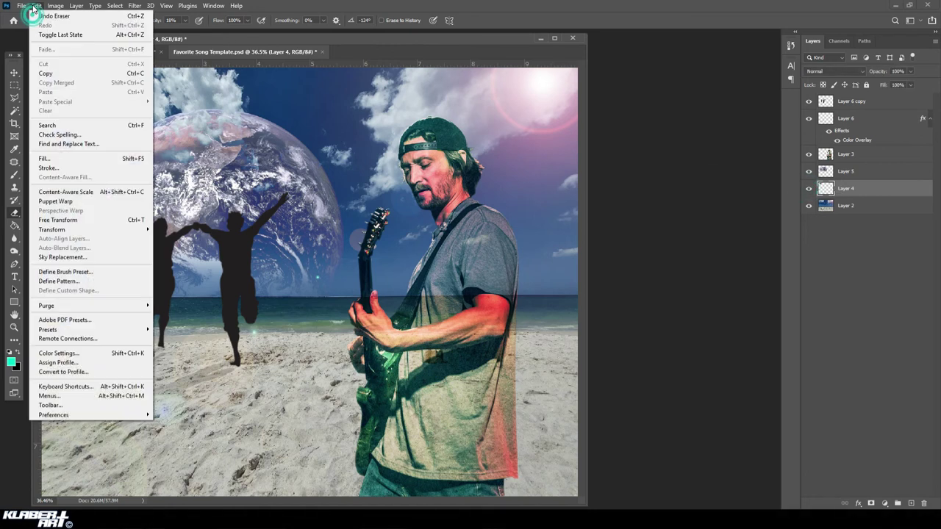
click(60, 219)
drag(143, 116, 240, 100)
drag(56, 160, 65, 175)
drag(175, 103, 250, 85)
drag(183, 94, 167, 95)
key(Return)
key(e)
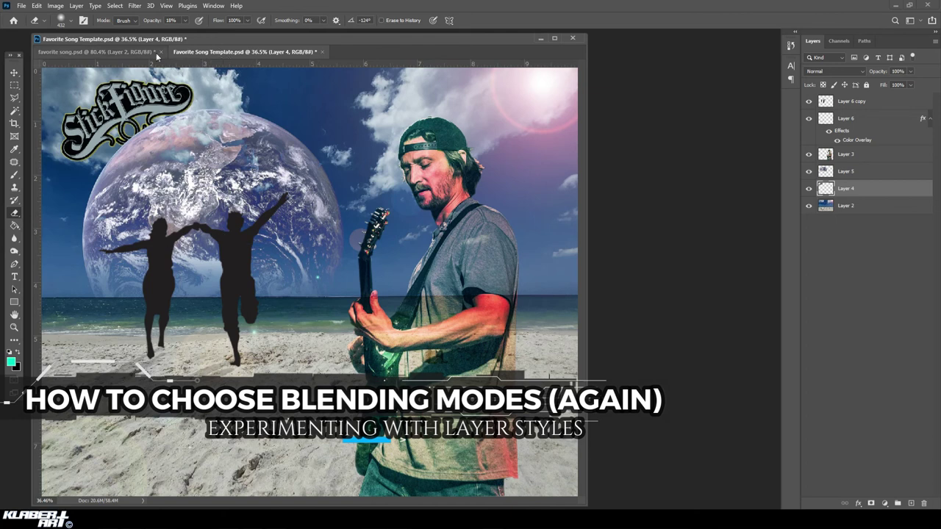
Consult the finished favorite song.psd for reference, return to the template, and select the couple's Layer 6 copy.
click(103, 53)
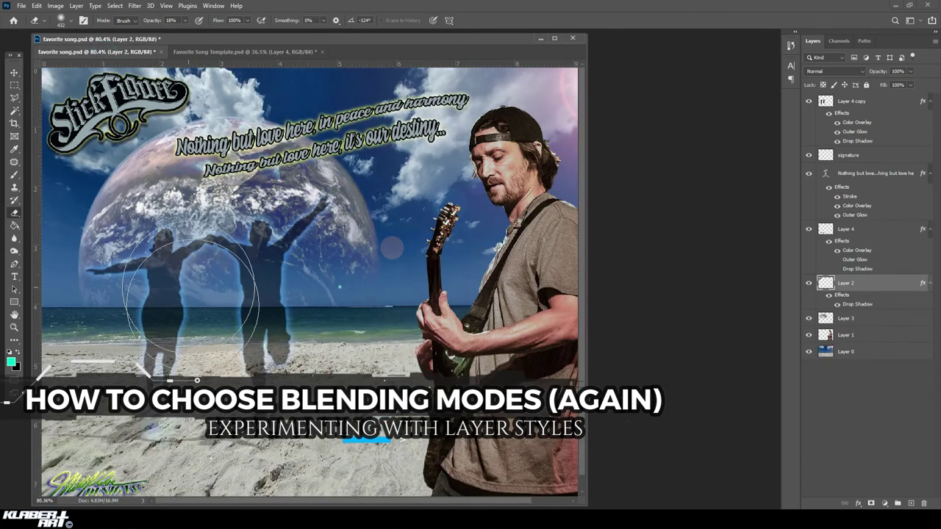
click(239, 56)
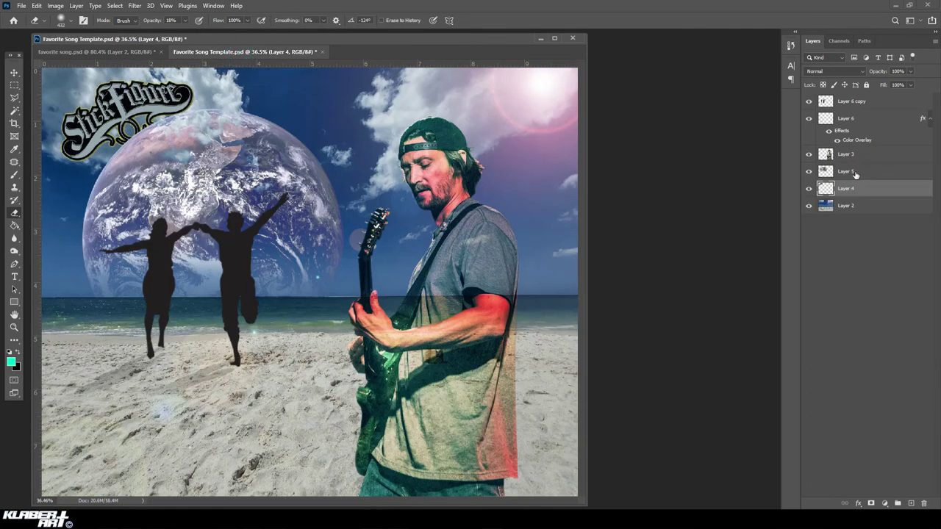
click(872, 102)
click(809, 102)
click(809, 102)
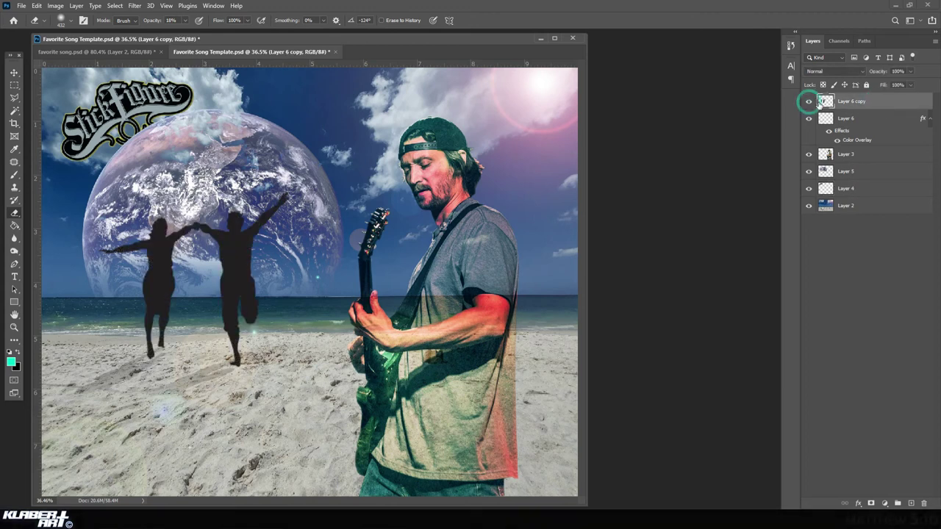
Open the layer style for the couple's Layer 6 copy and enable a black Color Overlay in Normal mode at 100% opacity.
right_click(881, 101)
click(876, 108)
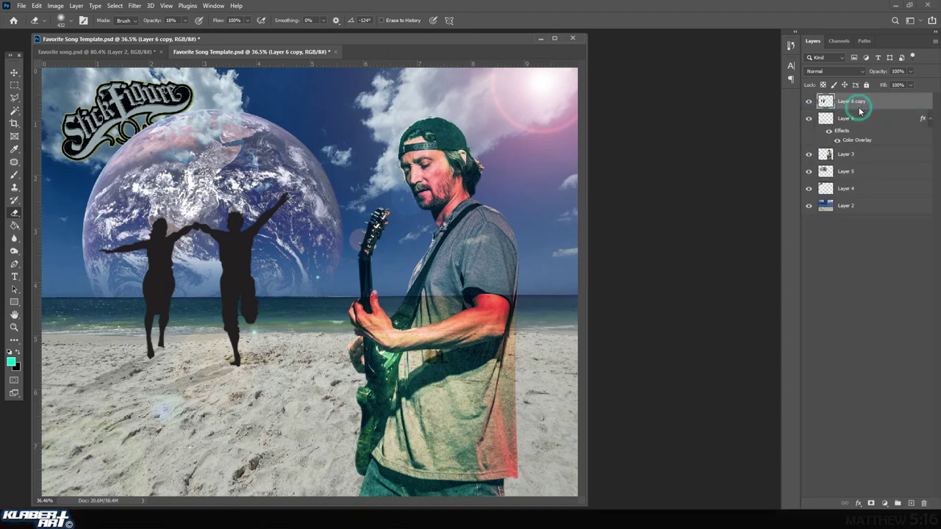
click(590, 238)
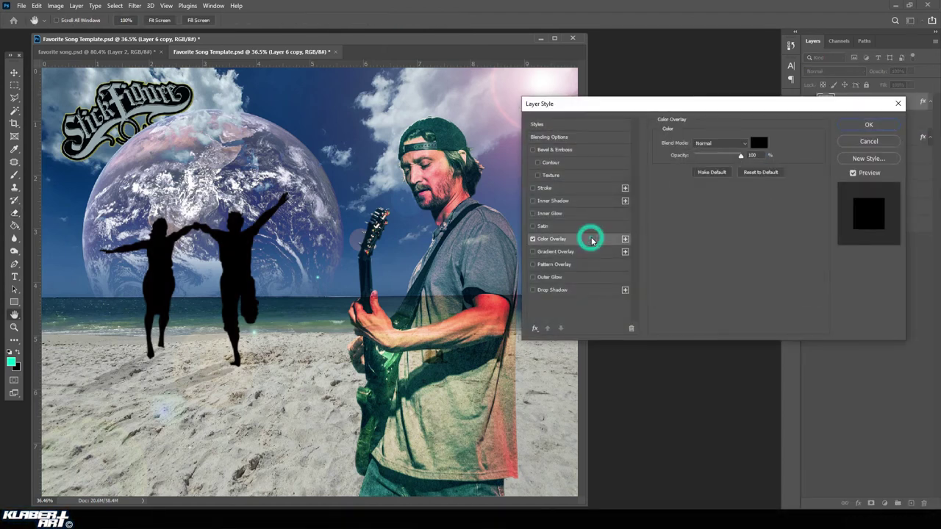
Enable an Outer Glow on the couple, set its color to 00fffc and lower its opacity to 46%.
click(580, 279)
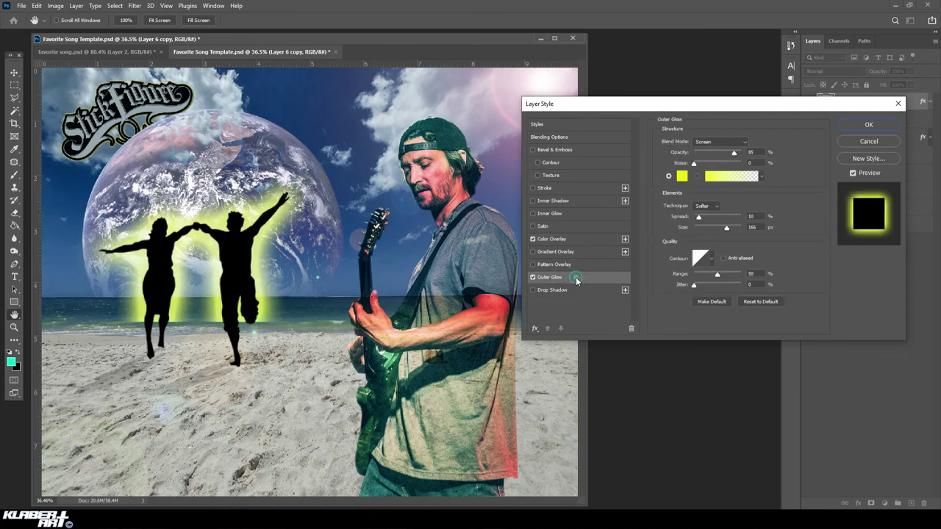
click(683, 177)
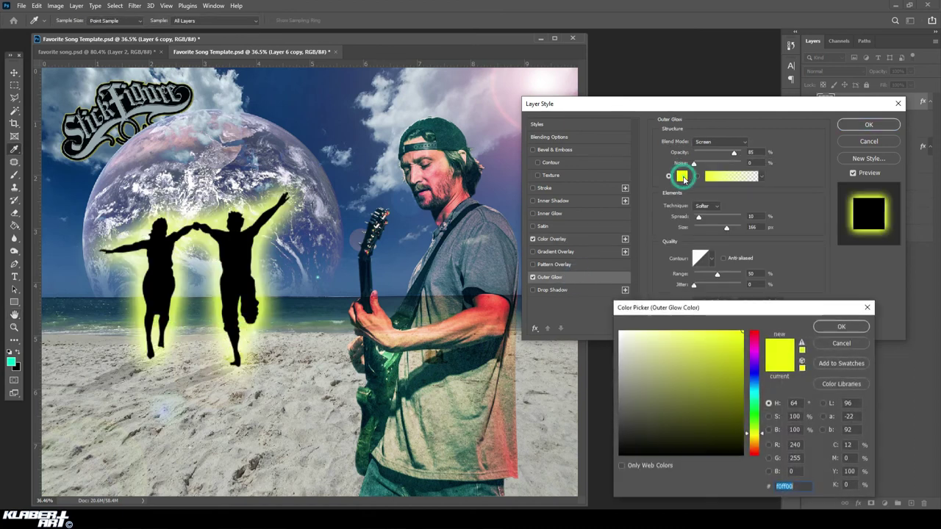
click(753, 394)
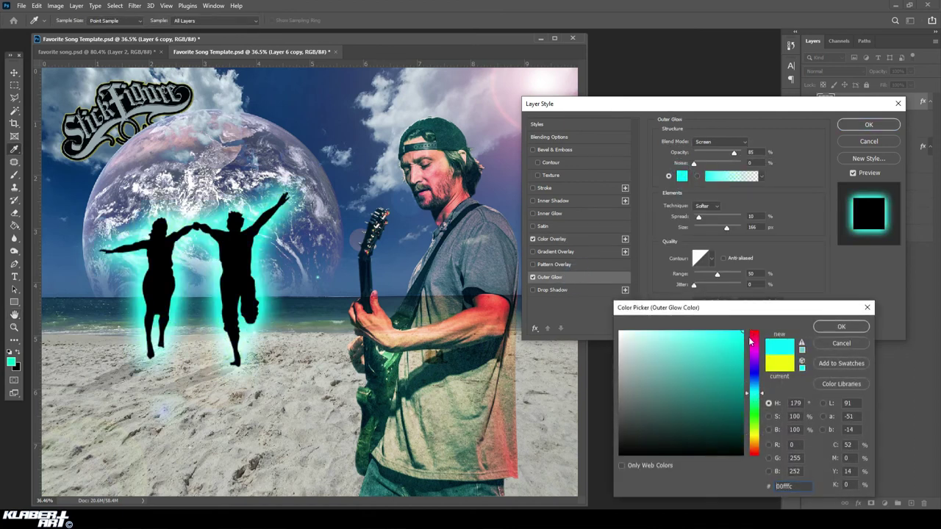
click(841, 327)
drag(734, 156, 715, 154)
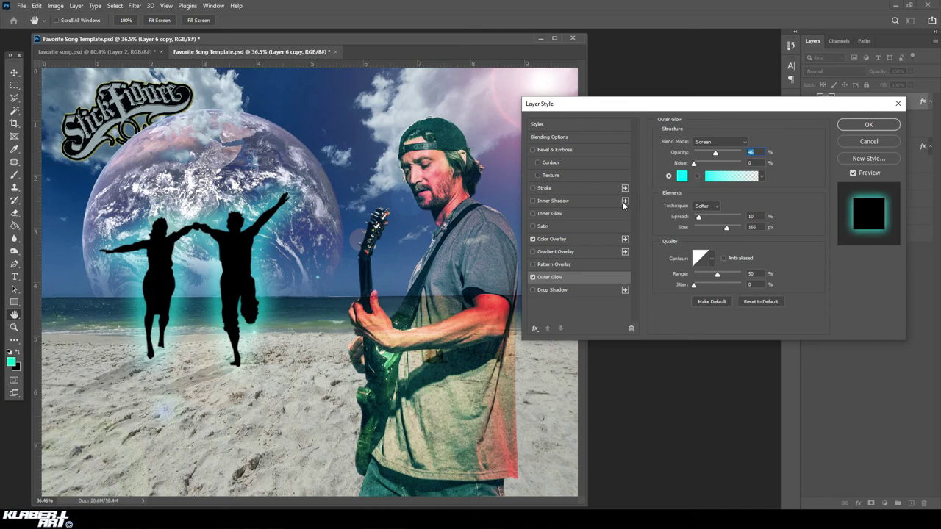
Return to the Color Overlay settings, leave the opacity at 100%, and apply the couple's layer styles.
click(584, 242)
mouse_move(740, 156)
mouse_down()
mouse_move(718, 158)
mouse_move(745, 157)
mouse_up()
click(717, 156)
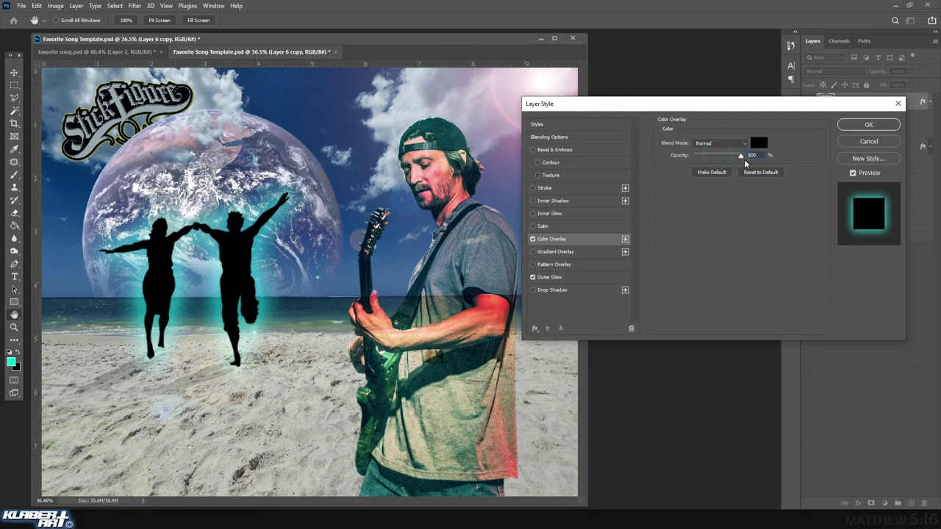
click(870, 126)
key(e)
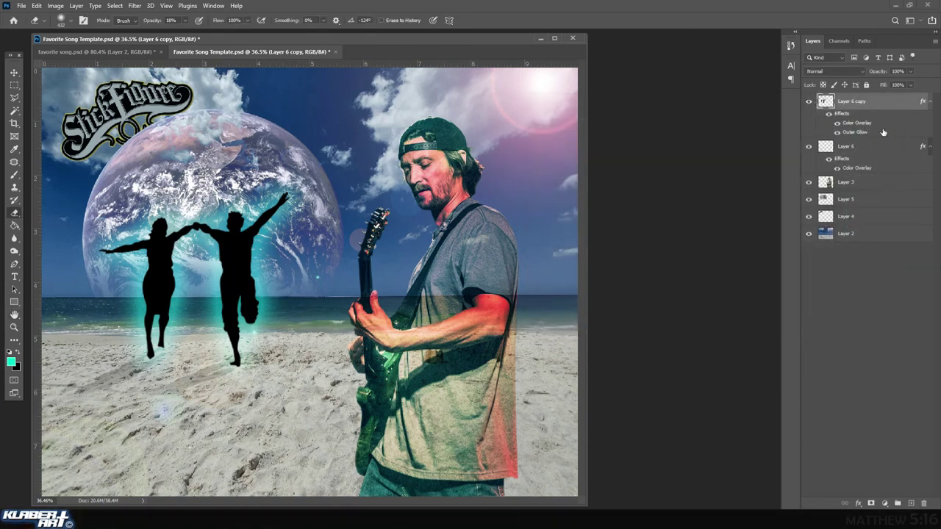
Try lowering the fill and opacity of the couple's Layer 6 copy, leaving fill at 100% and opacity at 55%.
click(911, 84)
drag(910, 98, 889, 82)
click(911, 71)
click(930, 78)
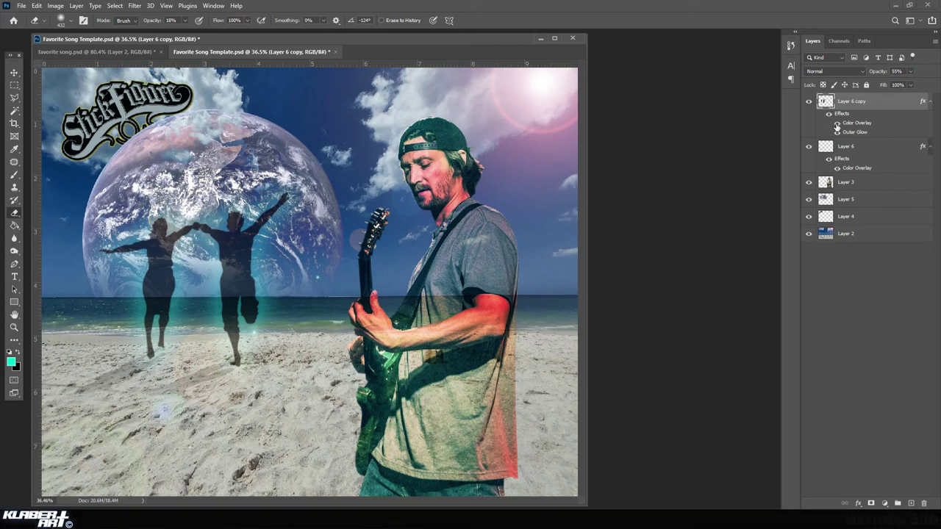
Hide the Color Overlay on Layer 6 copy, restore the layer's opacity to 100%, and set its fill to 50%.
click(837, 125)
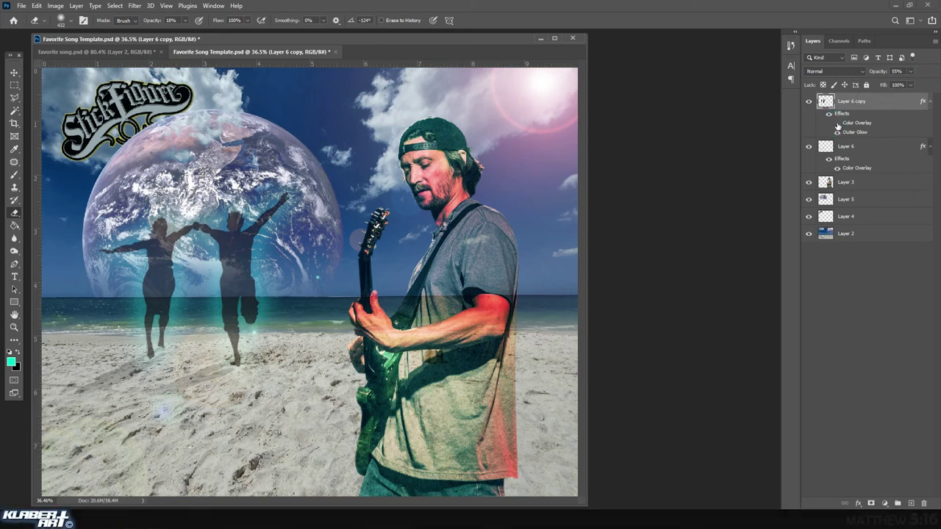
click(910, 85)
drag(914, 96, 939, 87)
click(910, 72)
click(911, 88)
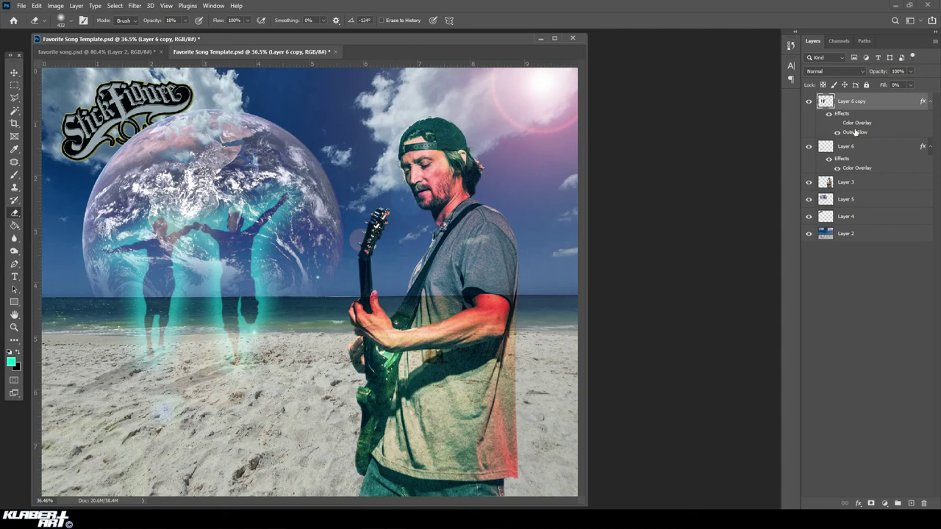
click(910, 85)
drag(897, 93, 912, 98)
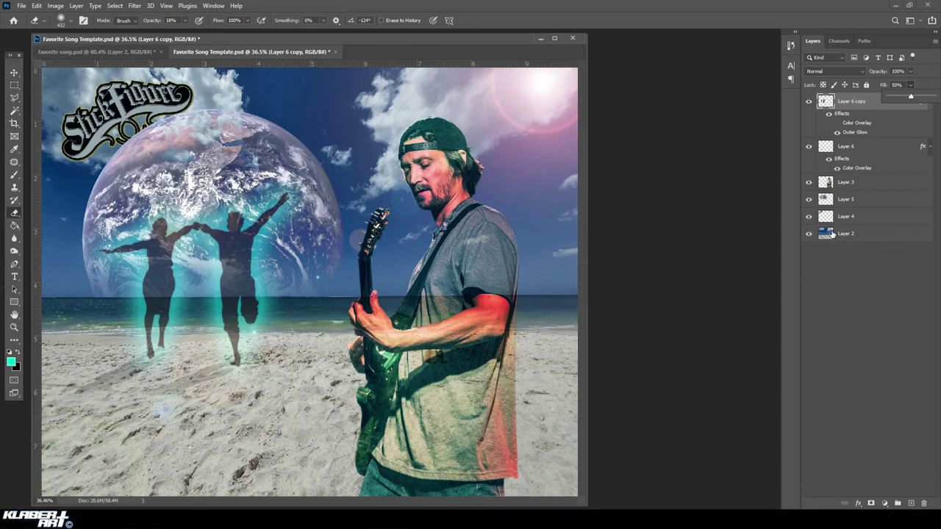
Consult the finished favorite song.psd, switch to the browser, and copy the first two-line "Nothing but love here" refrain from the Heartland lyrics.
click(116, 51)
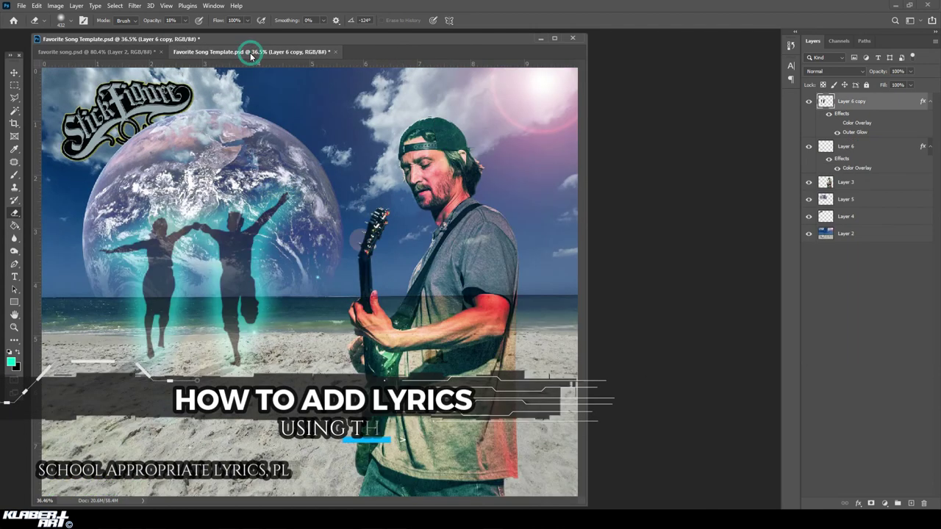
click(252, 51)
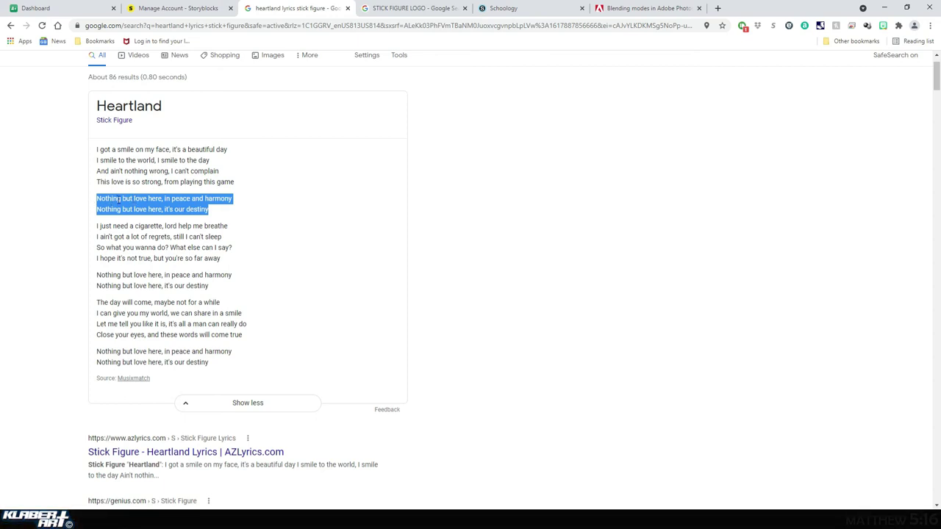
drag(97, 198, 215, 213)
click(213, 213)
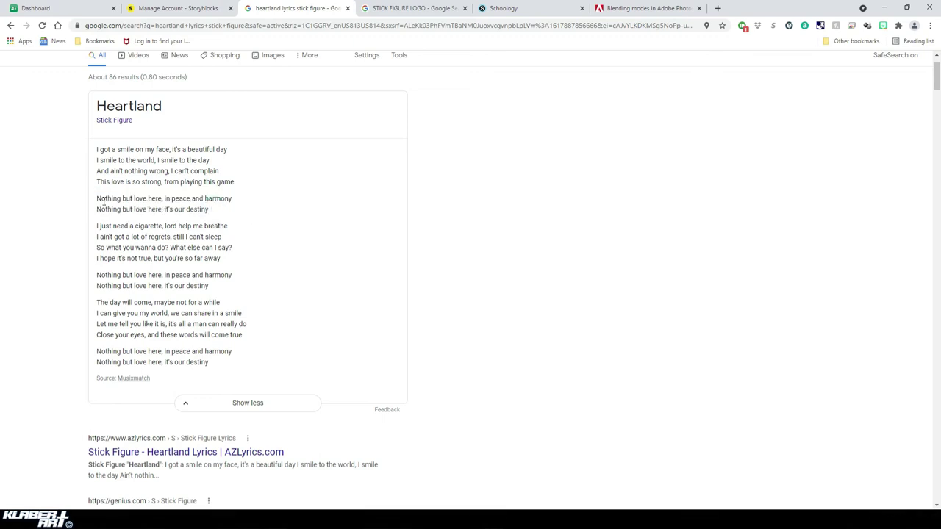
drag(97, 199, 220, 214)
right_click(190, 207)
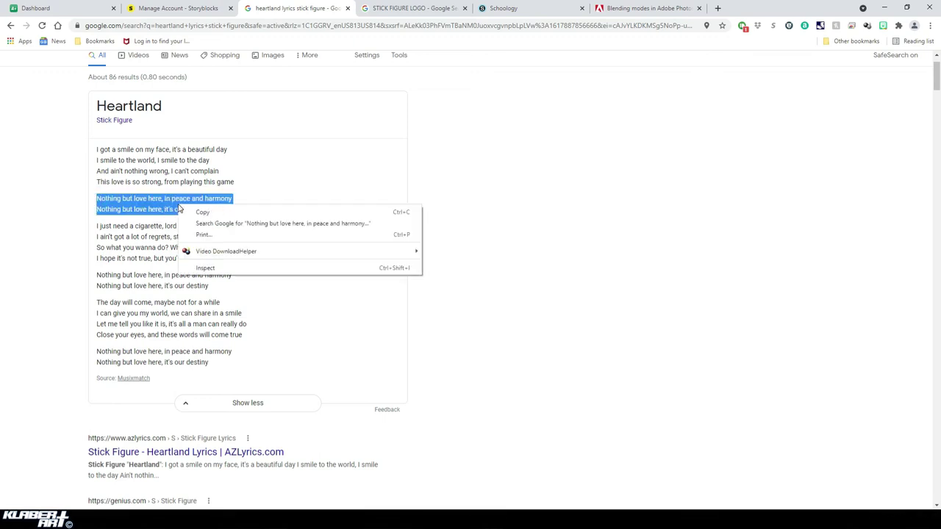
click(204, 212)
mouse_move(395, 505)
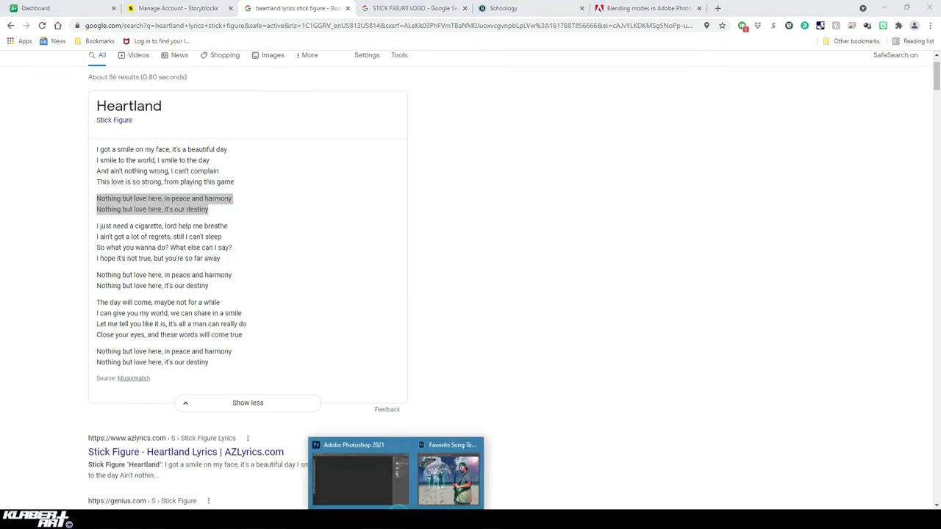
Back in Photoshop, paste the refrain as centered black 30 pt Calling Heart text and move it over the Earth's upper part.
click(379, 484)
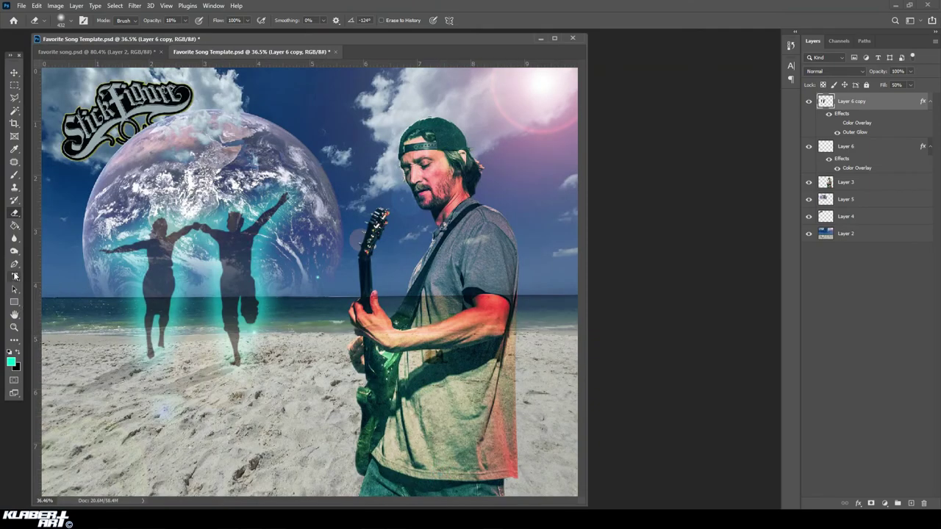
click(14, 278)
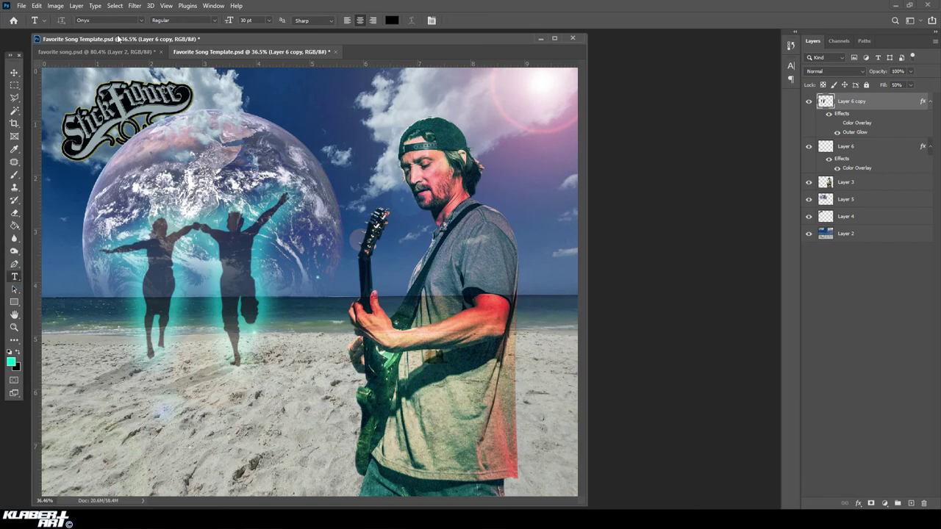
click(139, 20)
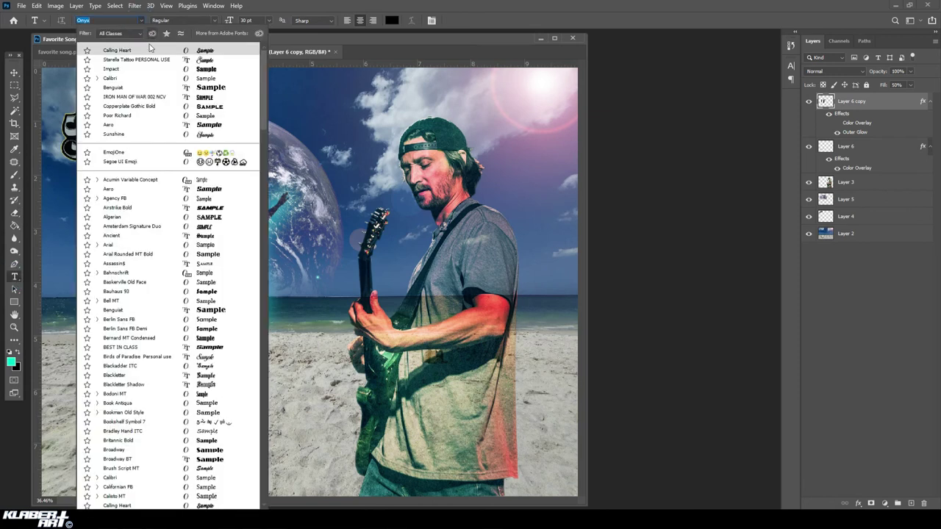
click(118, 50)
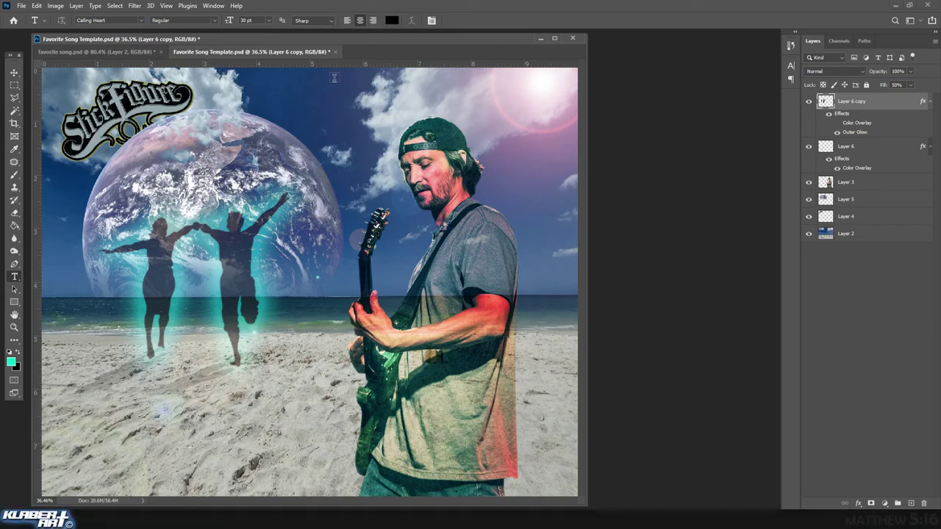
click(231, 105)
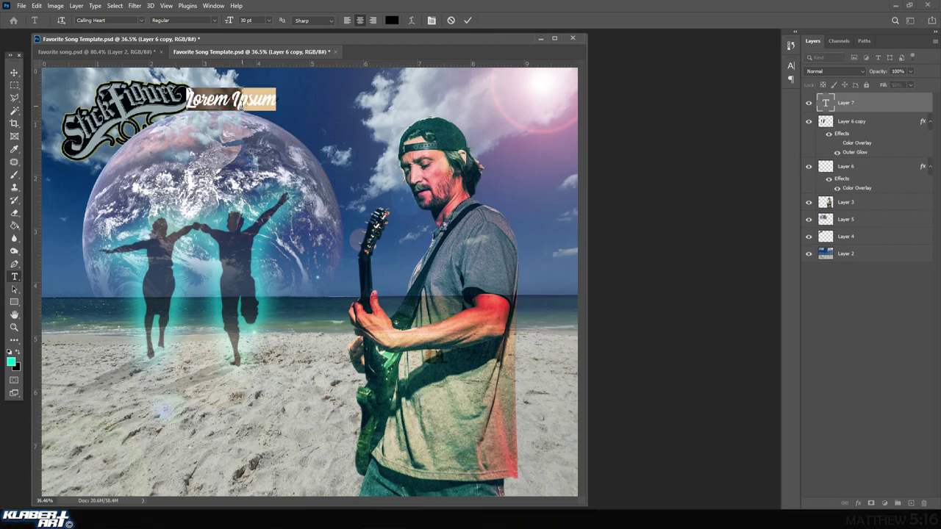
key(ctrl+v)
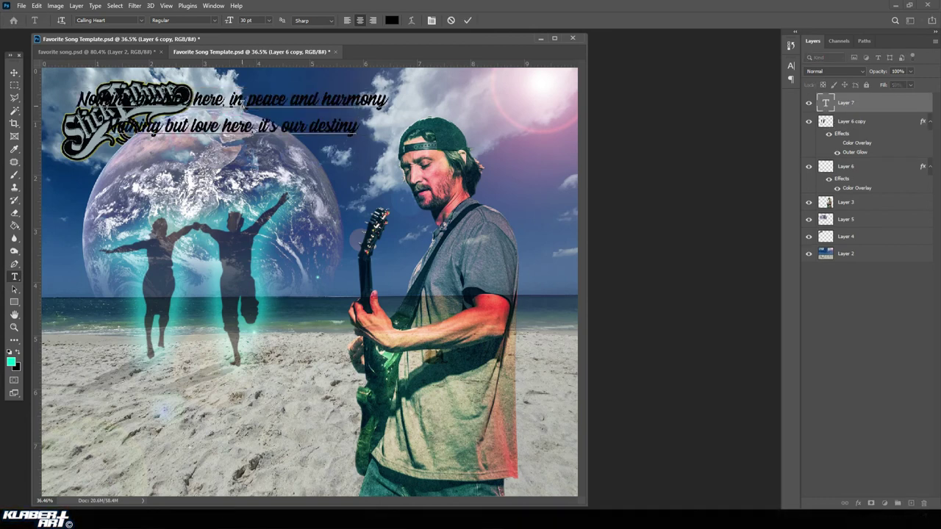
click(13, 73)
drag(262, 103, 284, 152)
Consult the finished favorite song.psd, return to the template, and shift the guitarist on Layer 3 toward the canvas's right edge.
click(150, 52)
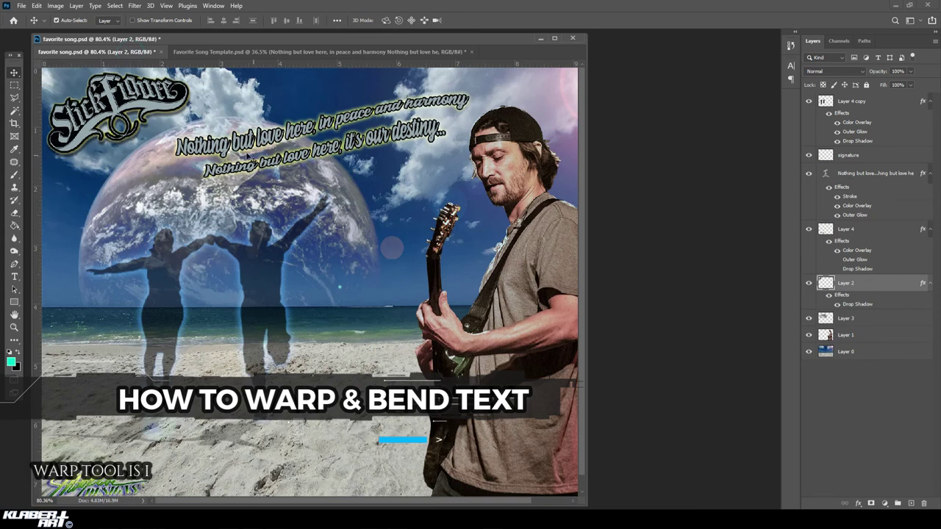
click(278, 51)
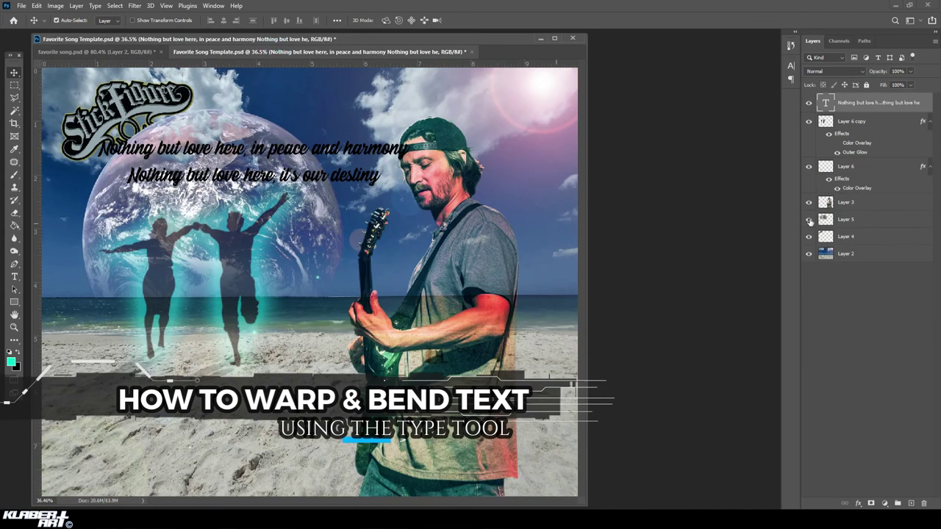
click(849, 204)
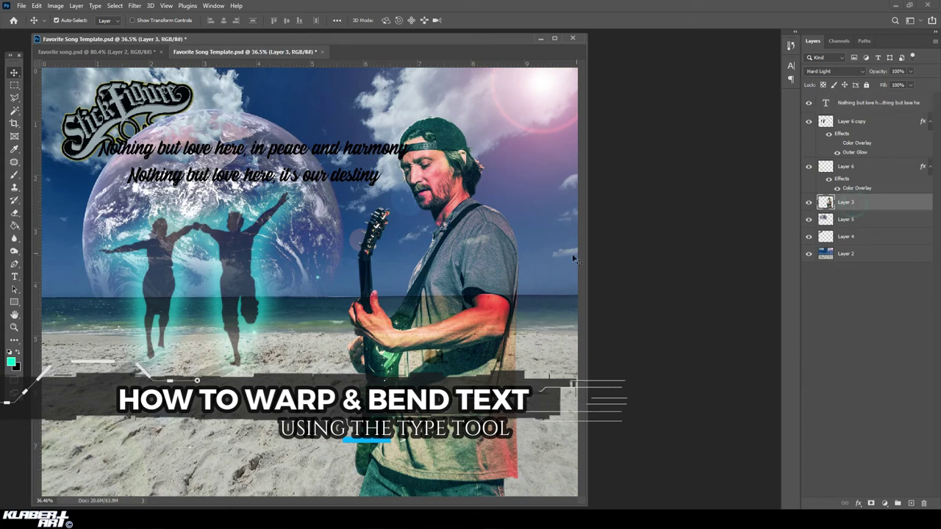
drag(481, 274, 514, 275)
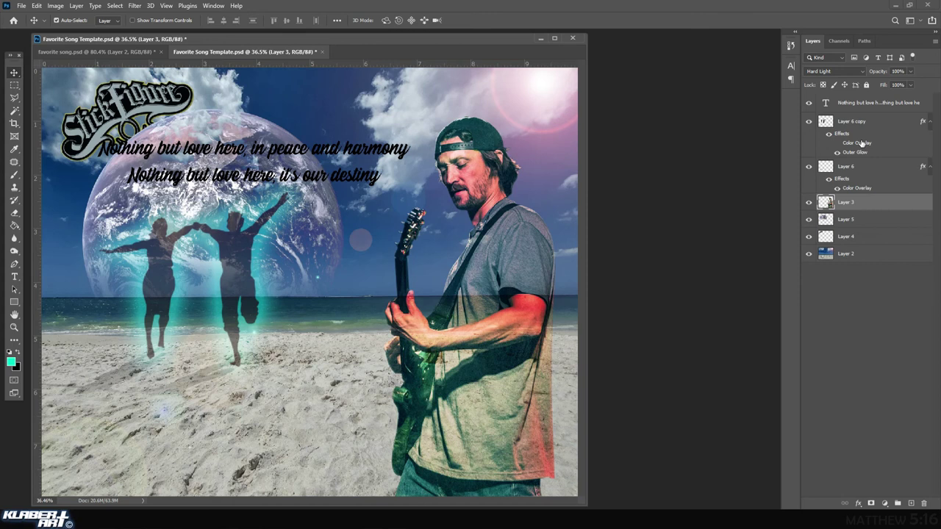
Warp the lyrics text with a horizontal Flag style using a bend gentler than +50%, and move it onto the sand below the couple.
click(871, 105)
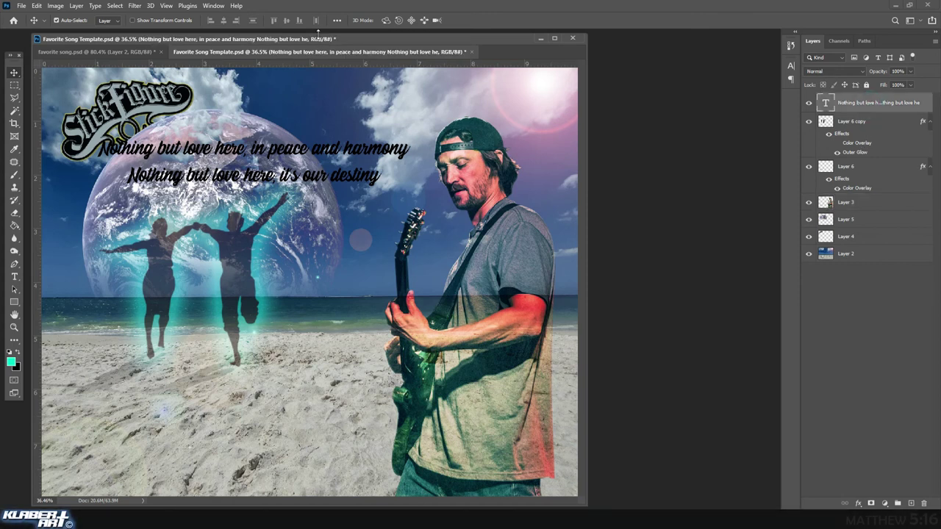
click(13, 278)
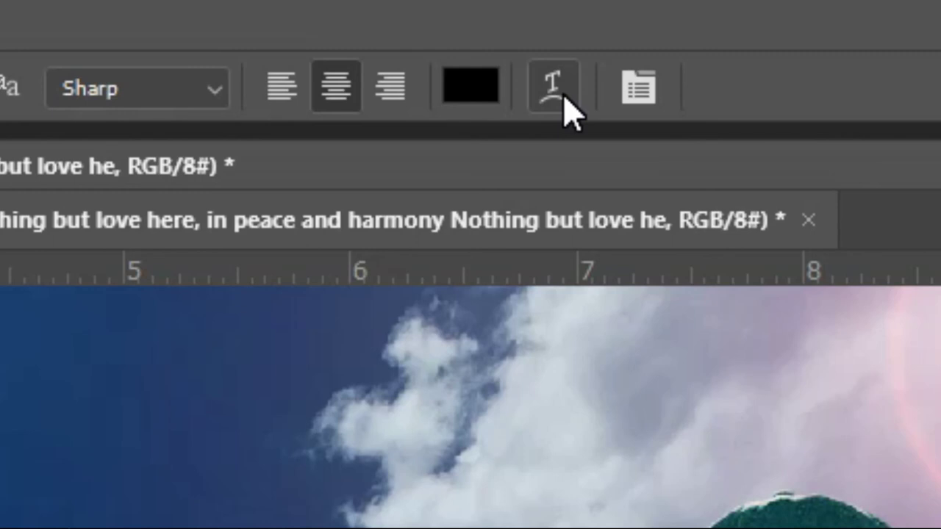
click(565, 97)
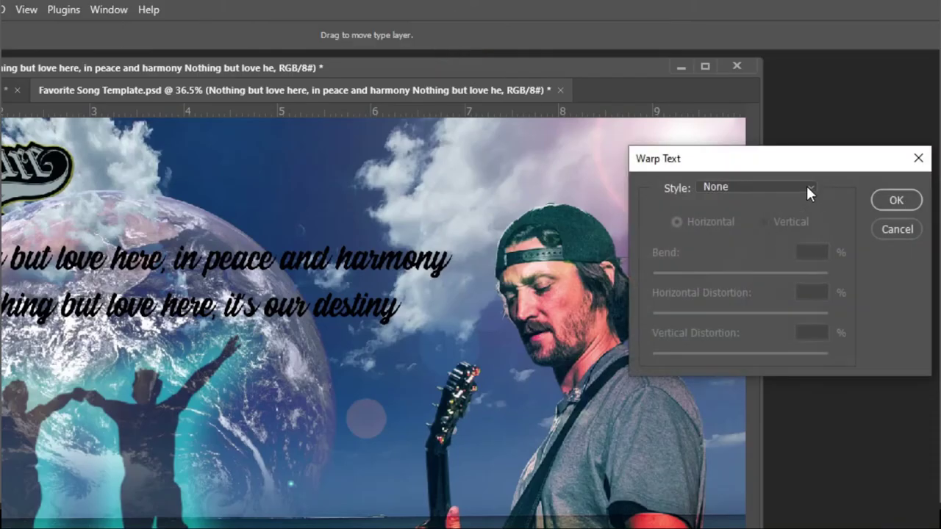
click(807, 187)
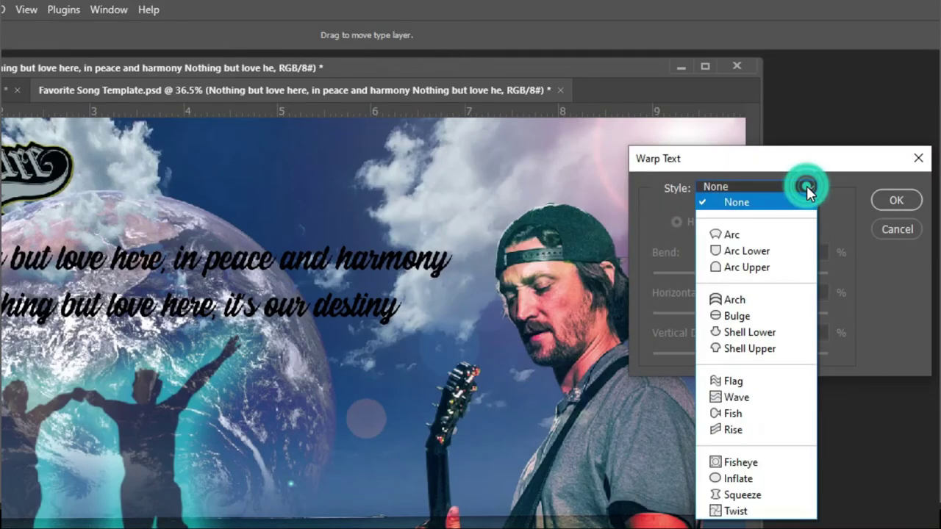
click(733, 381)
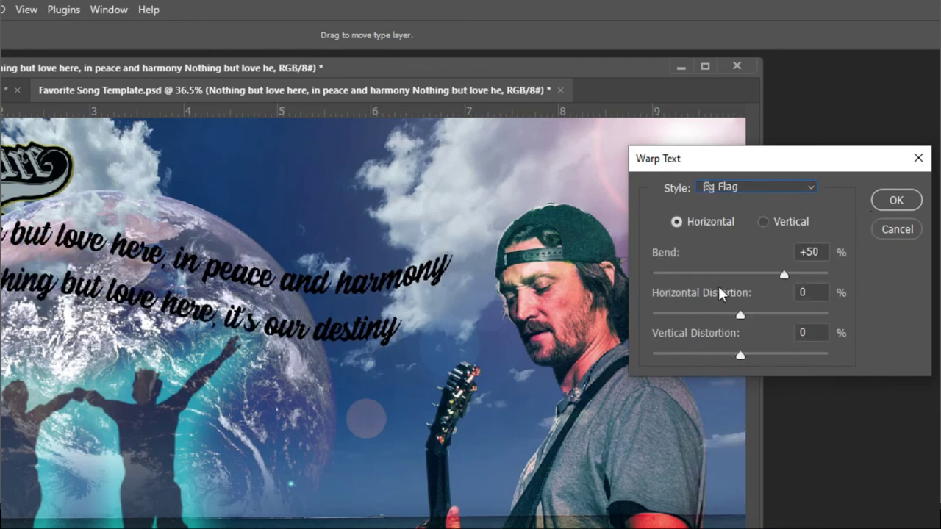
drag(783, 273, 759, 273)
drag(586, 160, 588, 158)
click(664, 116)
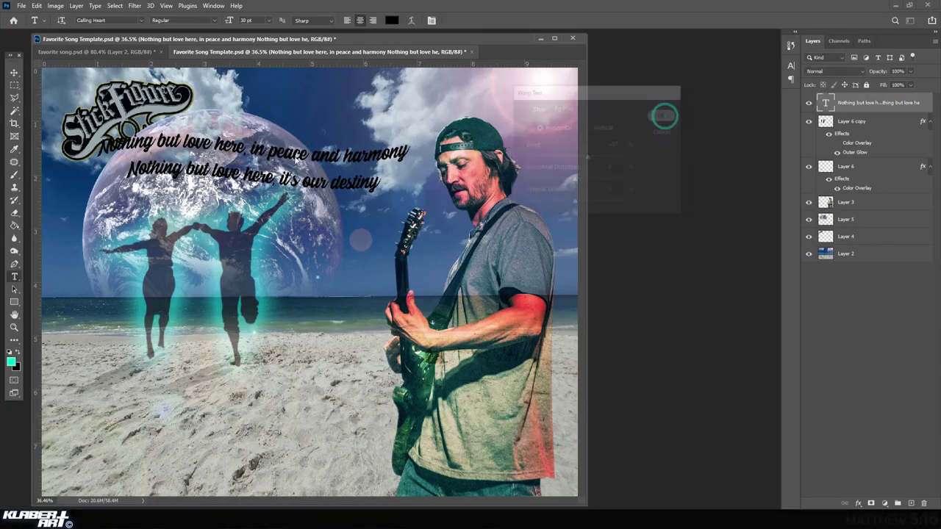
drag(227, 129, 180, 389)
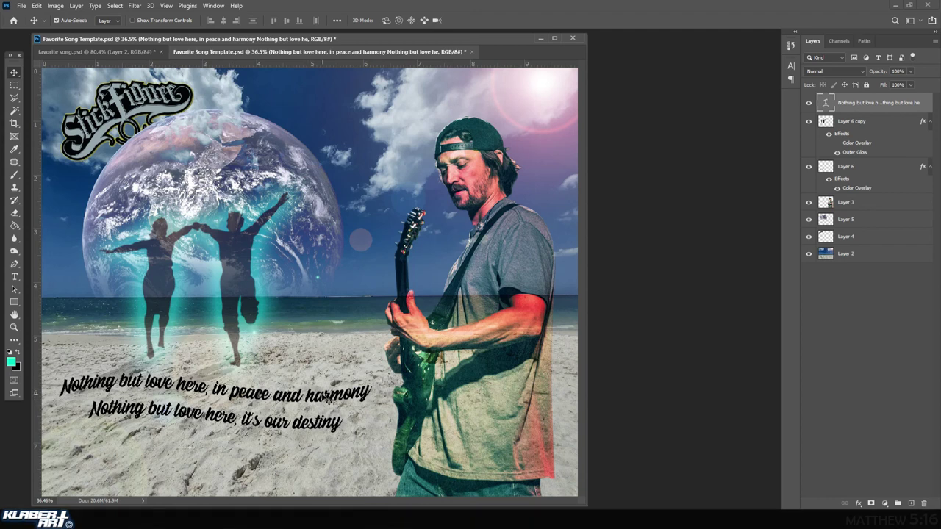
key(l)
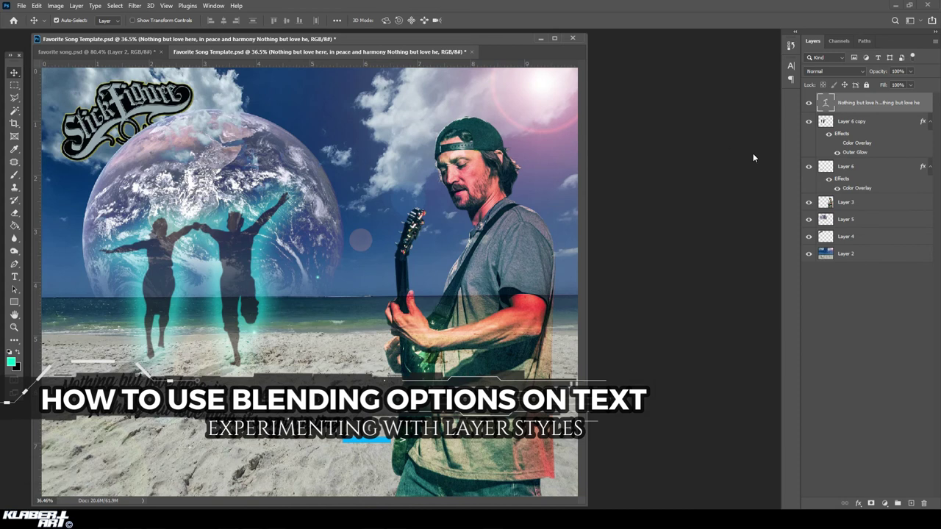
Give the lyrics text a gray-blue 95a6ad color overlay sampled from the band logo, plus a thin black outside stroke.
right_click(855, 109)
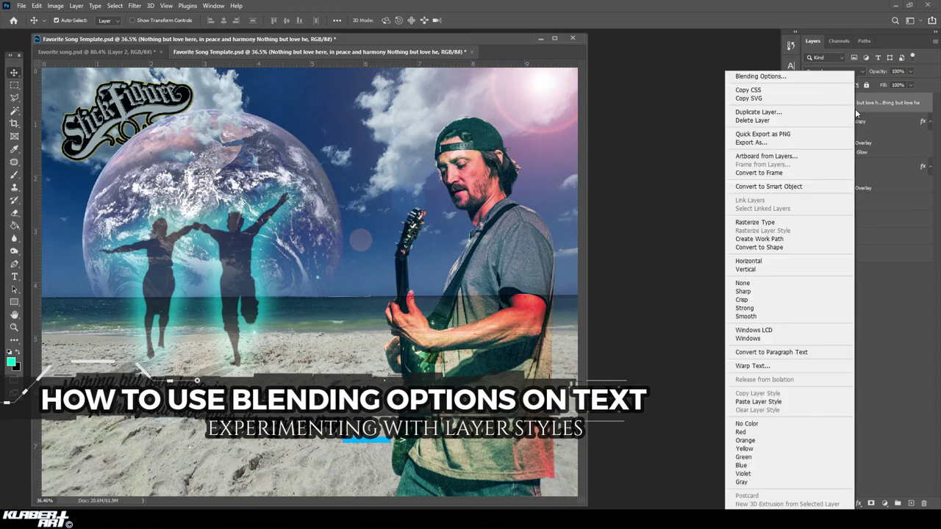
click(778, 75)
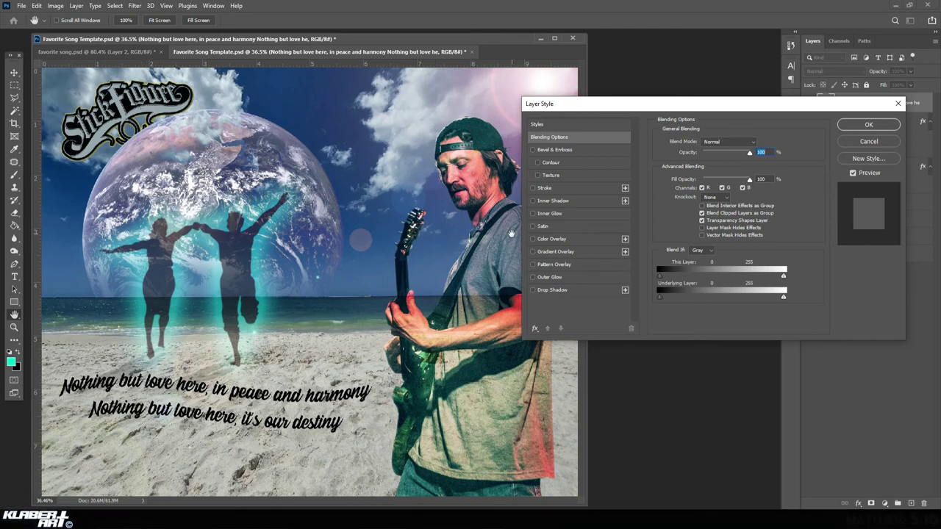
click(564, 239)
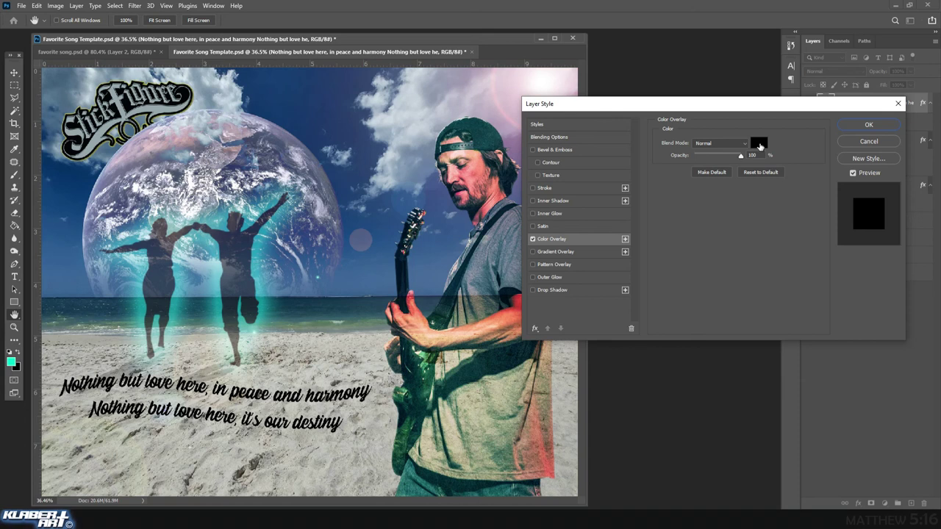
click(757, 143)
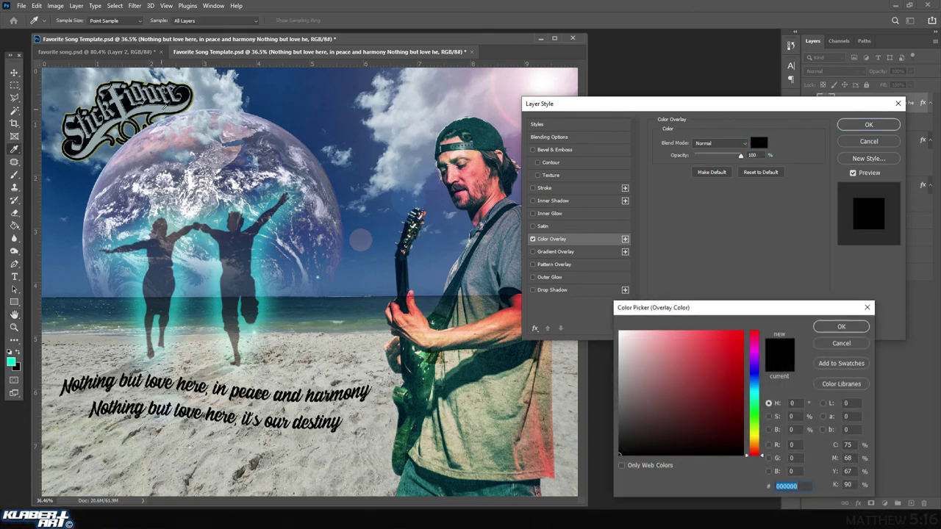
click(158, 112)
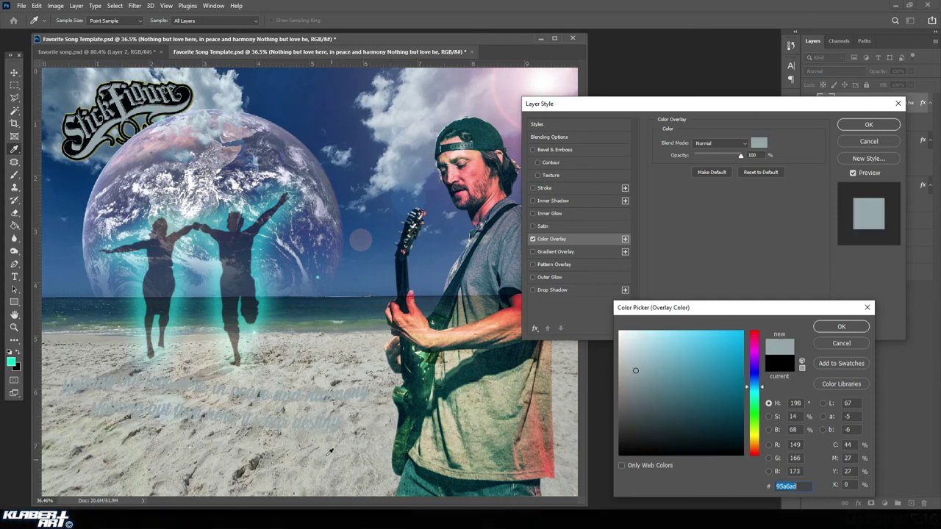
click(841, 326)
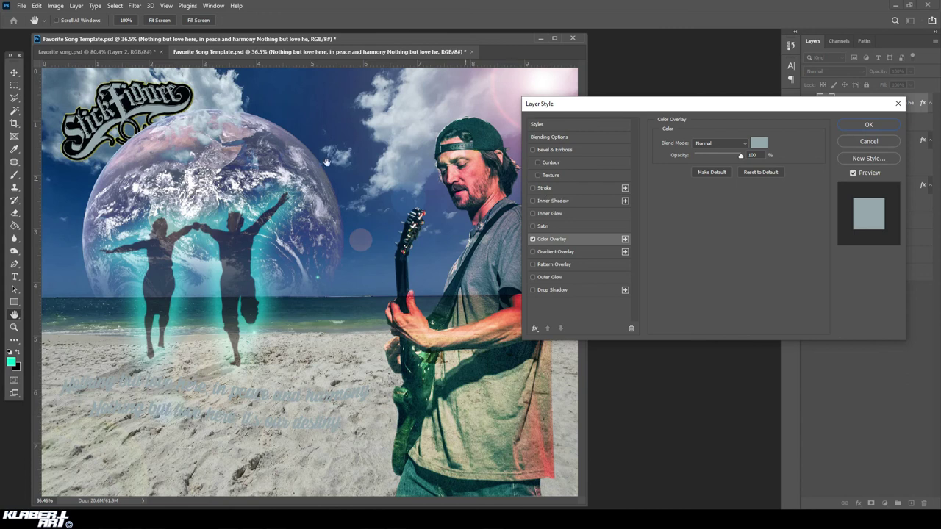
click(565, 188)
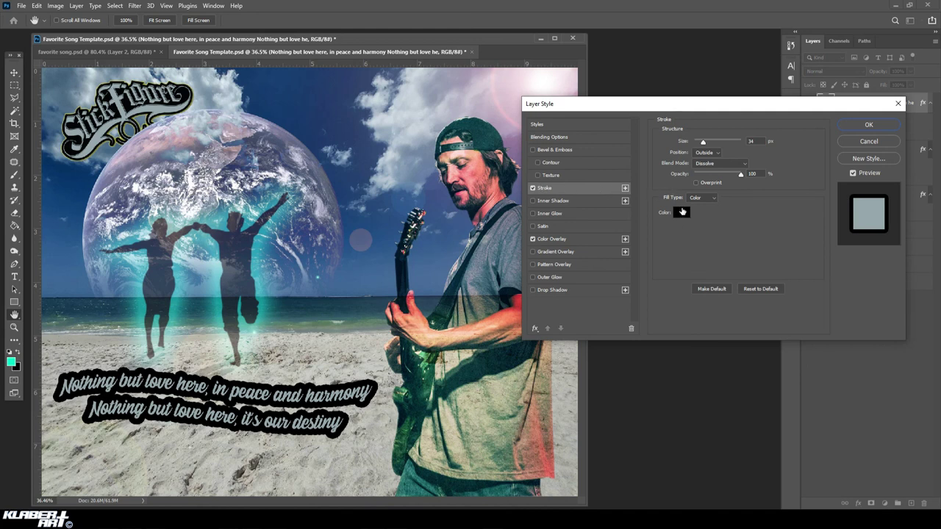
drag(703, 144, 700, 144)
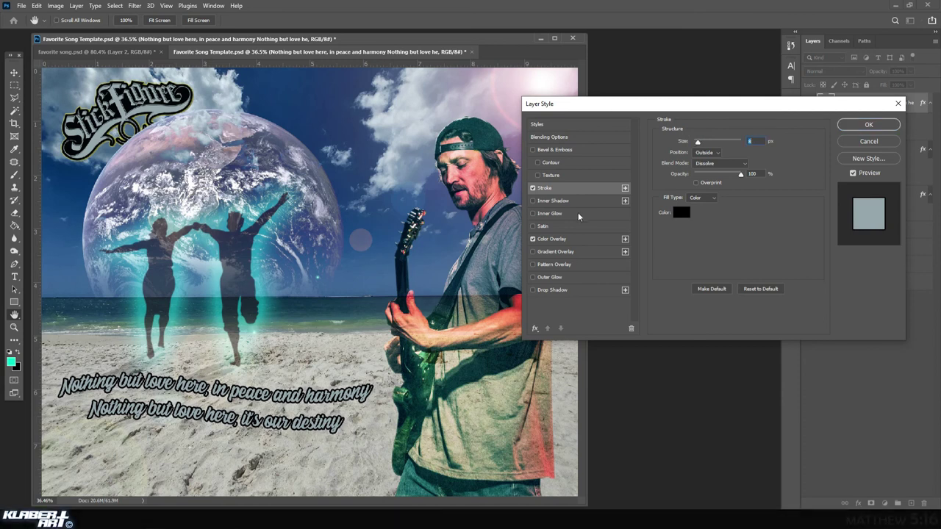
Add a yellow f0ff00 outer glow to the lyrics with 100% opacity, about 26% spread and about 27 px size.
click(577, 277)
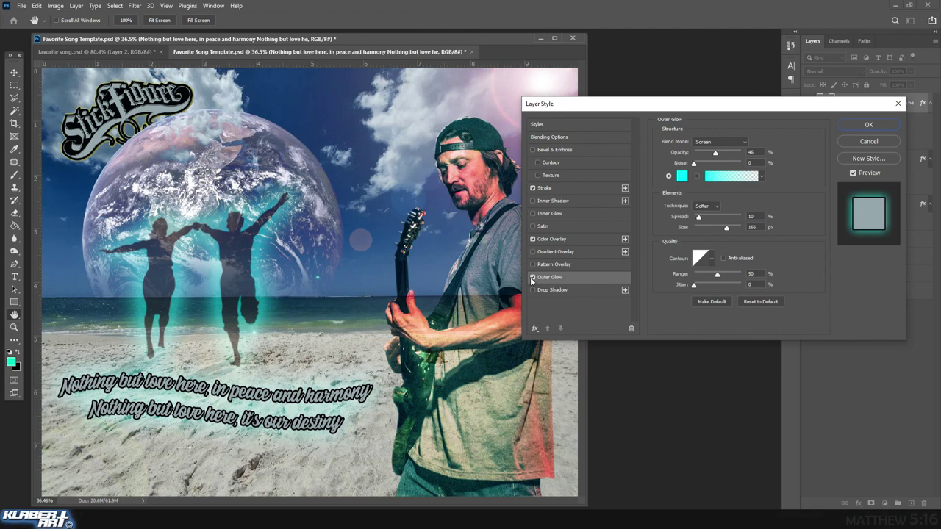
click(682, 176)
click(763, 434)
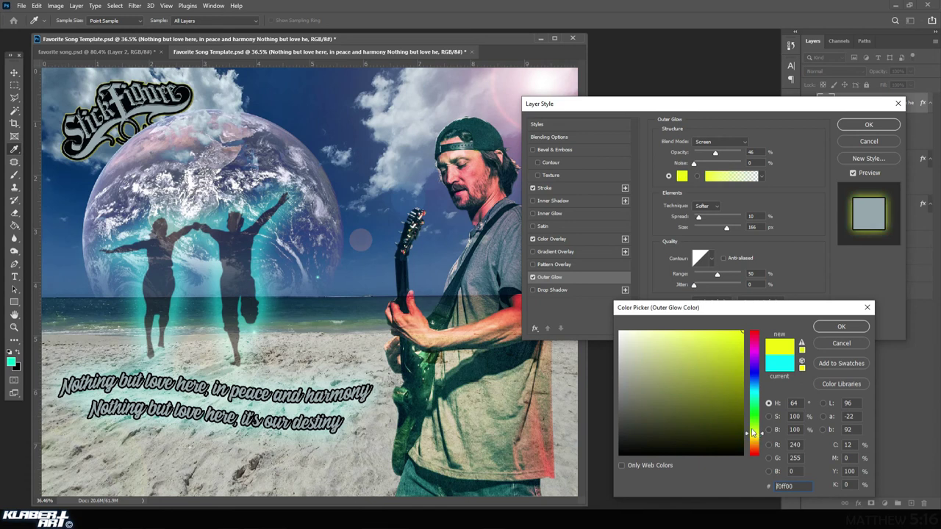
click(827, 328)
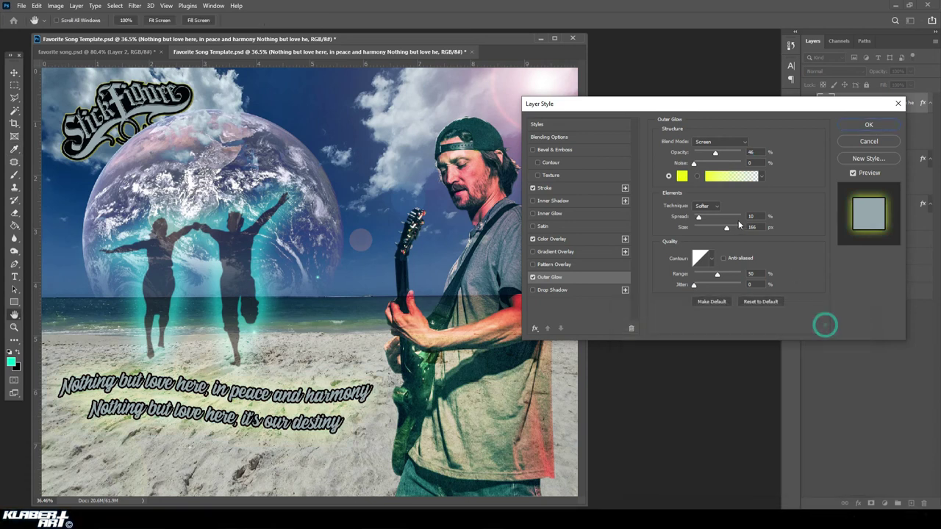
drag(715, 155, 750, 162)
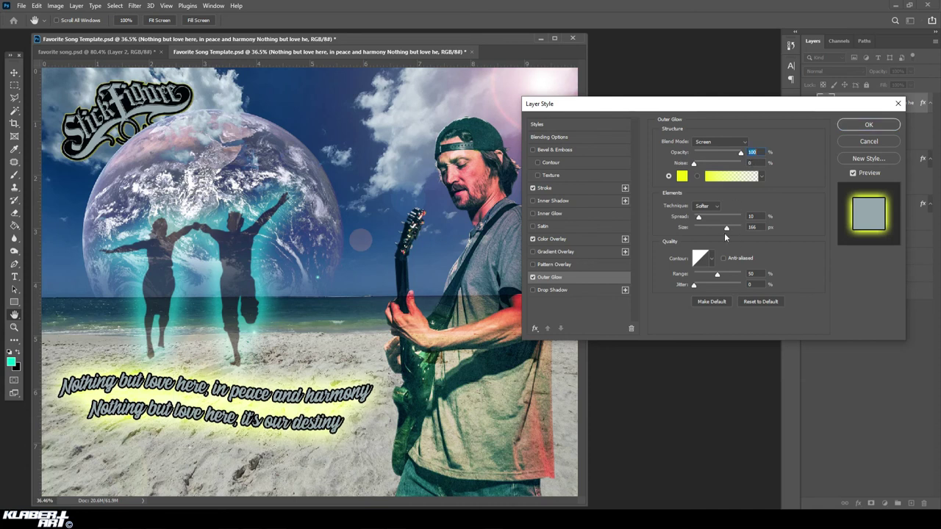
drag(728, 232, 707, 219)
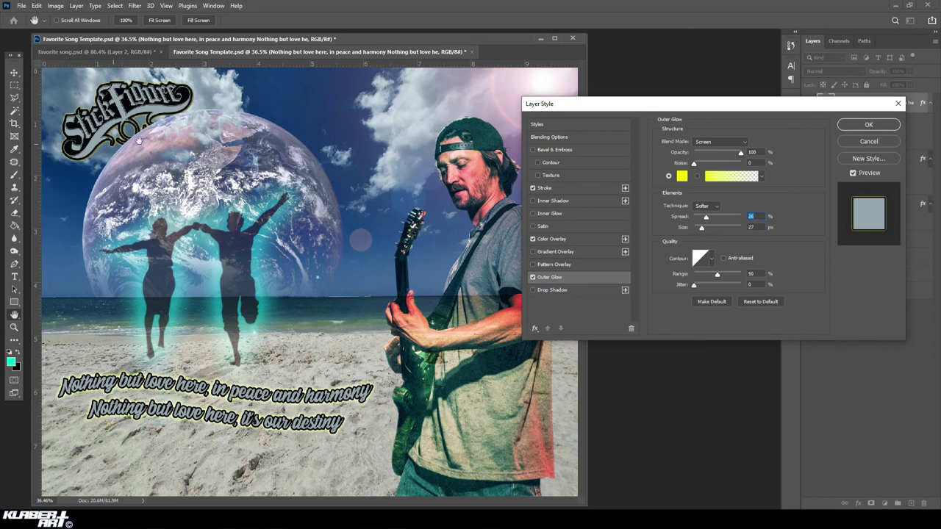
Add a black drop shadow to the lyrics with a distance of about 29 px, and apply the layer style.
click(584, 290)
mouse_move(702, 190)
mouse_down()
mouse_move(699, 208)
mouse_move(711, 190)
mouse_up()
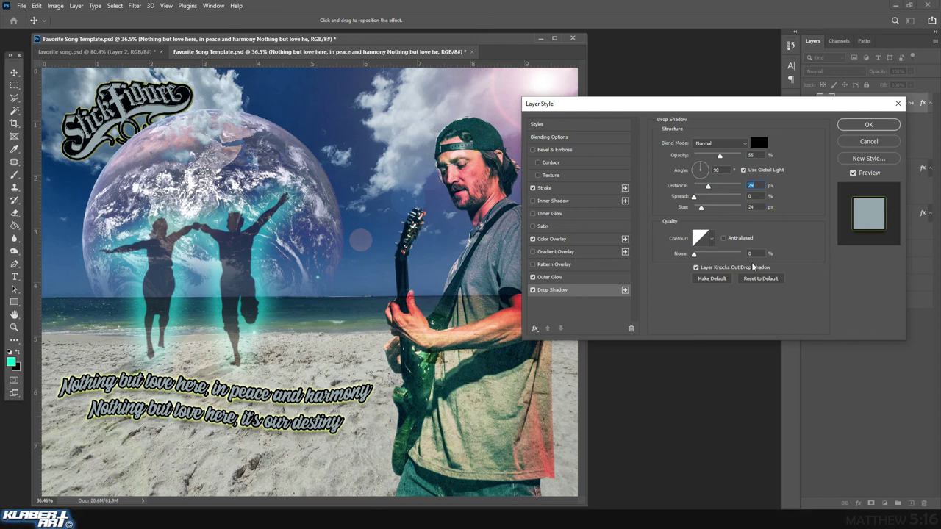
click(862, 126)
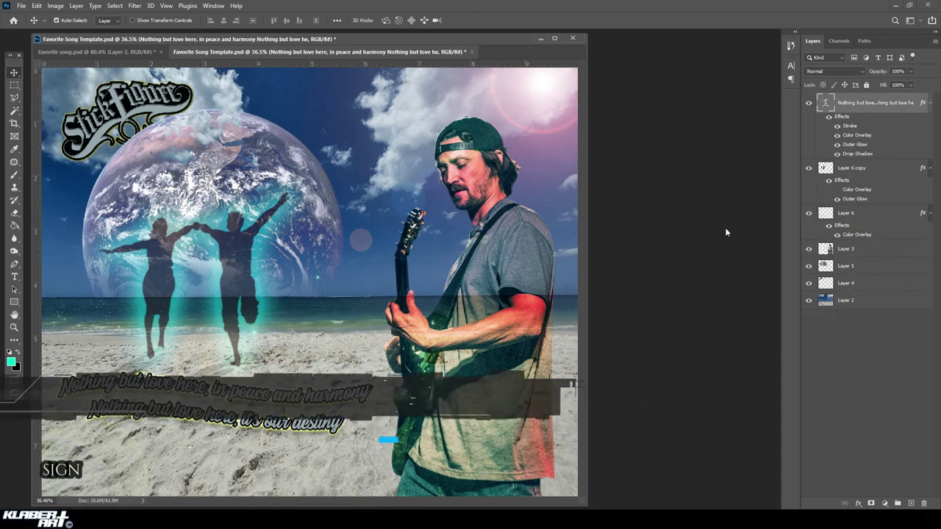
click(14, 277)
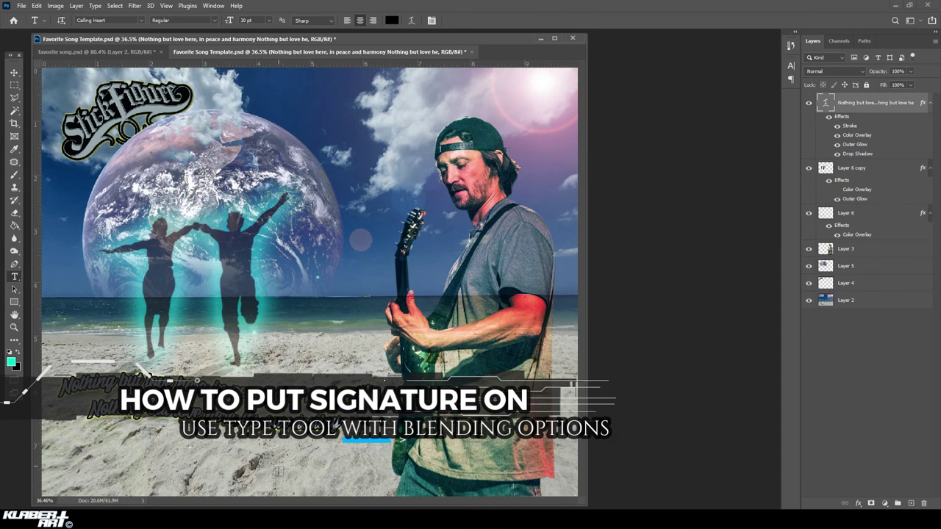
click(141, 22)
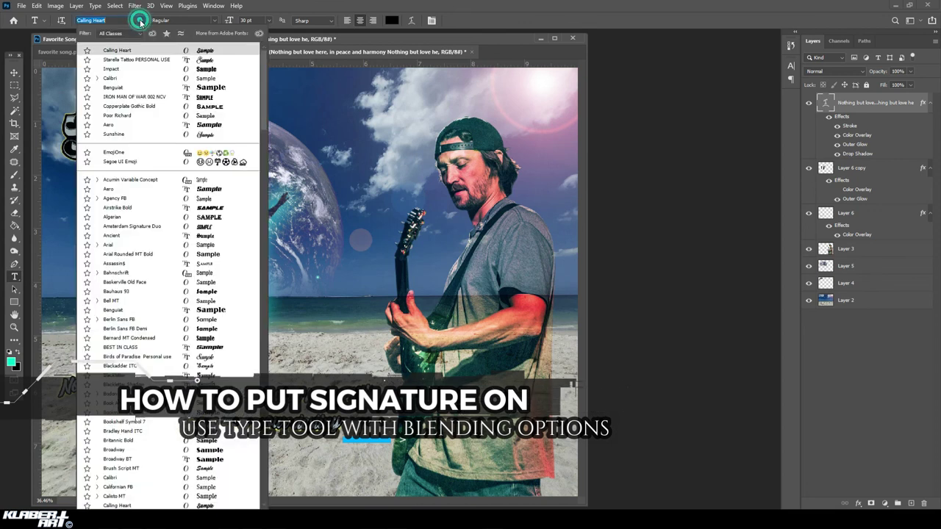
click(154, 69)
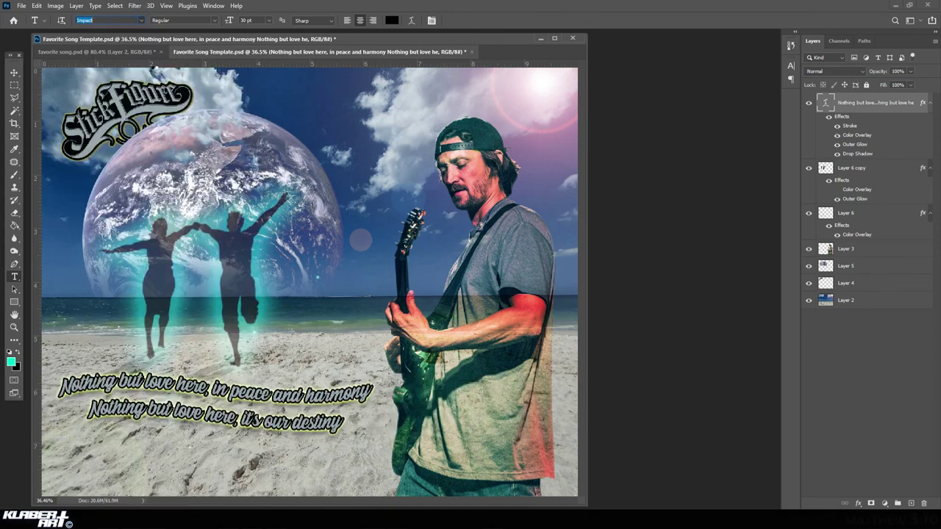
click(36, 5)
click(46, 15)
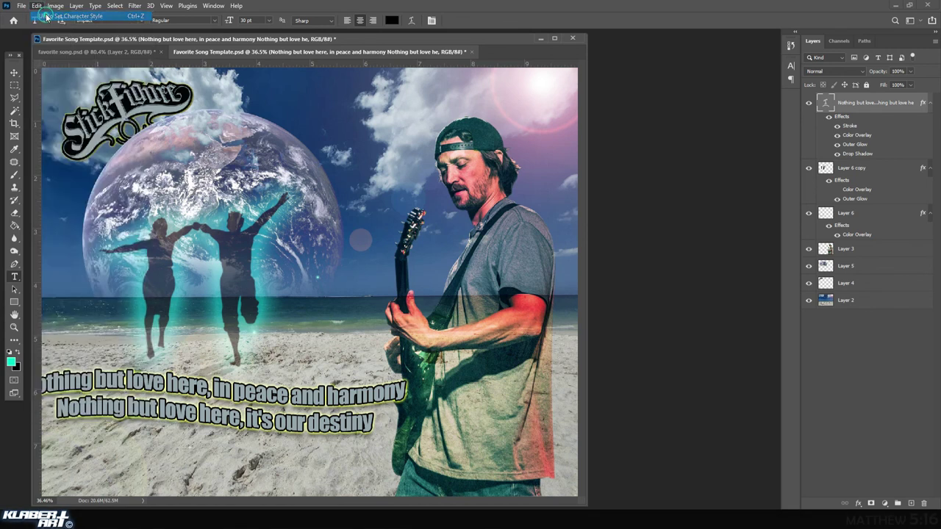
Add the artist's signature name as black 30 pt Impact text on the sand in the canvas's lower left corner.
click(132, 483)
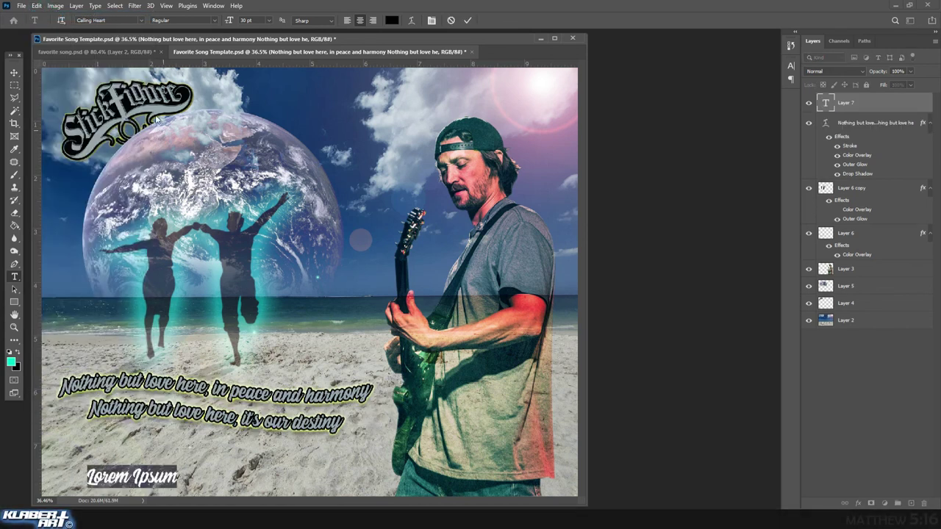
click(141, 21)
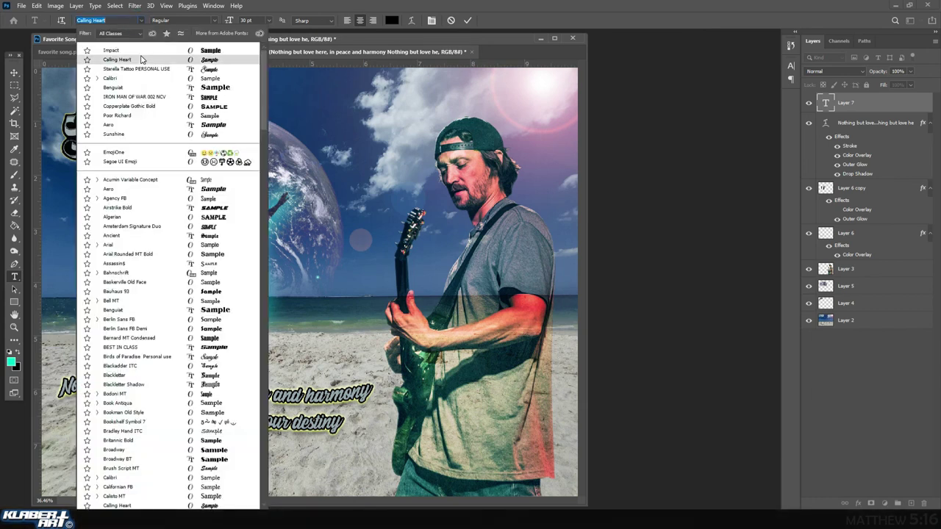
click(138, 50)
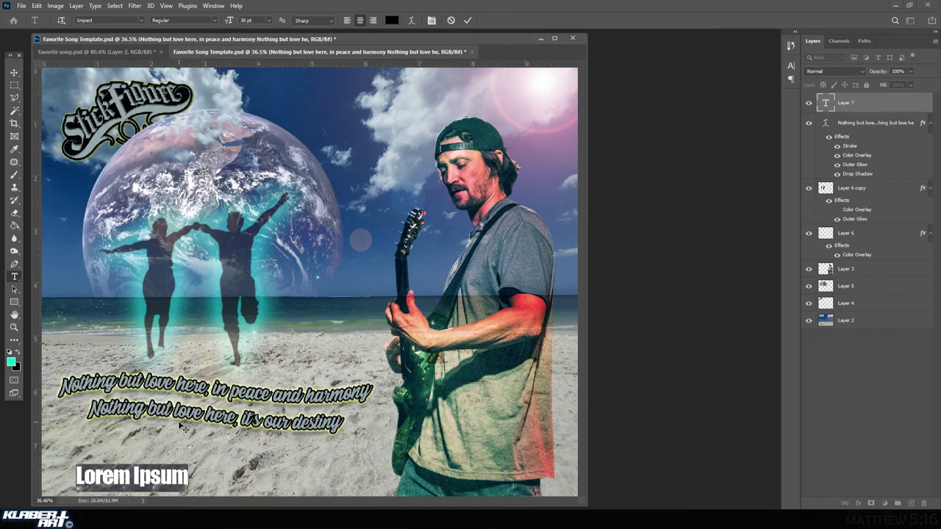
text(mklaber)
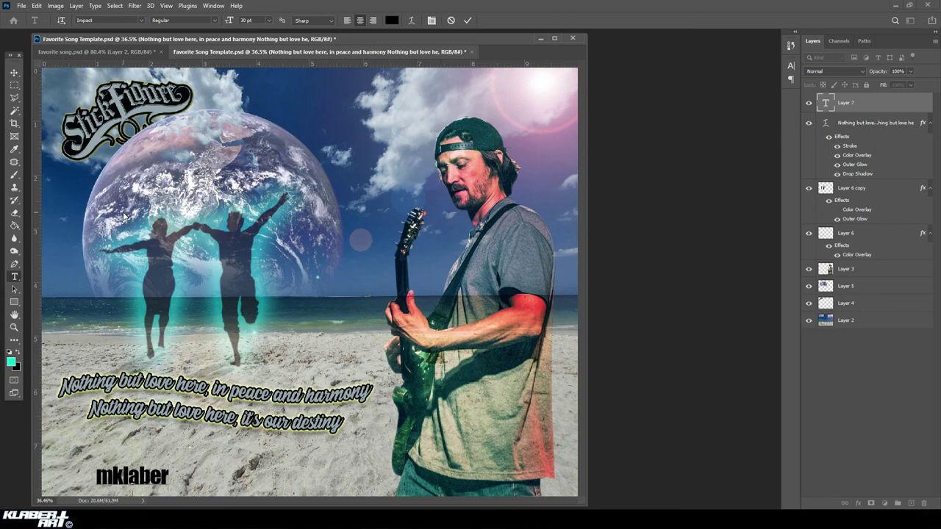
Hide the plain-text signature layer and open the recently used file SIGNATURE1.psd.
click(22, 7)
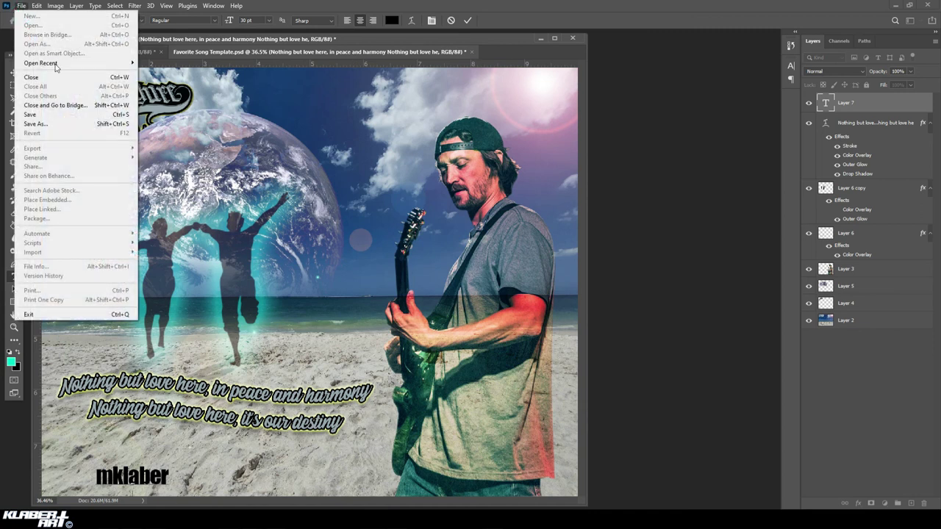
mouse_move(66, 65)
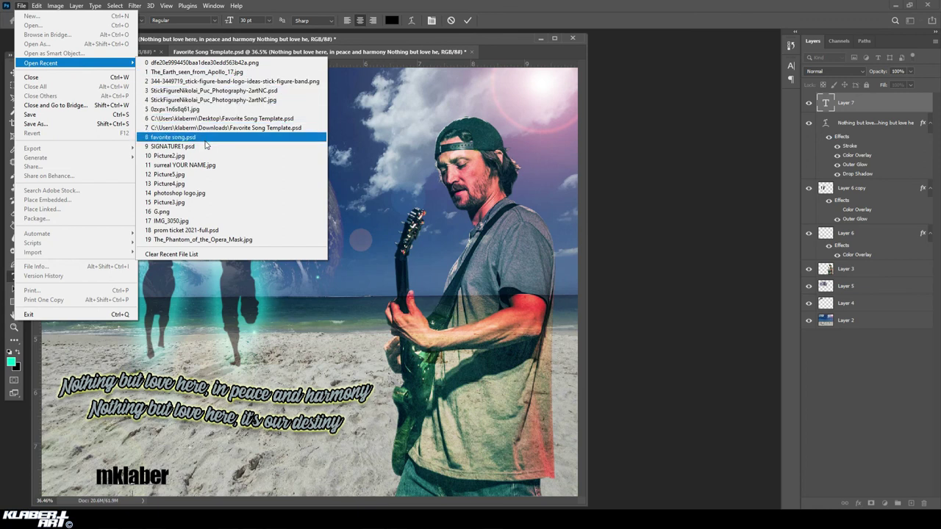
click(439, 136)
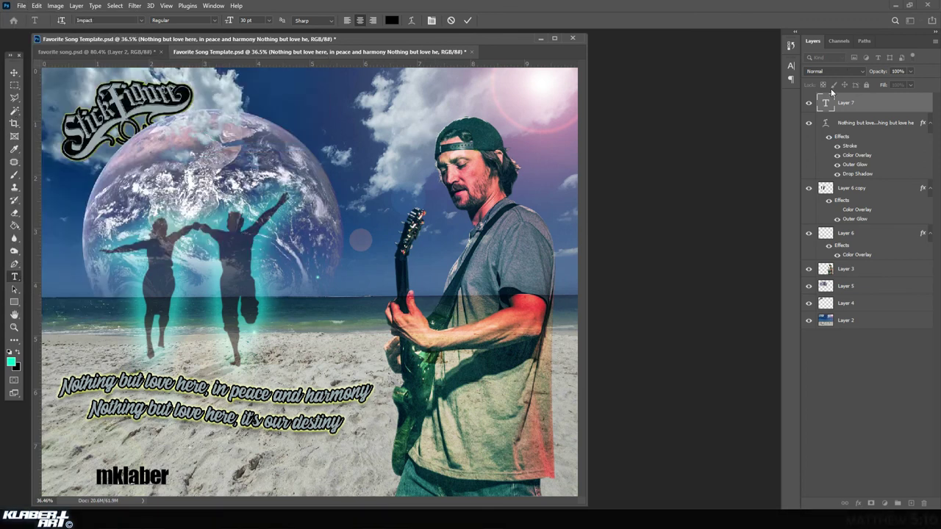
click(808, 104)
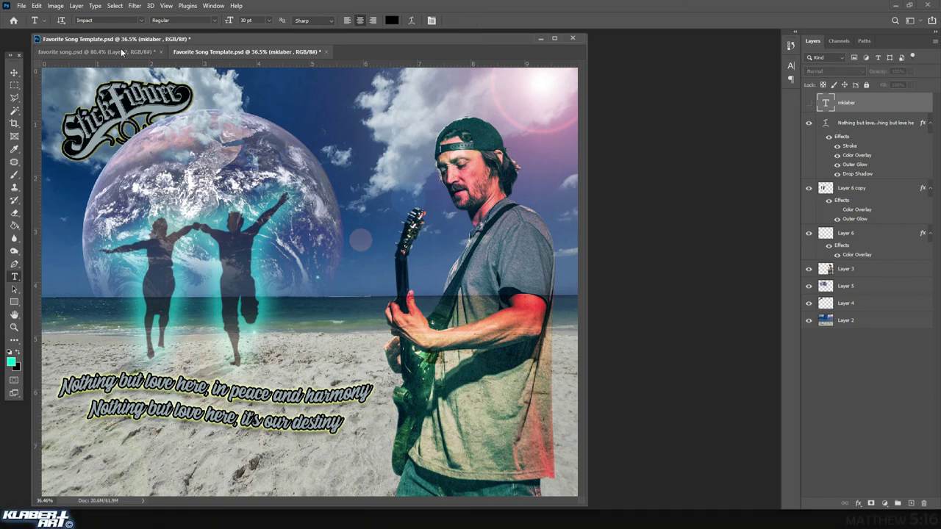
click(22, 6)
mouse_move(69, 66)
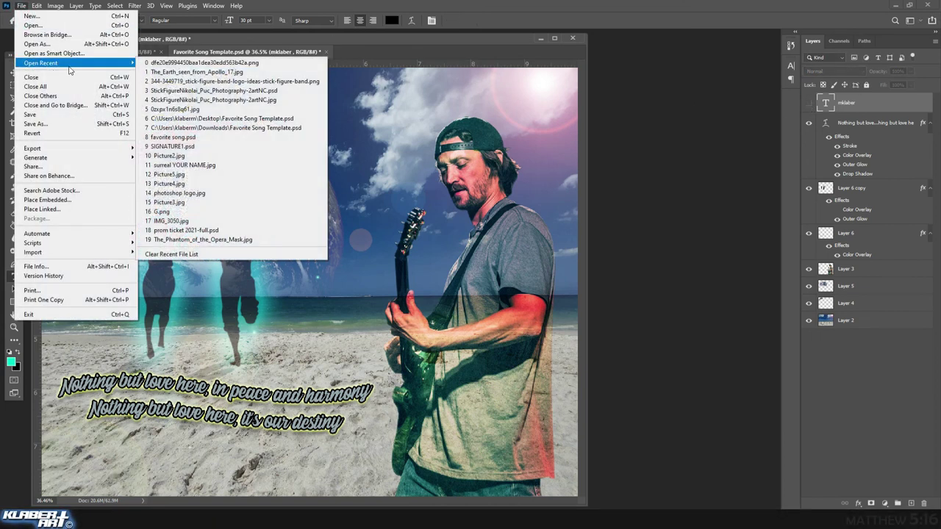
click(183, 147)
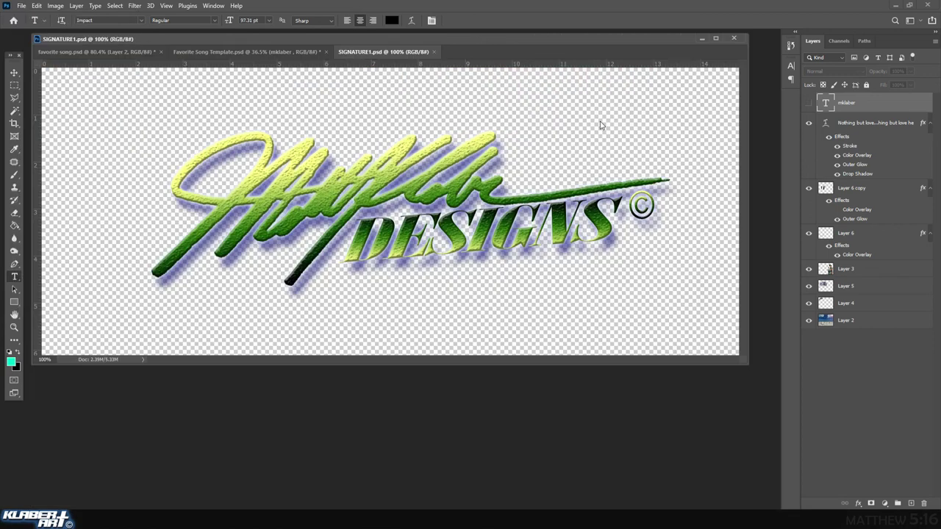
Separate SIGNATURE1.psd into its own window, copy the linked signature layers onto the template, and close the signature file.
drag(401, 51, 604, 138)
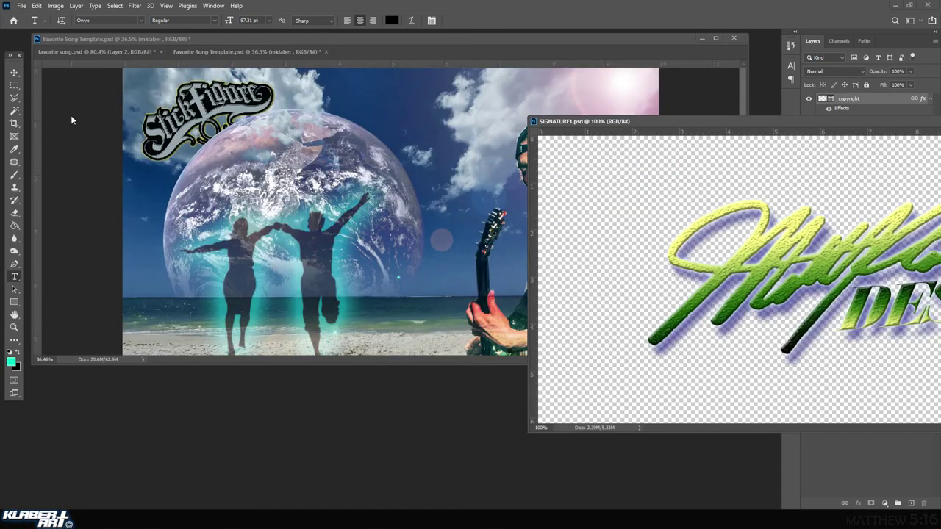
click(14, 72)
mouse_move(681, 268)
mouse_down()
mouse_move(333, 279)
mouse_move(536, 228)
mouse_up()
drag(845, 122, 591, 125)
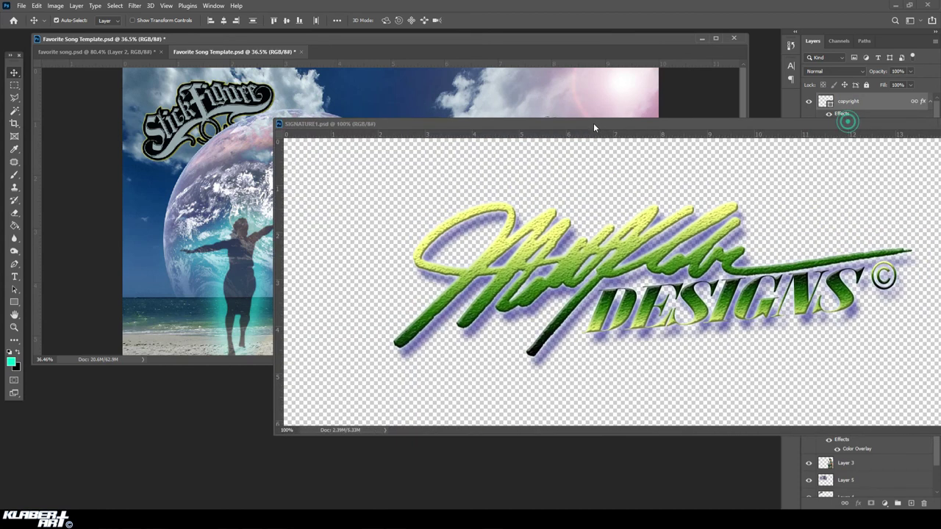
drag(909, 132, 735, 139)
click(772, 138)
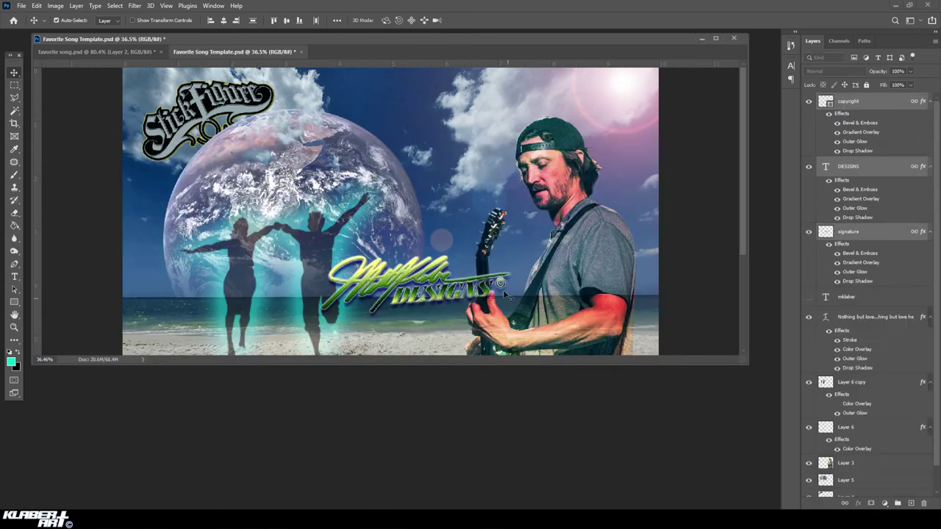
Scale the linked signature artwork down to small size and place it on the sand in the canvas's lower left corner.
click(166, 6)
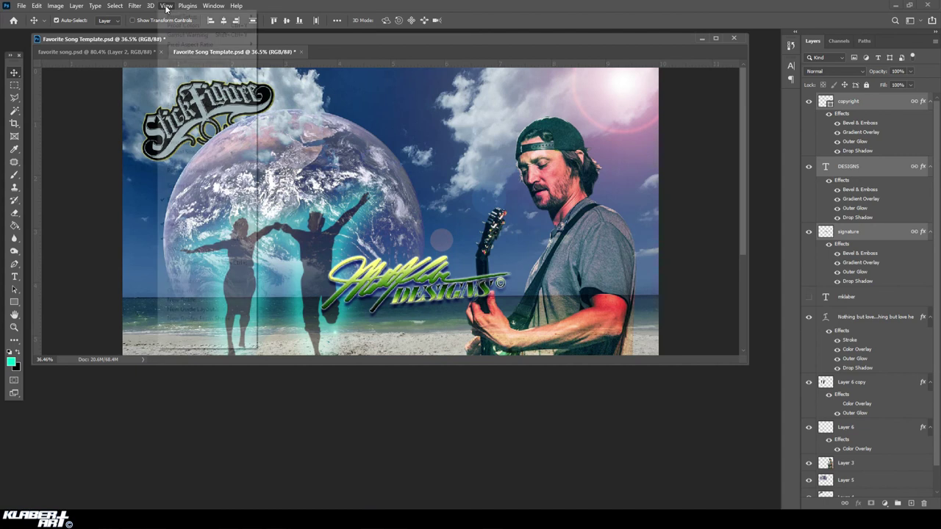
click(189, 90)
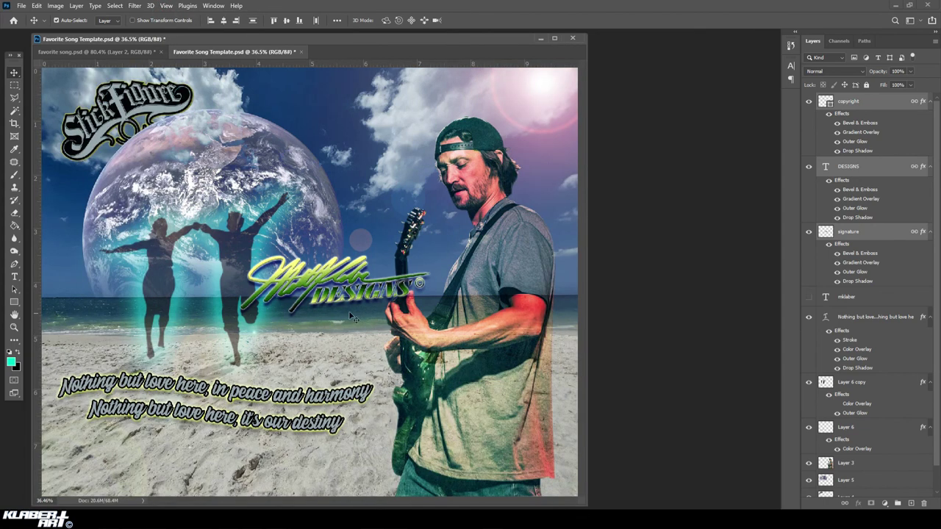
key(ctrl+t)
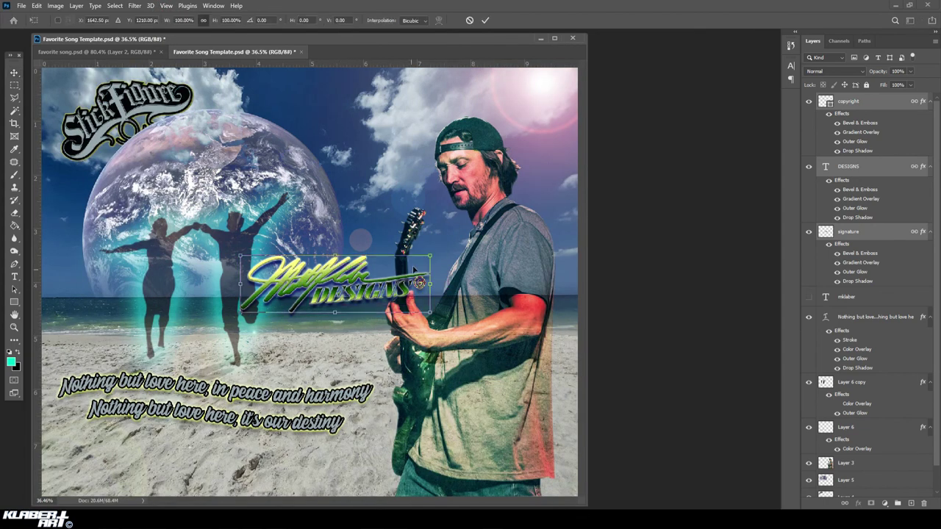
mouse_move(431, 255)
mouse_down()
mouse_move(322, 288)
mouse_move(289, 336)
mouse_move(168, 446)
mouse_move(86, 467)
mouse_move(103, 482)
mouse_up()
key(Return)
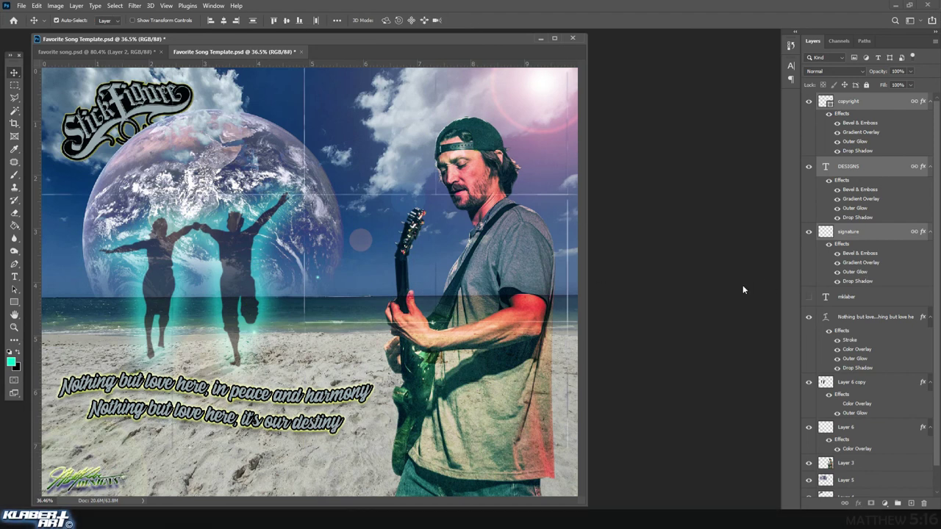
Merge the copyright, DESIGNS and signature layers into one layer and delete the plain-text signature layer.
right_click(881, 101)
click(837, 384)
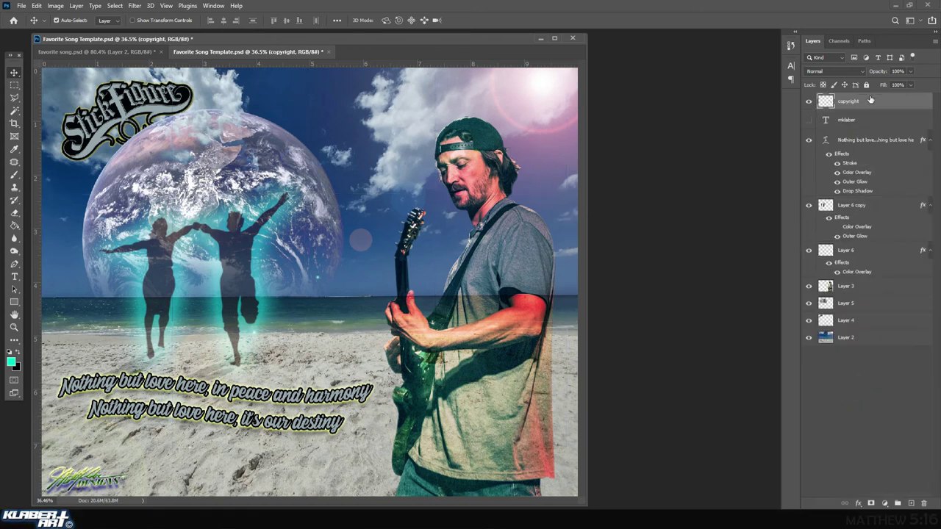
click(809, 103)
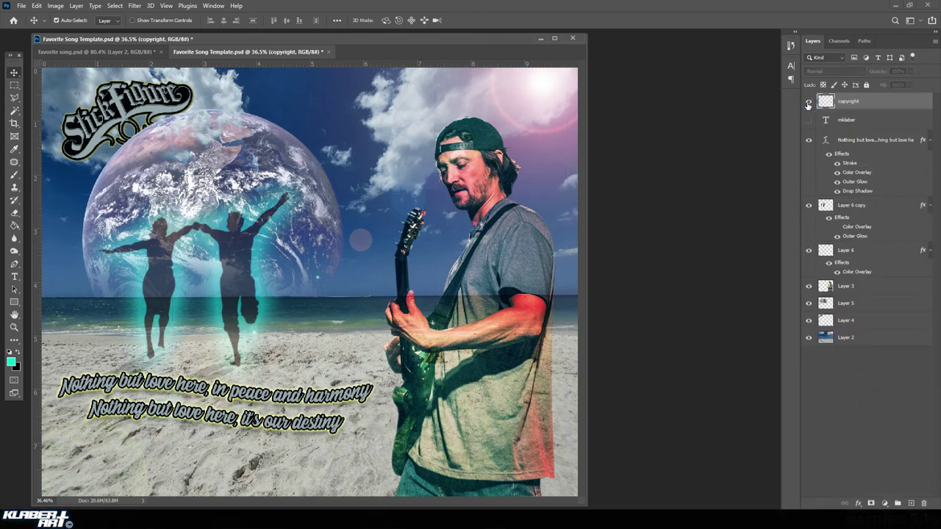
click(810, 120)
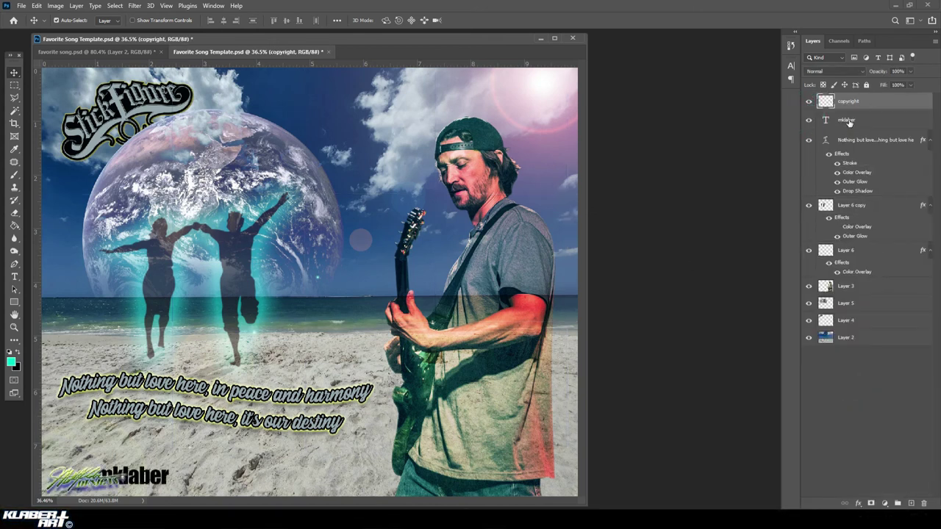
click(877, 123)
key(Delete)
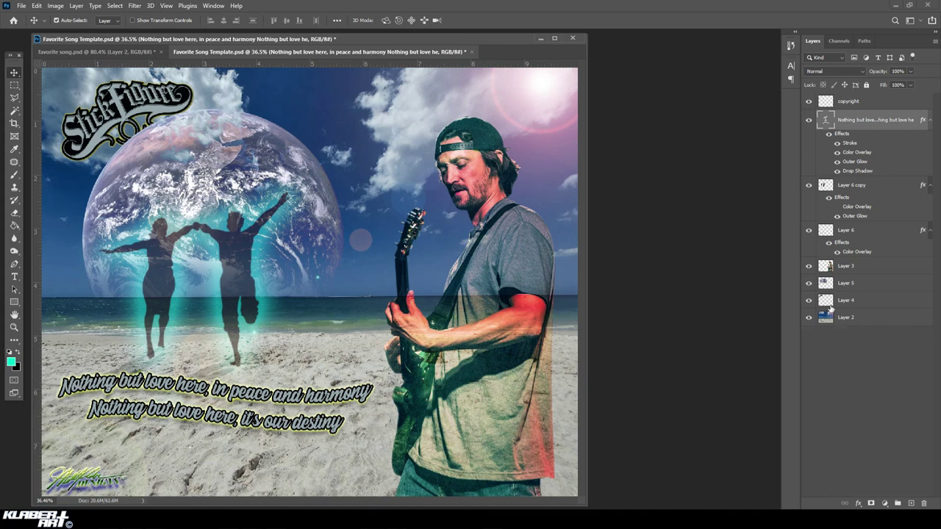
mouse_move(811, 319)
mouse_down()
mouse_move(806, 103)
mouse_move(808, 317)
mouse_up()
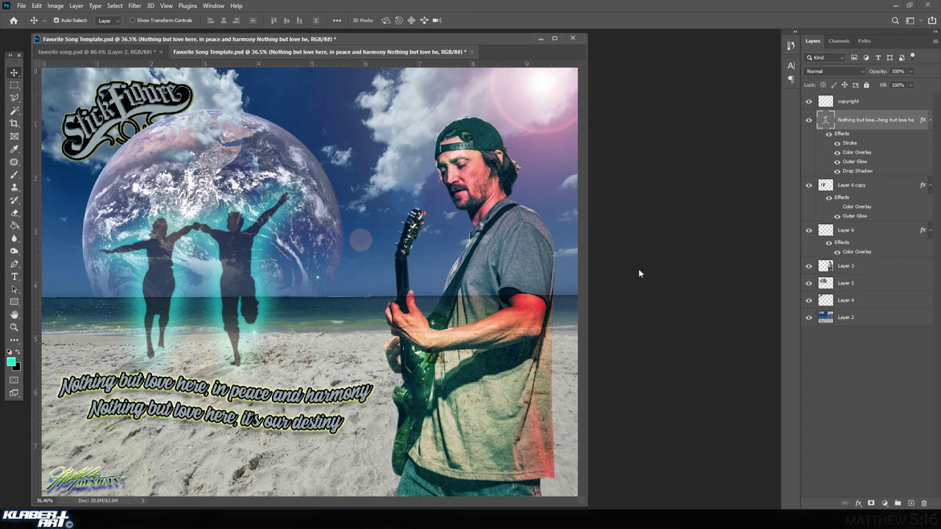
Save the composite to the Desktop as the Photoshop file Favorite Song Template, replacing the existing file with Maximize Compatibility on.
click(20, 5)
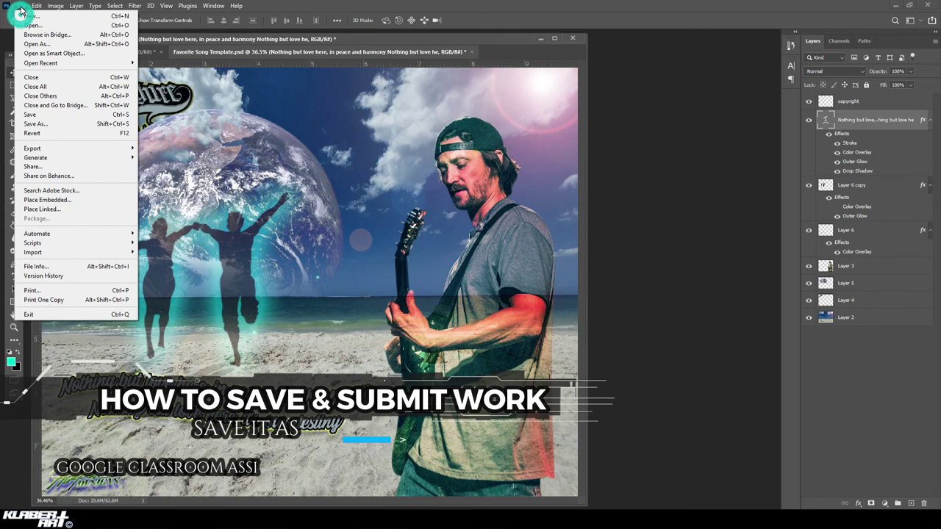
click(35, 123)
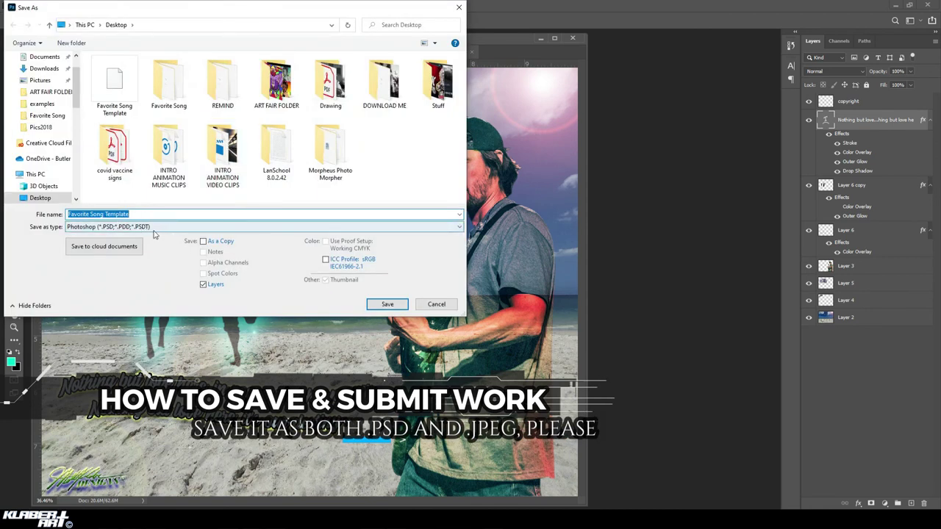
click(376, 308)
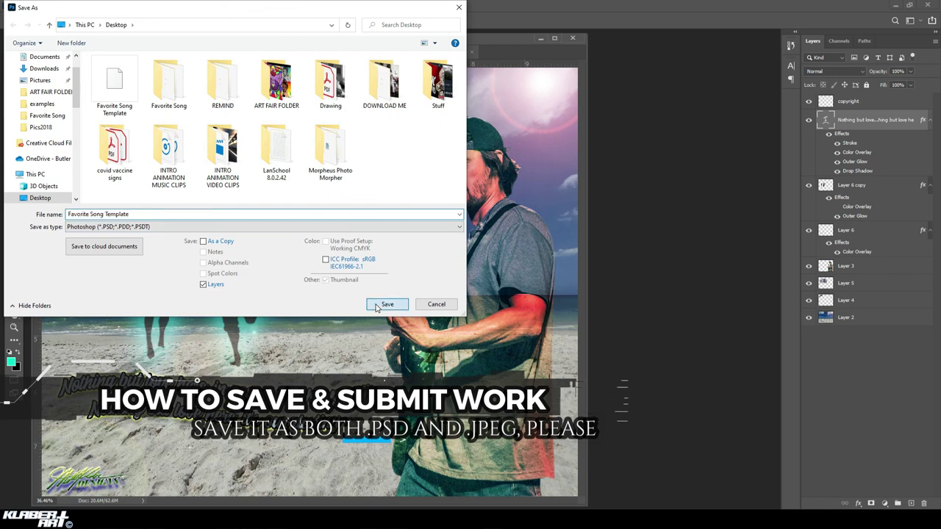
click(488, 257)
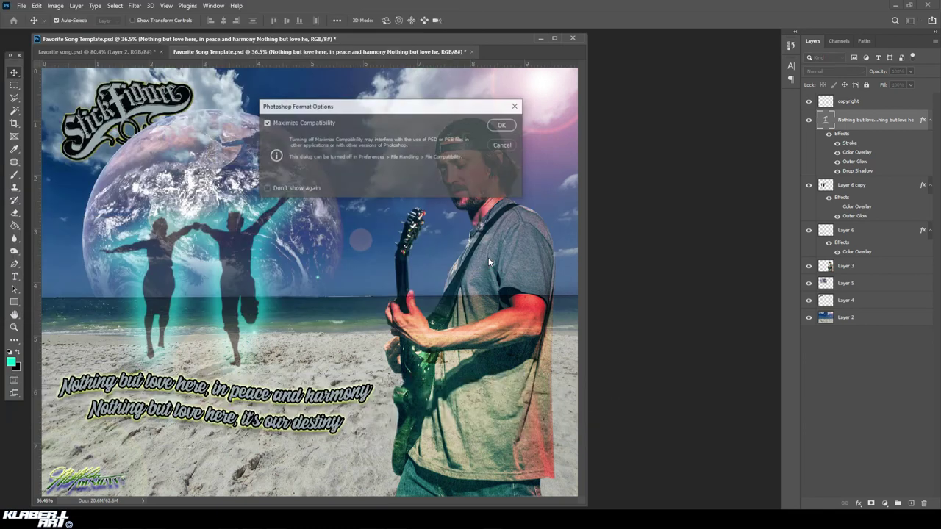
click(502, 125)
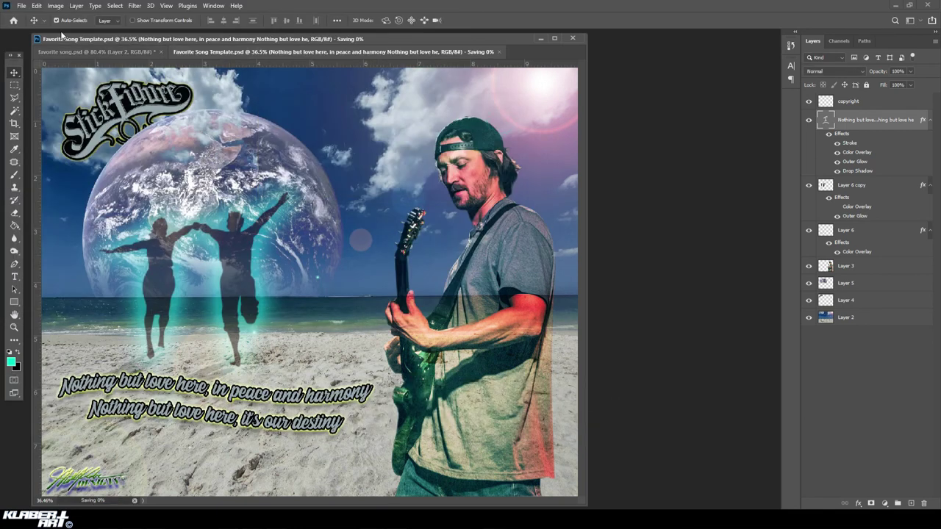
click(22, 6)
click(35, 123)
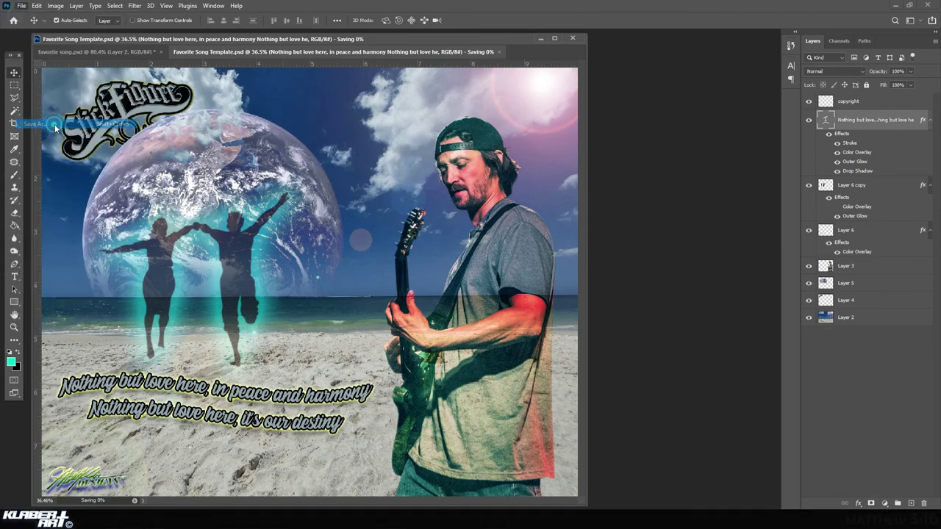
click(475, 201)
Save a JPEG copy to the Desktop as Favorite Song YOUR NAME with maximum quality 12 and the Baseline ("Standard") format.
click(22, 6)
click(36, 123)
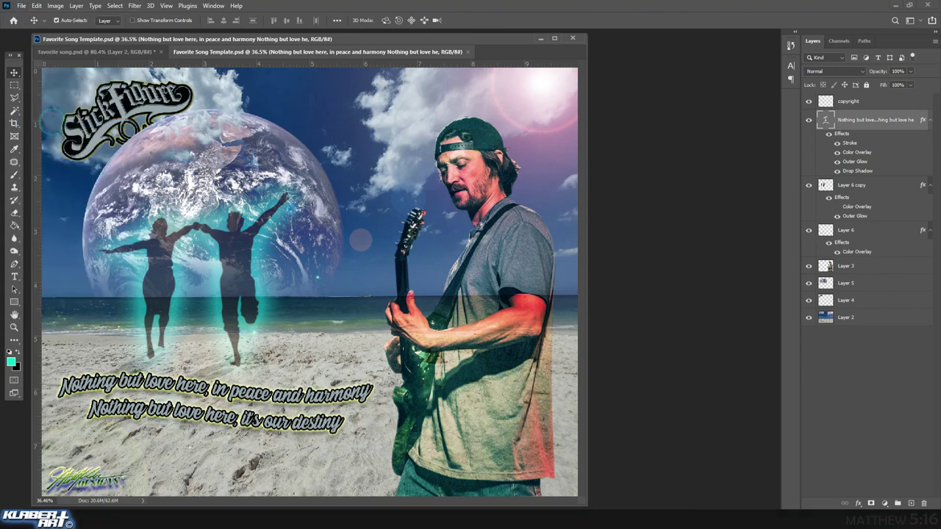
click(146, 227)
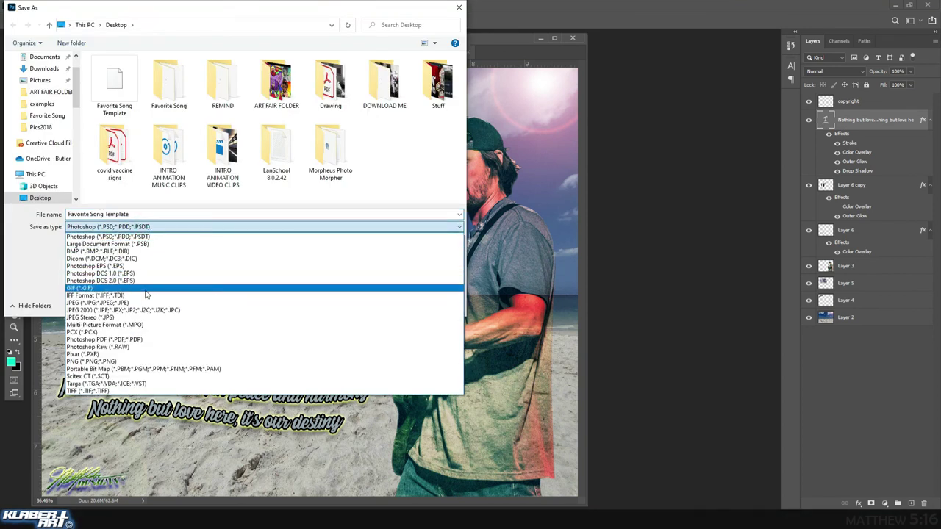
click(114, 303)
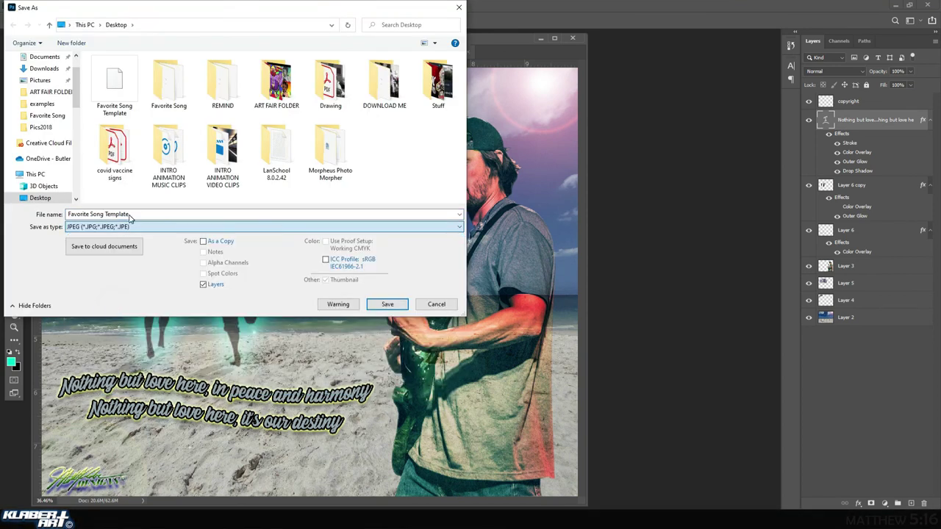
click(125, 214)
click(78, 214)
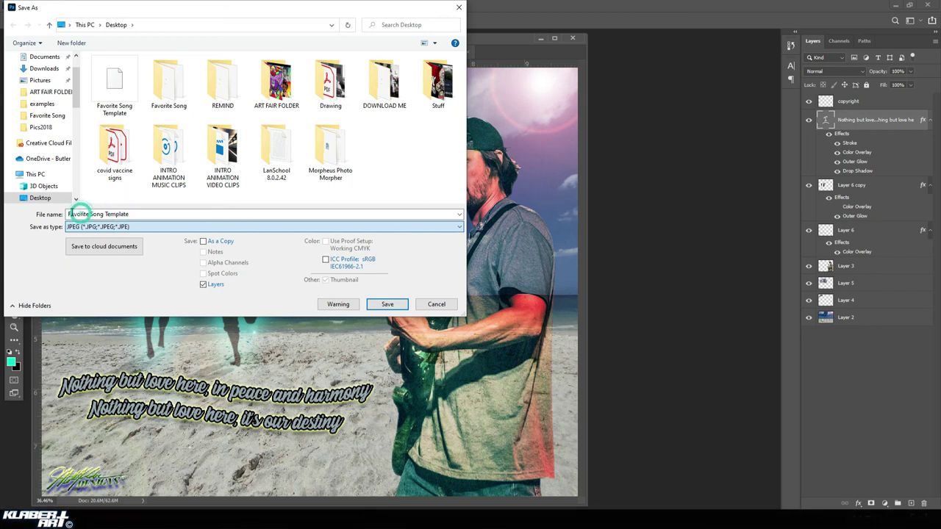
drag(132, 214, 106, 215)
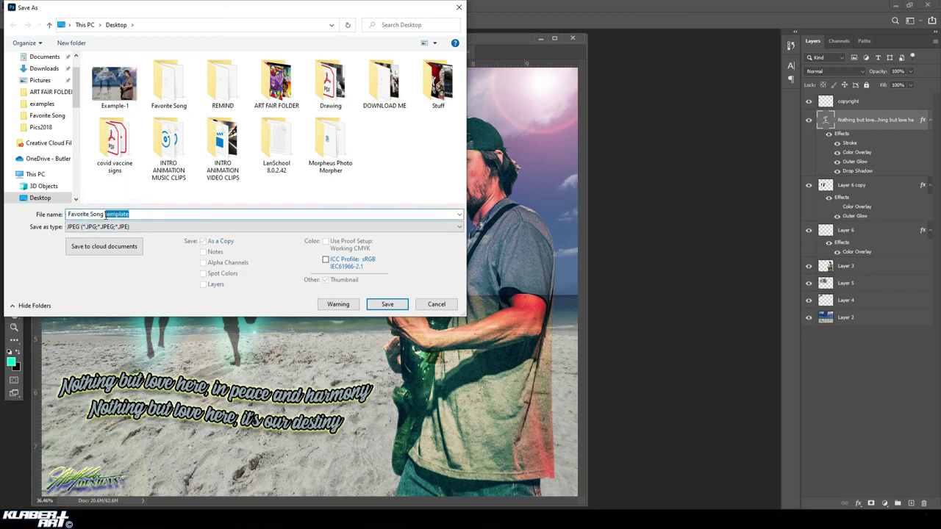
key(BackSpace)
click(379, 304)
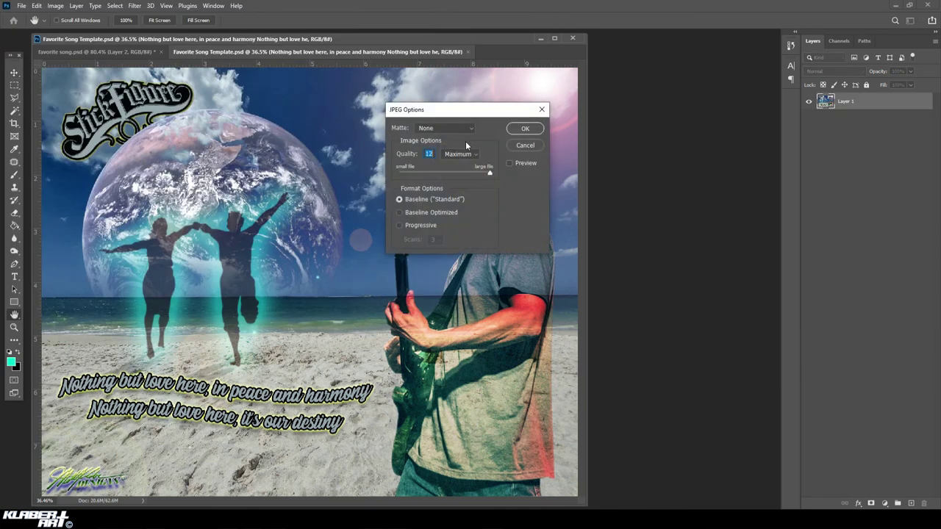
click(524, 129)
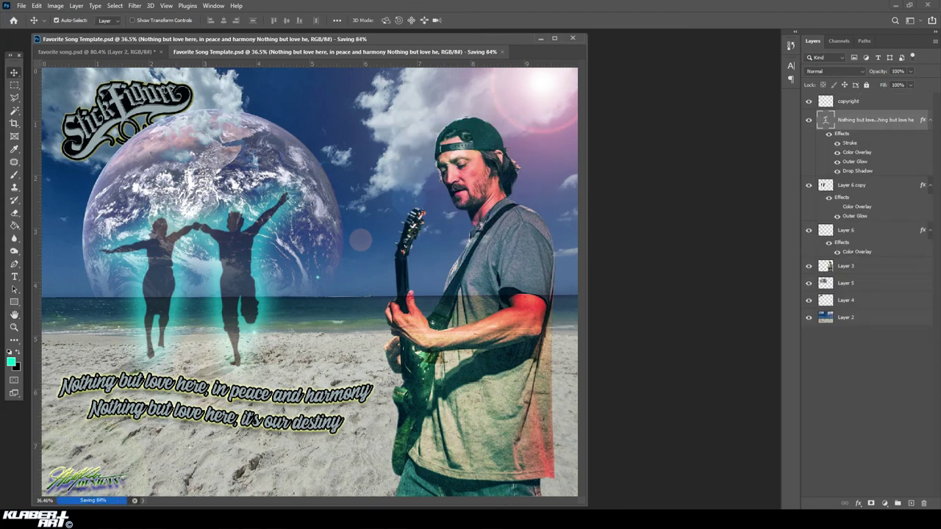
Switch to the Favorite Song Photoshop Project assignment in Google Classroom, attach Favorite Song YOUR NAME.jpg from the Desktop, and turn it in.
mouse_move(499, 504)
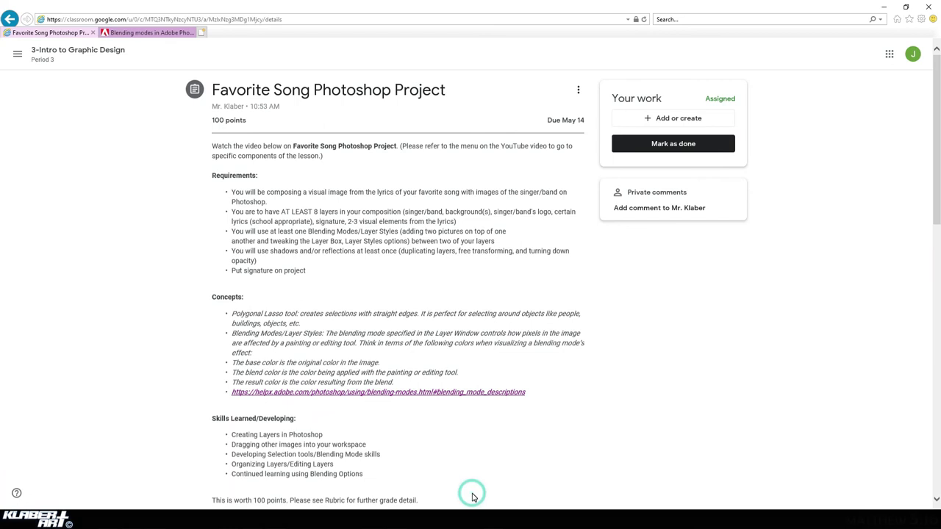
click(470, 493)
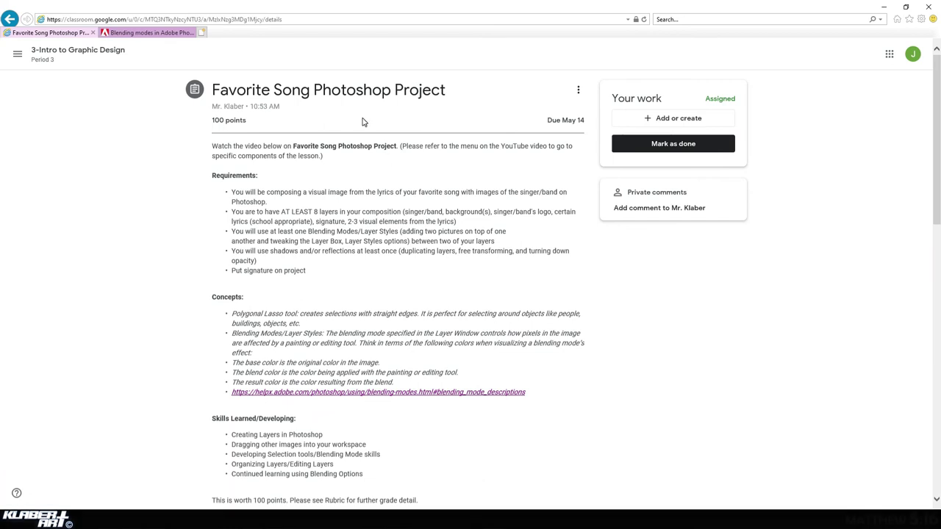
click(664, 120)
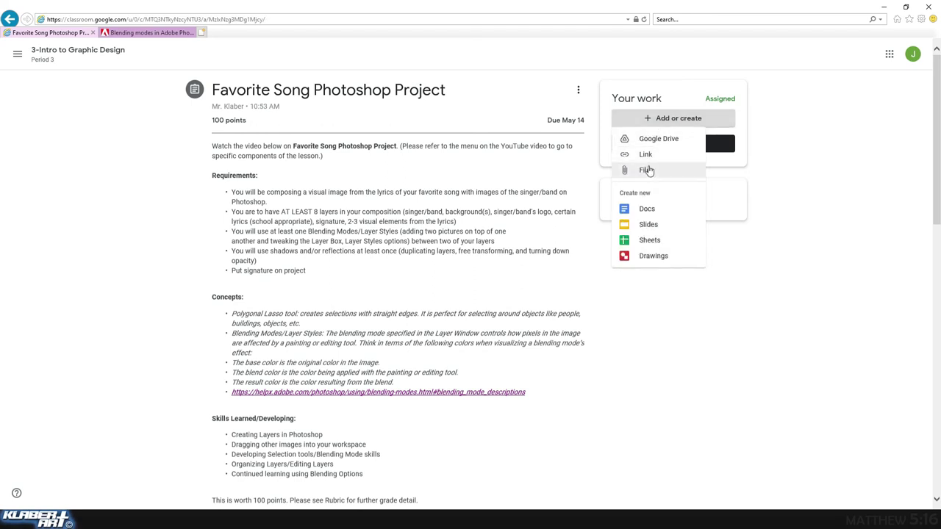
click(649, 170)
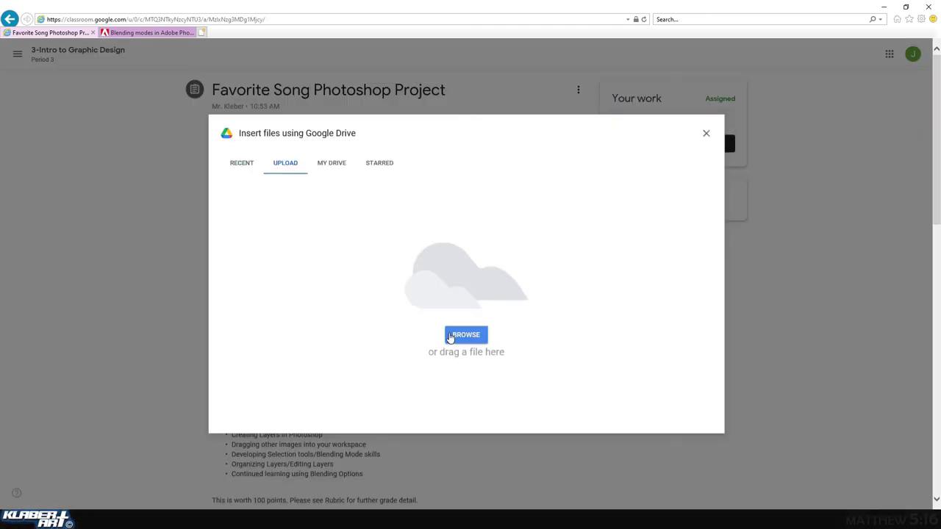
click(455, 337)
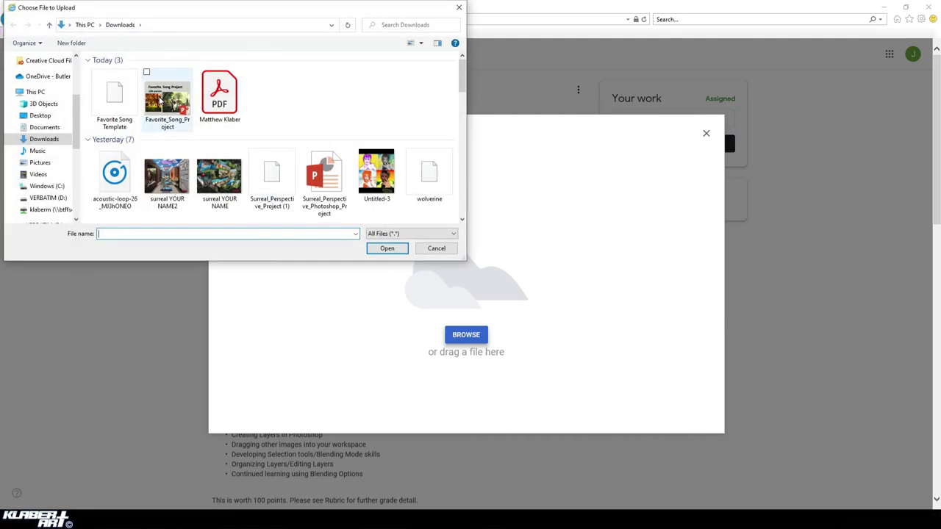
click(40, 116)
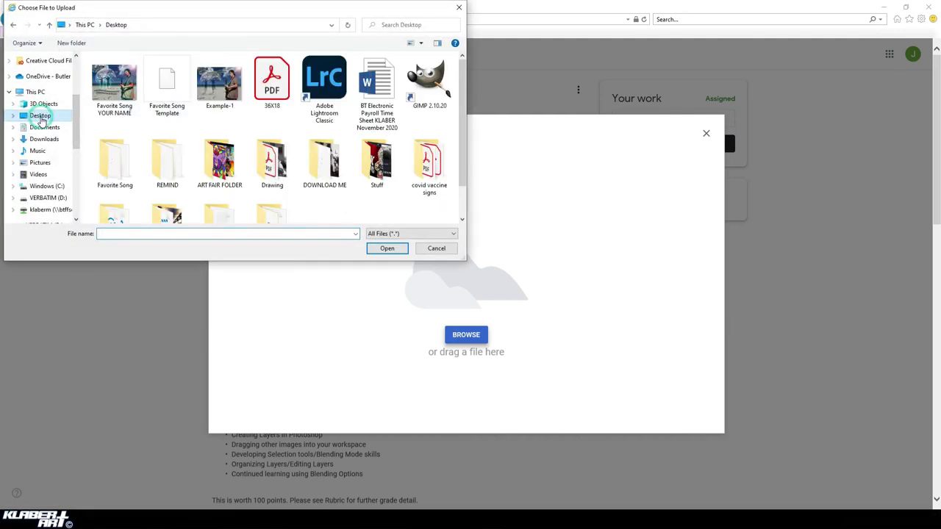
click(120, 87)
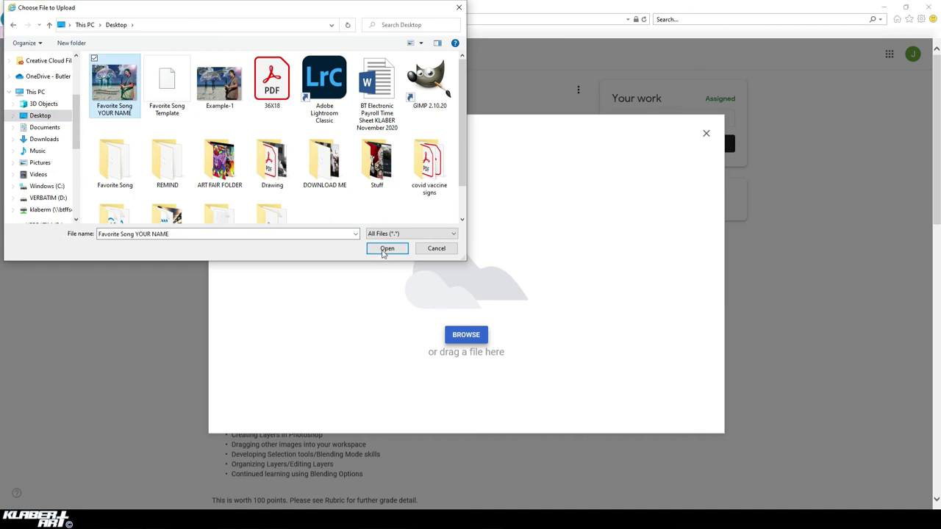
click(386, 248)
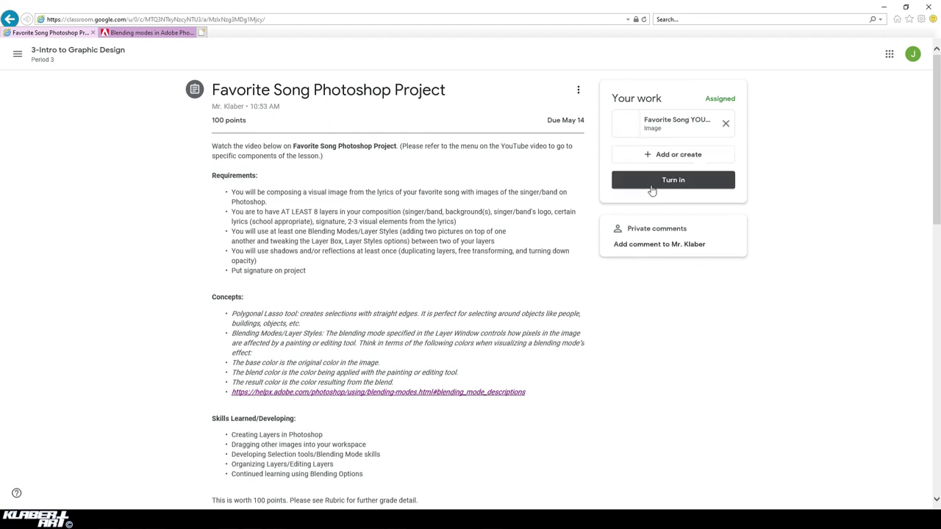
click(652, 191)
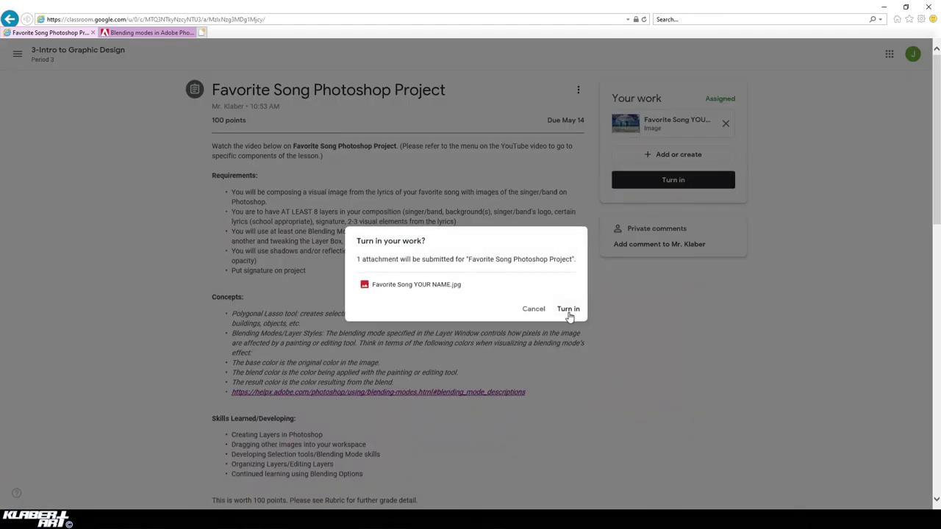
click(569, 309)
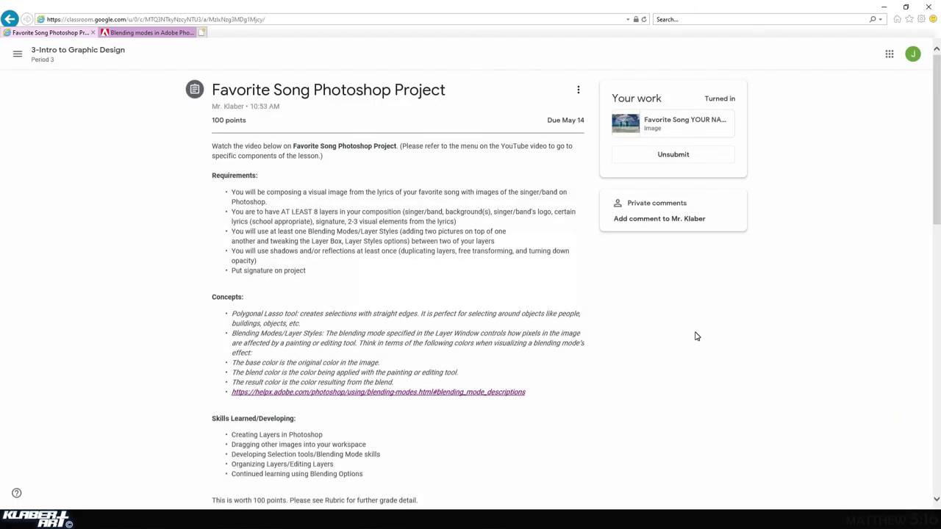